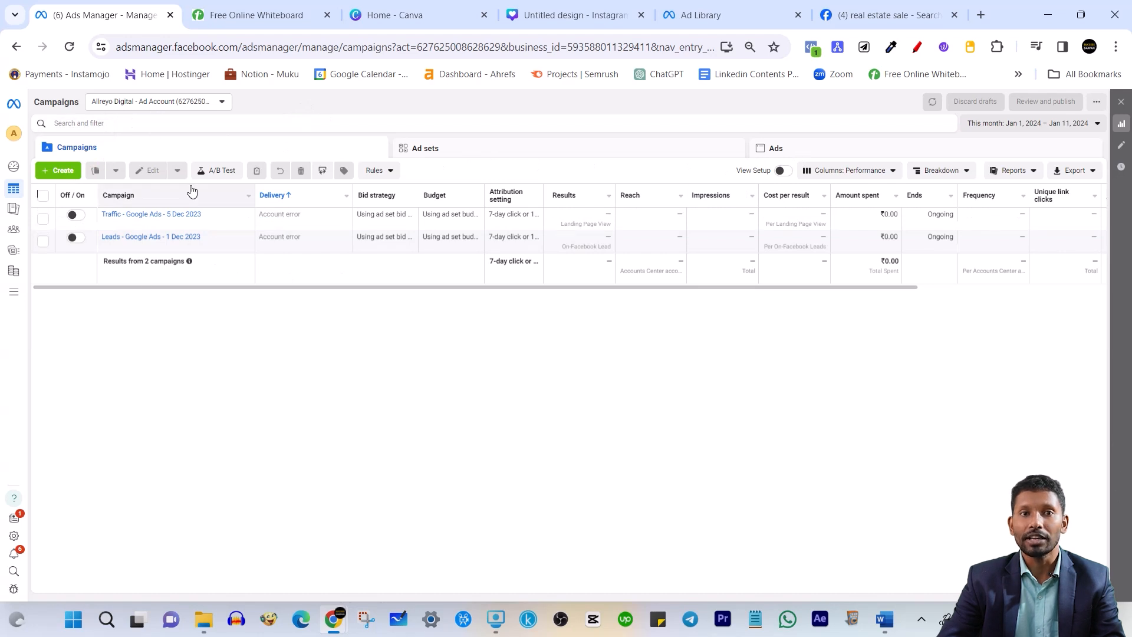
Create a new campaign with the Leads objective and the Manual leads campaign setup
{"action": "left_click", "coordinate": [60, 170]}
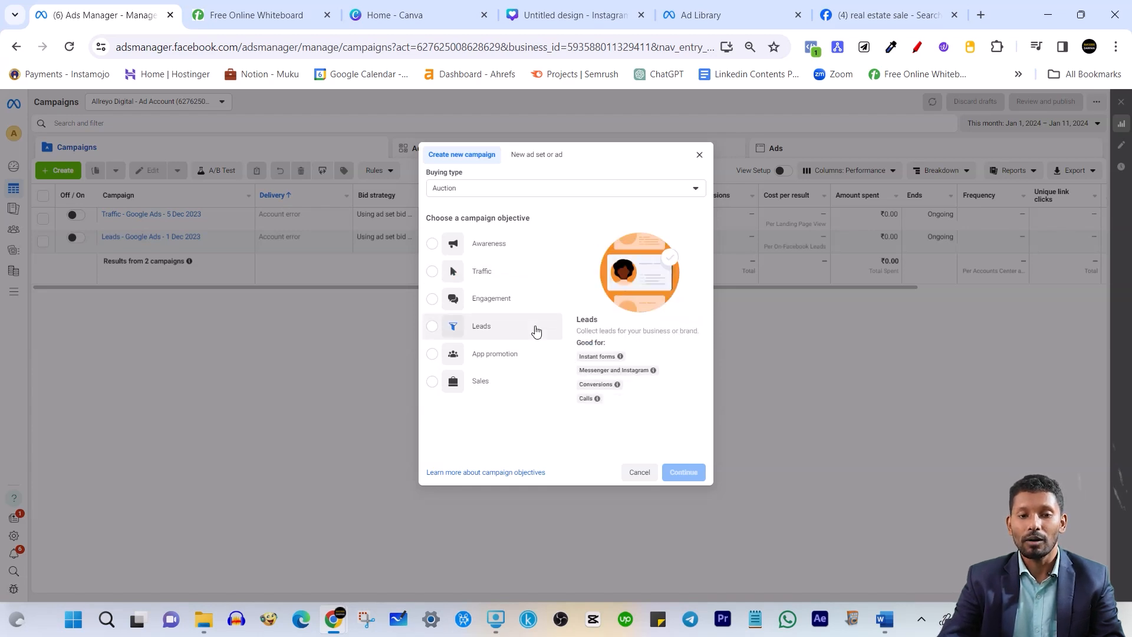
{"action": "left_click", "coordinate": [508, 331]}
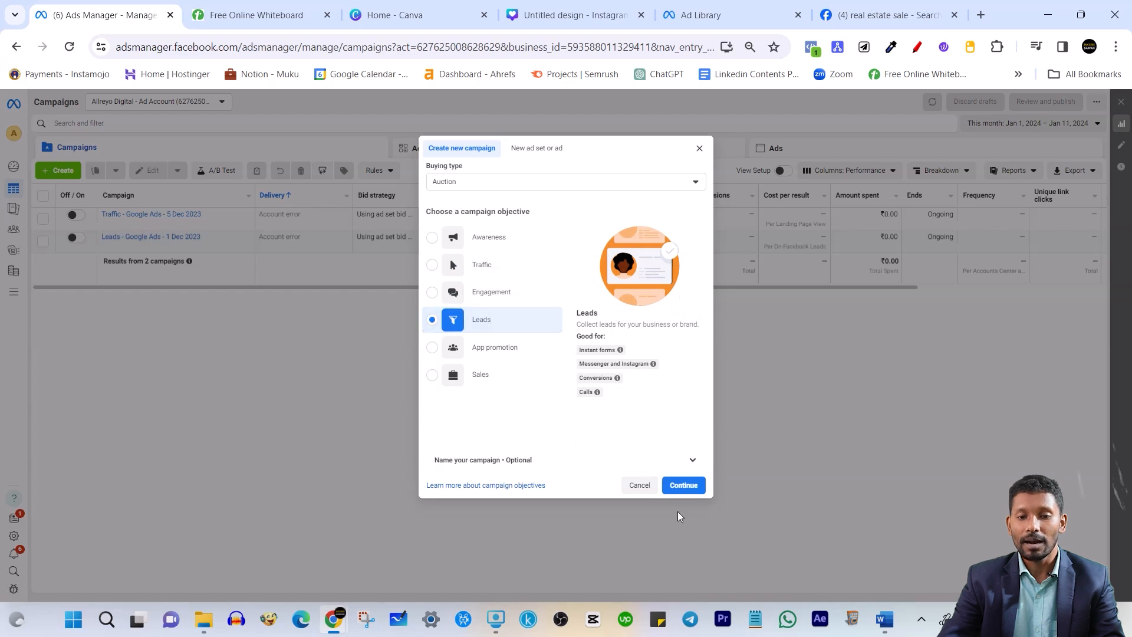
{"action": "left_click", "coordinate": [684, 487]}
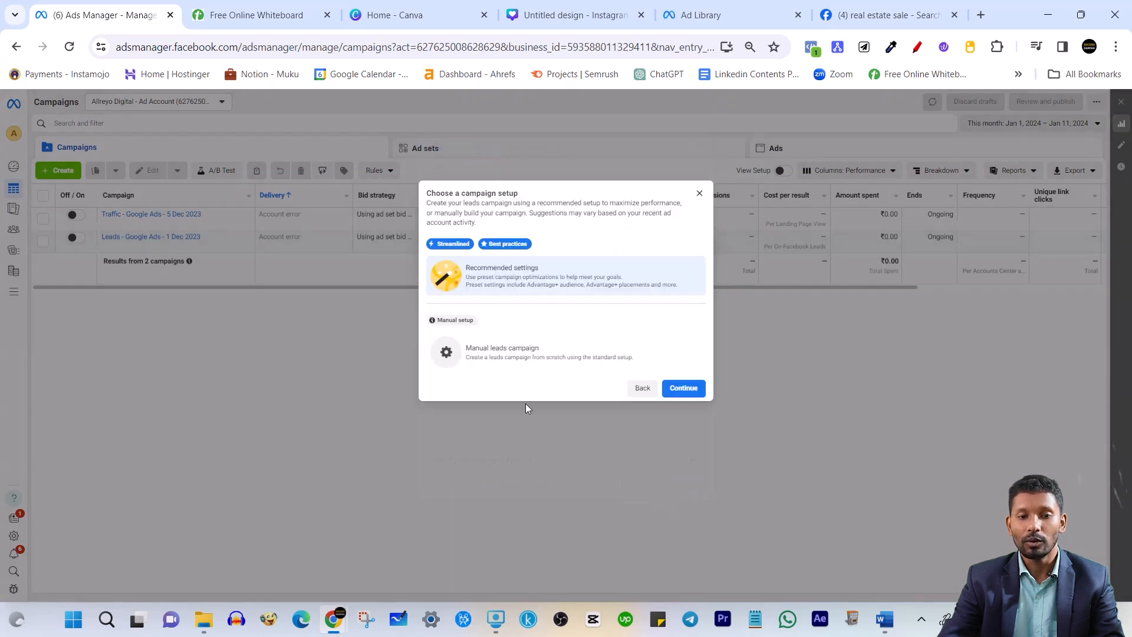
{"action": "left_click", "coordinate": [512, 366]}
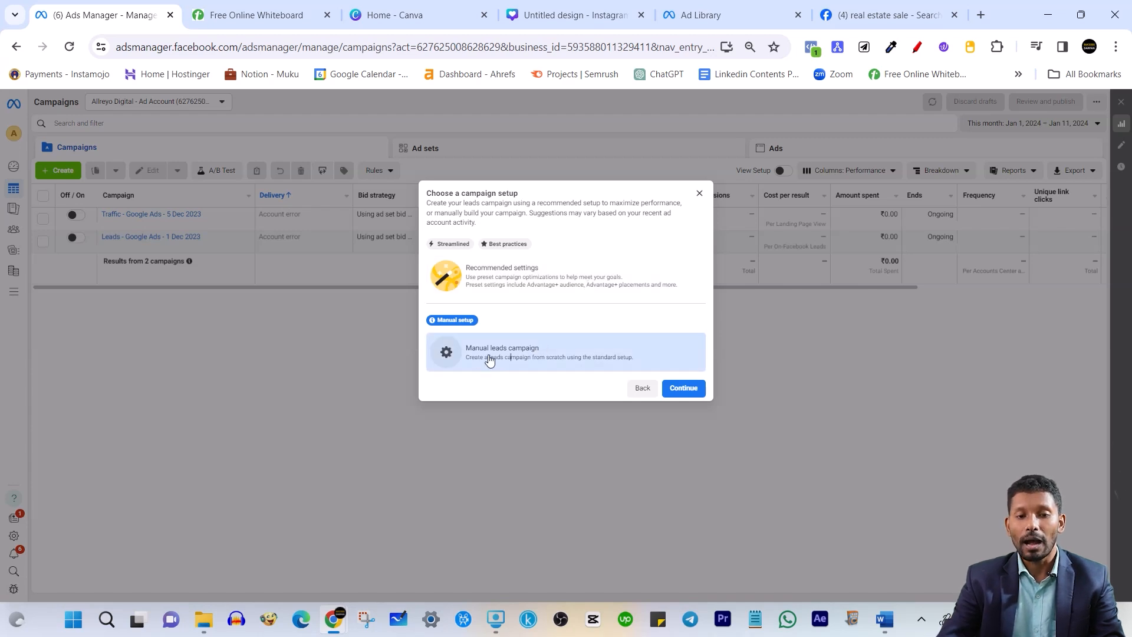
Create the New Leads Campaign draft, advance to its ad set settings, then switch to the whiteboard
{"action": "left_click", "coordinate": [691, 393]}
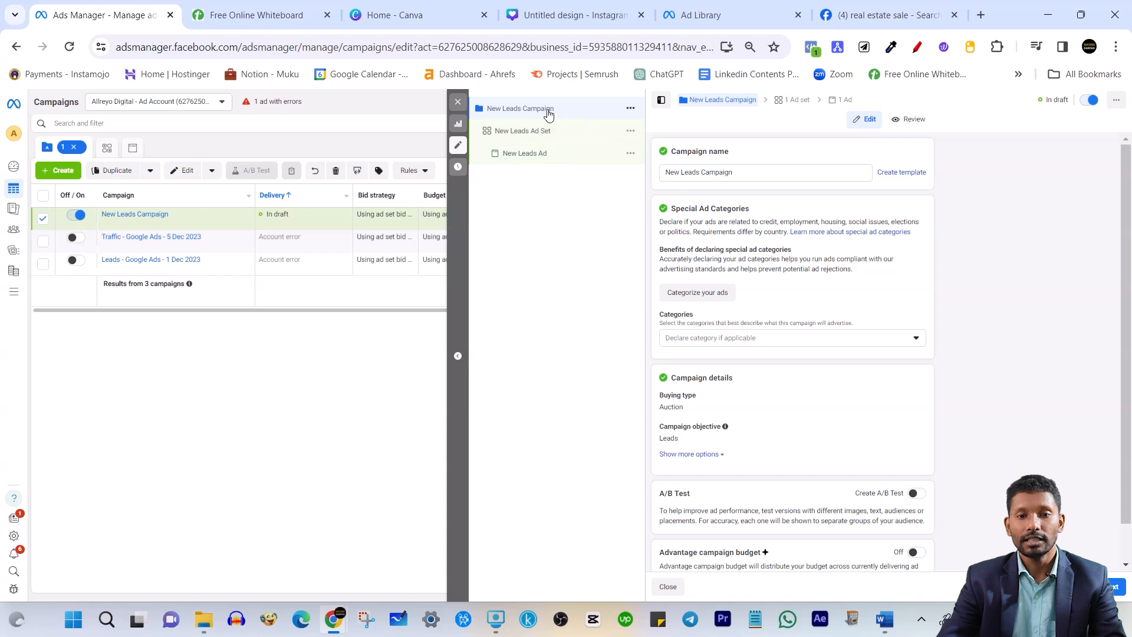
{"action": "scroll", "coordinate": [878, 333], "scroll_direction": "down", "scroll_amount": 1}
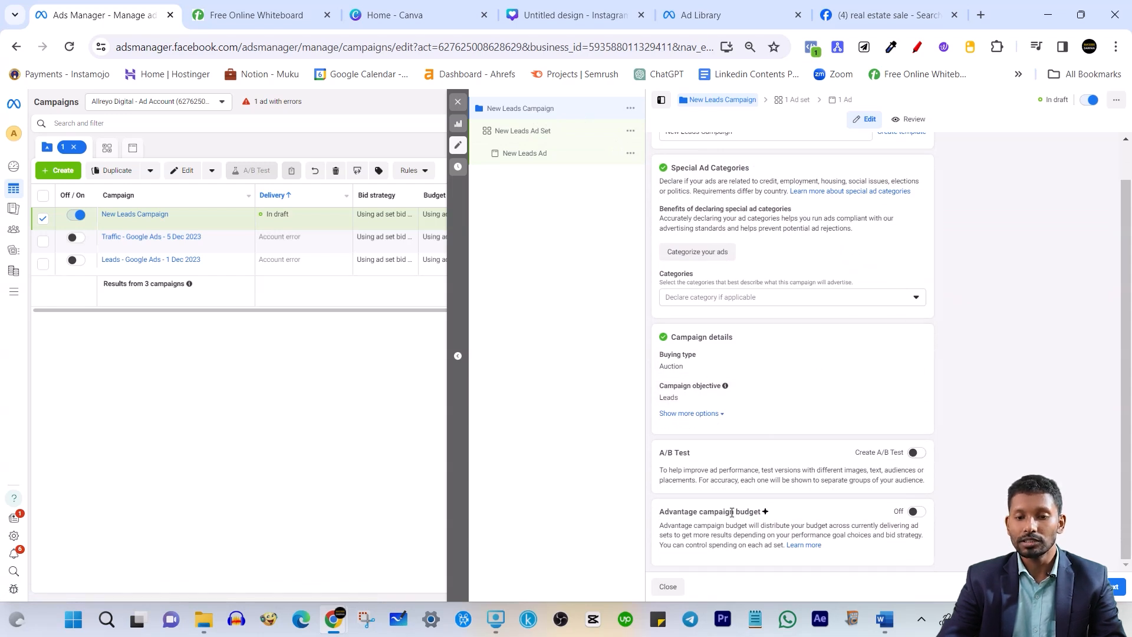
{"action": "left_click", "coordinate": [1116, 586]}
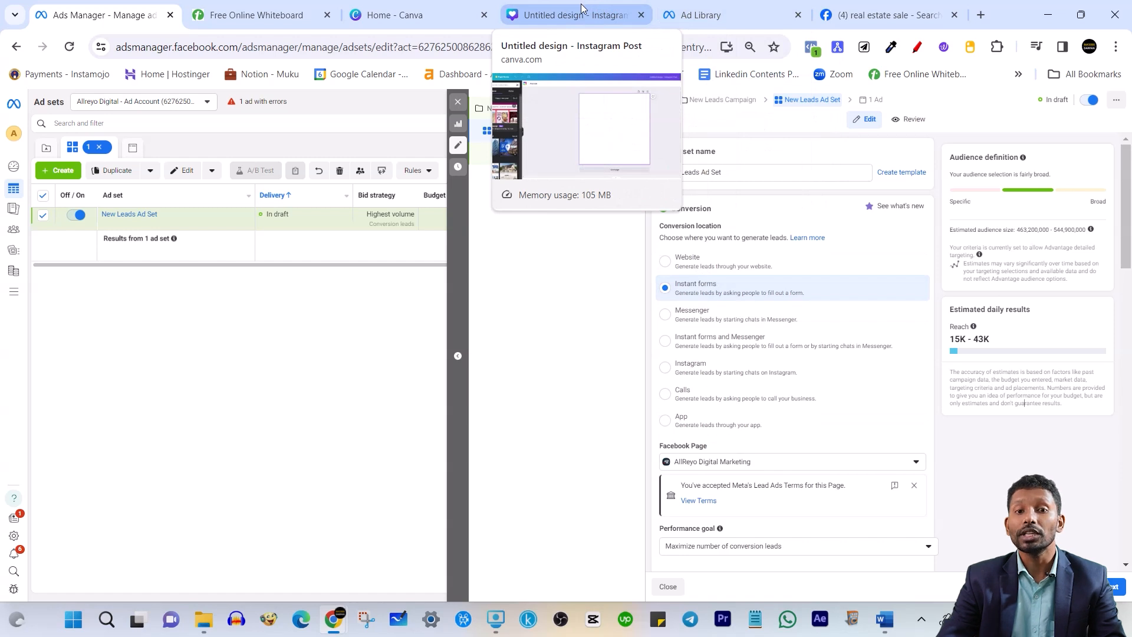
{"action": "left_click", "coordinate": [246, 11]}
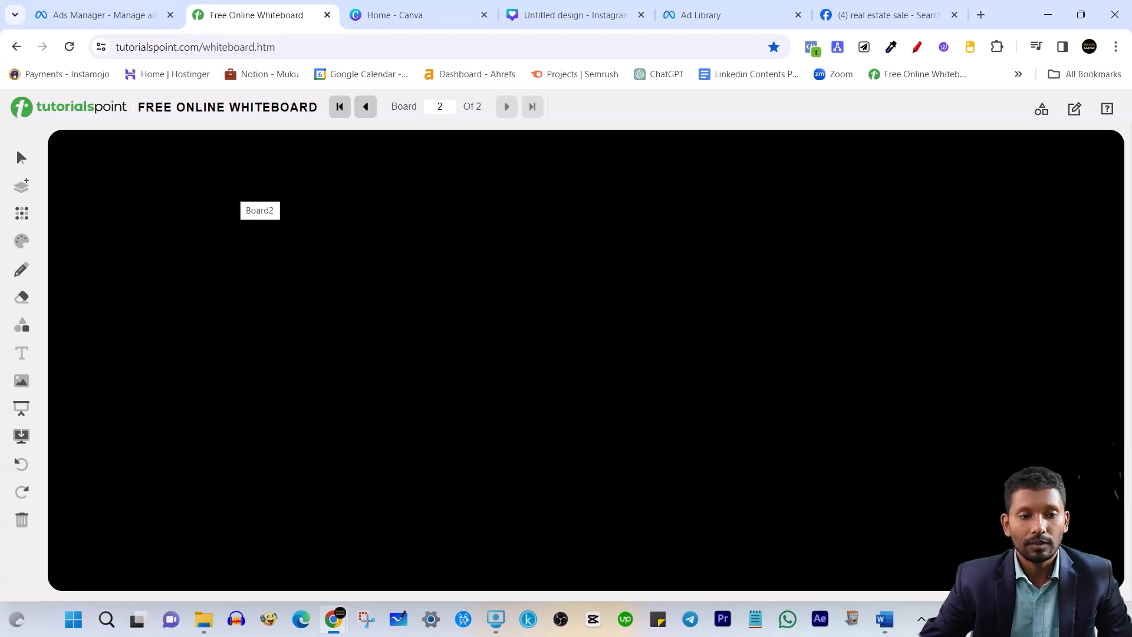
Write the underlined heading '1 Lead form' on board 2
{"action": "left_click_drag", "start_coordinate": [198, 167], "coordinate": [194, 195]}
{"action": "mouse_move", "coordinate": [197, 159]}
{"action": "left_mouse_down"}
{"action": "mouse_move", "coordinate": [226, 176]}
{"action": "mouse_move", "coordinate": [201, 158]}
{"action": "left_mouse_up"}
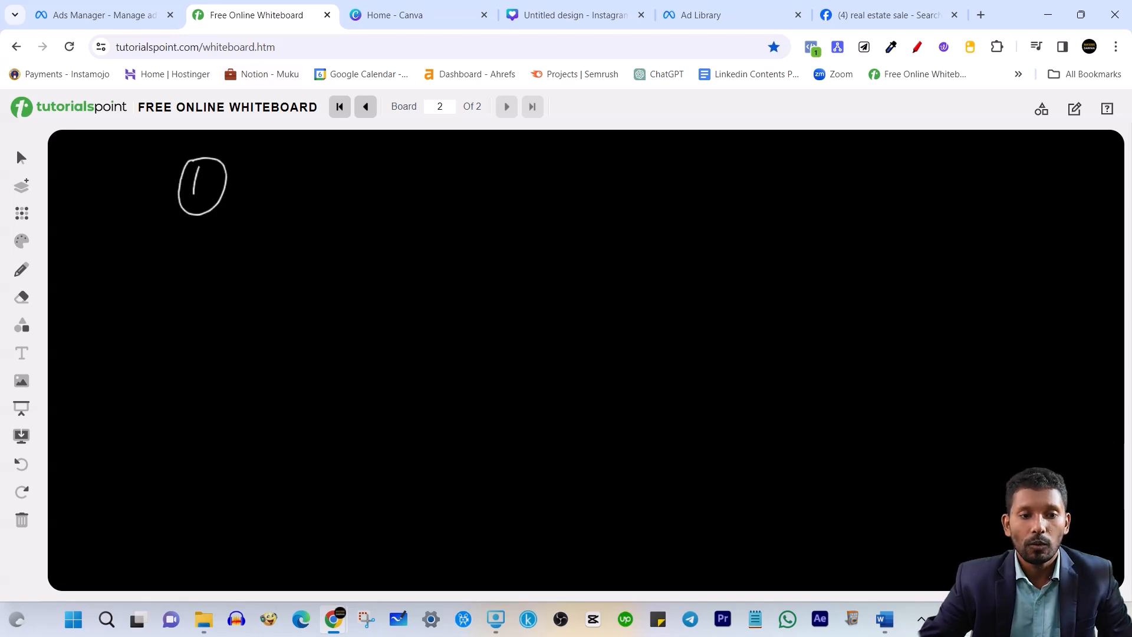
{"action": "left_click_drag", "start_coordinate": [291, 209], "coordinate": [306, 220]}
{"action": "left_click_drag", "start_coordinate": [316, 209], "coordinate": [357, 208]}
{"action": "mouse_move", "coordinate": [380, 201]}
{"action": "left_mouse_down"}
{"action": "mouse_move", "coordinate": [380, 187]}
{"action": "mouse_move", "coordinate": [382, 217]}
{"action": "left_mouse_up"}
{"action": "left_click_drag", "start_coordinate": [444, 179], "coordinate": [438, 217]}
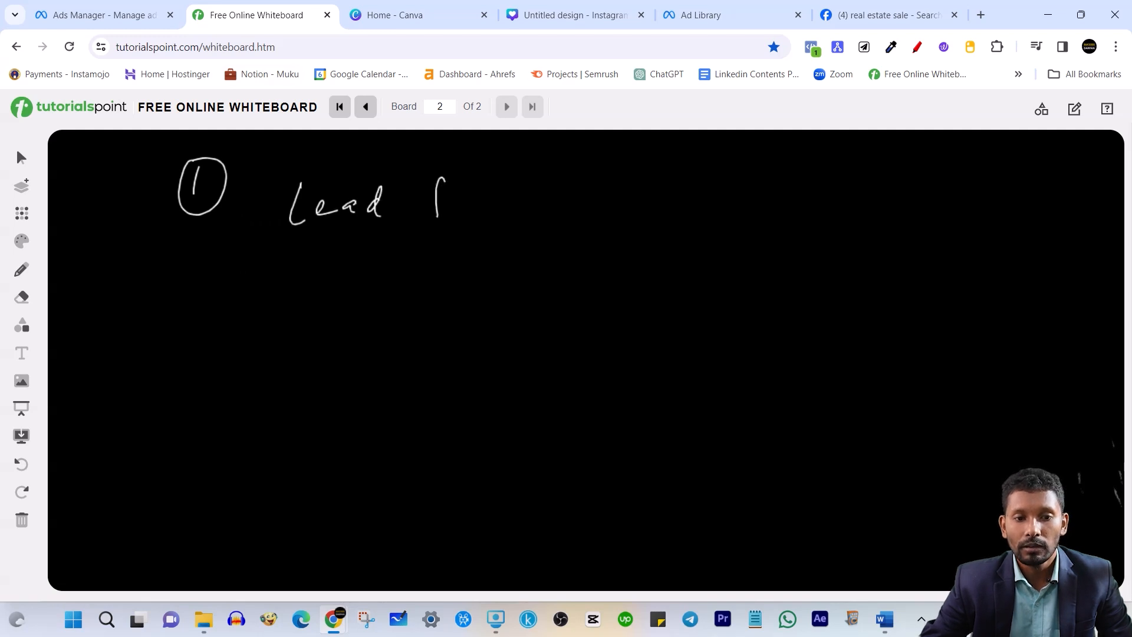
{"action": "left_click_drag", "start_coordinate": [508, 194], "coordinate": [524, 200]}
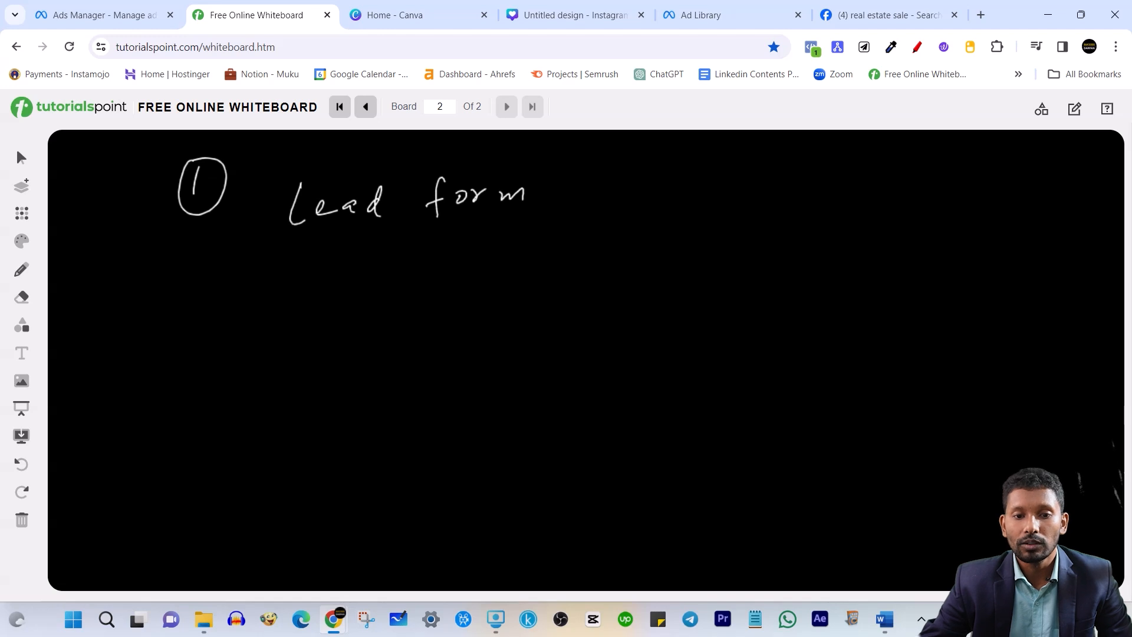
{"action": "left_click_drag", "start_coordinate": [354, 251], "coordinate": [442, 243]}
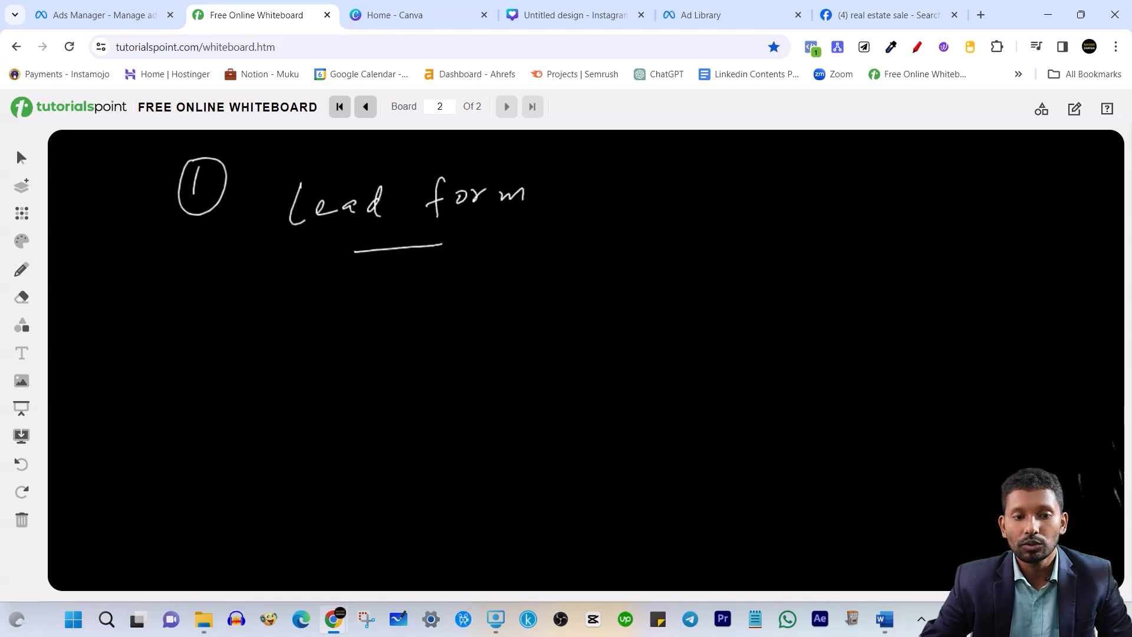
Write point 1 as 'Question (High Intent)' below the heading
{"action": "left_click_drag", "start_coordinate": [238, 321], "coordinate": [235, 347]}
{"action": "left_click_drag", "start_coordinate": [242, 311], "coordinate": [238, 312]}
{"action": "mouse_move", "coordinate": [317, 318]}
{"action": "left_mouse_down"}
{"action": "mouse_move", "coordinate": [326, 351]}
{"action": "mouse_move", "coordinate": [350, 331]}
{"action": "mouse_move", "coordinate": [373, 339]}
{"action": "left_mouse_up"}
{"action": "mouse_move", "coordinate": [386, 319]}
{"action": "left_mouse_down"}
{"action": "mouse_move", "coordinate": [378, 340]}
{"action": "mouse_move", "coordinate": [434, 323]}
{"action": "mouse_move", "coordinate": [489, 338]}
{"action": "left_mouse_up"}
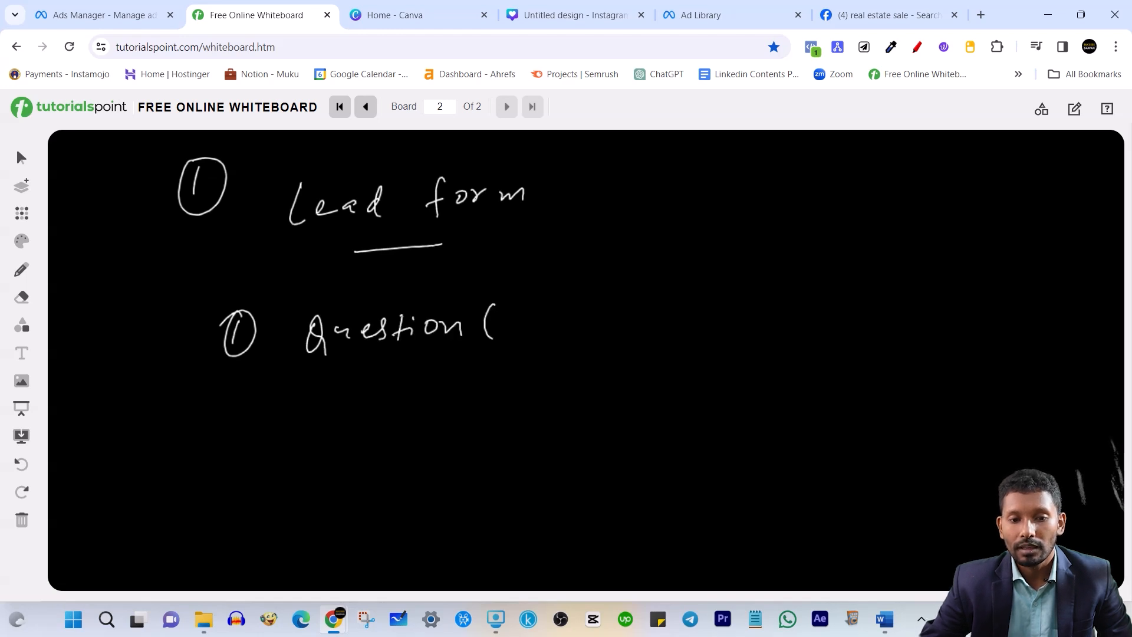
{"action": "left_click_drag", "start_coordinate": [720, 291], "coordinate": [712, 322]}
{"action": "mouse_move", "coordinate": [562, 329]}
{"action": "left_mouse_down"}
{"action": "mouse_move", "coordinate": [555, 361]}
{"action": "mouse_move", "coordinate": [647, 321]}
{"action": "left_mouse_up"}
{"action": "left_click", "coordinate": [616, 322]}
{"action": "mouse_move", "coordinate": [650, 301]}
{"action": "left_mouse_down"}
{"action": "mouse_move", "coordinate": [660, 325]}
{"action": "mouse_move", "coordinate": [700, 315]}
{"action": "left_mouse_up"}
{"action": "left_click_drag", "start_coordinate": [701, 295], "coordinate": [706, 324]}
Write point 2, 'Details', and start a circled 3 below it
{"action": "mouse_move", "coordinate": [227, 407]}
{"action": "left_mouse_down"}
{"action": "mouse_move", "coordinate": [249, 428]}
{"action": "mouse_move", "coordinate": [252, 407]}
{"action": "left_mouse_up"}
{"action": "mouse_move", "coordinate": [348, 396]}
{"action": "left_mouse_down"}
{"action": "mouse_move", "coordinate": [366, 388]}
{"action": "mouse_move", "coordinate": [347, 423]}
{"action": "mouse_move", "coordinate": [404, 420]}
{"action": "mouse_move", "coordinate": [454, 412]}
{"action": "mouse_move", "coordinate": [466, 380]}
{"action": "left_mouse_up"}
{"action": "mouse_move", "coordinate": [484, 394]}
{"action": "left_mouse_down"}
{"action": "mouse_move", "coordinate": [472, 413]}
{"action": "mouse_move", "coordinate": [510, 404]}
{"action": "left_mouse_up"}
{"action": "mouse_move", "coordinate": [223, 471]}
{"action": "left_mouse_down"}
{"action": "mouse_move", "coordinate": [236, 506]}
{"action": "mouse_move", "coordinate": [227, 469]}
{"action": "left_mouse_up"}
Write point 3 as 'Website → photo', with photo double-underlined
{"action": "mouse_move", "coordinate": [321, 488]}
{"action": "left_mouse_down"}
{"action": "mouse_move", "coordinate": [329, 512]}
{"action": "mouse_move", "coordinate": [350, 490]}
{"action": "left_mouse_up"}
{"action": "left_click_drag", "start_coordinate": [359, 502], "coordinate": [417, 506]}
{"action": "mouse_move", "coordinate": [430, 496]}
{"action": "left_mouse_down"}
{"action": "mouse_move", "coordinate": [431, 507]}
{"action": "mouse_move", "coordinate": [479, 506]}
{"action": "left_mouse_up"}
{"action": "mouse_move", "coordinate": [504, 501]}
{"action": "left_mouse_down"}
{"action": "mouse_move", "coordinate": [530, 498]}
{"action": "mouse_move", "coordinate": [522, 508]}
{"action": "left_mouse_up"}
{"action": "mouse_move", "coordinate": [590, 497]}
{"action": "left_mouse_down"}
{"action": "mouse_move", "coordinate": [590, 526]}
{"action": "mouse_move", "coordinate": [598, 498]}
{"action": "left_mouse_up"}
{"action": "left_click_drag", "start_coordinate": [601, 483], "coordinate": [642, 503]}
{"action": "mouse_move", "coordinate": [652, 484]}
{"action": "left_mouse_down"}
{"action": "mouse_move", "coordinate": [654, 507]}
{"action": "mouse_move", "coordinate": [661, 494]}
{"action": "left_mouse_up"}
{"action": "left_click_drag", "start_coordinate": [666, 489], "coordinate": [676, 498]}
{"action": "left_click_drag", "start_coordinate": [623, 533], "coordinate": [668, 522]}
{"action": "left_click_drag", "start_coordinate": [626, 554], "coordinate": [662, 544]}
{"action": "left_click_drag", "start_coordinate": [692, 480], "coordinate": [692, 537]}
Add underlined 'Brochure' and 'Detail' after photo in the Website row
{"action": "left_click", "coordinate": [733, 505]}
{"action": "mouse_move", "coordinate": [714, 498]}
{"action": "left_mouse_down"}
{"action": "mouse_move", "coordinate": [728, 518]}
{"action": "mouse_move", "coordinate": [862, 493]}
{"action": "left_mouse_up"}
{"action": "left_click_drag", "start_coordinate": [797, 533], "coordinate": [860, 520]}
{"action": "mouse_move", "coordinate": [887, 473]}
{"action": "left_mouse_down"}
{"action": "mouse_move", "coordinate": [887, 523]}
{"action": "mouse_move", "coordinate": [908, 505]}
{"action": "left_mouse_up"}
{"action": "mouse_move", "coordinate": [905, 491]}
{"action": "left_mouse_down"}
{"action": "mouse_move", "coordinate": [931, 508]}
{"action": "mouse_move", "coordinate": [951, 487]}
{"action": "mouse_move", "coordinate": [985, 498]}
{"action": "mouse_move", "coordinate": [978, 523]}
{"action": "left_mouse_up"}
{"action": "left_click_drag", "start_coordinate": [965, 536], "coordinate": [976, 532]}
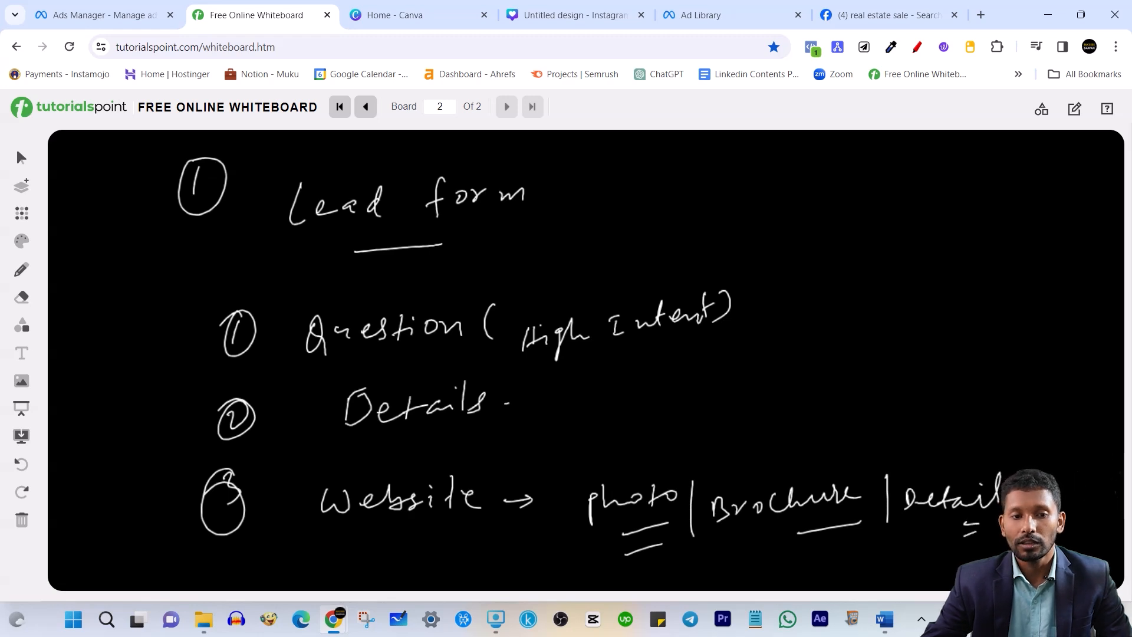
Underline Lead form, Intent, Question and Details, and add '(contact)' after Details
{"action": "left_click_drag", "start_coordinate": [288, 274], "coordinate": [459, 251]}
{"action": "left_click_drag", "start_coordinate": [330, 274], "coordinate": [459, 253]}
{"action": "left_click_drag", "start_coordinate": [591, 359], "coordinate": [623, 354]}
{"action": "left_click_drag", "start_coordinate": [324, 370], "coordinate": [399, 361]}
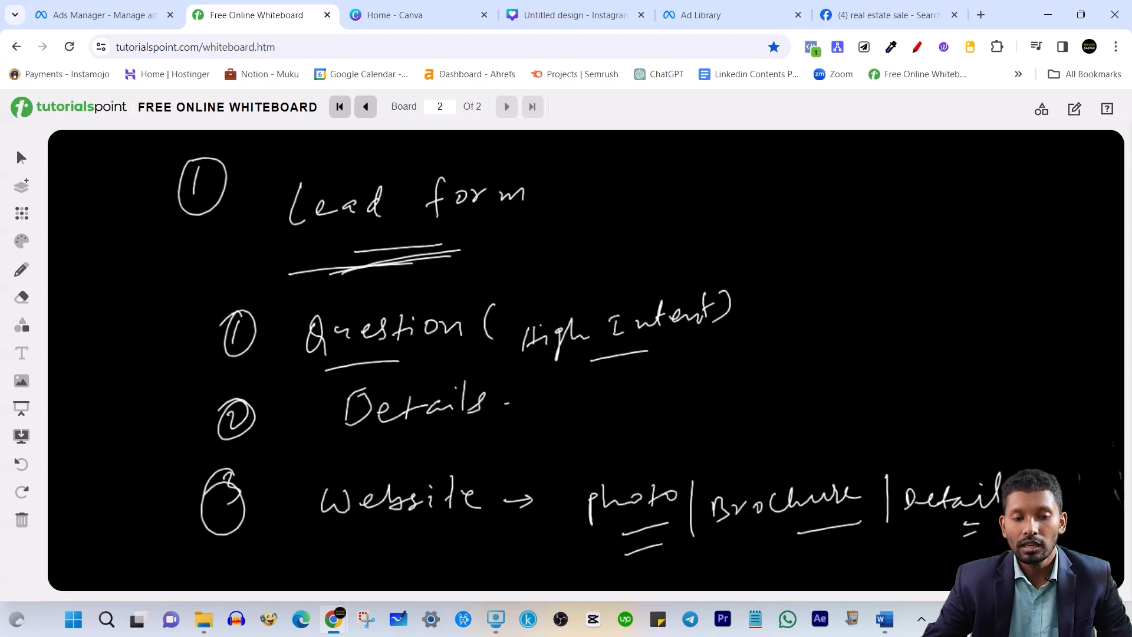
{"action": "left_click_drag", "start_coordinate": [381, 464], "coordinate": [452, 454]}
{"action": "mouse_move", "coordinate": [542, 384]}
{"action": "left_mouse_down"}
{"action": "mouse_move", "coordinate": [534, 423]}
{"action": "mouse_move", "coordinate": [656, 400]}
{"action": "mouse_move", "coordinate": [689, 378]}
{"action": "mouse_move", "coordinate": [702, 413]}
{"action": "left_mouse_up"}
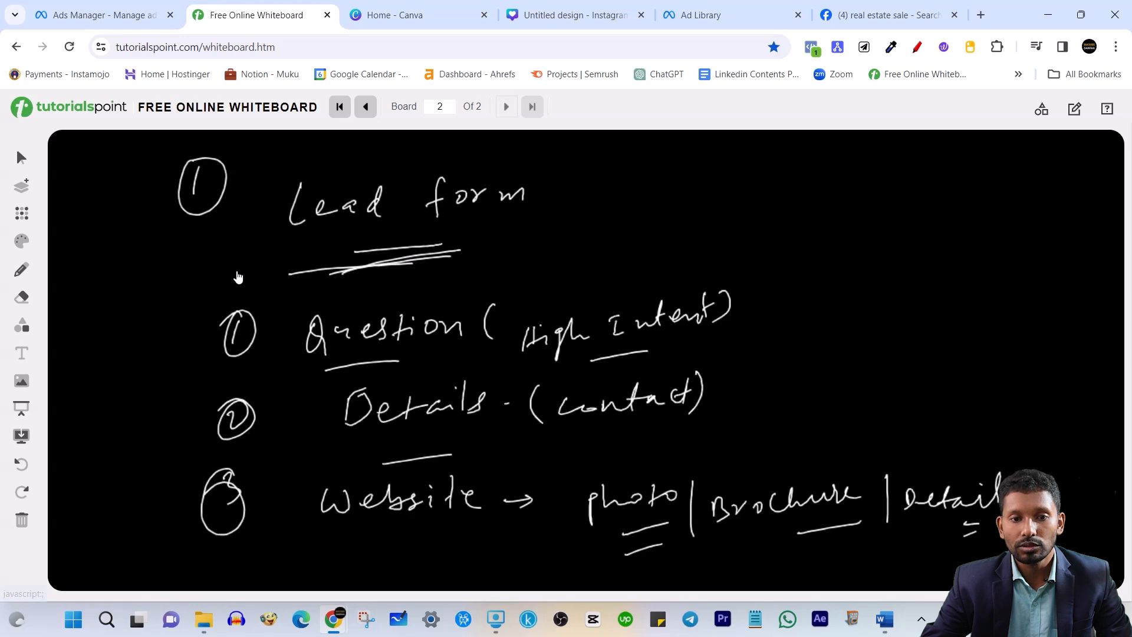
{"action": "left_click", "coordinate": [365, 107]}
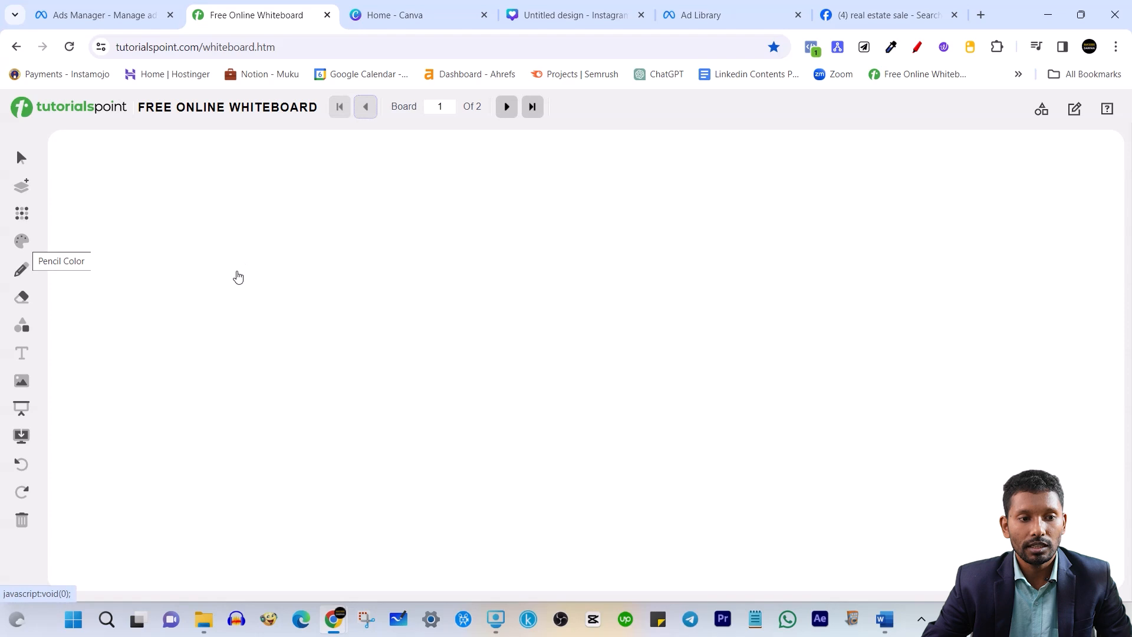
Set the pencil to black and write a circled 2 'Website.' heading on board 1
{"action": "left_click", "coordinate": [22, 241]}
{"action": "left_click", "coordinate": [74, 196]}
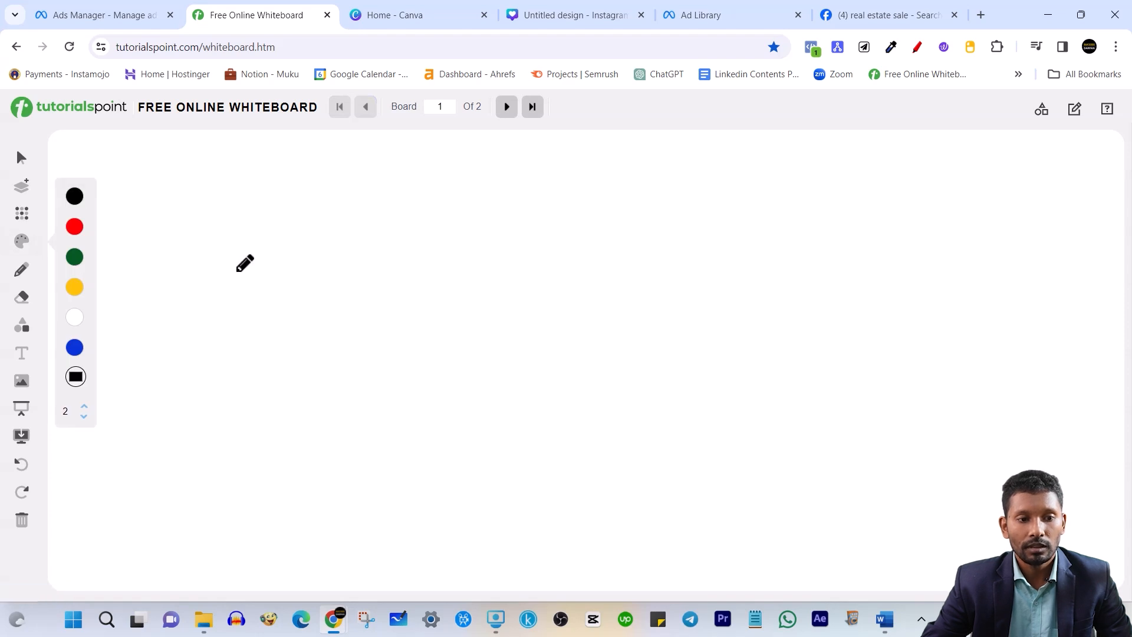
{"action": "left_click", "coordinate": [158, 198]}
{"action": "mouse_move", "coordinate": [190, 203]}
{"action": "left_mouse_down"}
{"action": "mouse_move", "coordinate": [192, 220]}
{"action": "mouse_move", "coordinate": [222, 220]}
{"action": "left_mouse_up"}
{"action": "left_click_drag", "start_coordinate": [215, 184], "coordinate": [200, 182]}
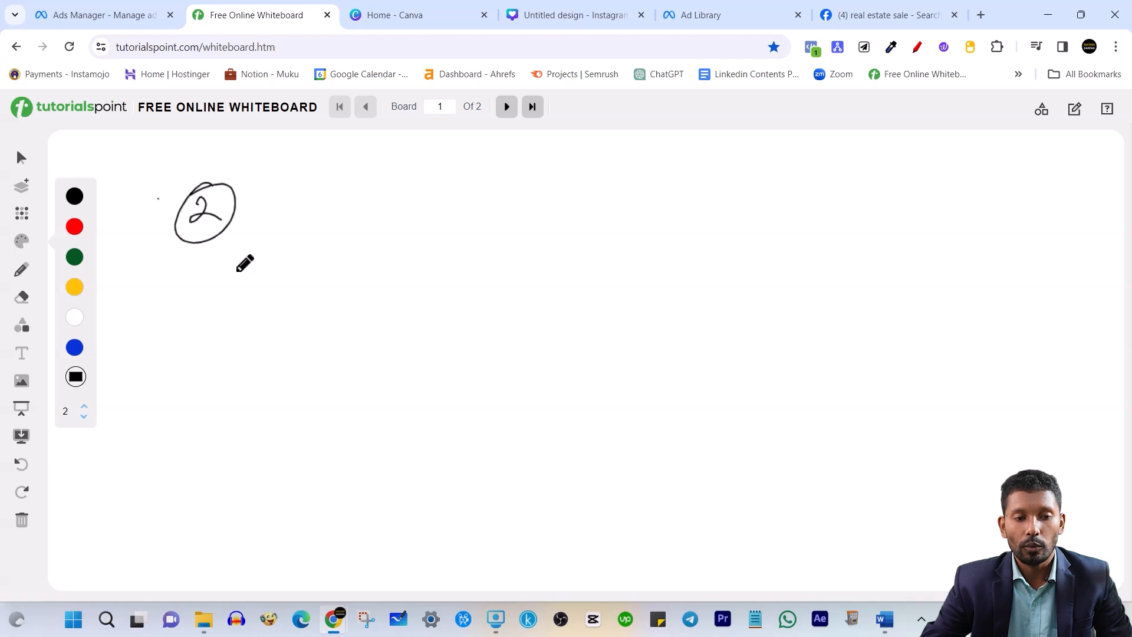
{"action": "mouse_move", "coordinate": [297, 204]}
{"action": "left_mouse_down"}
{"action": "mouse_move", "coordinate": [383, 183]}
{"action": "mouse_move", "coordinate": [389, 217]}
{"action": "left_mouse_up"}
{"action": "mouse_move", "coordinate": [413, 199]}
{"action": "left_mouse_down"}
{"action": "mouse_move", "coordinate": [406, 208]}
{"action": "mouse_move", "coordinate": [438, 184]}
{"action": "left_mouse_up"}
{"action": "mouse_move", "coordinate": [435, 187]}
{"action": "left_mouse_down"}
{"action": "mouse_move", "coordinate": [437, 220]}
{"action": "mouse_move", "coordinate": [480, 203]}
{"action": "left_mouse_up"}
{"action": "left_click", "coordinate": [510, 202]}
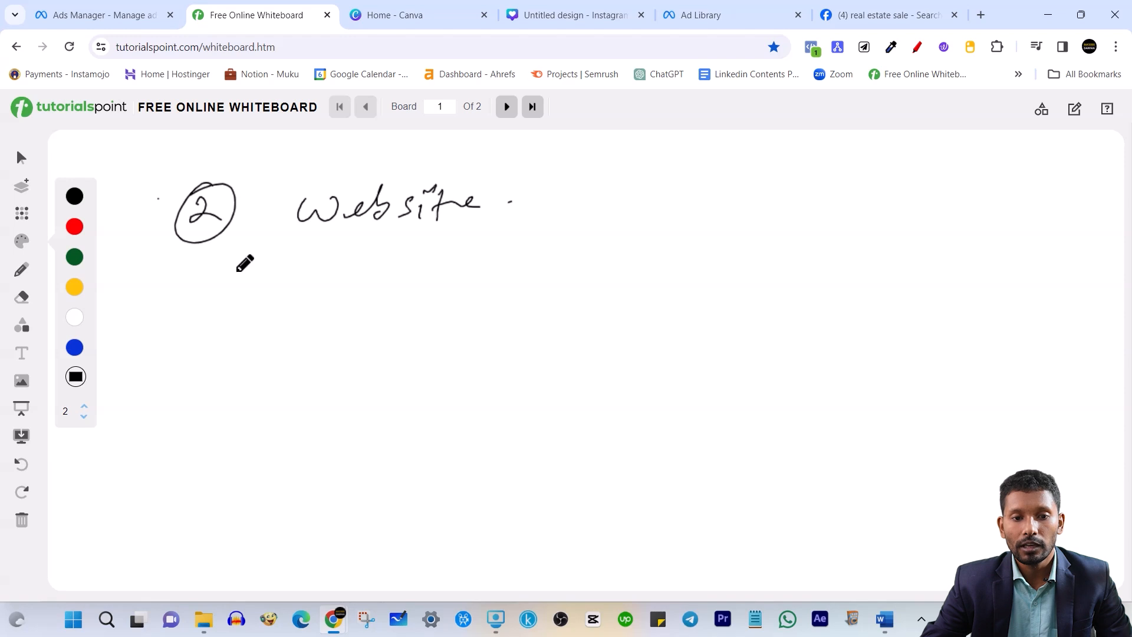
Write point 1, 'Learn More', under the Website heading
{"action": "left_click", "coordinate": [244, 310]}
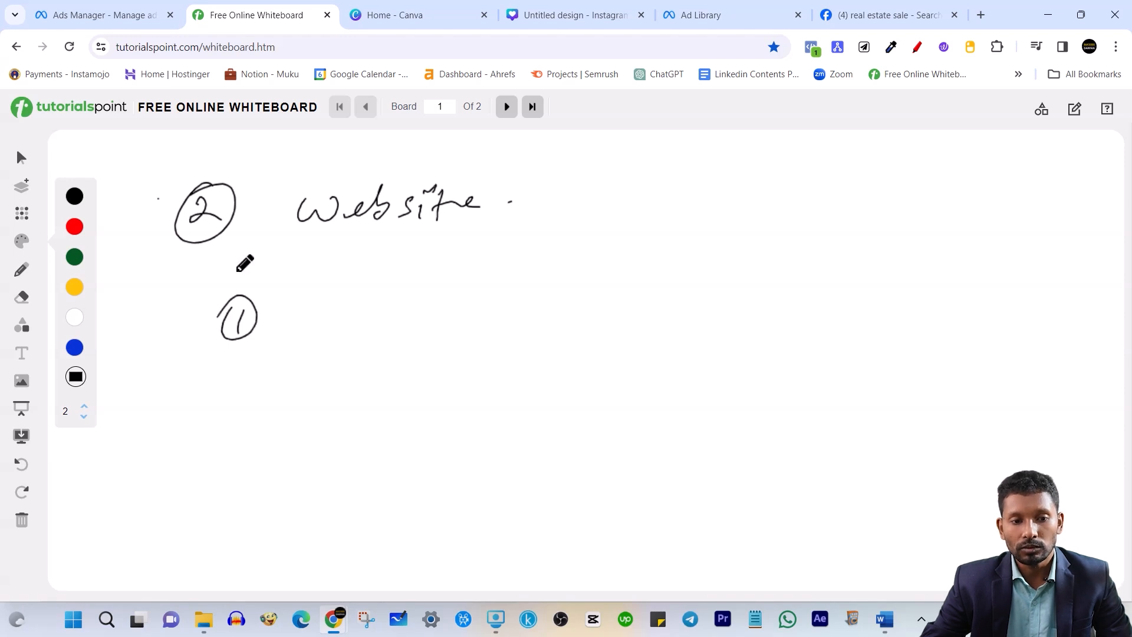
{"action": "mouse_move", "coordinate": [306, 299]}
{"action": "left_mouse_down"}
{"action": "mouse_move", "coordinate": [291, 327]}
{"action": "mouse_move", "coordinate": [308, 331]}
{"action": "left_mouse_up"}
{"action": "left_click_drag", "start_coordinate": [316, 324], "coordinate": [469, 307]}
{"action": "left_click_drag", "start_coordinate": [482, 316], "coordinate": [516, 299]}
Write point 2 as 'photo + Details + Amenities' followed by an arrow
{"action": "left_click_drag", "start_coordinate": [224, 377], "coordinate": [245, 400]}
{"action": "mouse_move", "coordinate": [242, 358]}
{"action": "left_mouse_down"}
{"action": "mouse_move", "coordinate": [259, 367]}
{"action": "mouse_move", "coordinate": [226, 380]}
{"action": "left_mouse_up"}
{"action": "mouse_move", "coordinate": [311, 392]}
{"action": "left_mouse_down"}
{"action": "mouse_move", "coordinate": [307, 424]}
{"action": "mouse_move", "coordinate": [322, 402]}
{"action": "left_mouse_up"}
{"action": "mouse_move", "coordinate": [331, 380]}
{"action": "left_mouse_down"}
{"action": "mouse_move", "coordinate": [352, 405]}
{"action": "mouse_move", "coordinate": [370, 396]}
{"action": "mouse_move", "coordinate": [382, 406]}
{"action": "left_mouse_up"}
{"action": "left_click_drag", "start_coordinate": [389, 392], "coordinate": [444, 392]}
{"action": "mouse_move", "coordinate": [432, 386]}
{"action": "left_mouse_down"}
{"action": "mouse_move", "coordinate": [432, 407]}
{"action": "mouse_move", "coordinate": [466, 401]}
{"action": "left_mouse_up"}
{"action": "mouse_move", "coordinate": [466, 382]}
{"action": "left_mouse_down"}
{"action": "mouse_move", "coordinate": [479, 400]}
{"action": "mouse_move", "coordinate": [518, 377]}
{"action": "left_mouse_up"}
{"action": "mouse_move", "coordinate": [526, 384]}
{"action": "left_mouse_down"}
{"action": "mouse_move", "coordinate": [578, 367]}
{"action": "mouse_move", "coordinate": [584, 409]}
{"action": "mouse_move", "coordinate": [578, 387]}
{"action": "mouse_move", "coordinate": [594, 382]}
{"action": "left_mouse_up"}
{"action": "left_click_drag", "start_coordinate": [640, 392], "coordinate": [723, 382]}
{"action": "mouse_move", "coordinate": [736, 361]}
{"action": "left_mouse_down"}
{"action": "mouse_move", "coordinate": [735, 372]}
{"action": "mouse_move", "coordinate": [852, 367]}
{"action": "left_mouse_up"}
{"action": "left_click", "coordinate": [610, 378]}
{"action": "left_click_drag", "start_coordinate": [836, 360], "coordinate": [832, 382]}
Write 'Contact form' with hooked arrows leading to 'Call' below it
{"action": "mouse_move", "coordinate": [406, 451]}
{"action": "left_mouse_down"}
{"action": "mouse_move", "coordinate": [407, 474]}
{"action": "mouse_move", "coordinate": [506, 454]}
{"action": "mouse_move", "coordinate": [628, 457]}
{"action": "left_mouse_up"}
{"action": "mouse_move", "coordinate": [353, 439]}
{"action": "left_mouse_down"}
{"action": "mouse_move", "coordinate": [344, 476]}
{"action": "mouse_move", "coordinate": [363, 490]}
{"action": "mouse_move", "coordinate": [326, 512]}
{"action": "mouse_move", "coordinate": [358, 512]}
{"action": "left_mouse_up"}
{"action": "left_click_drag", "start_coordinate": [351, 504], "coordinate": [342, 530]}
{"action": "left_click_drag", "start_coordinate": [413, 501], "coordinate": [416, 521]}
{"action": "left_click_drag", "start_coordinate": [434, 507], "coordinate": [472, 525]}
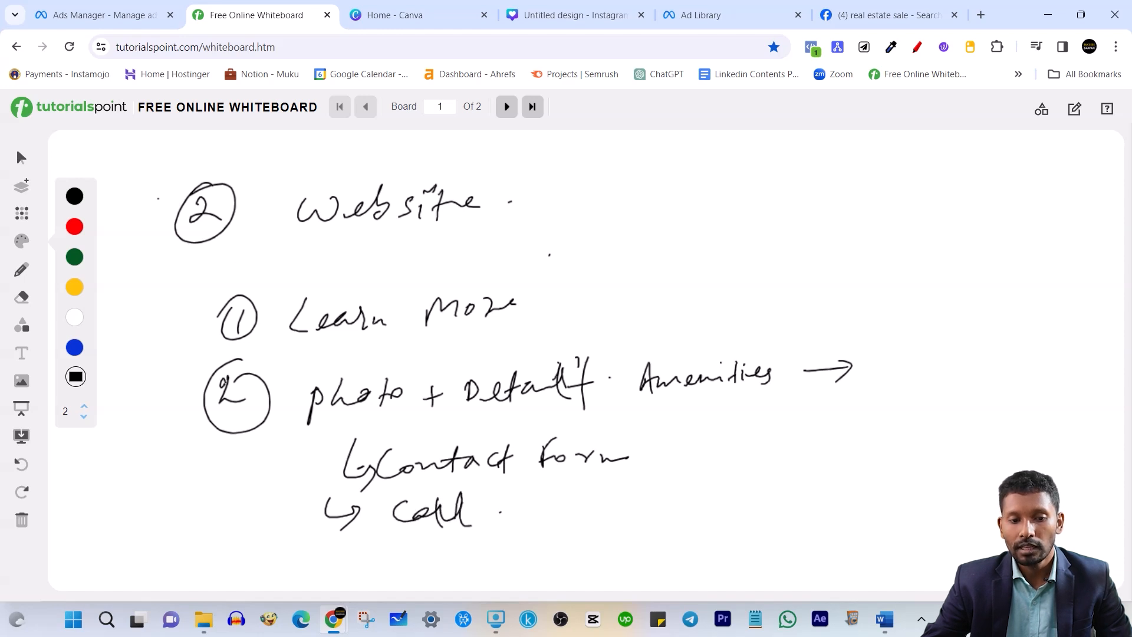
Add an arrow to Contact form and a bracketed '(Brochure)' beside it
{"action": "mouse_move", "coordinate": [745, 451]}
{"action": "left_mouse_down"}
{"action": "mouse_move", "coordinate": [691, 454]}
{"action": "mouse_move", "coordinate": [715, 471]}
{"action": "left_mouse_up"}
{"action": "left_click_drag", "start_coordinate": [778, 436], "coordinate": [779, 464]}
{"action": "mouse_move", "coordinate": [777, 436]}
{"action": "left_mouse_down"}
{"action": "mouse_move", "coordinate": [784, 465]}
{"action": "mouse_move", "coordinate": [811, 441]}
{"action": "left_mouse_up"}
{"action": "left_click_drag", "start_coordinate": [831, 438], "coordinate": [834, 438]}
{"action": "mouse_move", "coordinate": [852, 435]}
{"action": "left_mouse_down"}
{"action": "mouse_move", "coordinate": [871, 449]}
{"action": "mouse_move", "coordinate": [935, 439]}
{"action": "left_mouse_up"}
{"action": "left_click_drag", "start_coordinate": [948, 418], "coordinate": [923, 473]}
{"action": "left_click_drag", "start_coordinate": [773, 419], "coordinate": [801, 484]}
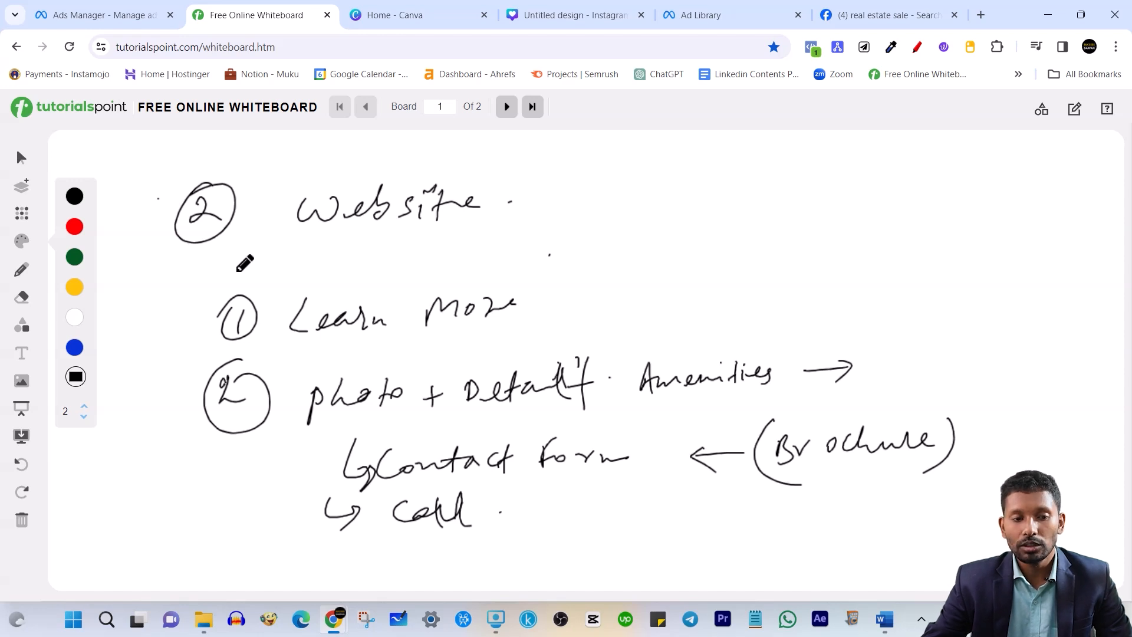
{"action": "left_click", "coordinate": [507, 107]}
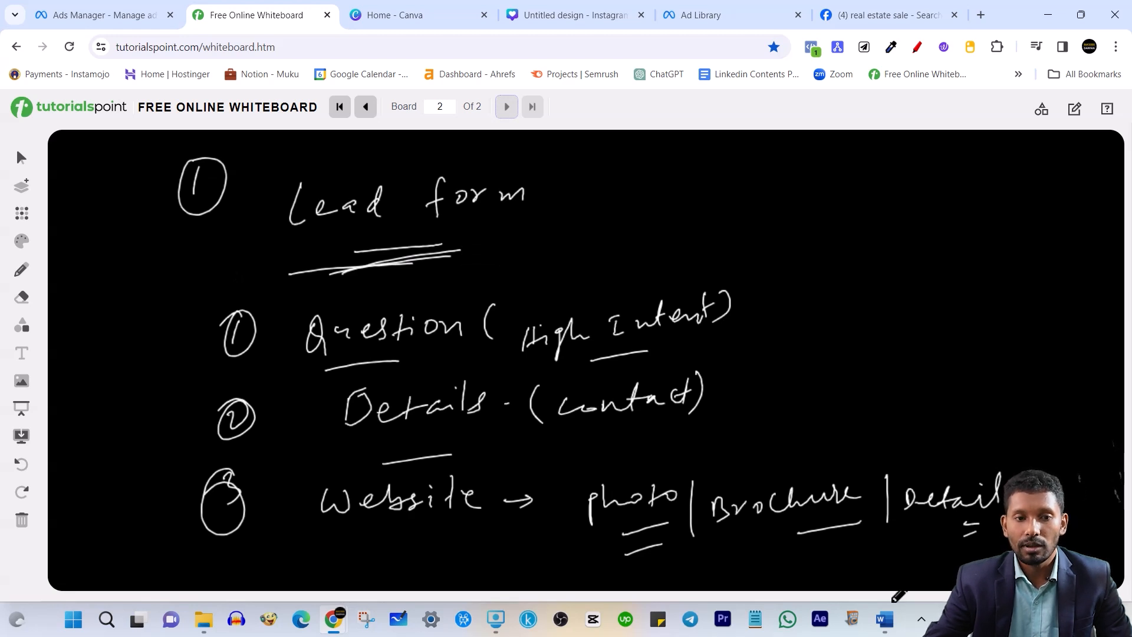
On board 1, underline Website, Learn More, photo, Details and Amenities, adding plus signs
{"action": "left_click", "coordinate": [366, 107]}
{"action": "left_click_drag", "start_coordinate": [311, 253], "coordinate": [497, 235]}
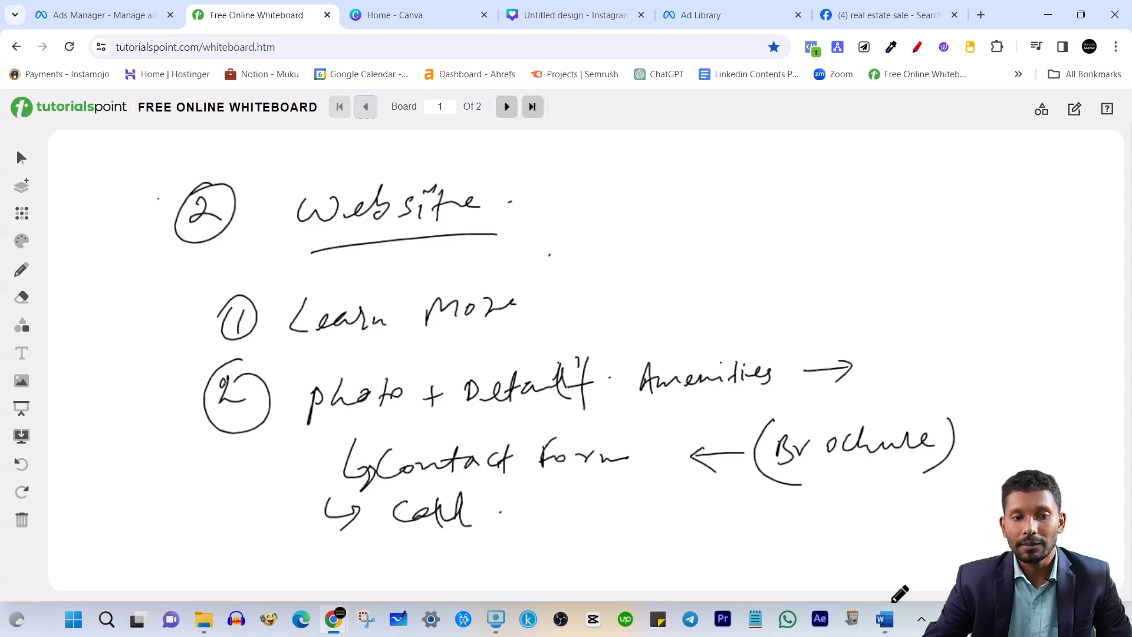
{"action": "left_click_drag", "start_coordinate": [344, 355], "coordinate": [463, 341]}
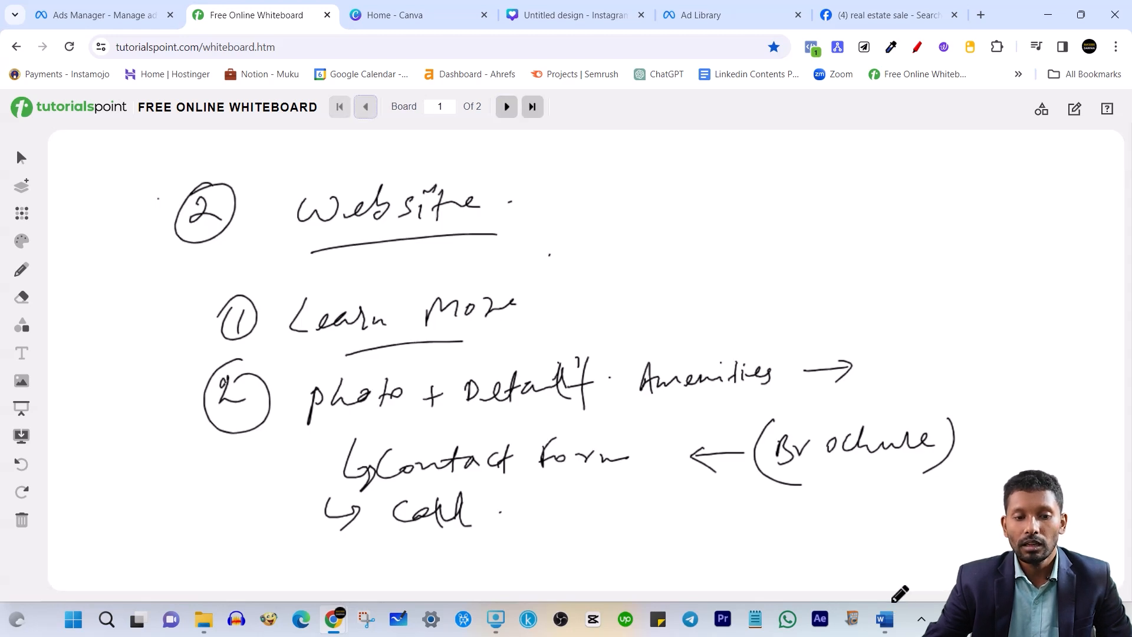
{"action": "left_click_drag", "start_coordinate": [356, 425], "coordinate": [401, 421]}
{"action": "left_click_drag", "start_coordinate": [506, 414], "coordinate": [595, 401]}
{"action": "left_click_drag", "start_coordinate": [690, 403], "coordinate": [756, 396]}
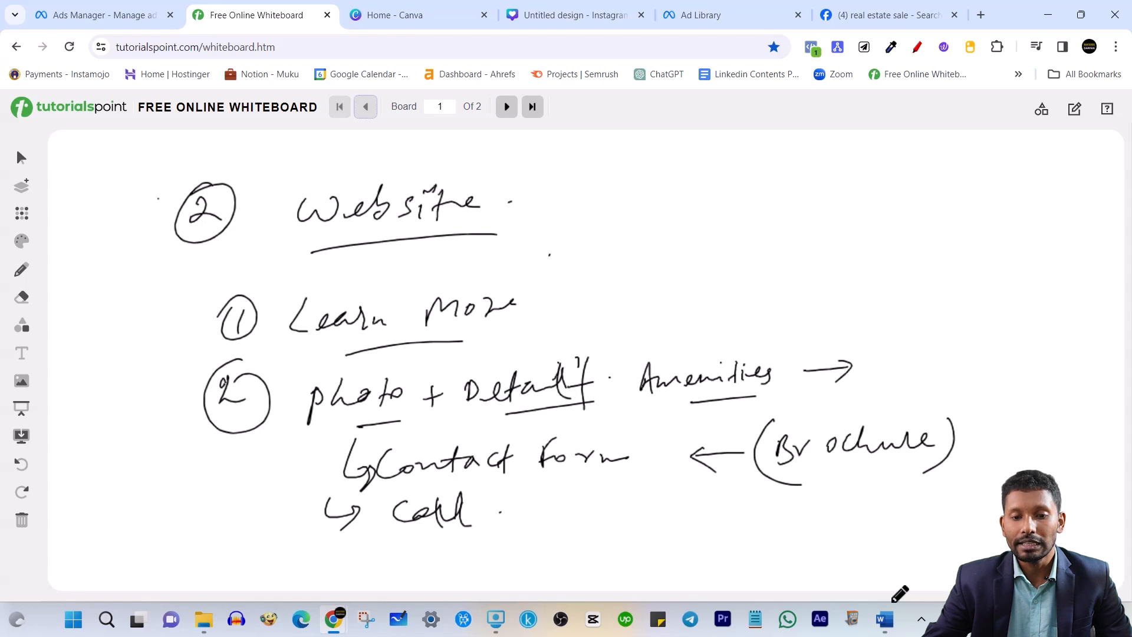
{"action": "left_click_drag", "start_coordinate": [618, 370], "coordinate": [616, 392]}
{"action": "left_click_drag", "start_coordinate": [608, 382], "coordinate": [628, 379]}
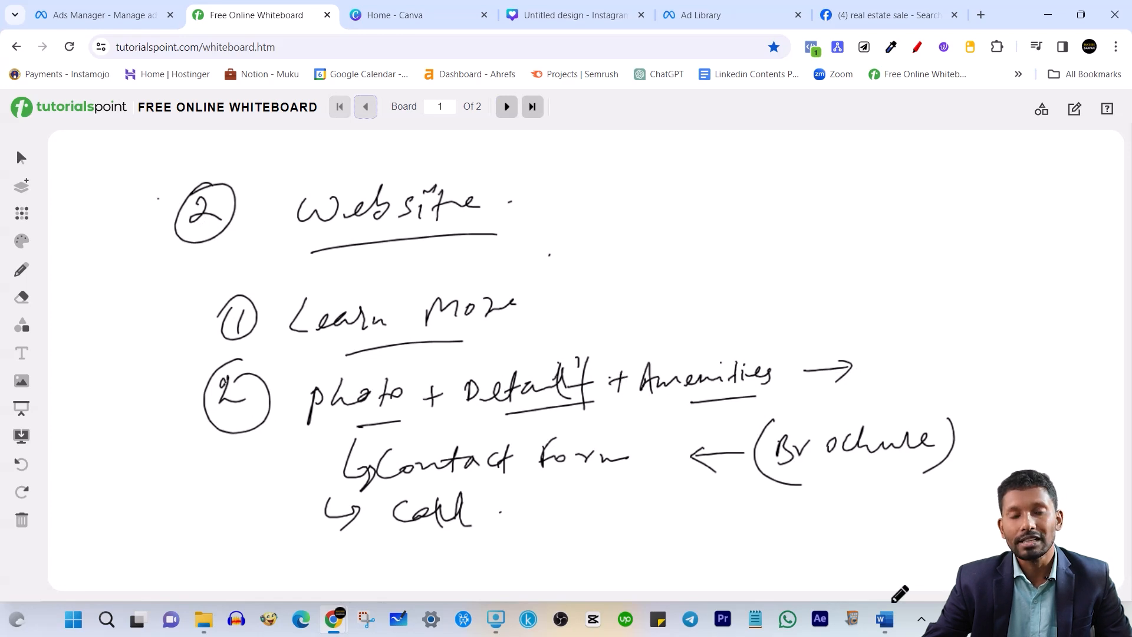
{"action": "left_click_drag", "start_coordinate": [658, 333], "coordinate": [676, 329]}
Underline form, Call and Brochure, draw a downward arrow under form, and re-bracket Brochure
{"action": "left_click_drag", "start_coordinate": [514, 489], "coordinate": [613, 478]}
{"action": "left_click_drag", "start_coordinate": [424, 555], "coordinate": [507, 547]}
{"action": "left_click_drag", "start_coordinate": [823, 488], "coordinate": [952, 475]}
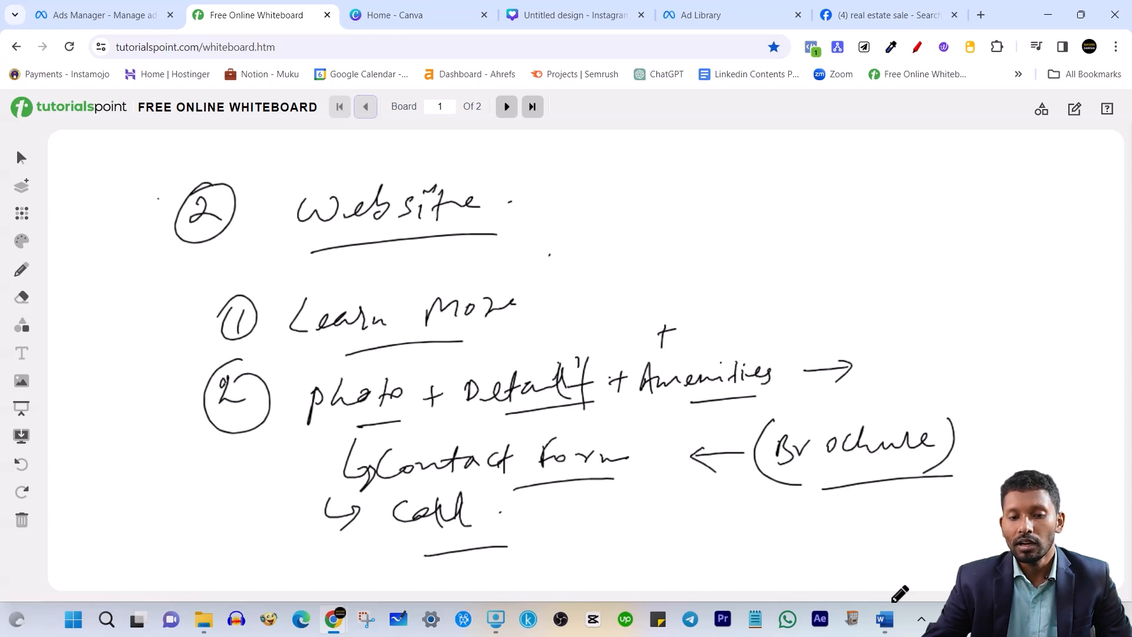
{"action": "mouse_move", "coordinate": [645, 469]}
{"action": "left_mouse_down"}
{"action": "mouse_move", "coordinate": [646, 523]}
{"action": "mouse_move", "coordinate": [664, 507]}
{"action": "mouse_move", "coordinate": [656, 534]}
{"action": "mouse_move", "coordinate": [673, 518]}
{"action": "left_mouse_up"}
{"action": "left_click_drag", "start_coordinate": [674, 556], "coordinate": [675, 570]}
{"action": "mouse_move", "coordinate": [621, 510]}
{"action": "left_mouse_down"}
{"action": "mouse_move", "coordinate": [646, 538]}
{"action": "mouse_move", "coordinate": [662, 511]}
{"action": "mouse_move", "coordinate": [647, 538]}
{"action": "mouse_move", "coordinate": [660, 577]}
{"action": "mouse_move", "coordinate": [778, 530]}
{"action": "mouse_move", "coordinate": [777, 567]}
{"action": "left_mouse_up"}
{"action": "left_click_drag", "start_coordinate": [664, 550], "coordinate": [671, 586]}
{"action": "left_click_drag", "start_coordinate": [849, 474], "coordinate": [897, 465]}
{"action": "left_click_drag", "start_coordinate": [858, 489], "coordinate": [891, 479]}
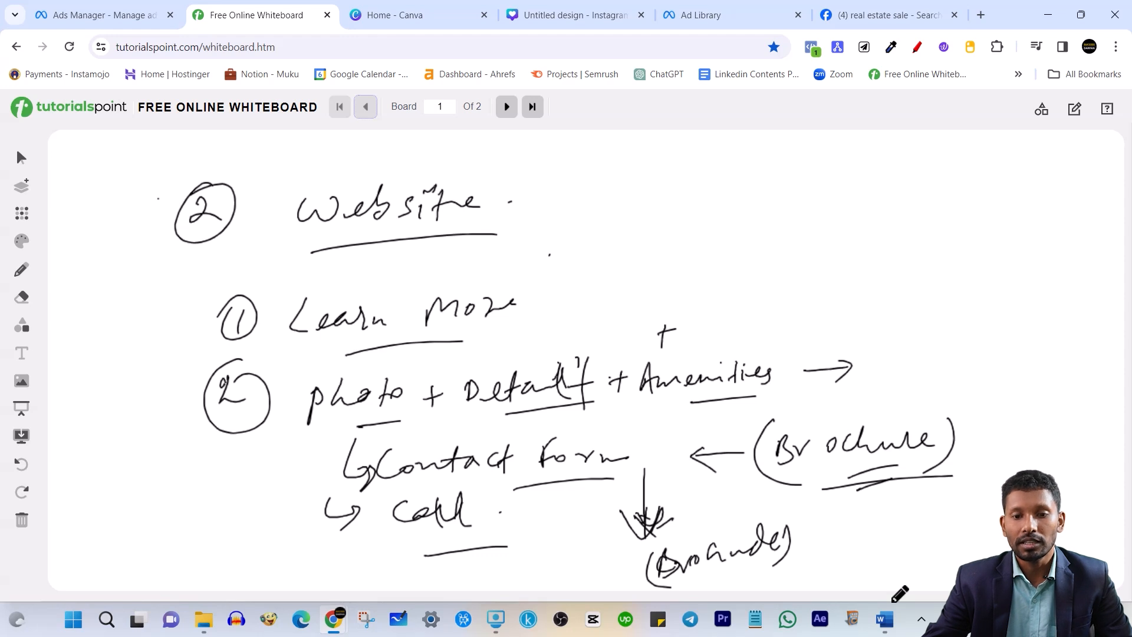
{"action": "left_click_drag", "start_coordinate": [773, 425], "coordinate": [865, 405]}
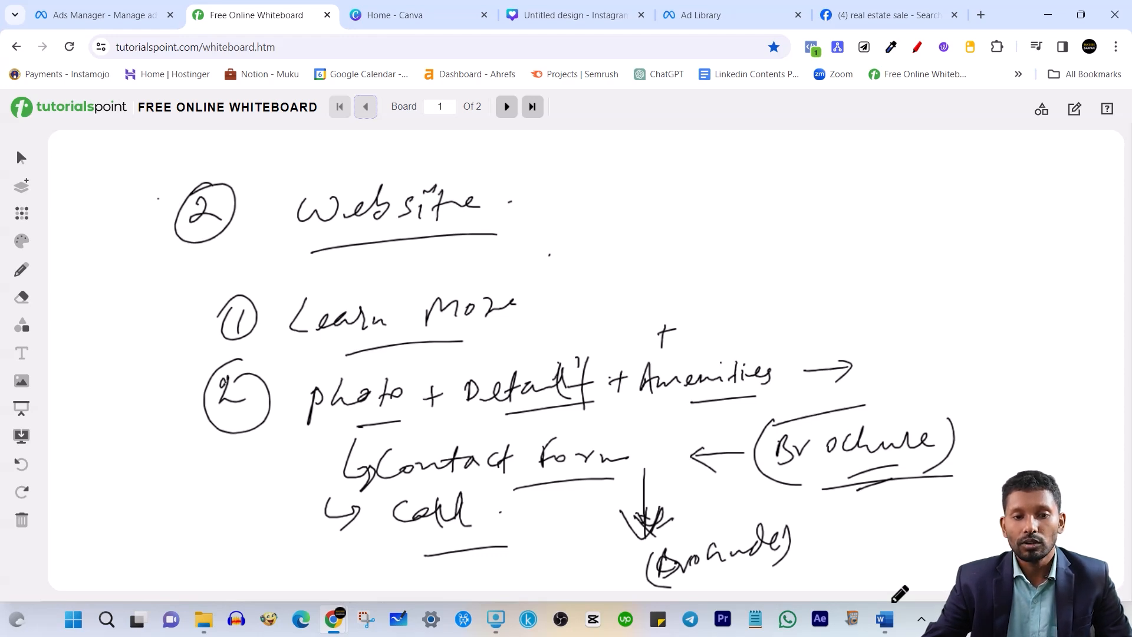
Add a second underline beneath Website on board 1
{"action": "left_click", "coordinate": [506, 107]}
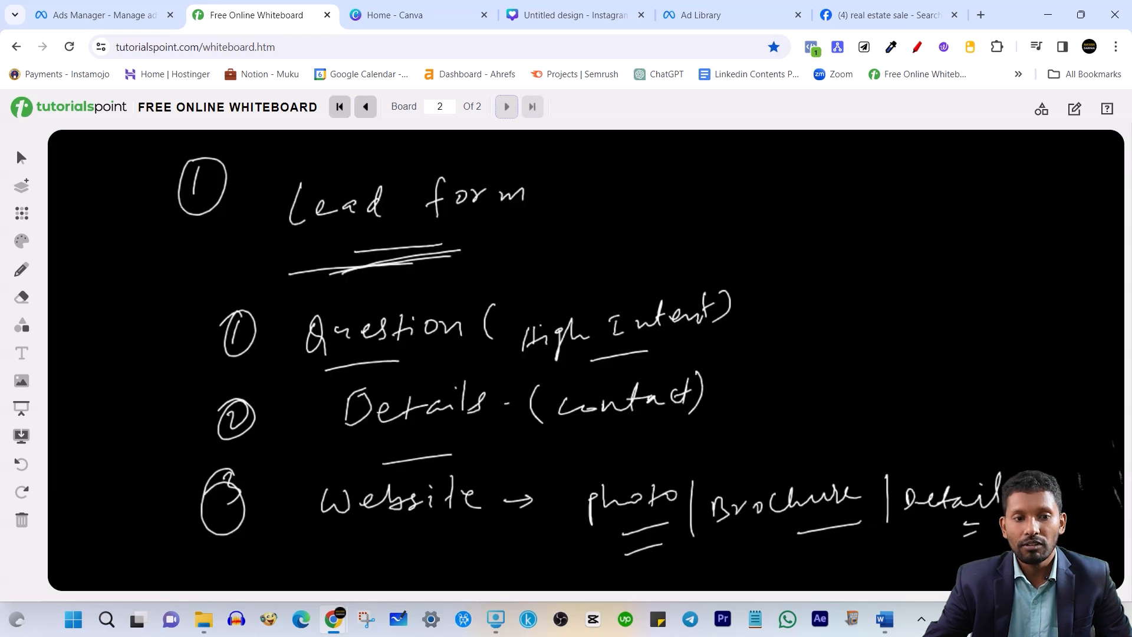
{"action": "left_click", "coordinate": [365, 107]}
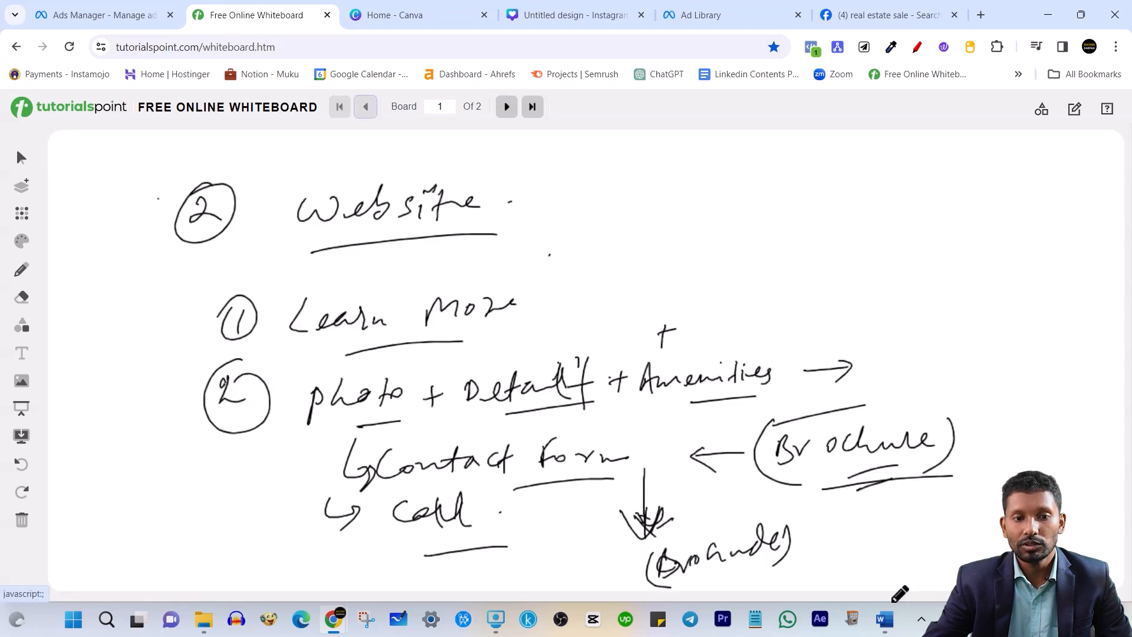
{"action": "left_click_drag", "start_coordinate": [346, 252], "coordinate": [498, 235]}
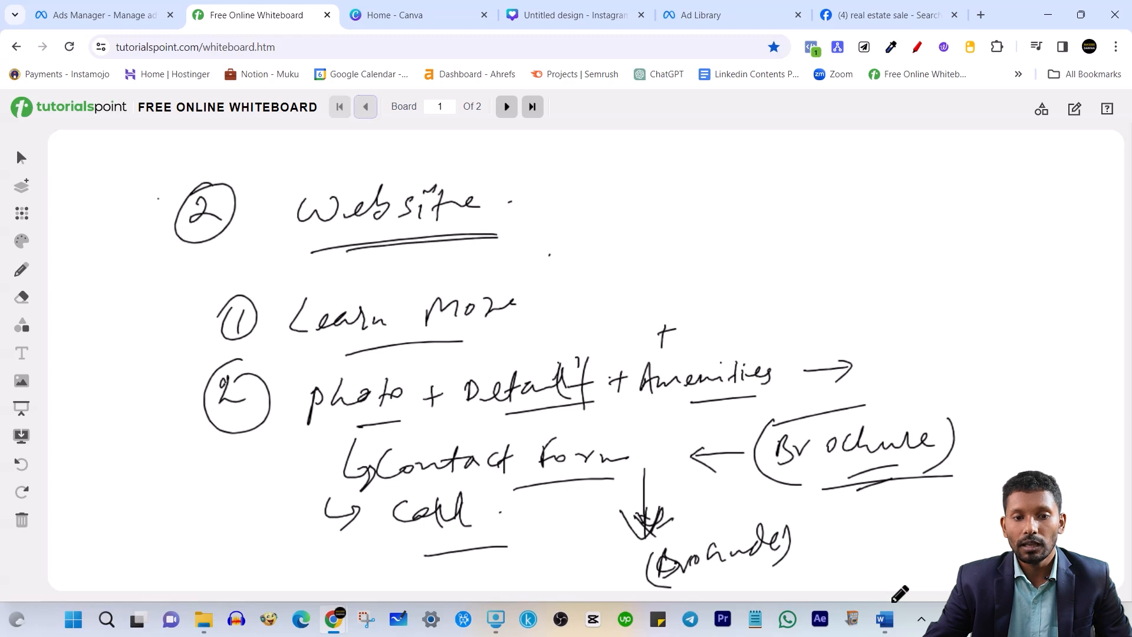
On board 2, draw a white arrow pointing at the third circled item
{"action": "left_click", "coordinate": [506, 107]}
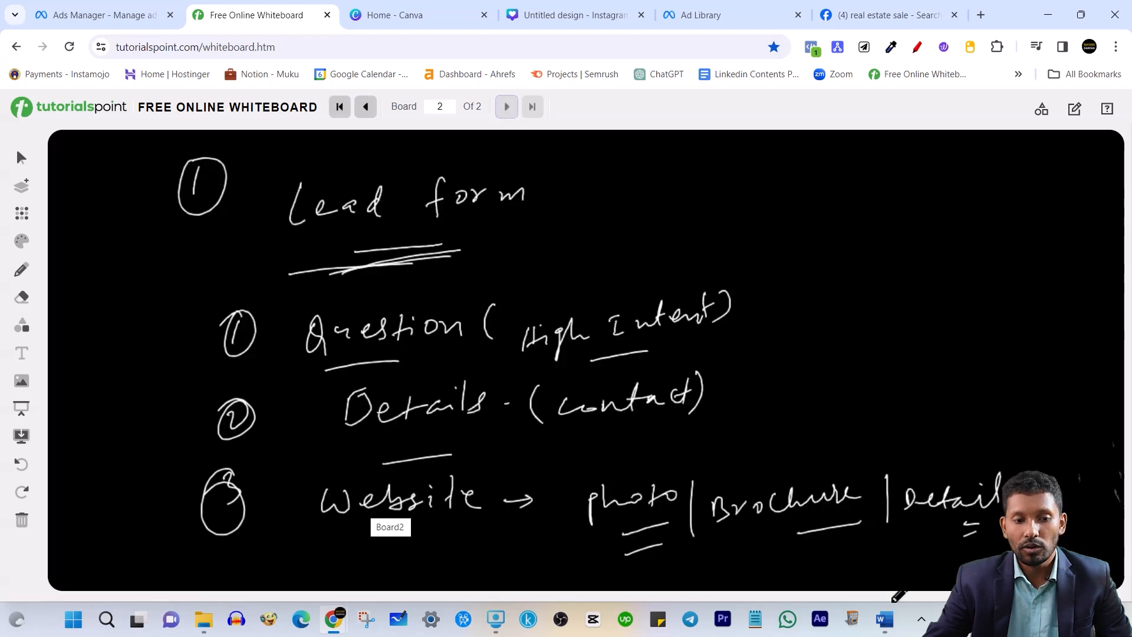
{"action": "left_click", "coordinate": [21, 241]}
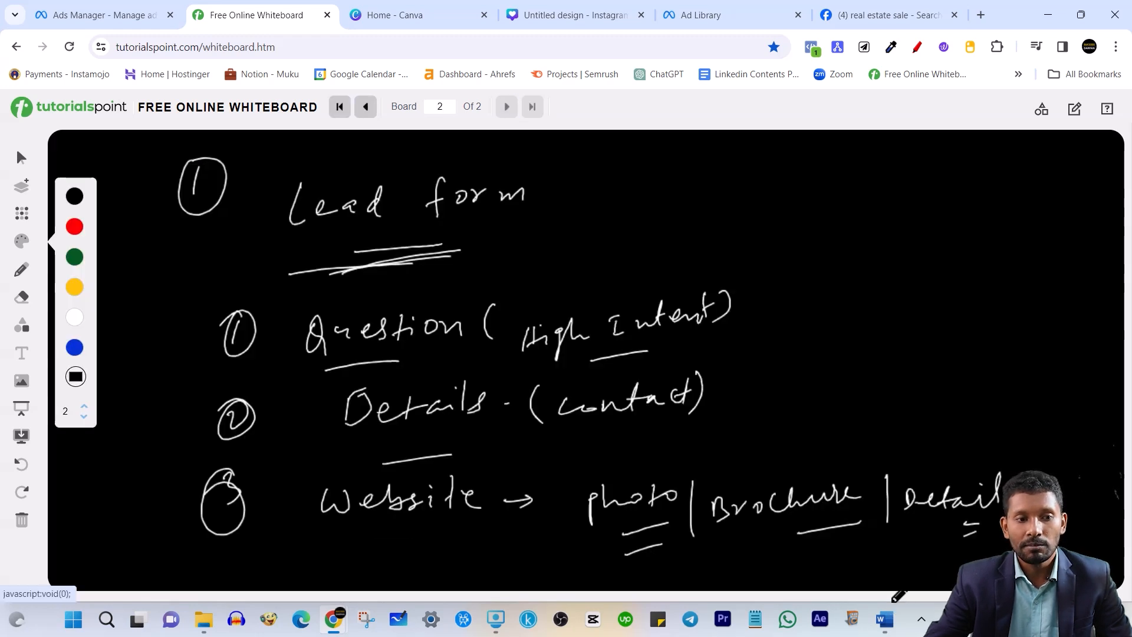
{"action": "left_click", "coordinate": [74, 317]}
{"action": "left_click", "coordinate": [149, 366]}
{"action": "left_click_drag", "start_coordinate": [156, 534], "coordinate": [196, 515]}
{"action": "left_click_drag", "start_coordinate": [159, 514], "coordinate": [177, 554]}
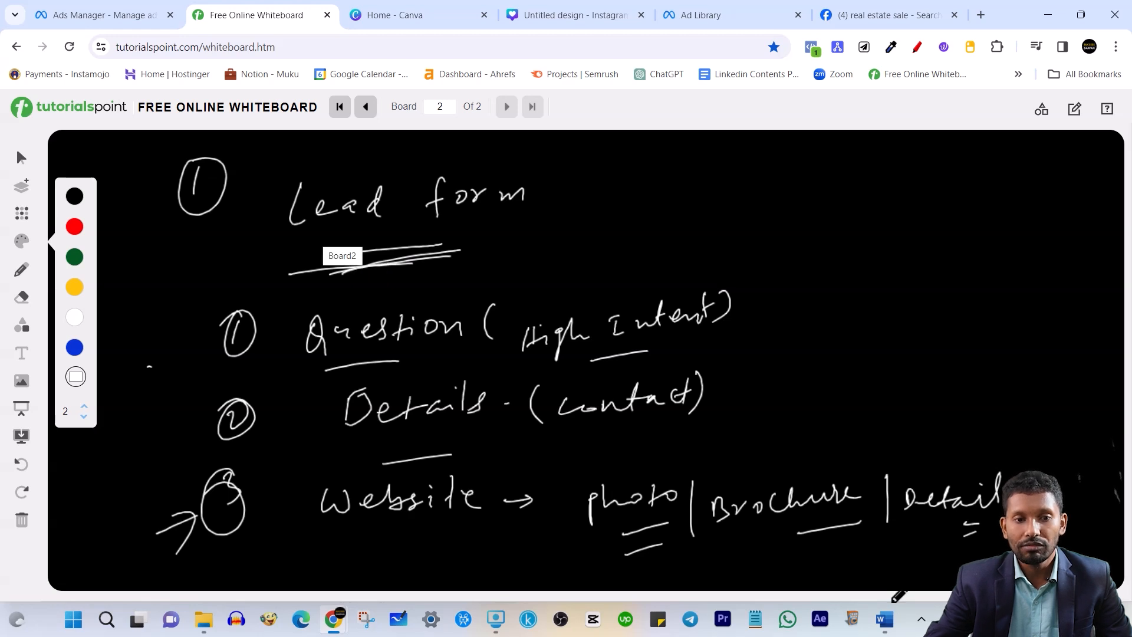
Switch the pen back to black and thicken the underline beneath Website on board 1
{"action": "left_click", "coordinate": [366, 107]}
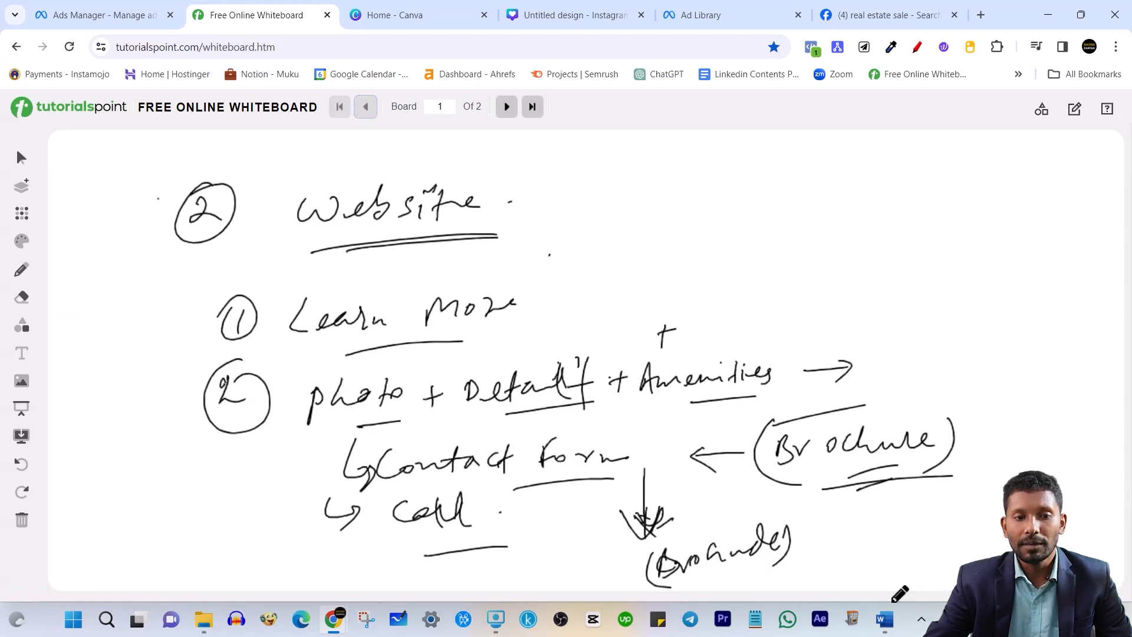
{"action": "left_click", "coordinate": [21, 241]}
{"action": "left_click", "coordinate": [75, 197]}
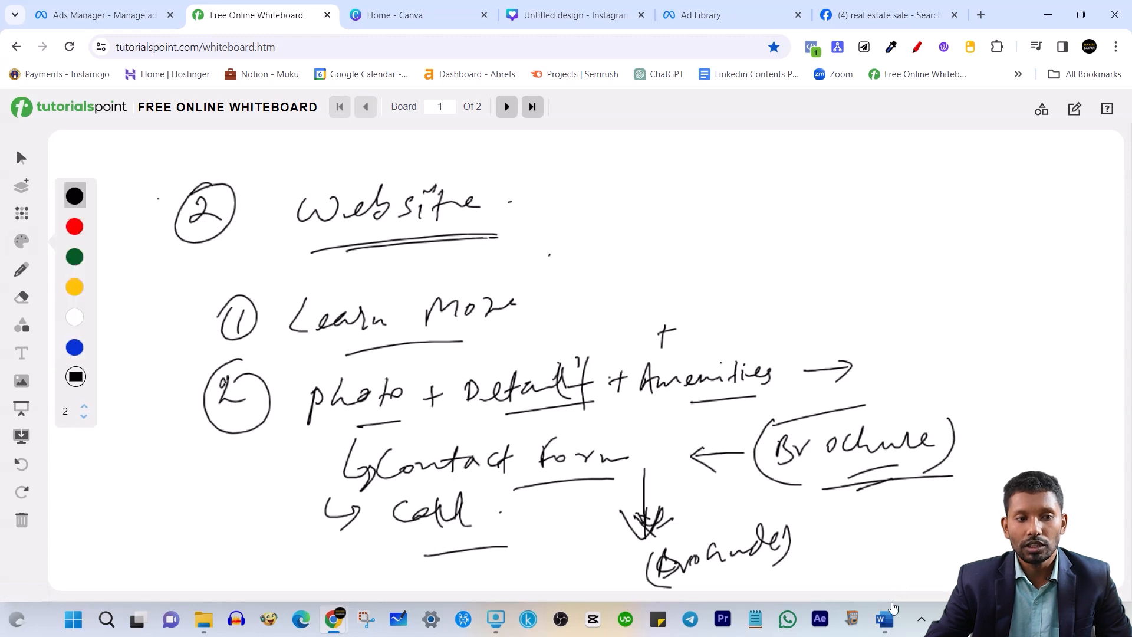
{"action": "left_click", "coordinate": [174, 281]}
{"action": "left_click_drag", "start_coordinate": [244, 256], "coordinate": [329, 236]}
{"action": "left_click_drag", "start_coordinate": [263, 270], "coordinate": [312, 253]}
{"action": "left_click_drag", "start_coordinate": [477, 228], "coordinate": [522, 227]}
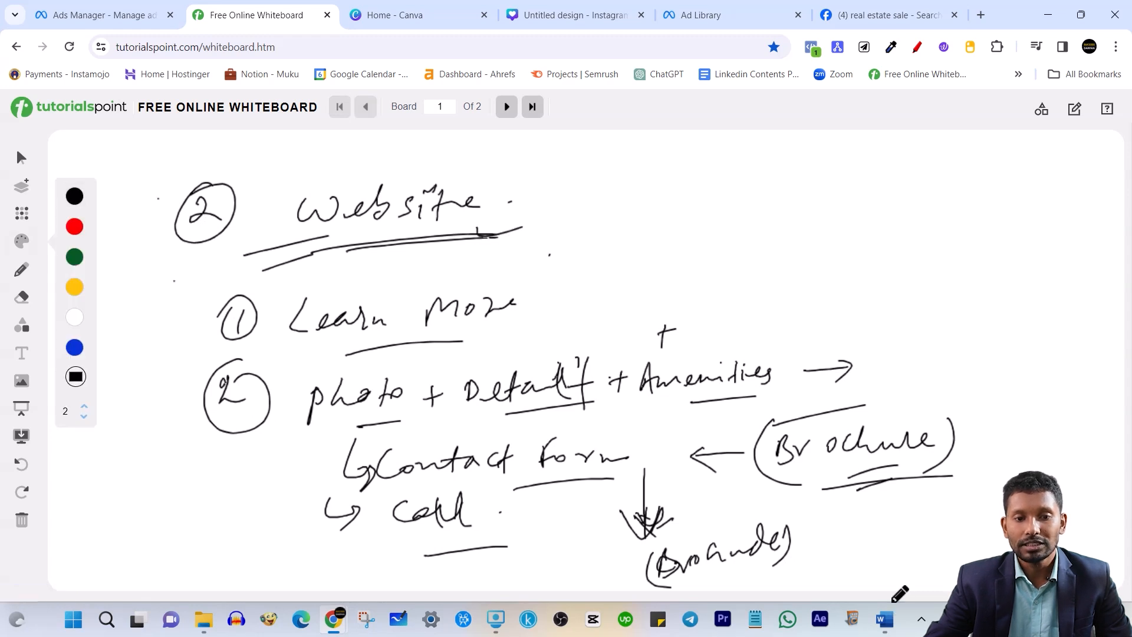
{"action": "left_click", "coordinate": [507, 106]}
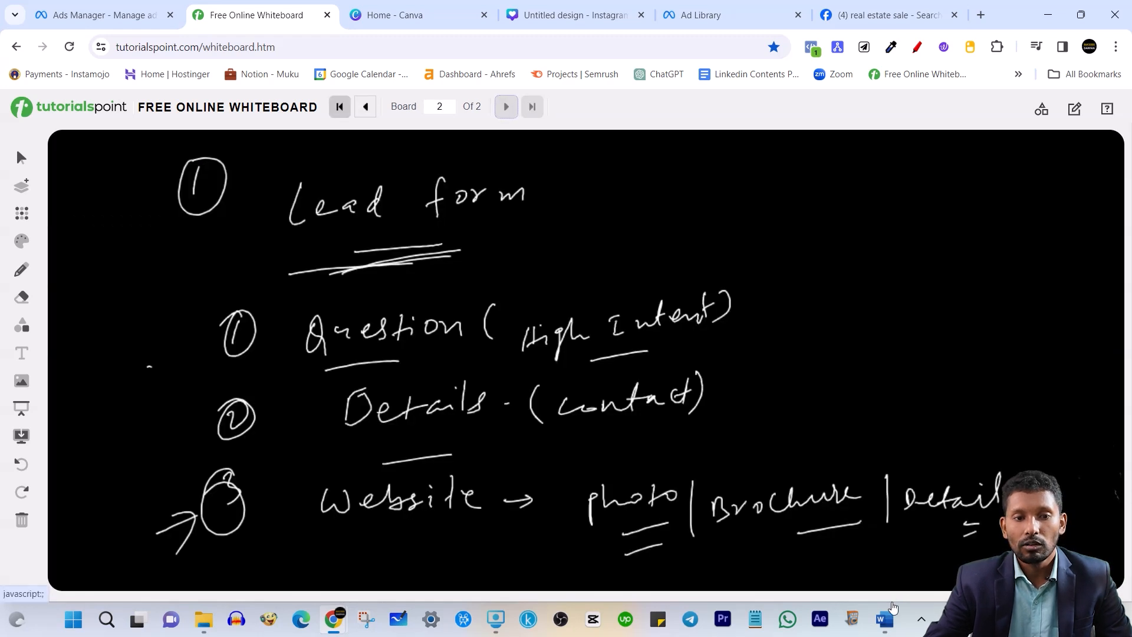
{"action": "left_click", "coordinate": [365, 106]}
Draw a curved arrow from Website to Learn More, bracket point 2, and double-underline Learn More
{"action": "left_click_drag", "start_coordinate": [516, 221], "coordinate": [571, 302]}
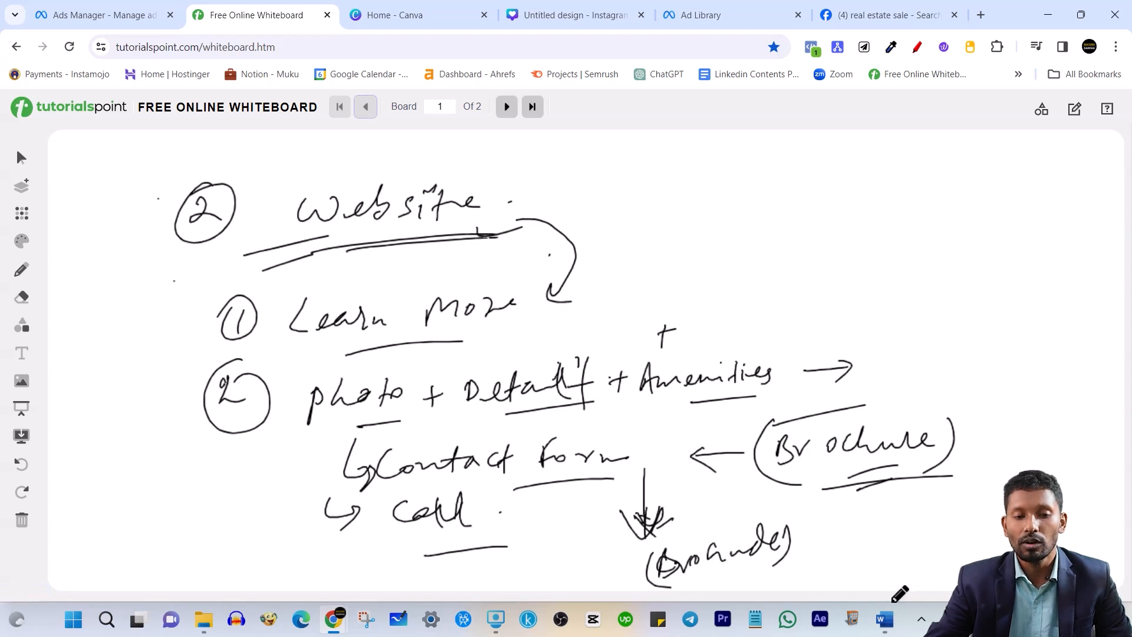
{"action": "left_click_drag", "start_coordinate": [289, 370], "coordinate": [287, 539]}
{"action": "mouse_move", "coordinate": [955, 344]}
{"action": "left_mouse_down"}
{"action": "mouse_move", "coordinate": [974, 422]}
{"action": "mouse_move", "coordinate": [845, 568]}
{"action": "left_mouse_up"}
{"action": "left_click_drag", "start_coordinate": [348, 353], "coordinate": [508, 331]}
{"action": "left_click_drag", "start_coordinate": [389, 352], "coordinate": [517, 330]}
{"action": "left_click", "coordinate": [507, 106]}
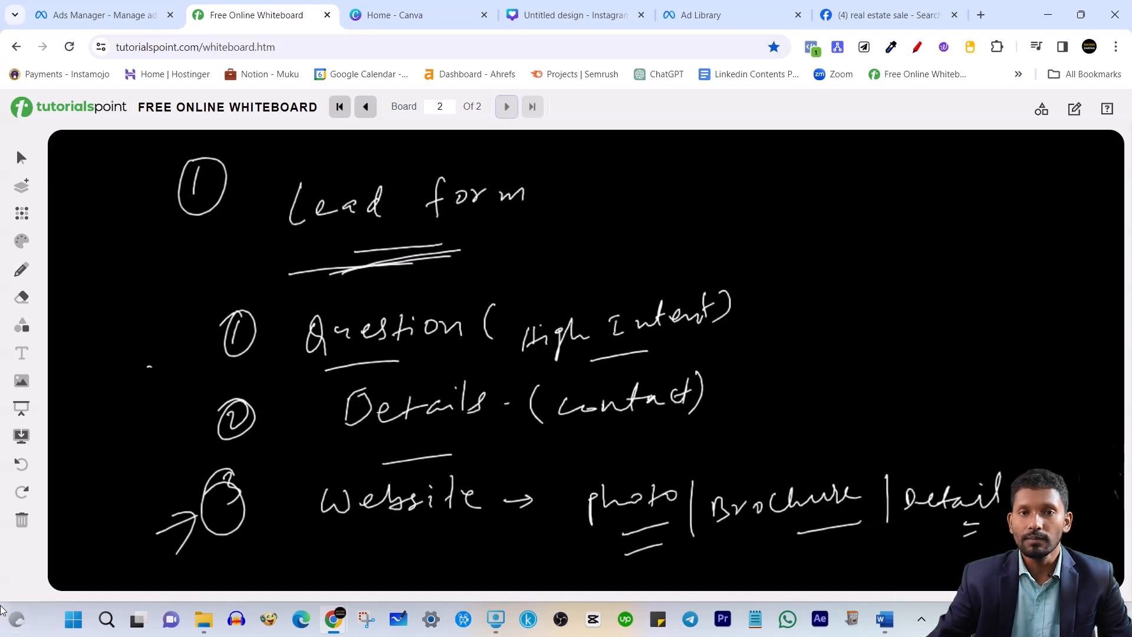
Reopen the New Leads Ad Set settings and review Instant forms as the conversion location
{"action": "left_click", "coordinate": [110, 3]}
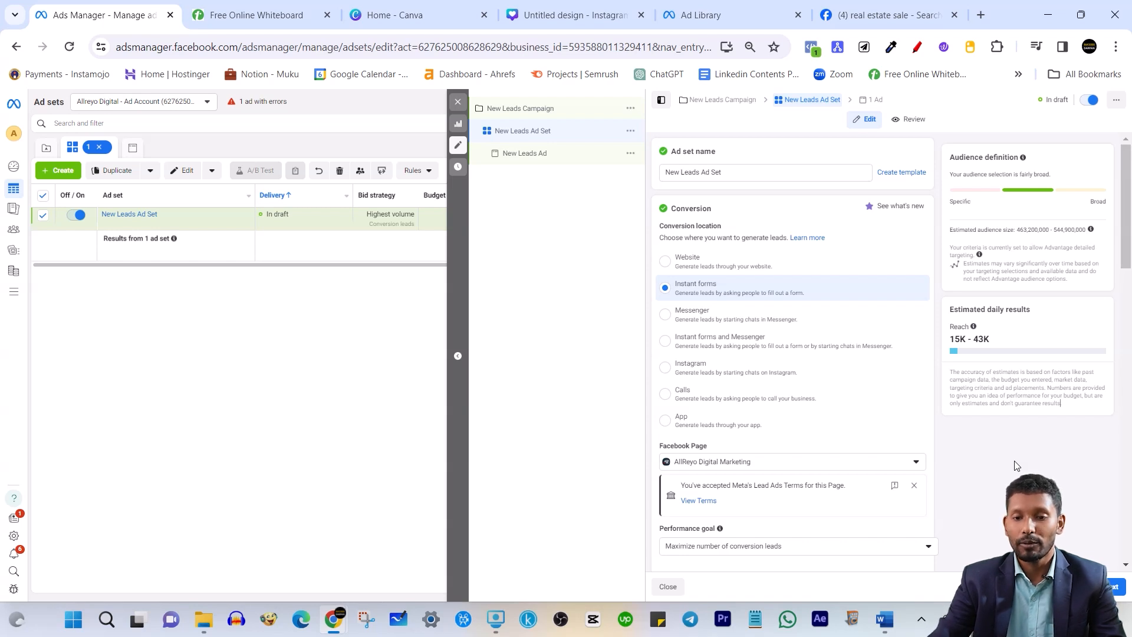
{"action": "scroll", "coordinate": [766, 365], "scroll_direction": "down", "scroll_amount": 2}
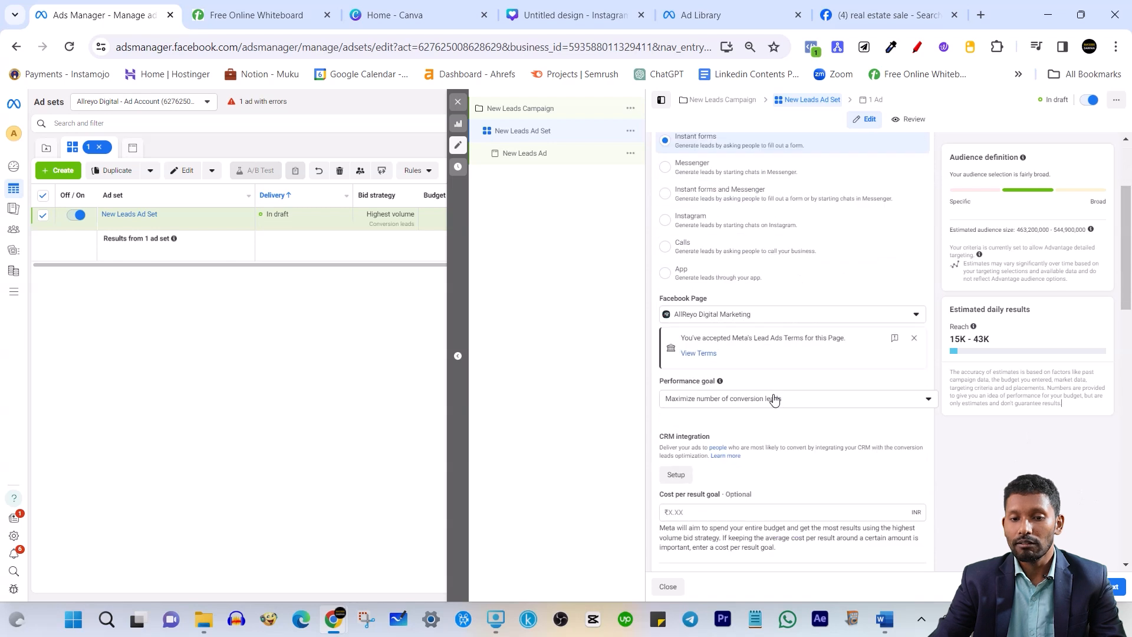
{"action": "scroll", "coordinate": [735, 258], "scroll_direction": "up", "scroll_amount": 1}
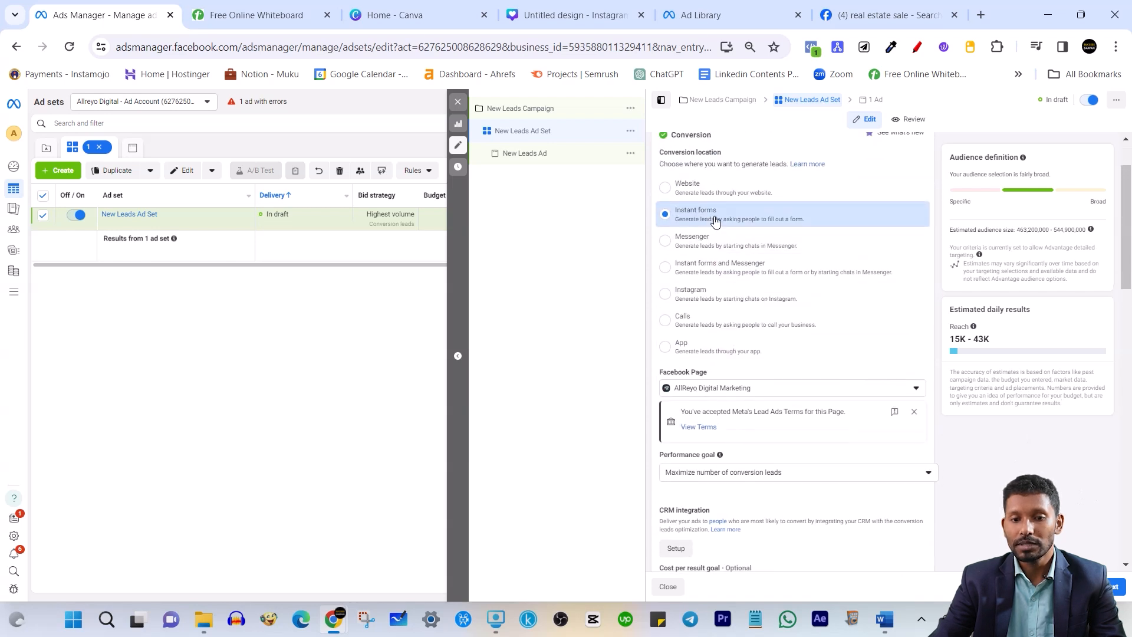
Choose Maximize number of leads as the performance goal, then scroll down to Budget & schedule
{"action": "scroll", "coordinate": [760, 406], "scroll_direction": "down", "scroll_amount": 2}
{"action": "scroll", "coordinate": [760, 406], "scroll_direction": "down", "scroll_amount": 1}
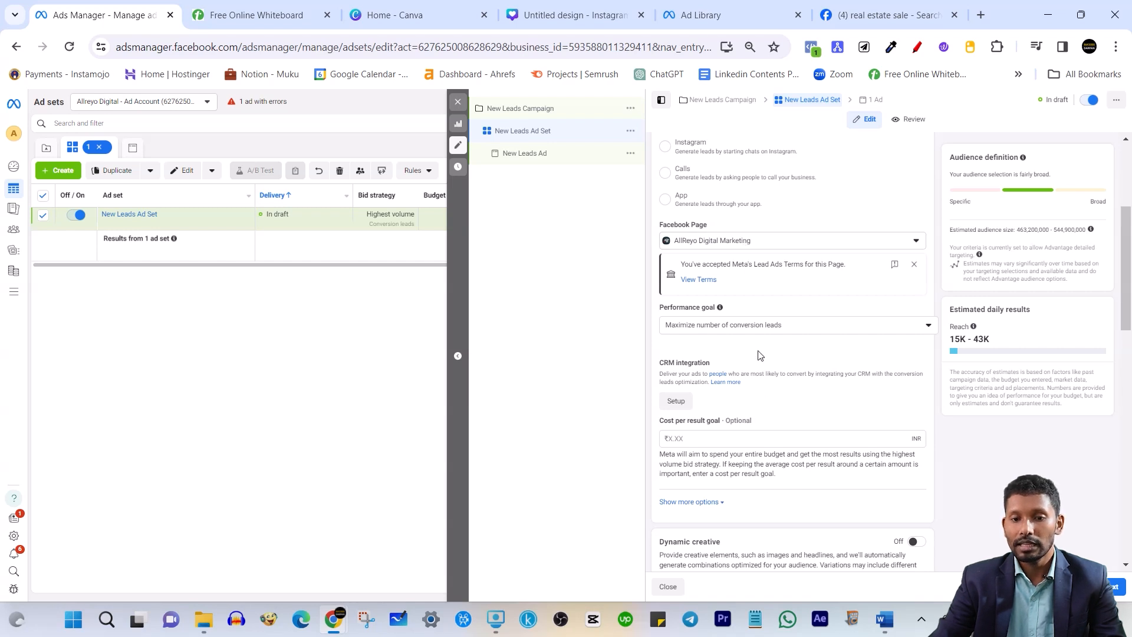
{"action": "left_click", "coordinate": [760, 330]}
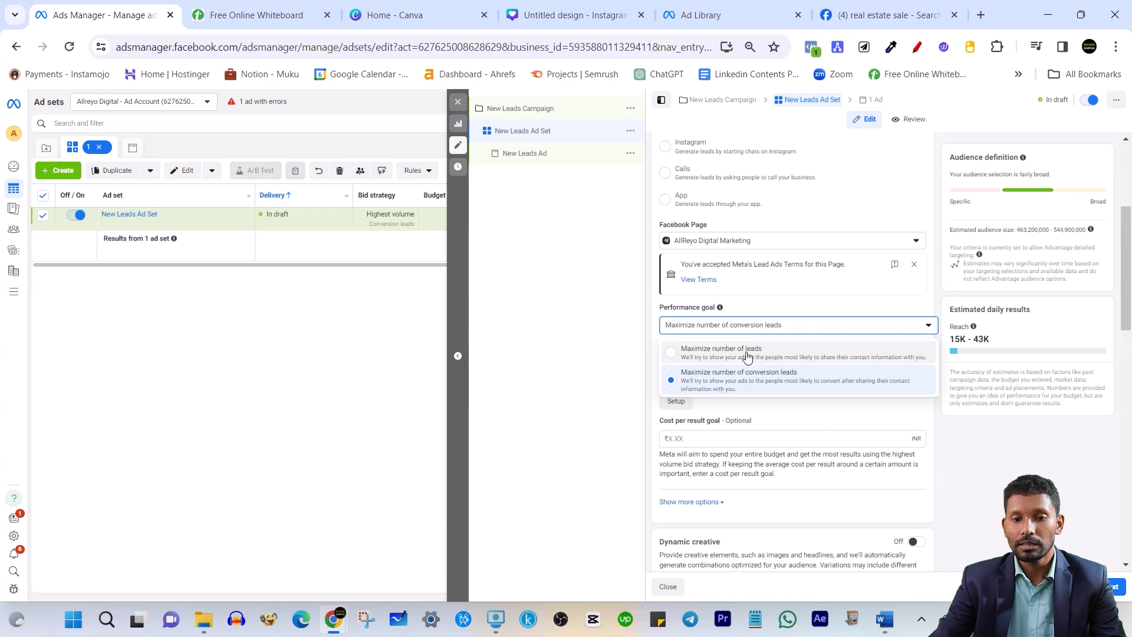
{"action": "left_click", "coordinate": [773, 354]}
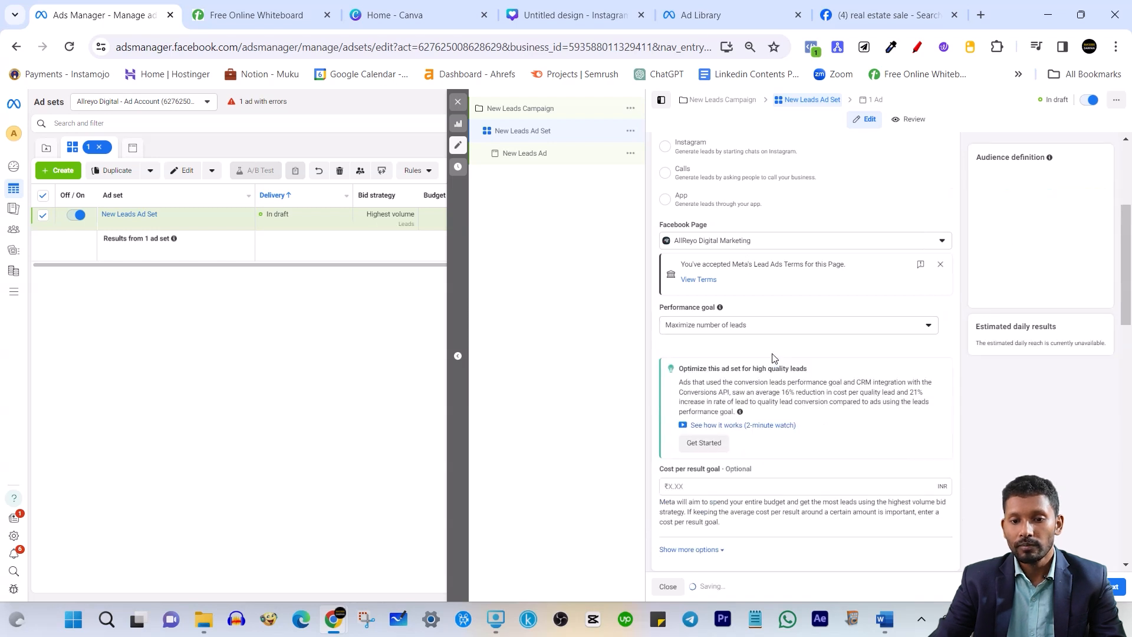
{"action": "left_click", "coordinate": [757, 331]}
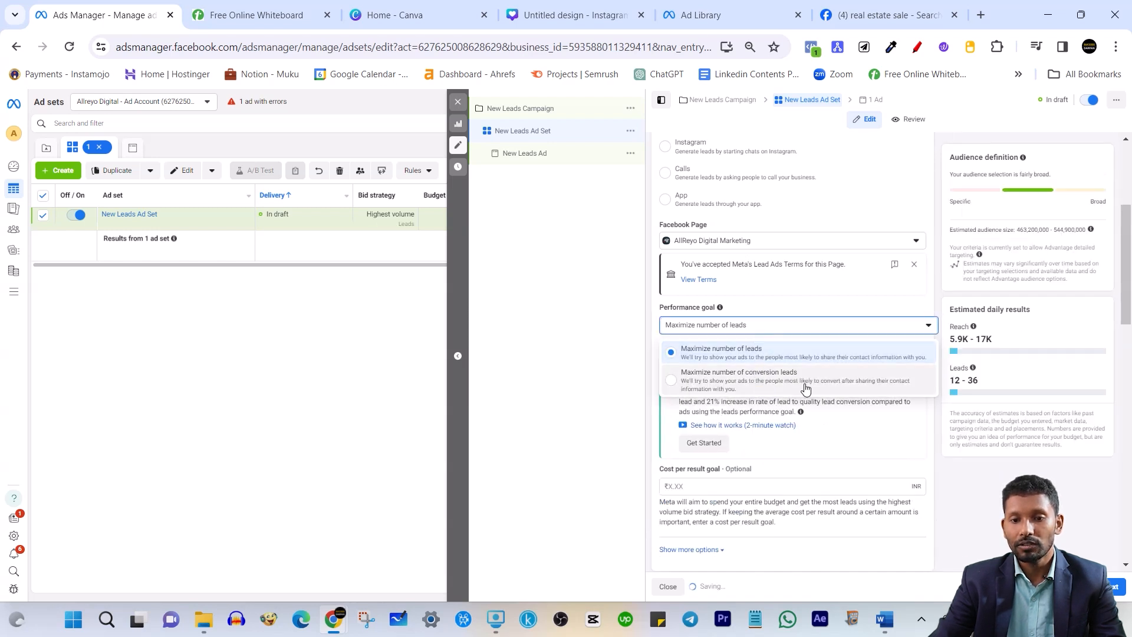
{"action": "left_click", "coordinate": [963, 483]}
{"action": "scroll", "coordinate": [727, 339], "scroll_direction": "up", "scroll_amount": 1}
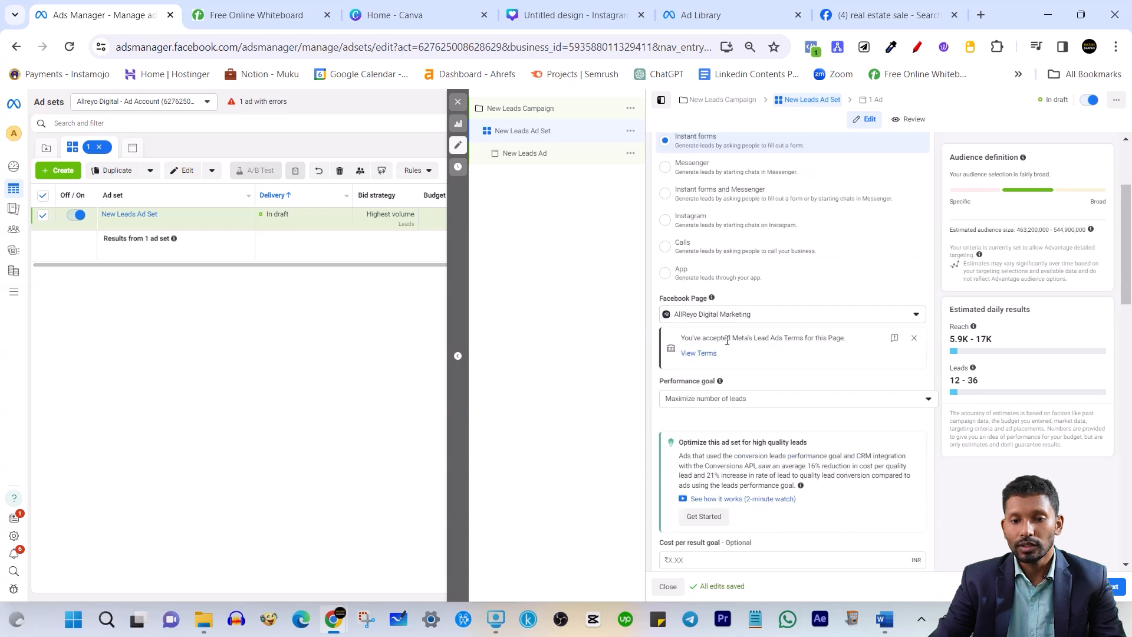
{"action": "scroll", "coordinate": [728, 352], "scroll_direction": "down", "scroll_amount": 2}
{"action": "scroll", "coordinate": [676, 346], "scroll_direction": "down", "scroll_amount": 3}
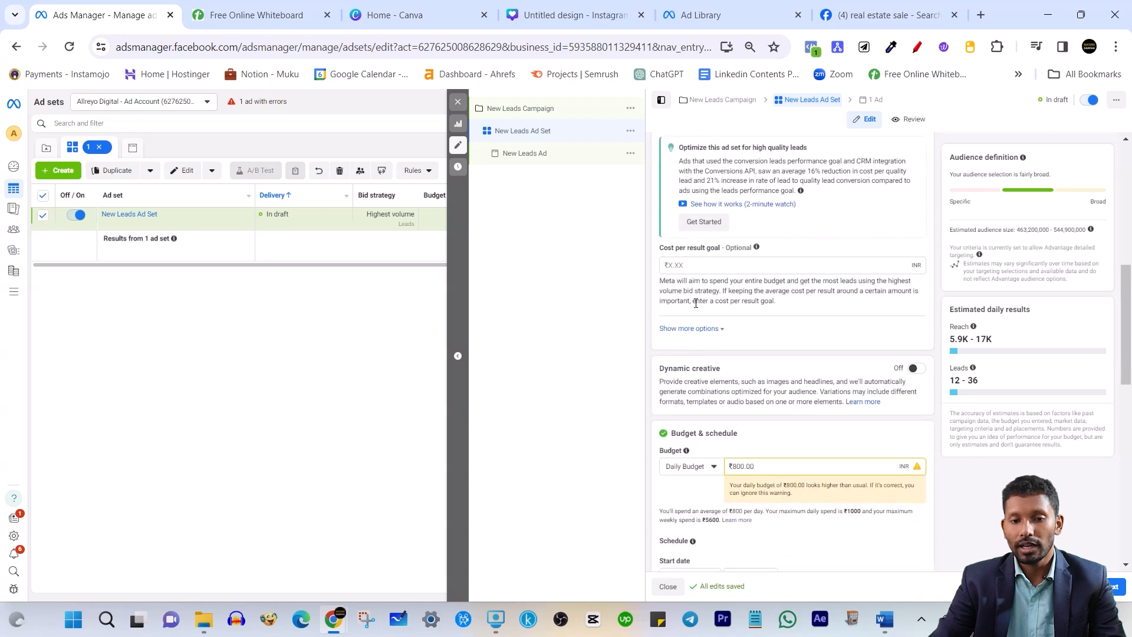
{"action": "scroll", "coordinate": [707, 211], "scroll_direction": "down", "scroll_amount": 1}
{"action": "left_click_drag", "start_coordinate": [667, 177], "coordinate": [723, 178]}
{"action": "left_click", "coordinate": [959, 481]}
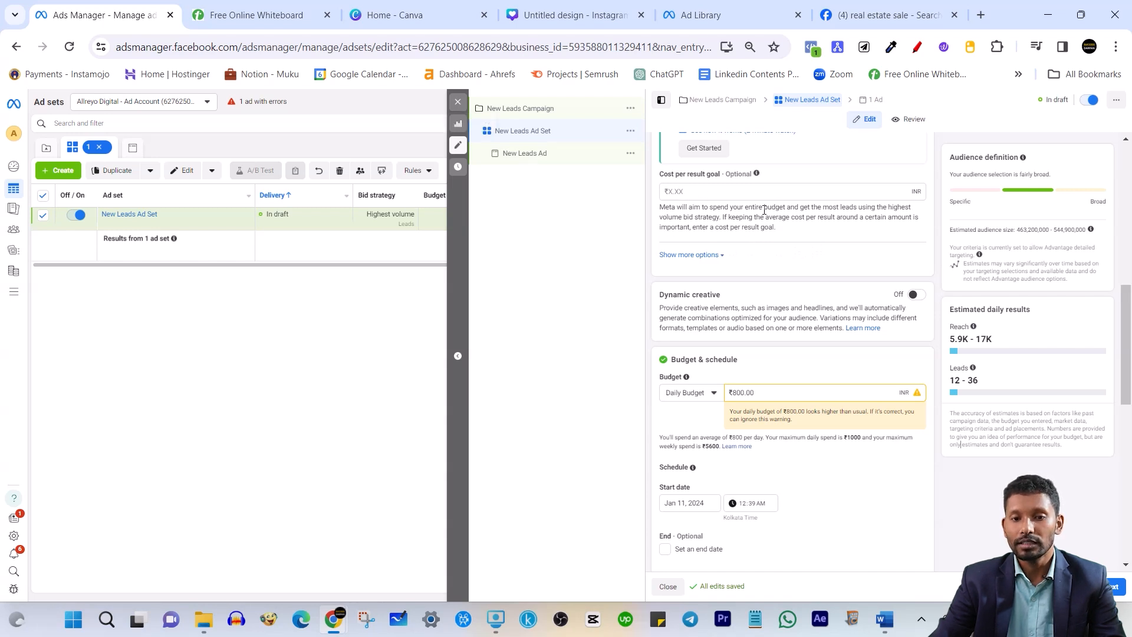
Replace the ₹800 daily budget with 1000 so the field reads ₹1,000.00
{"action": "scroll", "coordinate": [763, 209], "scroll_direction": "down", "scroll_amount": 3}
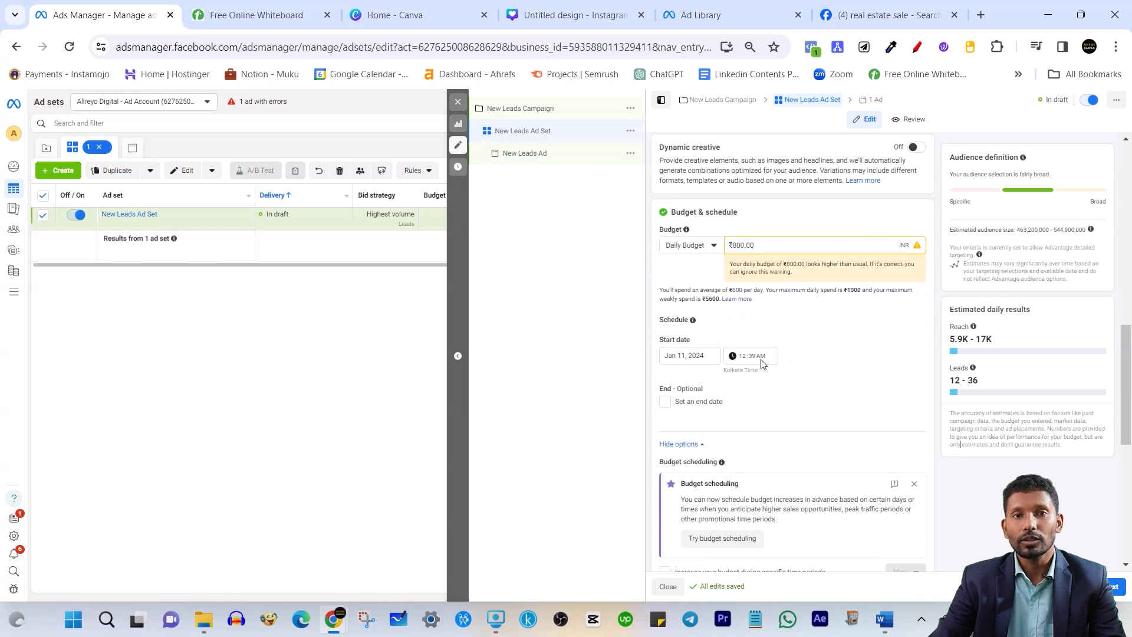
{"action": "scroll", "coordinate": [787, 321], "scroll_direction": "up", "scroll_amount": 3}
{"action": "scroll", "coordinate": [754, 306], "scroll_direction": "down", "scroll_amount": 3}
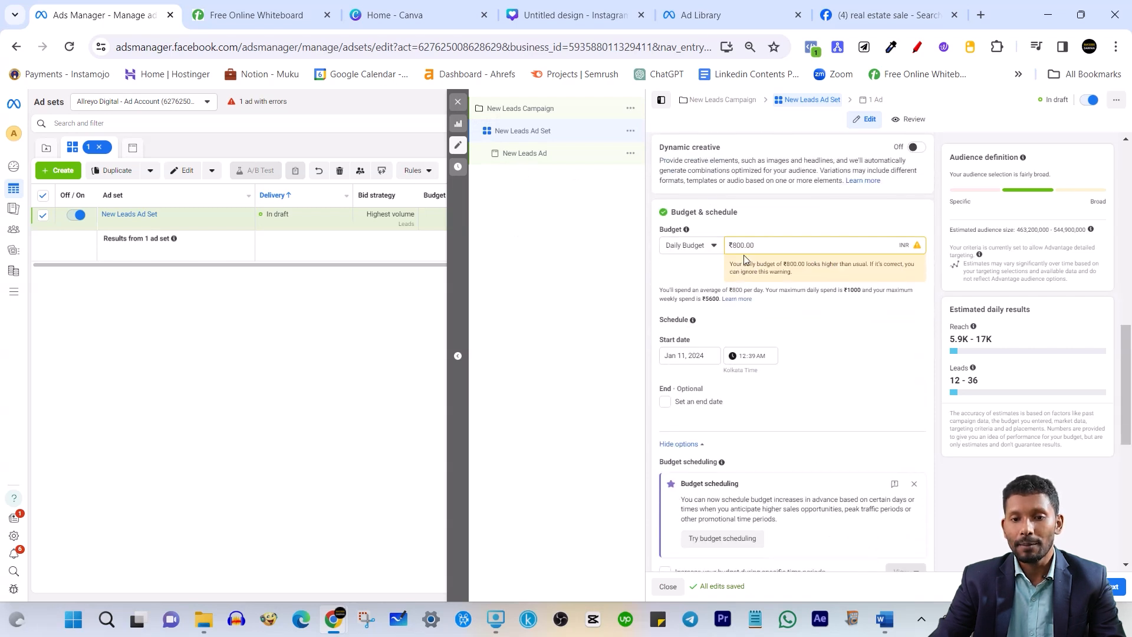
{"action": "left_click_drag", "start_coordinate": [737, 245], "coordinate": [704, 251]}
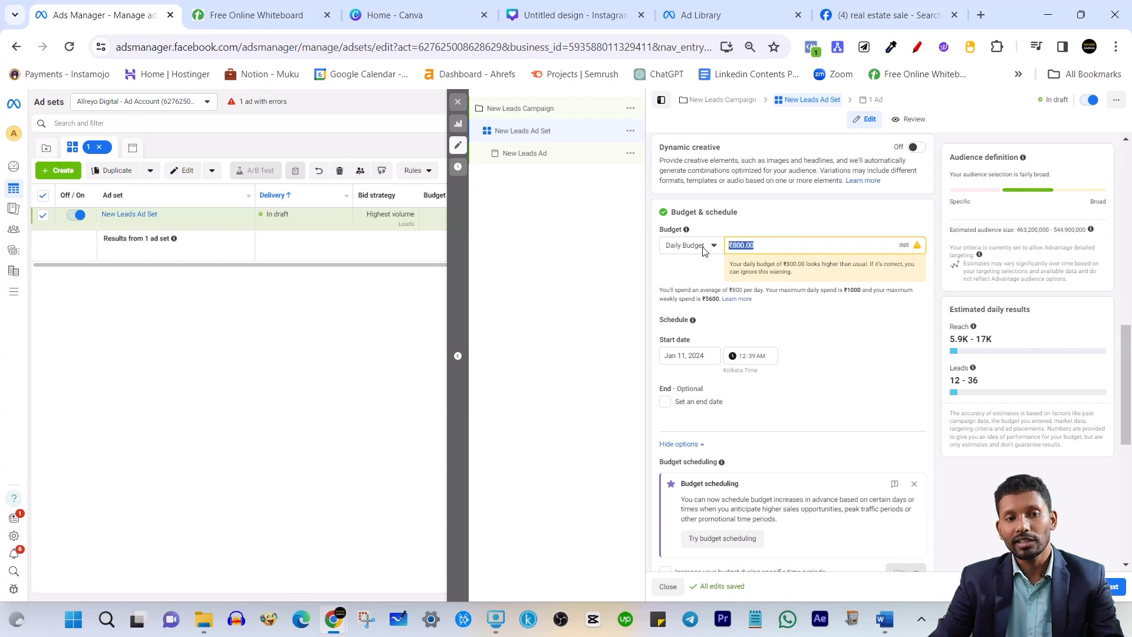
{"action": "type", "text": "1000"}
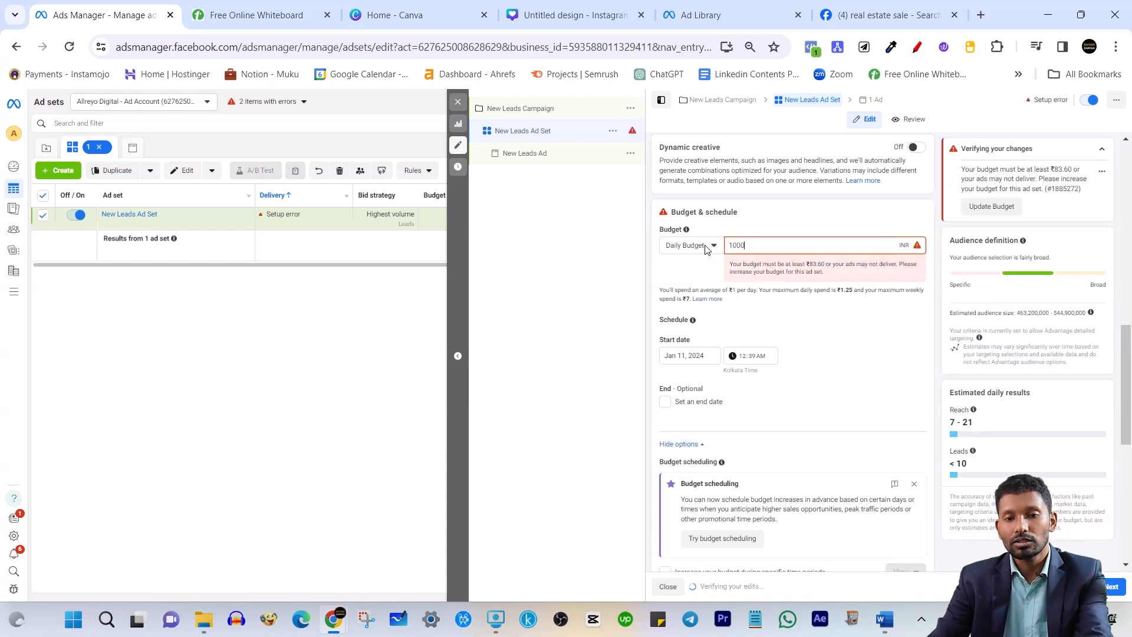
{"action": "left_click", "coordinate": [723, 213]}
{"action": "scroll", "coordinate": [760, 294], "scroll_direction": "down", "scroll_amount": 1}
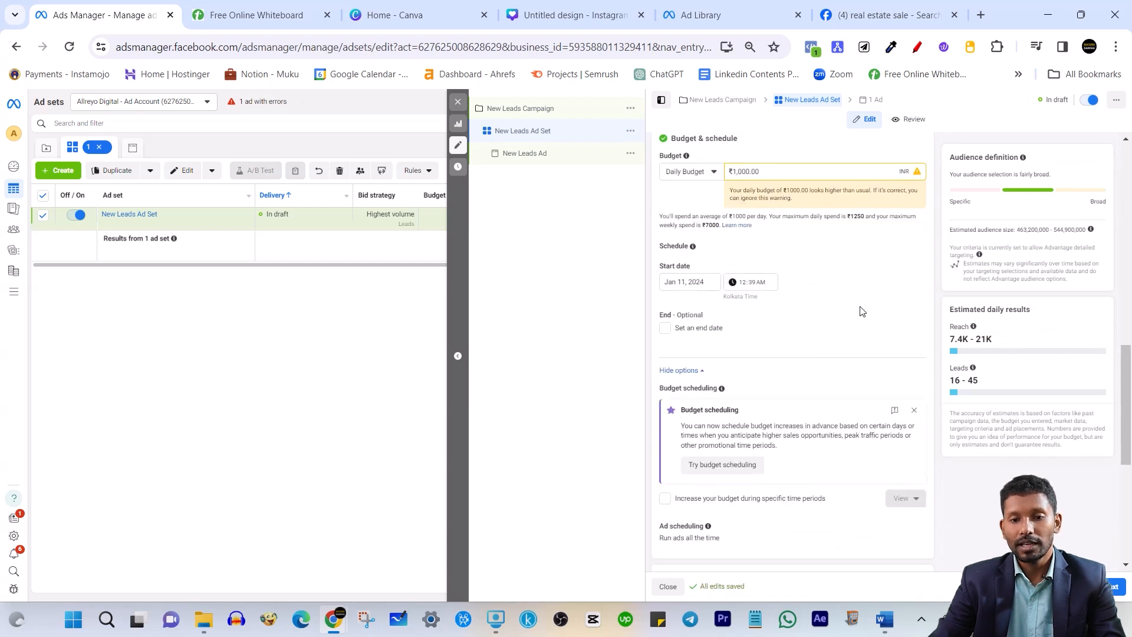
{"action": "scroll", "coordinate": [766, 330], "scroll_direction": "down", "scroll_amount": 2}
{"action": "scroll", "coordinate": [705, 247], "scroll_direction": "up", "scroll_amount": 1}
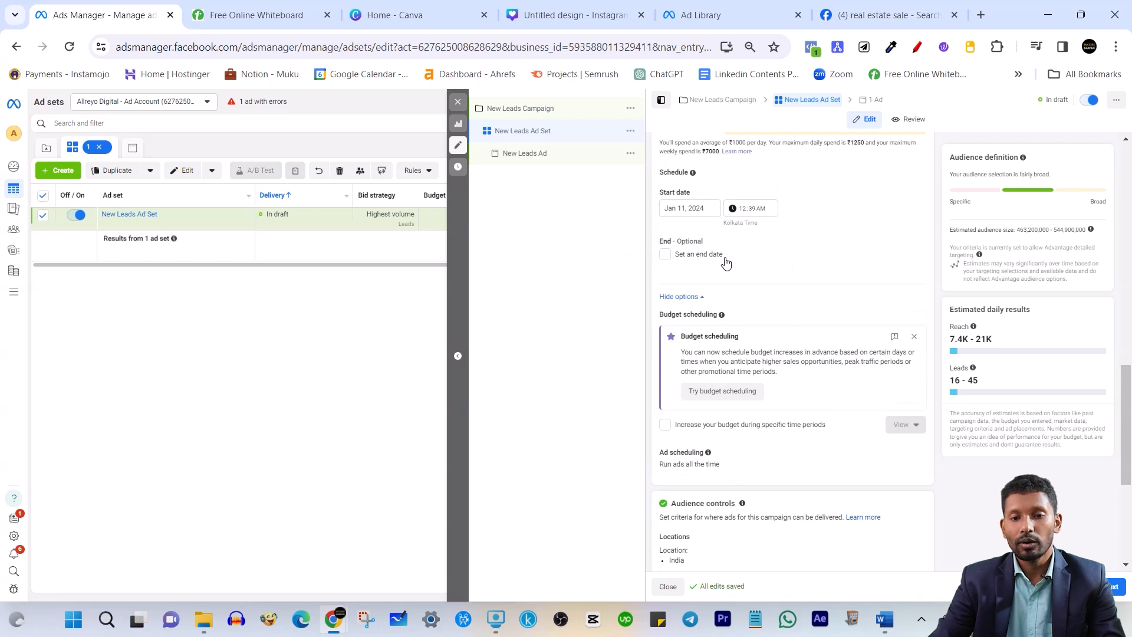
{"action": "scroll", "coordinate": [788, 228], "scroll_direction": "up", "scroll_amount": 3}
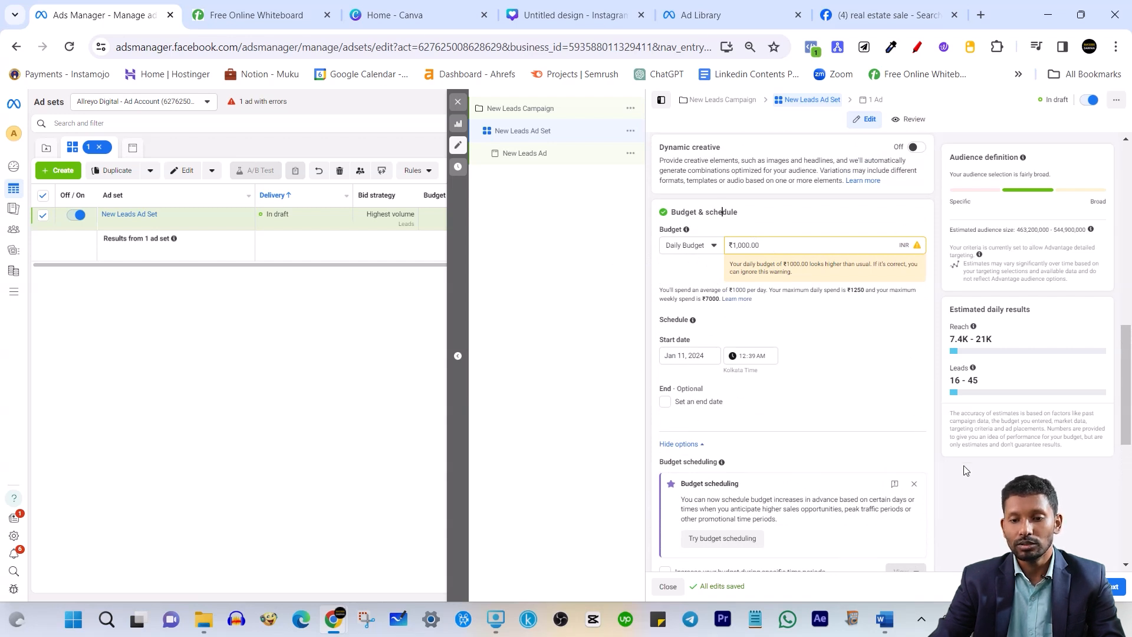
{"action": "scroll", "coordinate": [773, 391], "scroll_direction": "down", "scroll_amount": 3}
{"action": "scroll", "coordinate": [708, 293], "scroll_direction": "up", "scroll_amount": 2}
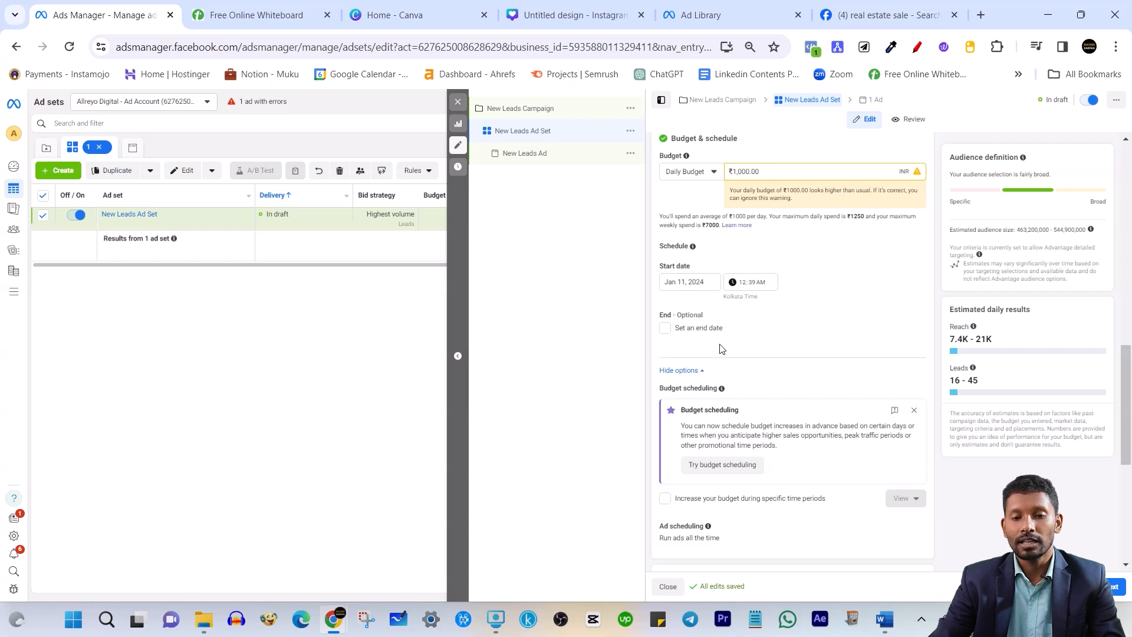
Close the Budget scheduling promo card and move down to the Advantage+ audience section
{"action": "scroll", "coordinate": [725, 352], "scroll_direction": "down", "scroll_amount": 4}
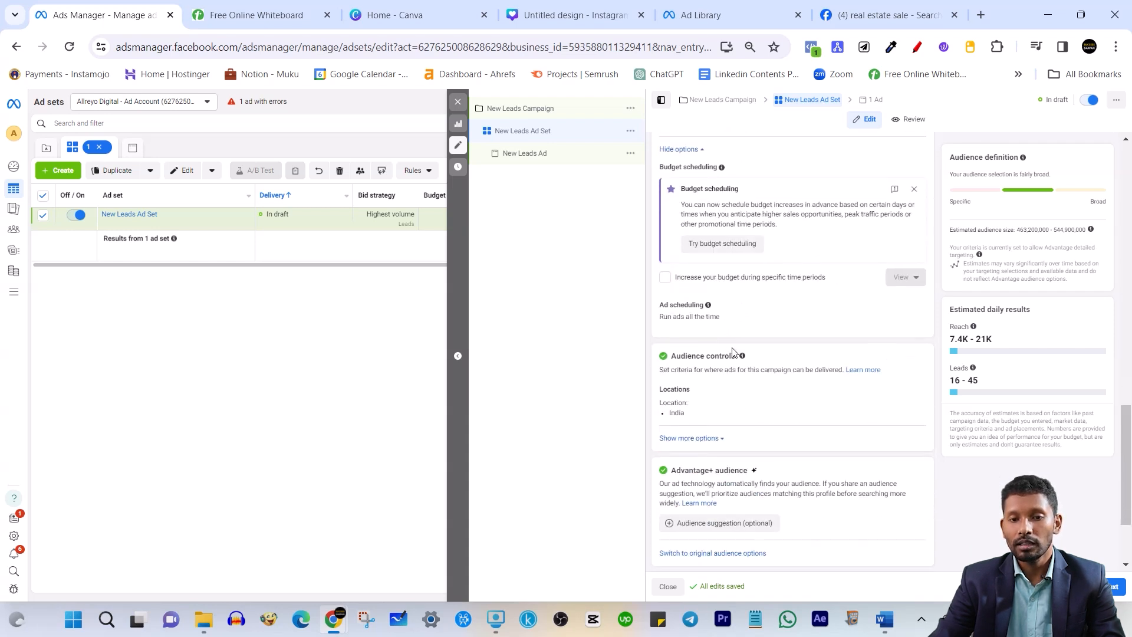
{"action": "scroll", "coordinate": [723, 354], "scroll_direction": "down", "scroll_amount": 2}
{"action": "scroll", "coordinate": [766, 306], "scroll_direction": "up", "scroll_amount": 4}
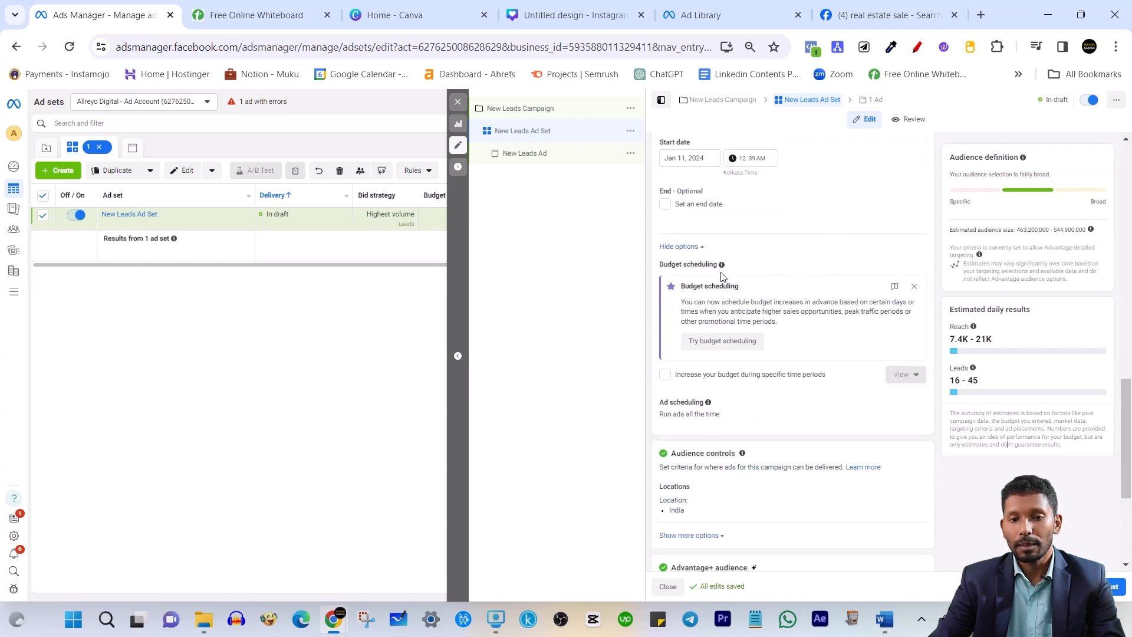
{"action": "left_click", "coordinate": [914, 286]}
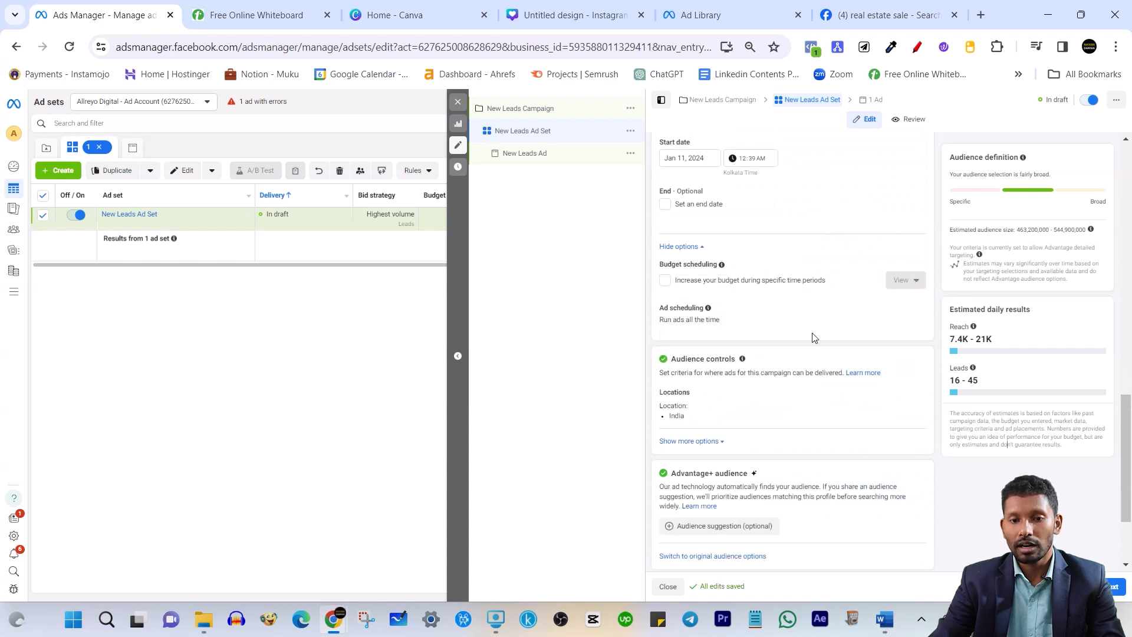
{"action": "scroll", "coordinate": [811, 345], "scroll_direction": "down", "scroll_amount": 2}
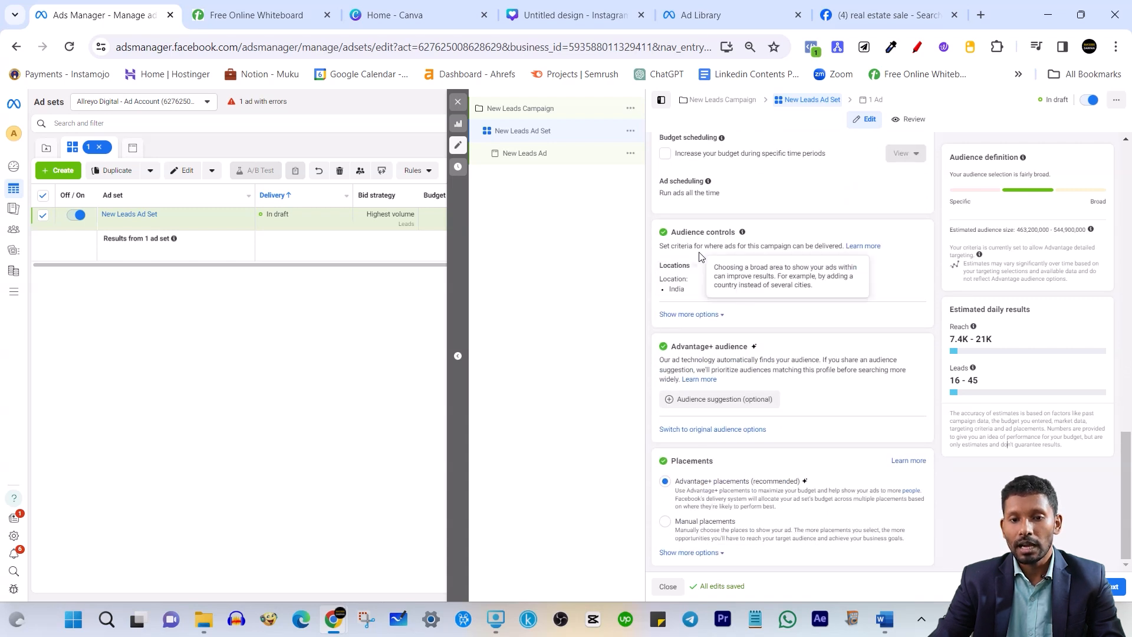
{"action": "triple_click", "coordinate": [697, 233]}
{"action": "left_click", "coordinate": [698, 234]}
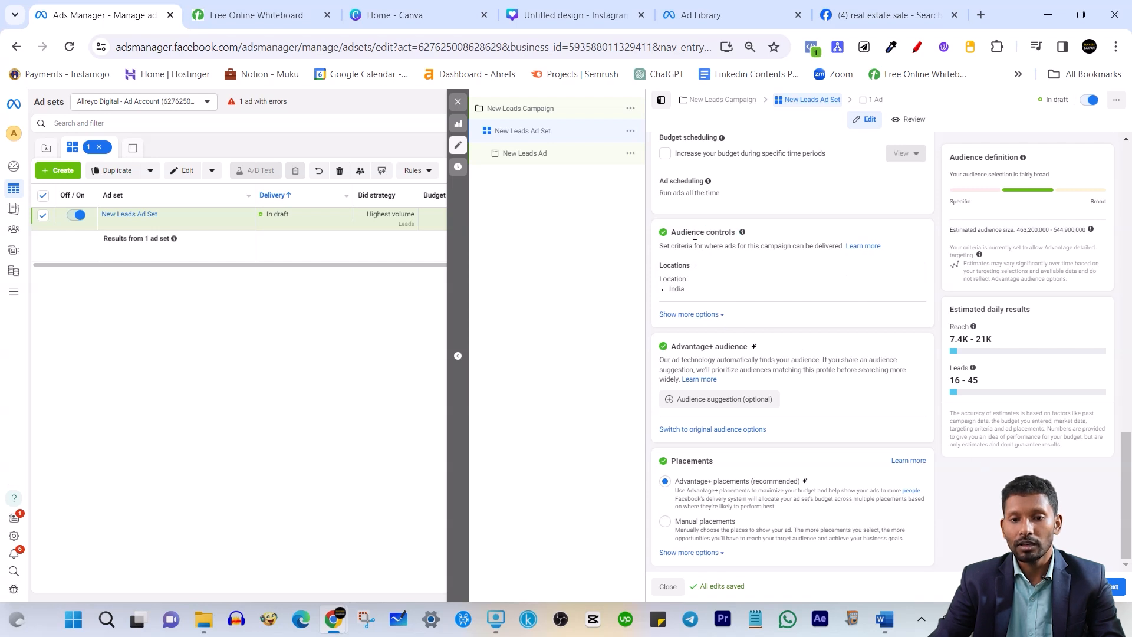
{"action": "left_click_drag", "start_coordinate": [681, 347], "coordinate": [733, 348]}
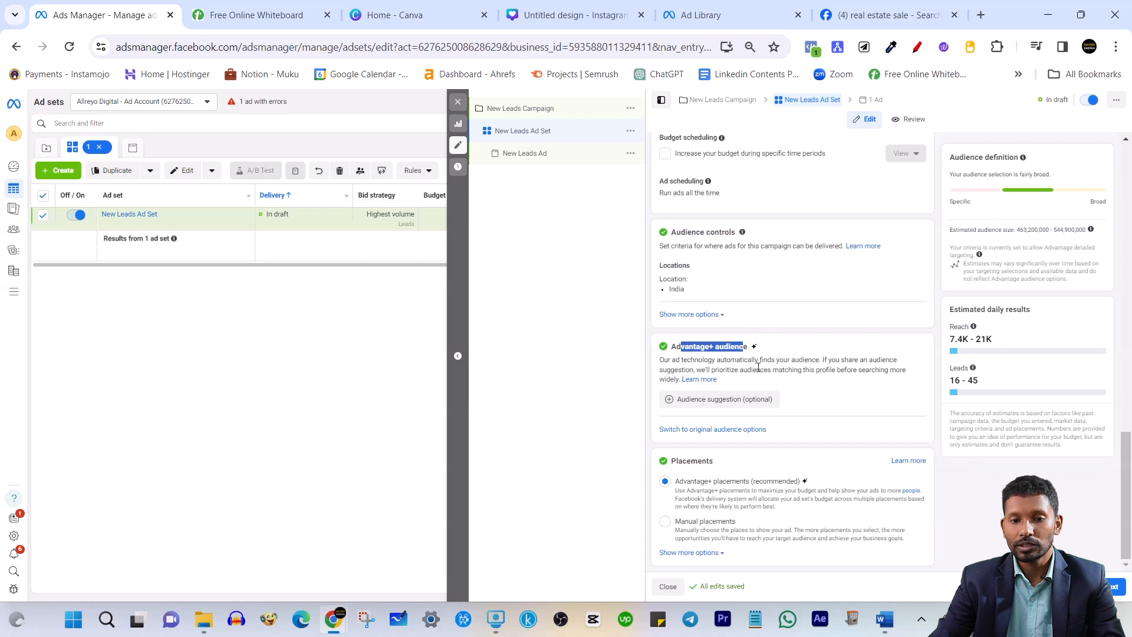
{"action": "left_click", "coordinate": [982, 486]}
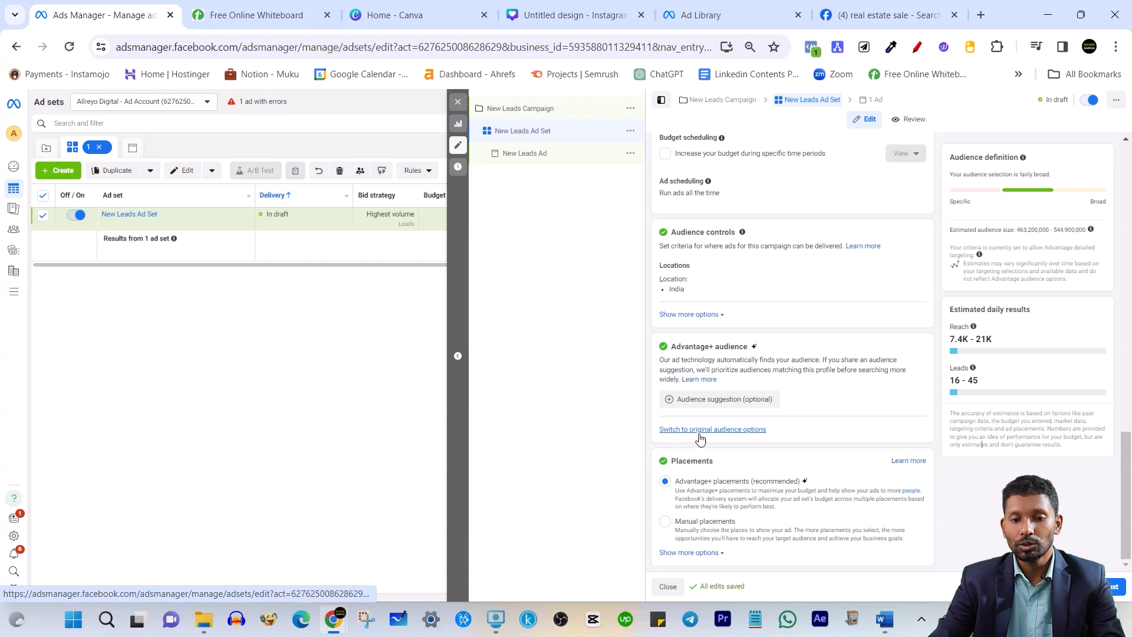
Switch to the original audience options by choosing 'Use original audience' in the dialog
{"action": "left_click", "coordinate": [741, 430]}
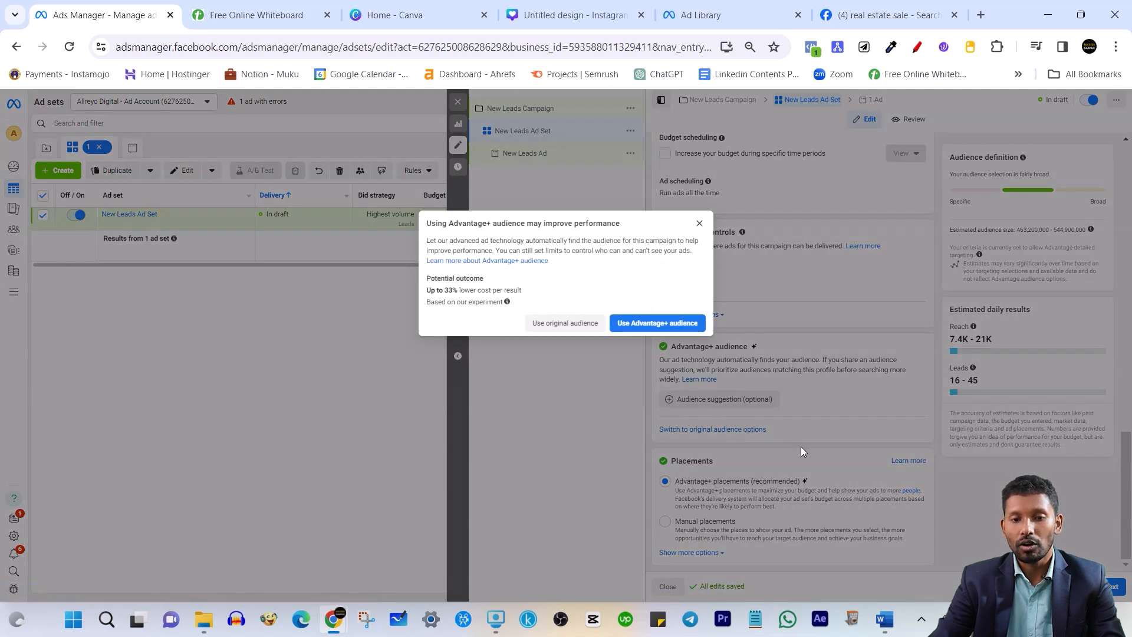
{"action": "left_click", "coordinate": [561, 323]}
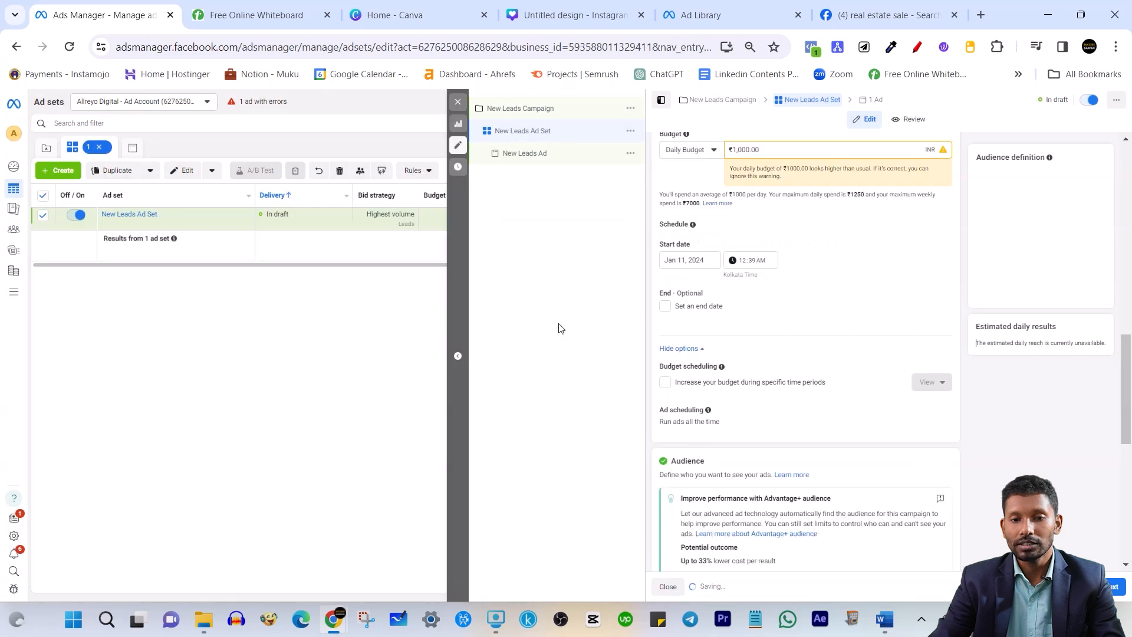
{"action": "scroll", "coordinate": [788, 397], "scroll_direction": "down", "scroll_amount": 3}
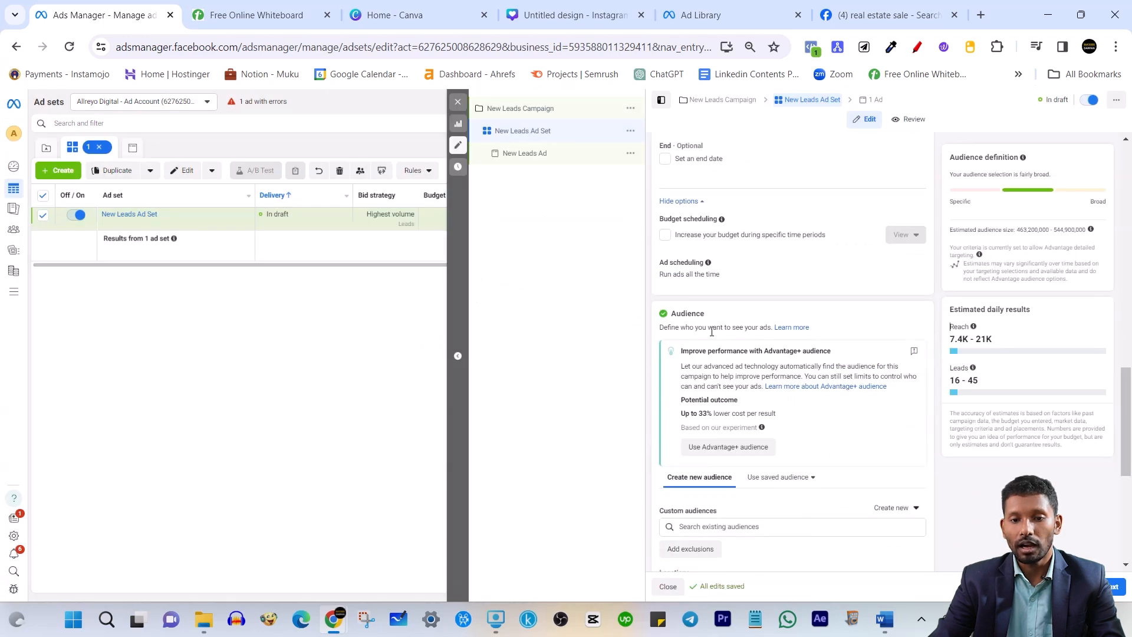
{"action": "scroll", "coordinate": [712, 332], "scroll_direction": "down", "scroll_amount": 1}
{"action": "double_click", "coordinate": [672, 239]}
{"action": "scroll", "coordinate": [715, 286], "scroll_direction": "down", "scroll_amount": 4}
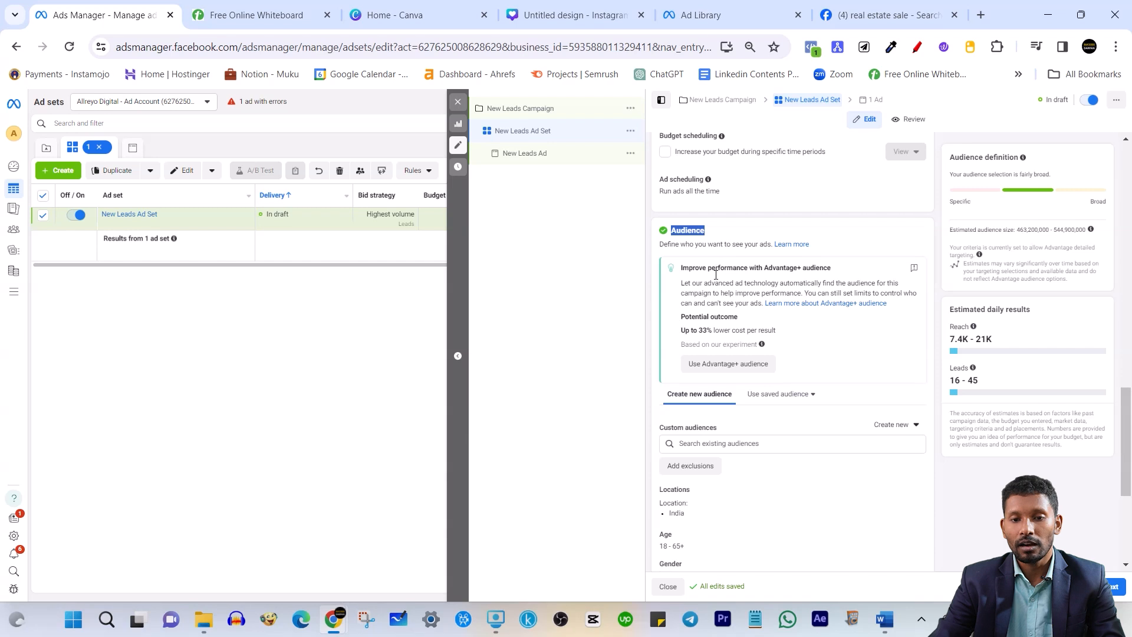
{"action": "scroll", "coordinate": [716, 386], "scroll_direction": "up", "scroll_amount": 3}
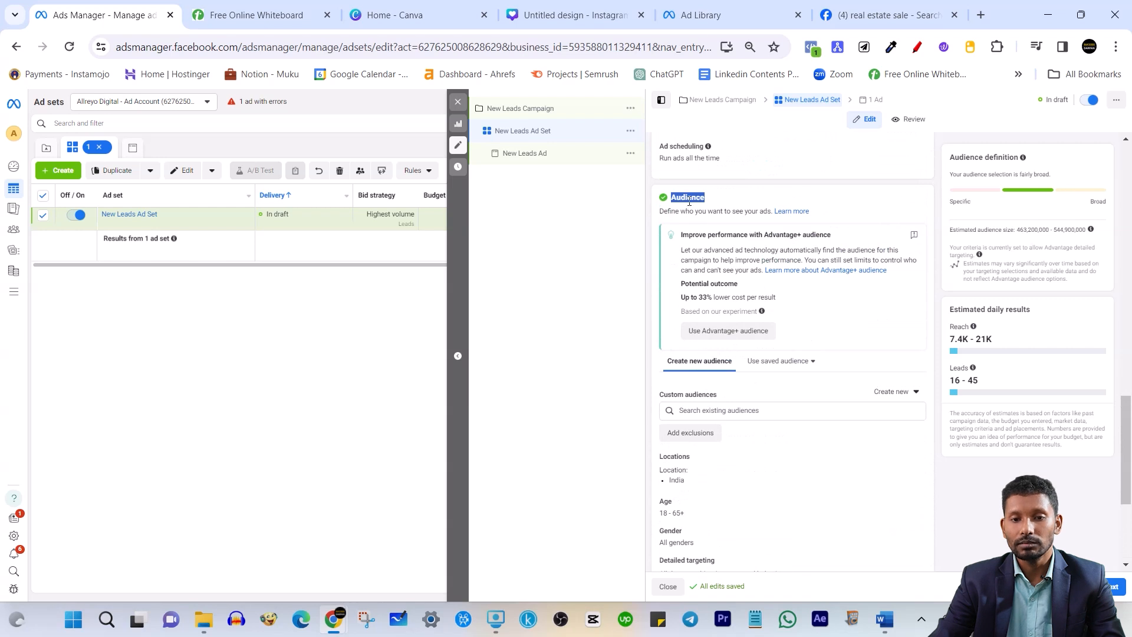
{"action": "scroll", "coordinate": [738, 371], "scroll_direction": "down", "scroll_amount": 2}
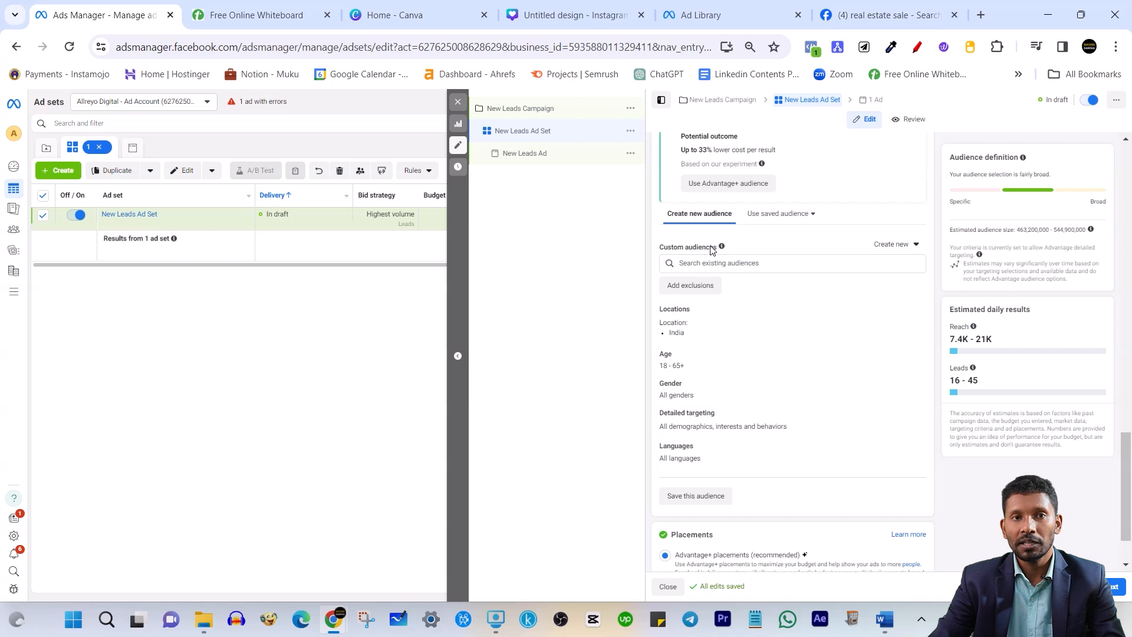
{"action": "scroll", "coordinate": [765, 278], "scroll_direction": "down", "scroll_amount": 1}
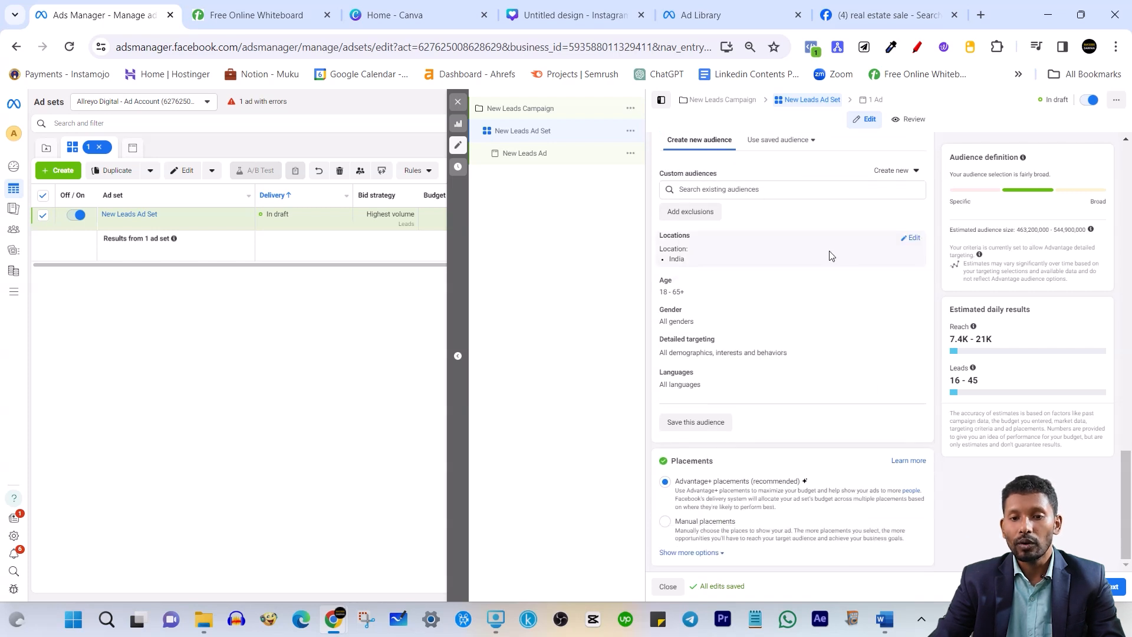
Remove the India chip from Locations and check the Include/Exclude dropdown choices
{"action": "left_click", "coordinate": [913, 239]}
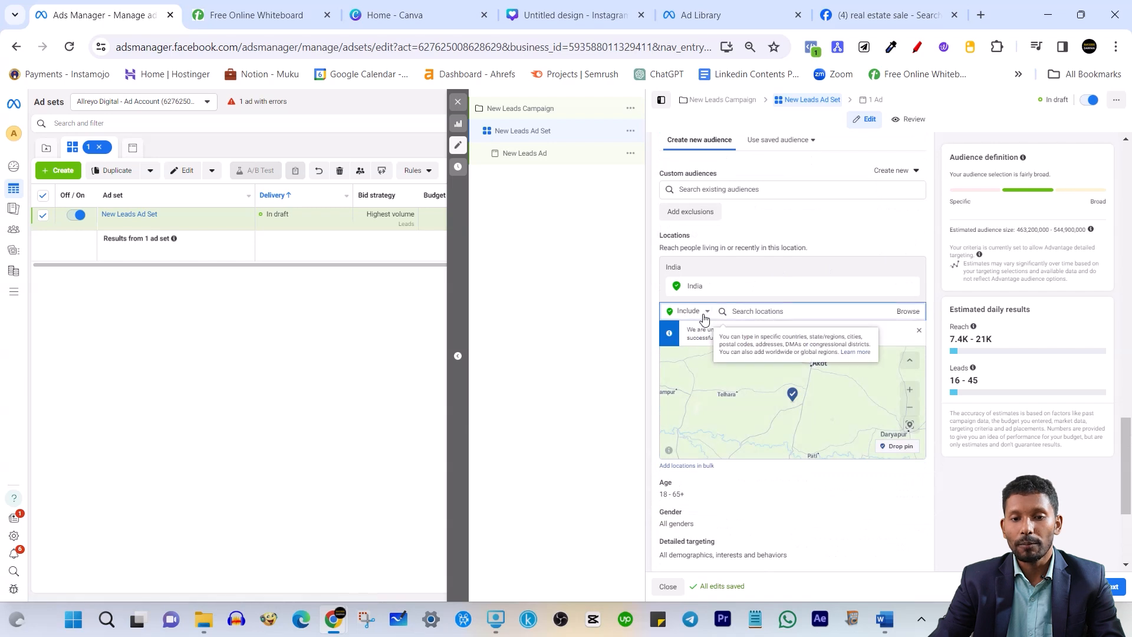
{"action": "left_click", "coordinate": [911, 285]}
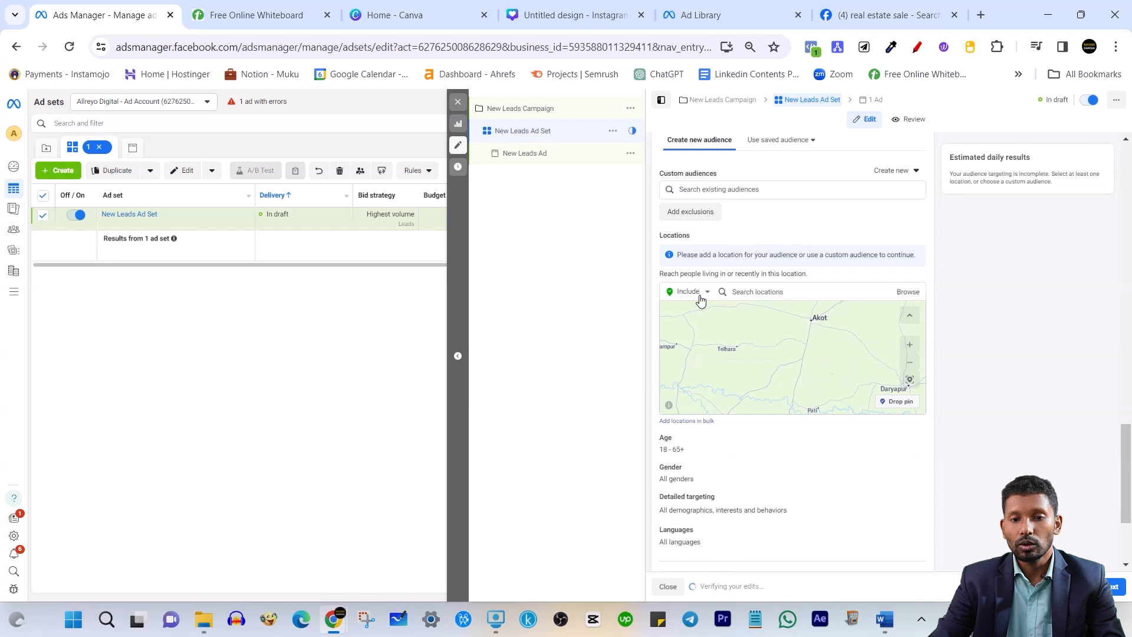
{"action": "left_click", "coordinate": [700, 294]}
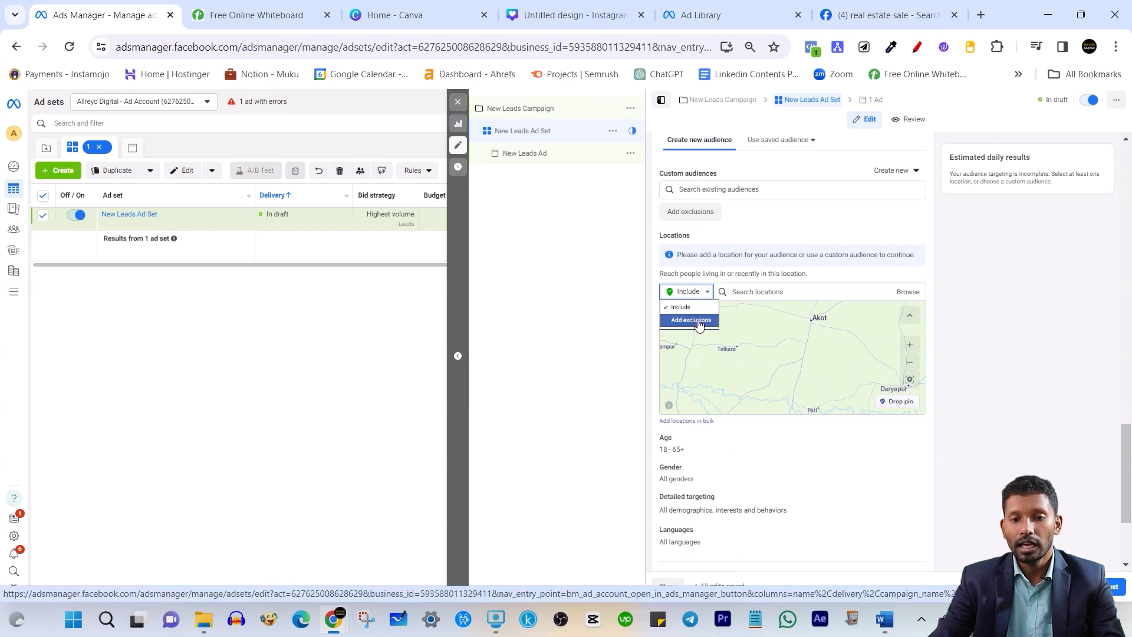
{"action": "left_click", "coordinate": [756, 293]}
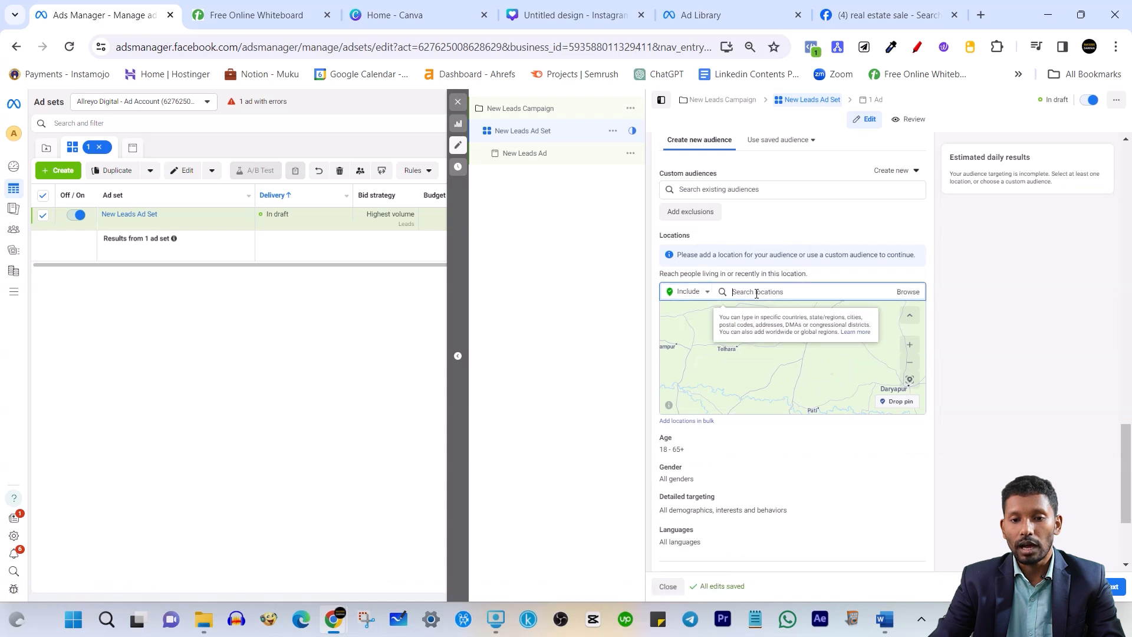
{"action": "left_click", "coordinate": [690, 295]}
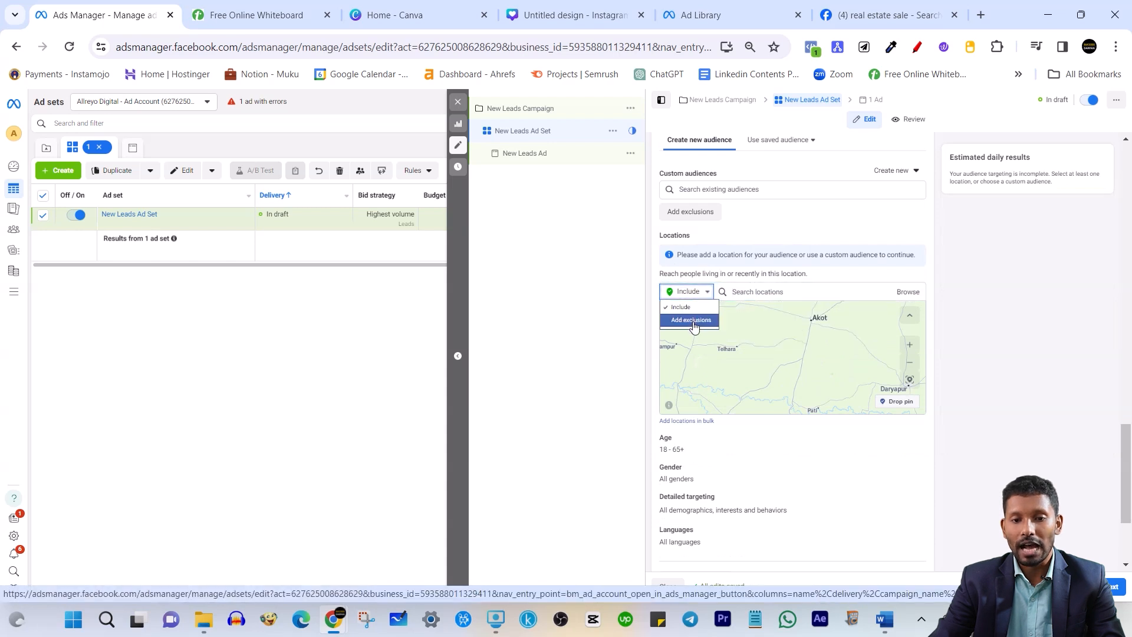
{"action": "left_click", "coordinate": [744, 293]}
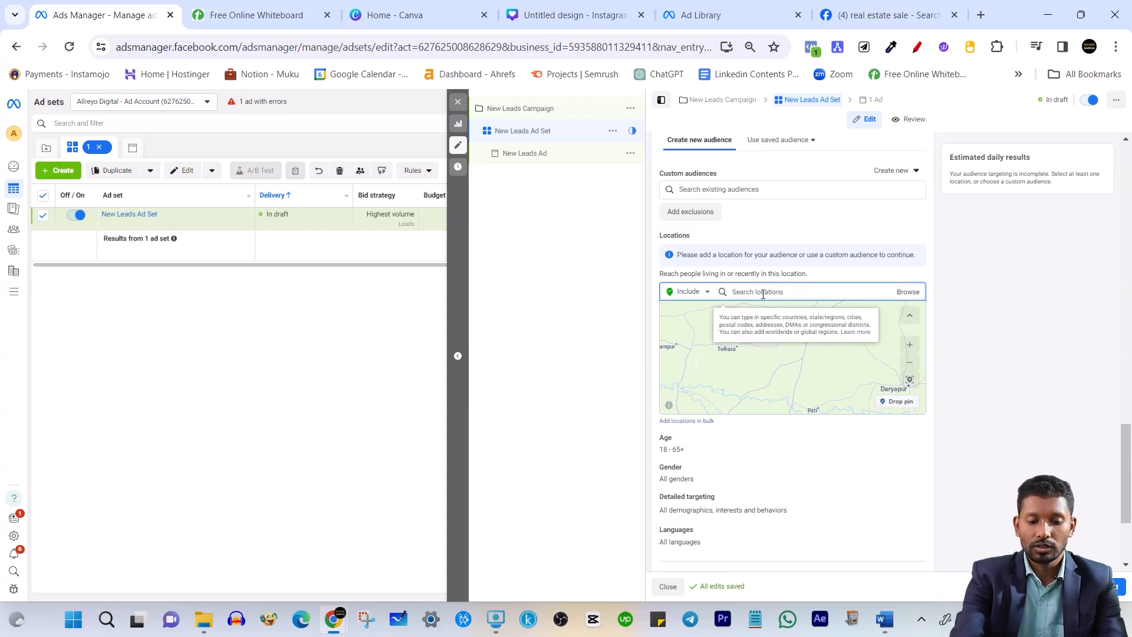
Search 'ja' to add Jaunpur, U.P. with a +50 mi radius, then open Add locations in bulk
{"action": "type", "text": "jau"}
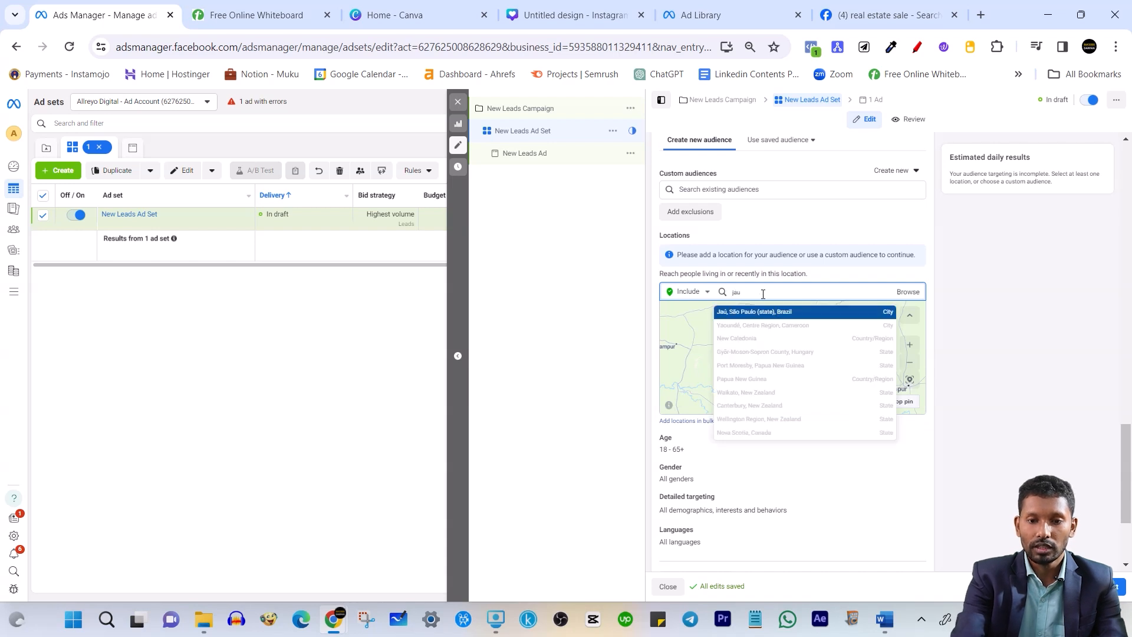
{"action": "left_click", "coordinate": [892, 348]}
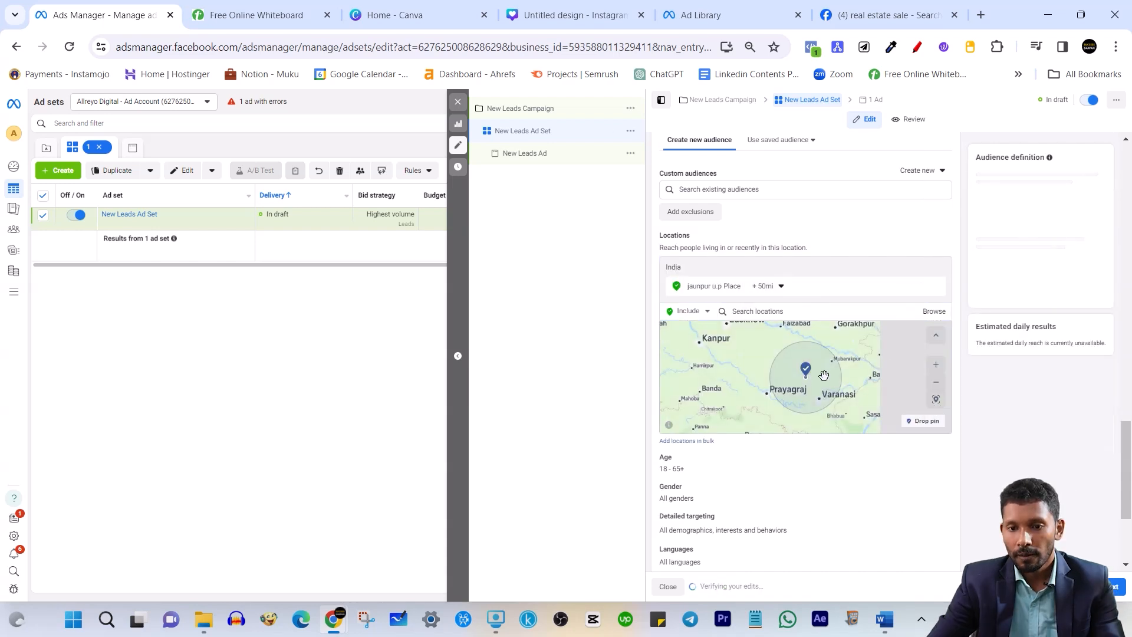
{"action": "scroll", "coordinate": [820, 377], "scroll_direction": "down", "scroll_amount": 2}
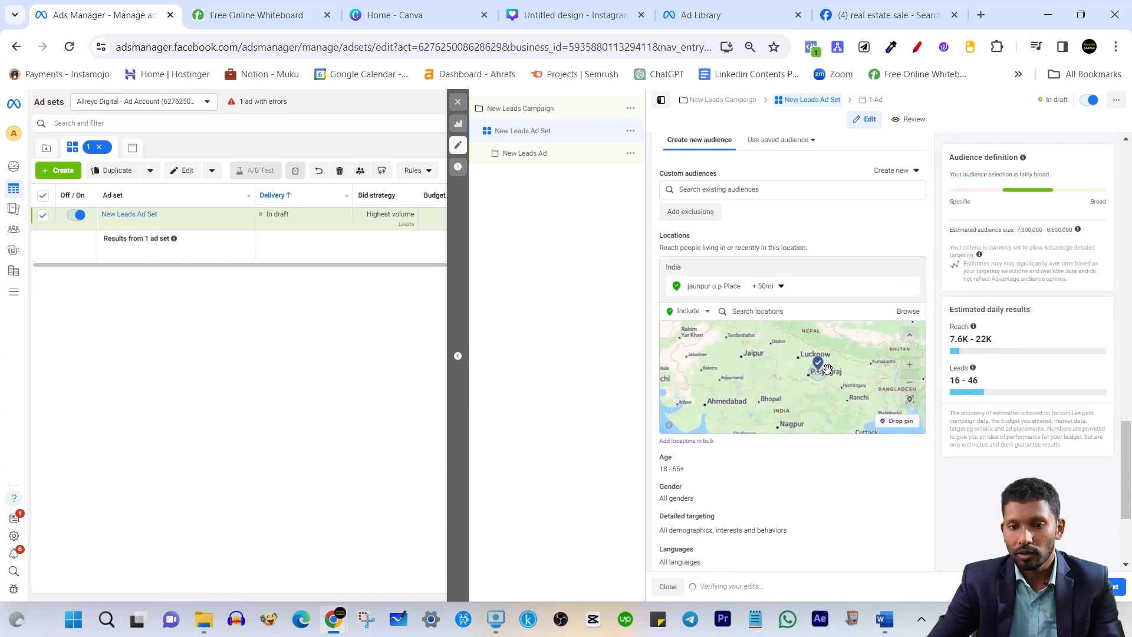
{"action": "scroll", "coordinate": [796, 392], "scroll_direction": "up", "scroll_amount": 2}
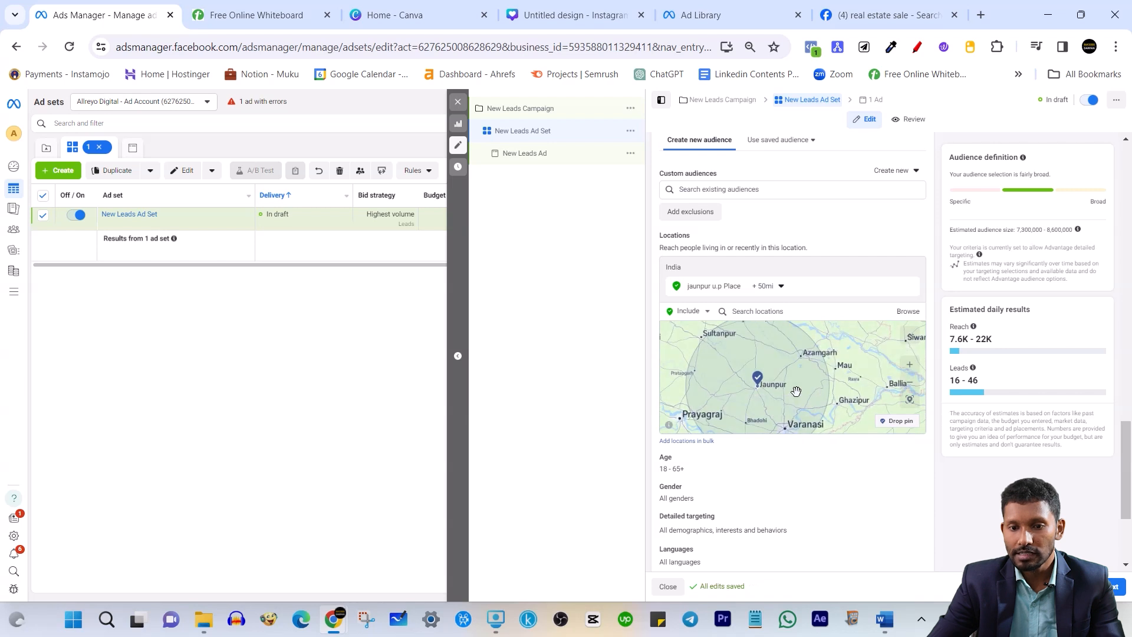
{"action": "left_click_drag", "start_coordinate": [790, 391], "coordinate": [810, 345]}
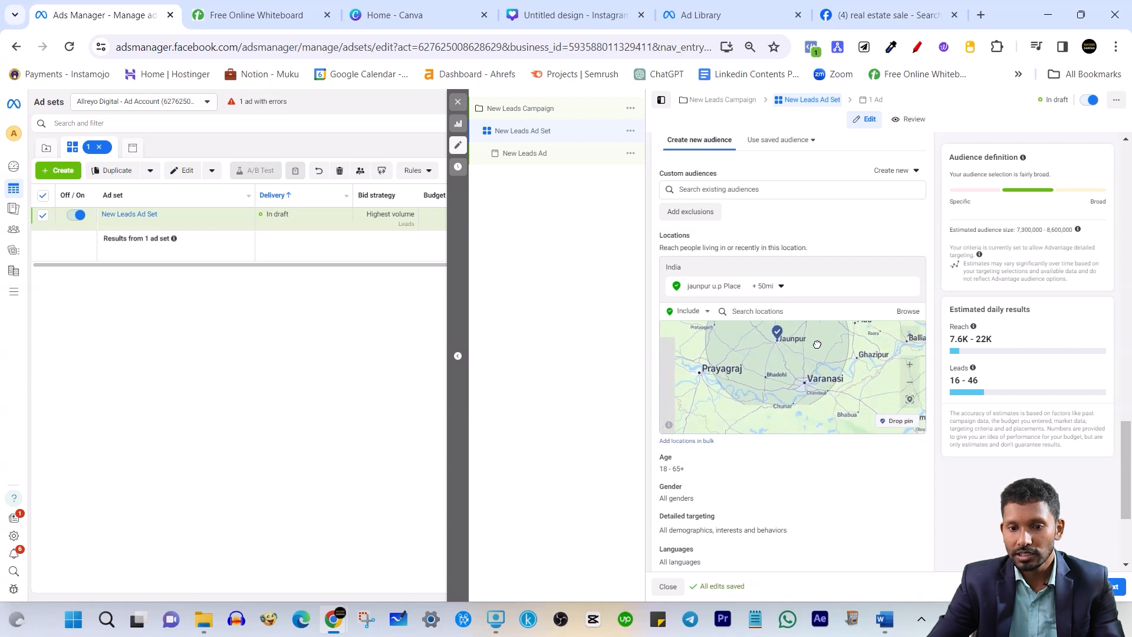
{"action": "left_click_drag", "start_coordinate": [844, 399], "coordinate": [824, 388]}
{"action": "left_click", "coordinate": [826, 318]}
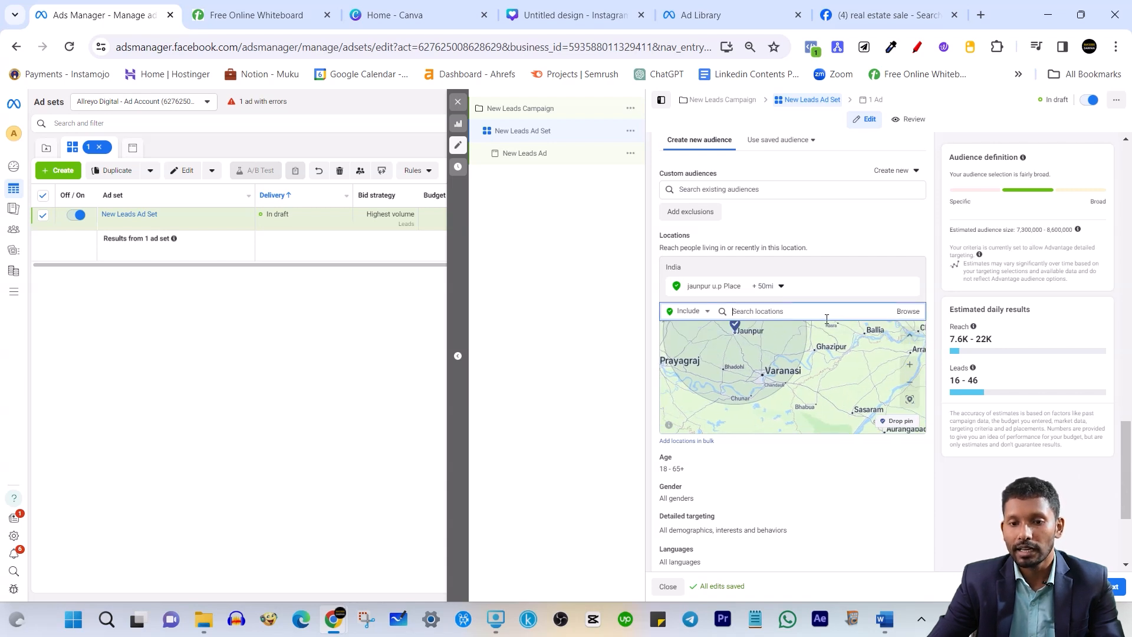
{"action": "left_click", "coordinate": [780, 286]}
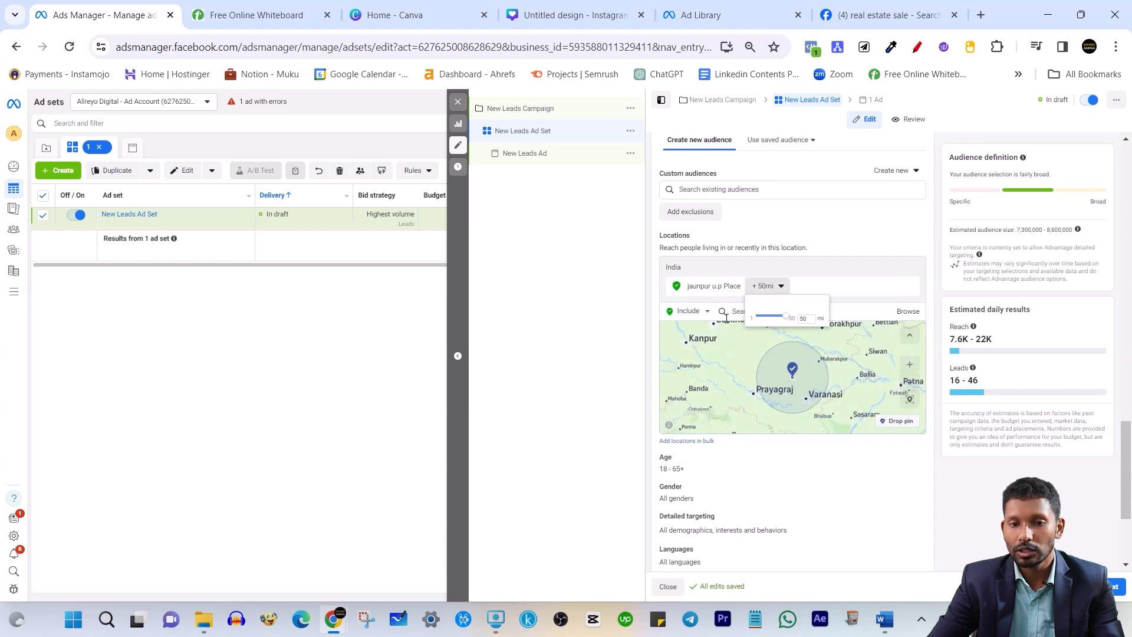
{"action": "left_click", "coordinate": [701, 311]}
{"action": "left_click", "coordinate": [702, 442]}
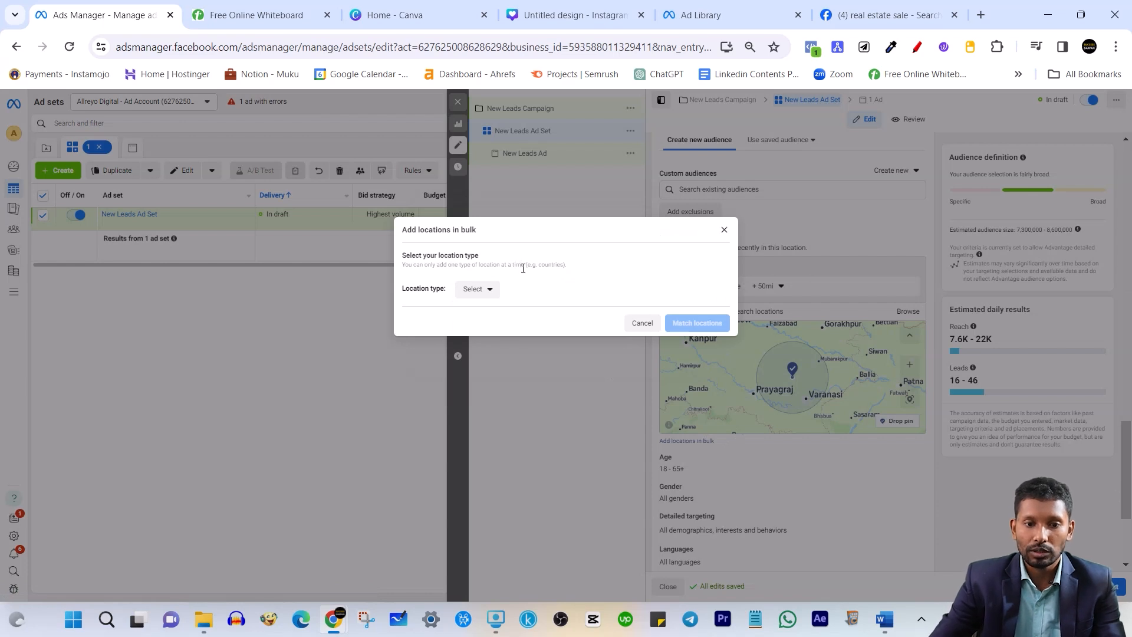
Choose postal codes as the bulk location type and enter a 56002 code to match
{"action": "left_click", "coordinate": [496, 294]}
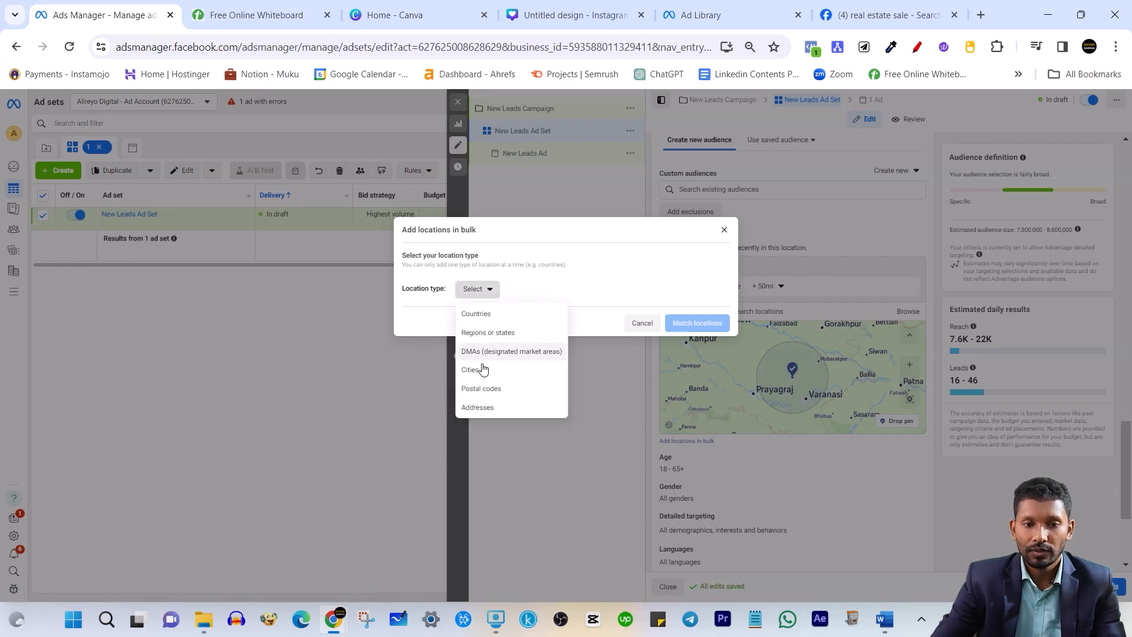
{"action": "left_click", "coordinate": [495, 391]}
{"action": "left_click", "coordinate": [488, 296]}
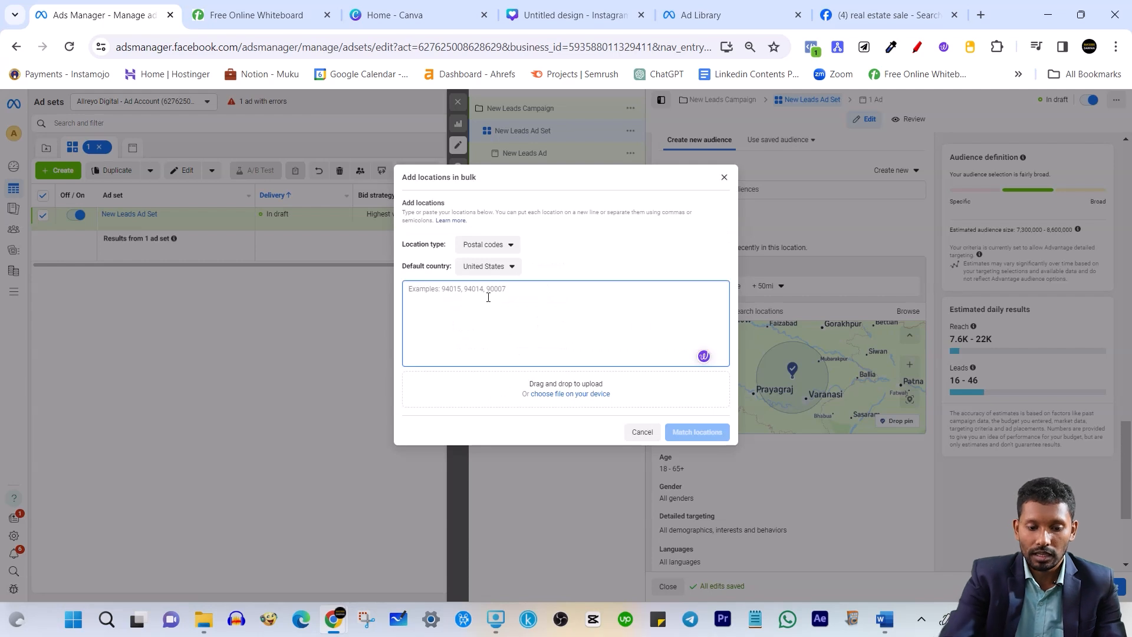
{"action": "type", "text": "56002"}
{"action": "left_click", "coordinate": [708, 434]}
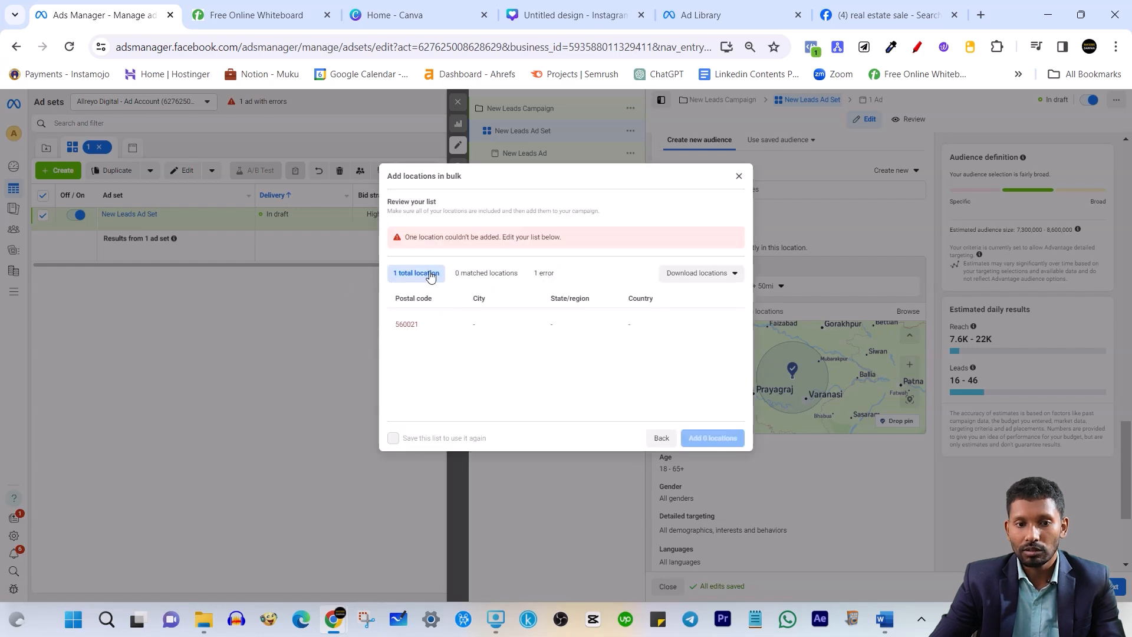
Correct the unmatched code to 560028, match it to Bangalore and add 1 location
{"action": "left_click", "coordinate": [443, 334]}
{"action": "left_click", "coordinate": [715, 324]}
{"action": "key", "text": "BackSpace"}
{"action": "type", "text": "8"}
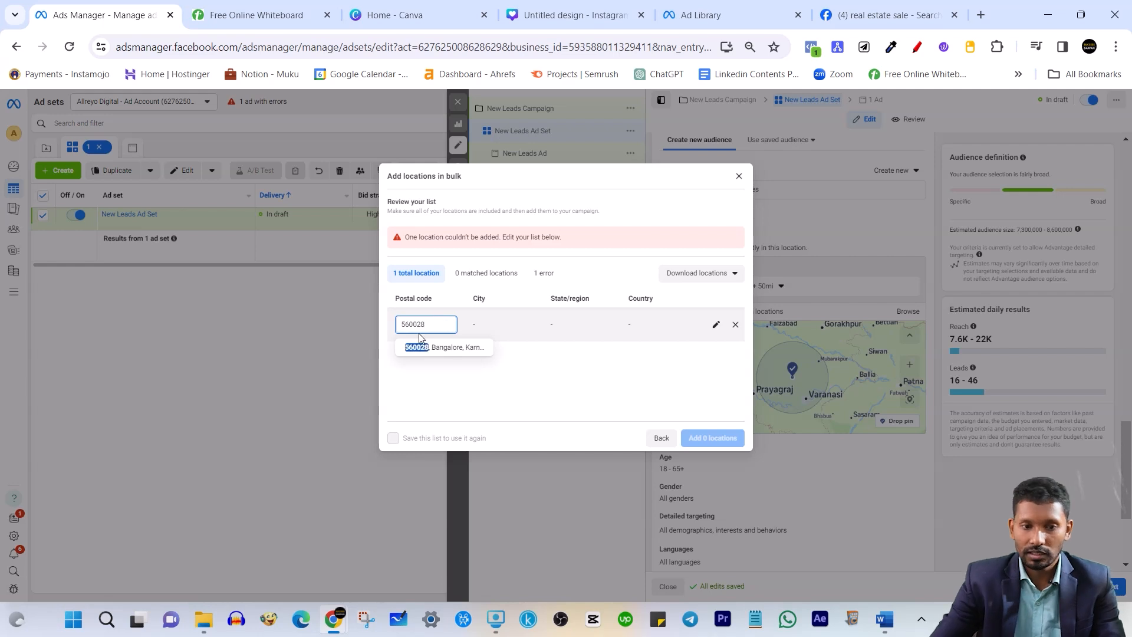
{"action": "left_click", "coordinate": [453, 349]}
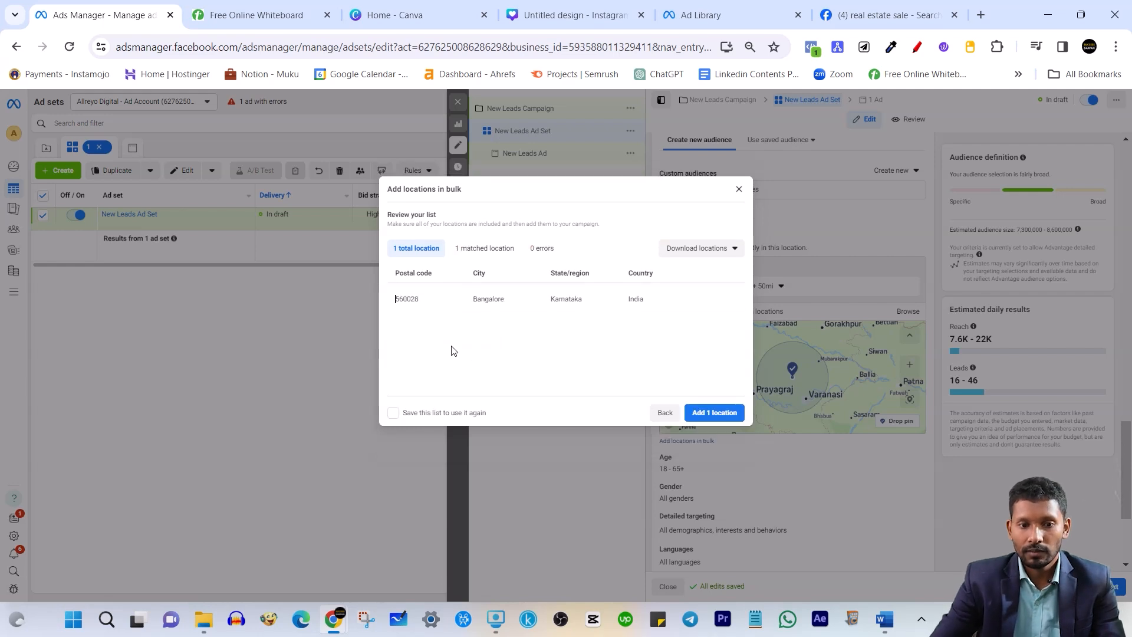
{"action": "left_click", "coordinate": [713, 412]}
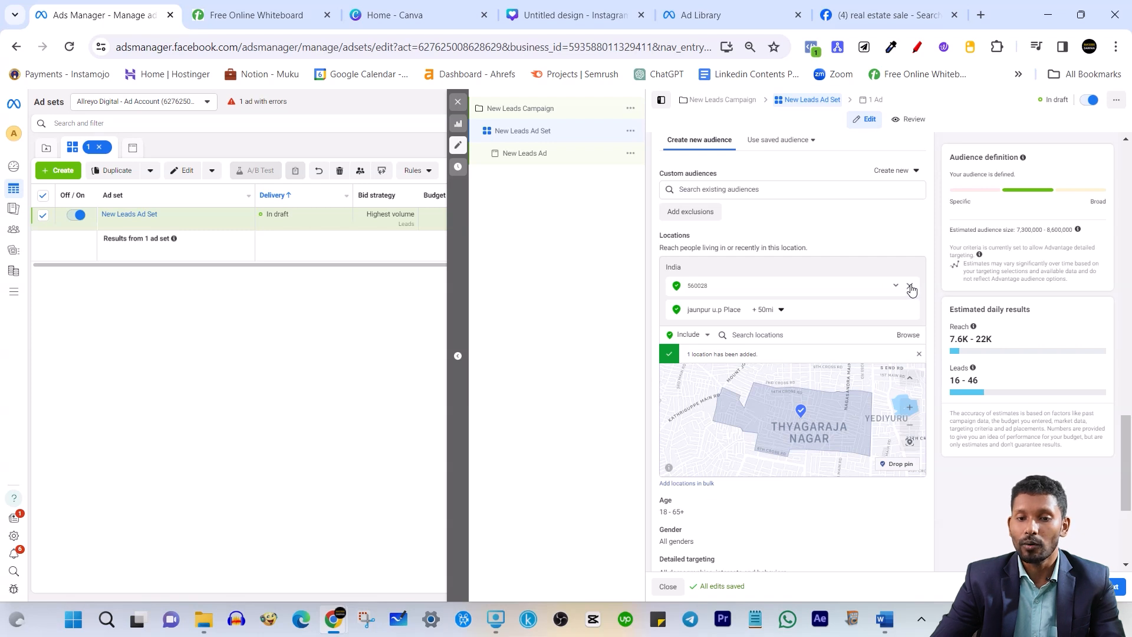
Remove the 560028 location and add Varansi Place (+50 mi) via a 'vara' search
{"action": "left_click", "coordinate": [910, 287]}
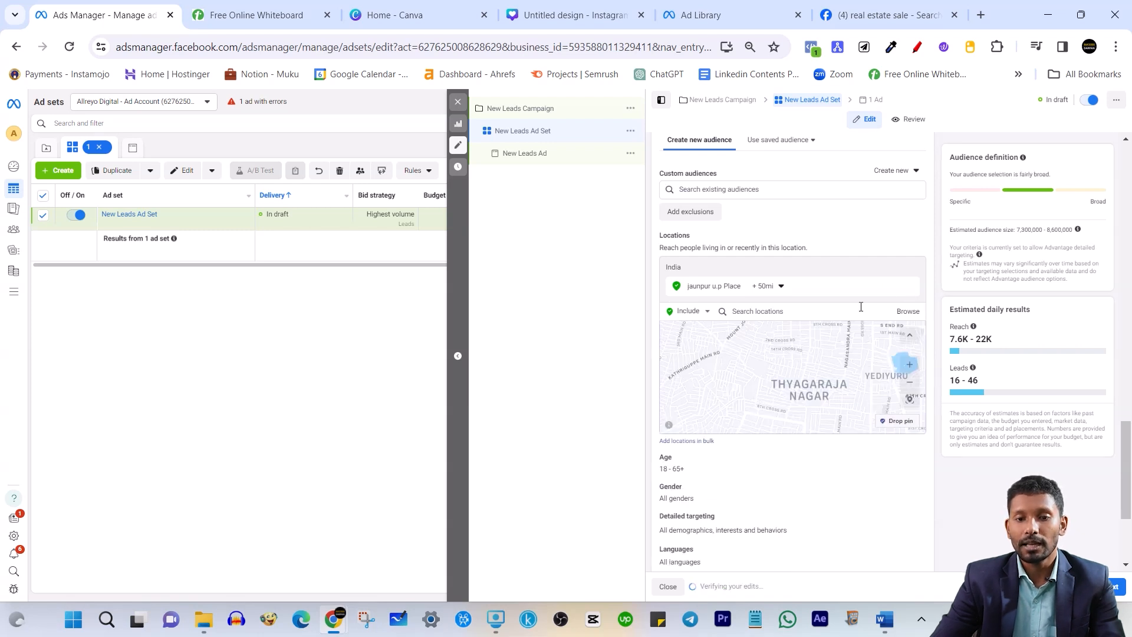
{"action": "left_click", "coordinate": [772, 312]}
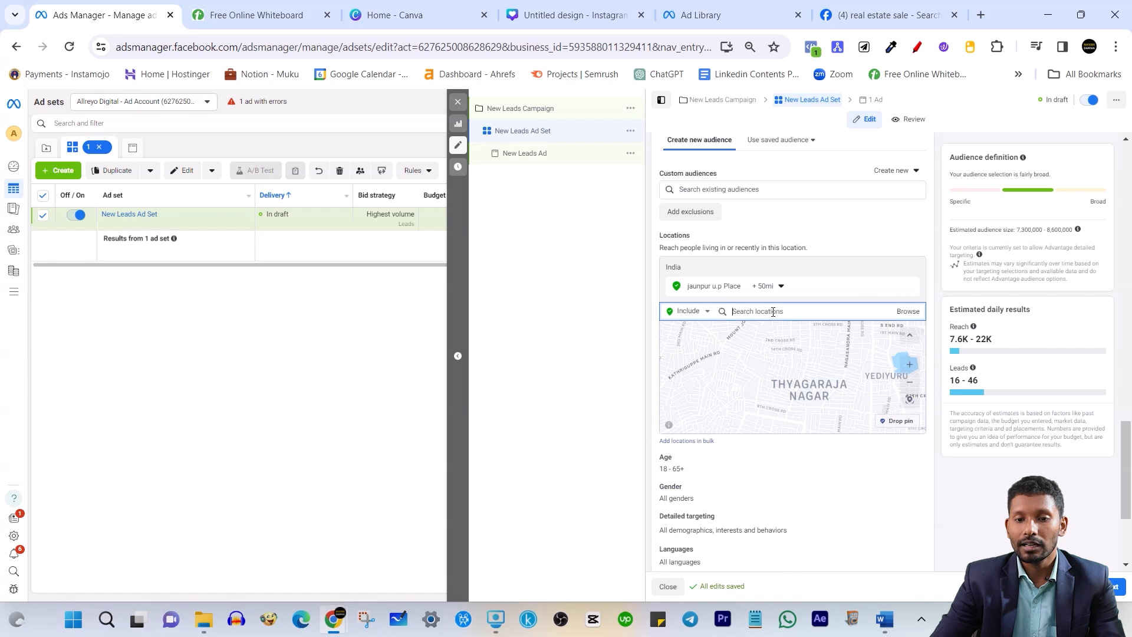
{"action": "type", "text": "var"}
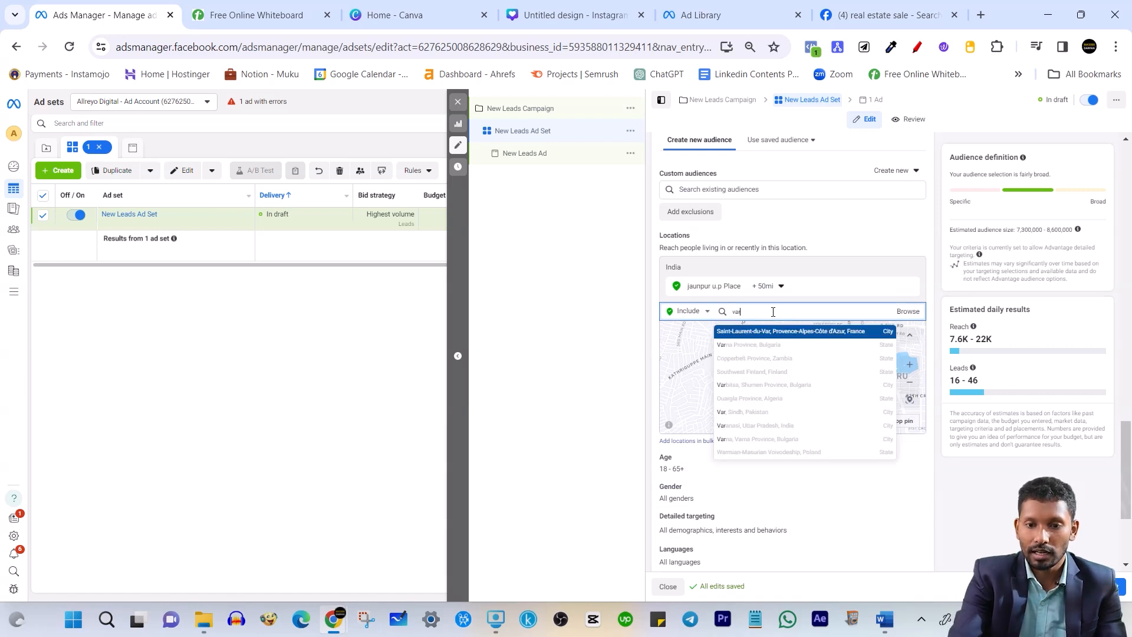
{"action": "type", "text": "anas"}
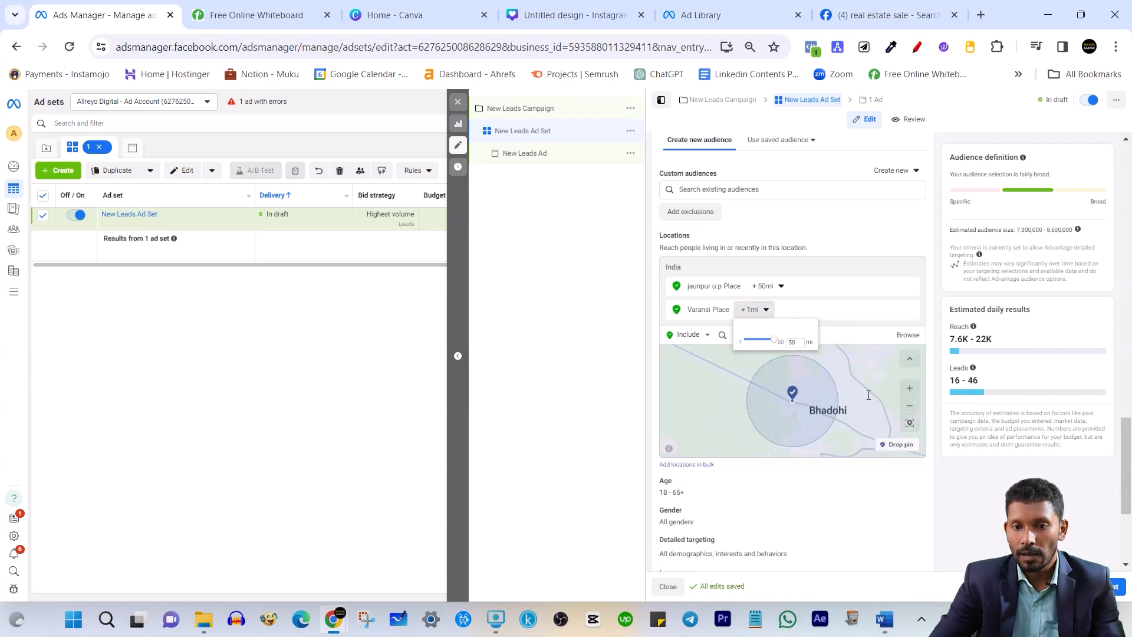
{"action": "left_click", "coordinate": [963, 487]}
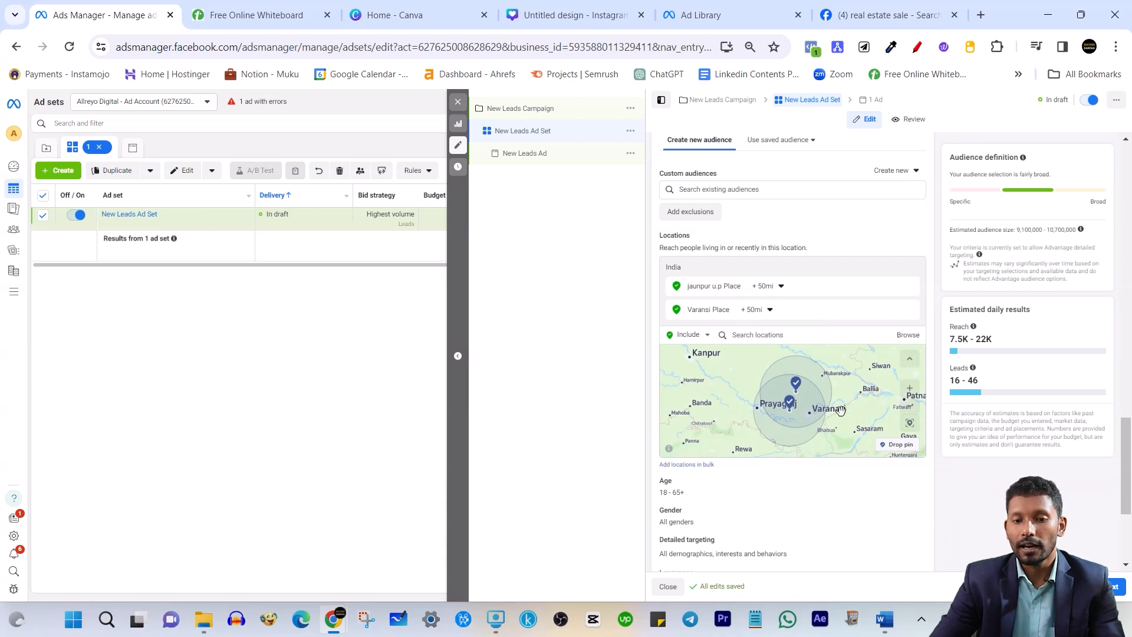
{"action": "left_click_drag", "start_coordinate": [840, 409], "coordinate": [826, 405]}
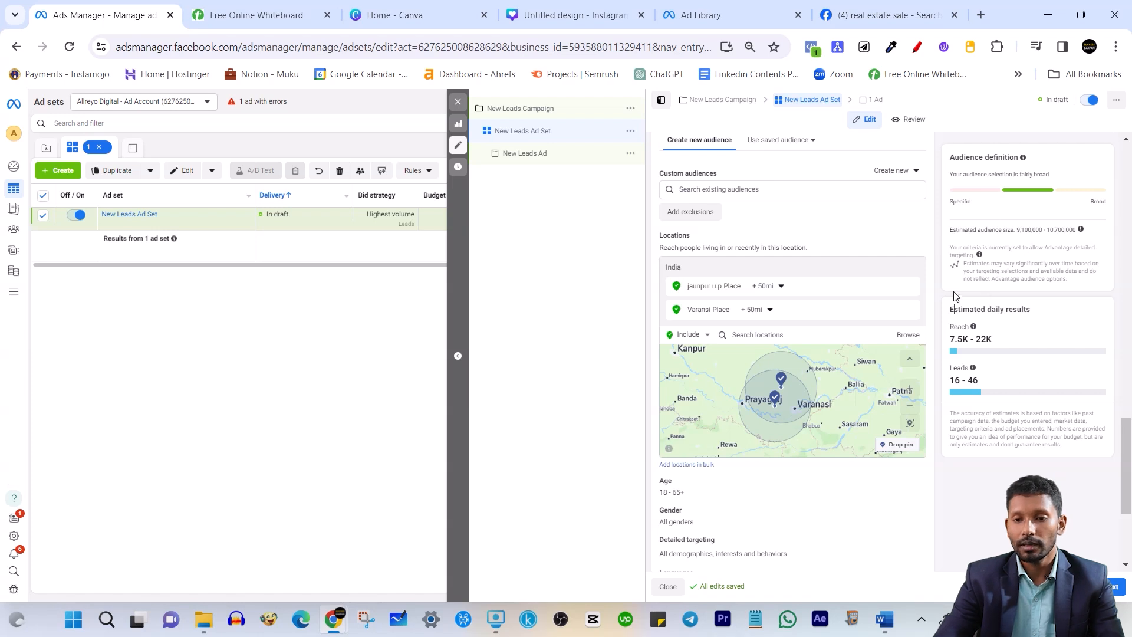
Set the minimum age to 30 and the maximum age to 60
{"action": "scroll", "coordinate": [911, 327], "scroll_direction": "down", "scroll_amount": 3}
{"action": "left_click", "coordinate": [907, 334]}
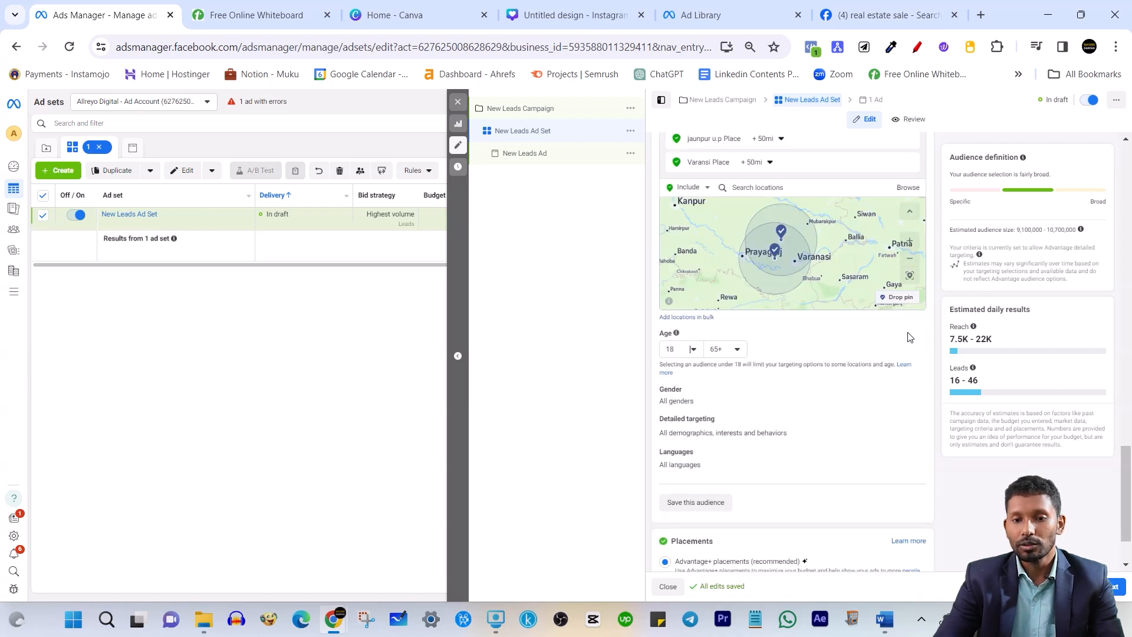
{"action": "left_click", "coordinate": [688, 351]}
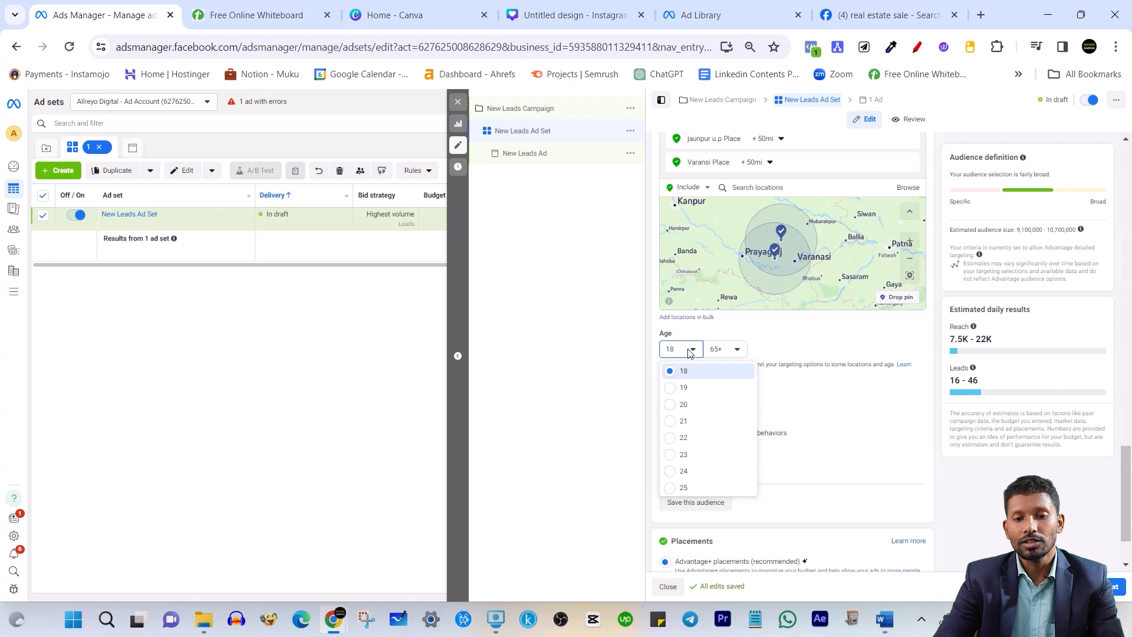
{"action": "left_click", "coordinate": [985, 497]}
{"action": "left_click", "coordinate": [699, 350]}
{"action": "scroll", "coordinate": [691, 443], "scroll_direction": "down", "scroll_amount": 3}
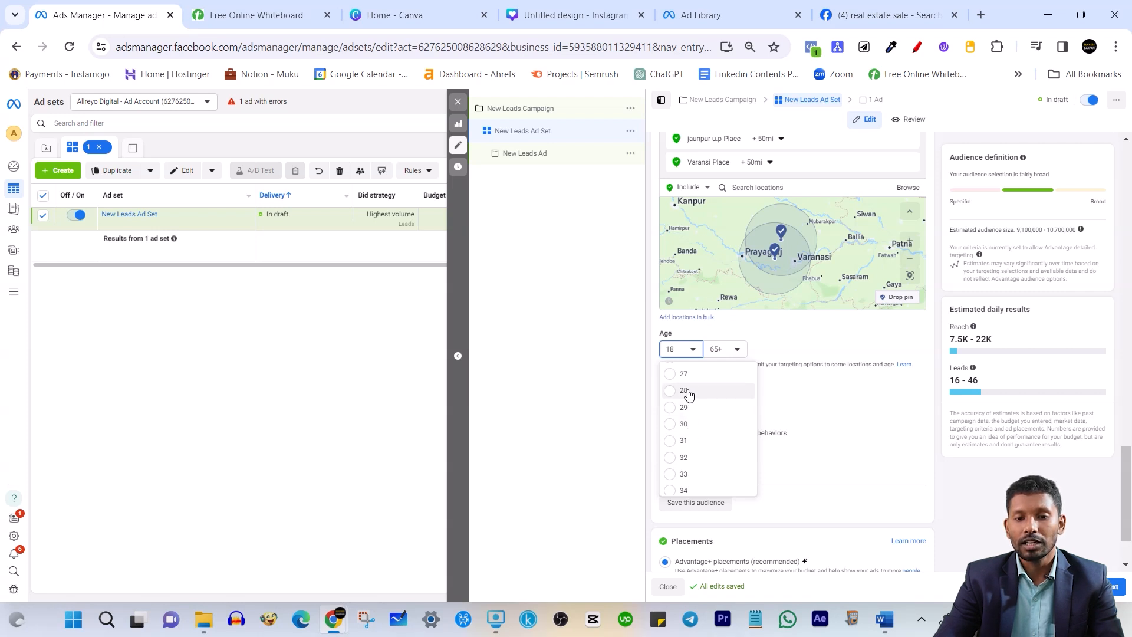
{"action": "left_click", "coordinate": [684, 424]}
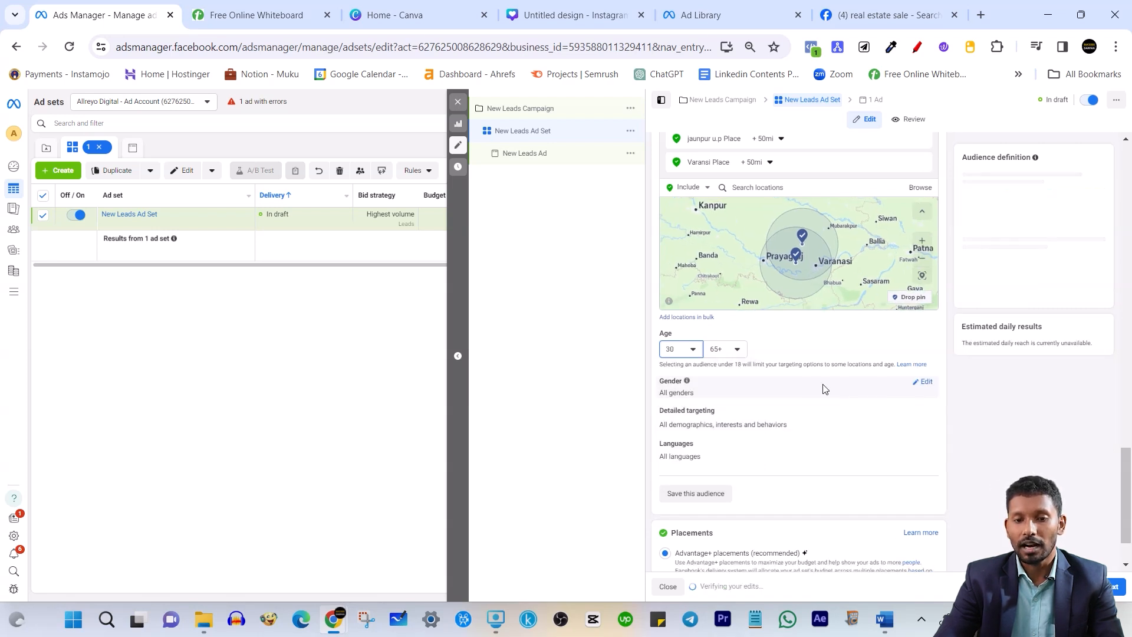
{"action": "left_click", "coordinate": [730, 351]}
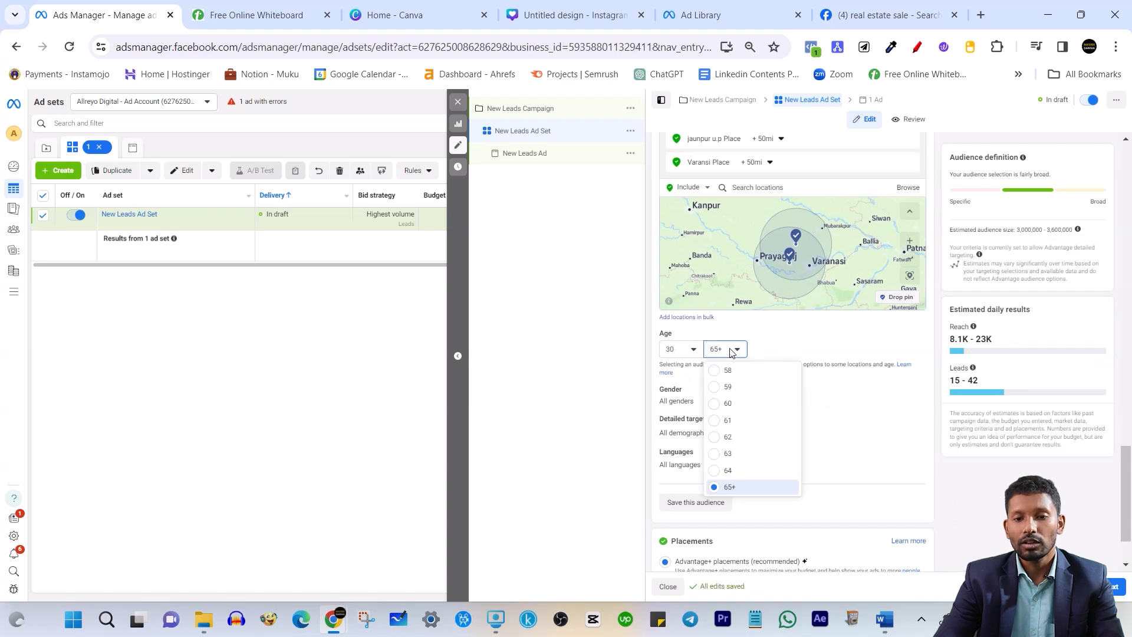
{"action": "left_click", "coordinate": [980, 467]}
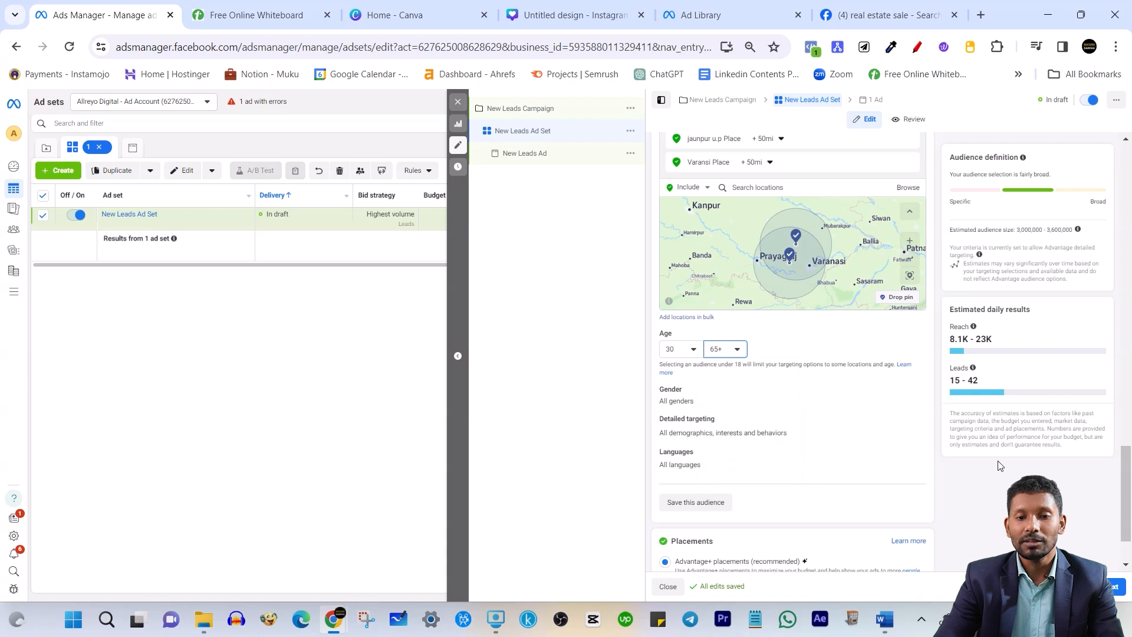
{"action": "left_click", "coordinate": [740, 351]}
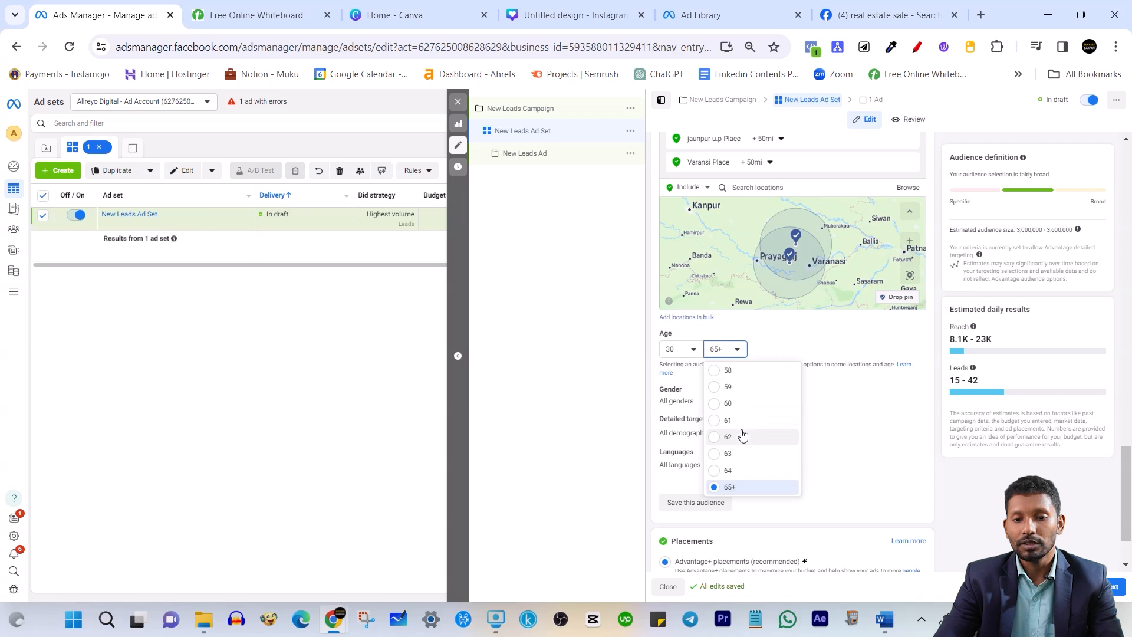
{"action": "left_click", "coordinate": [731, 404]}
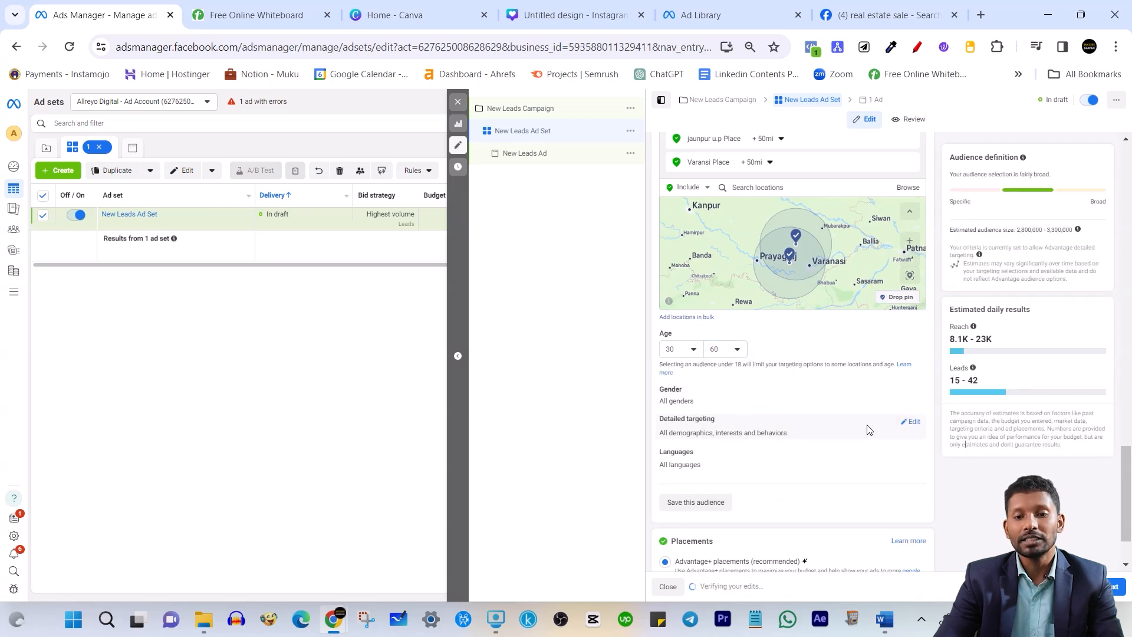
{"action": "left_click", "coordinate": [744, 351]}
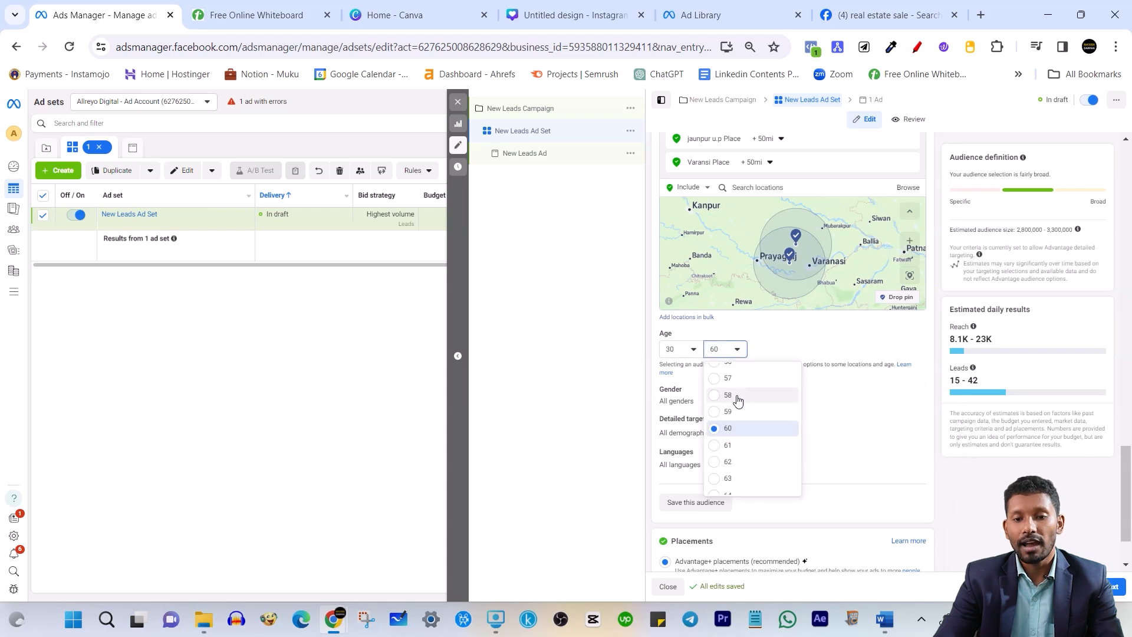
{"action": "left_click", "coordinate": [986, 486]}
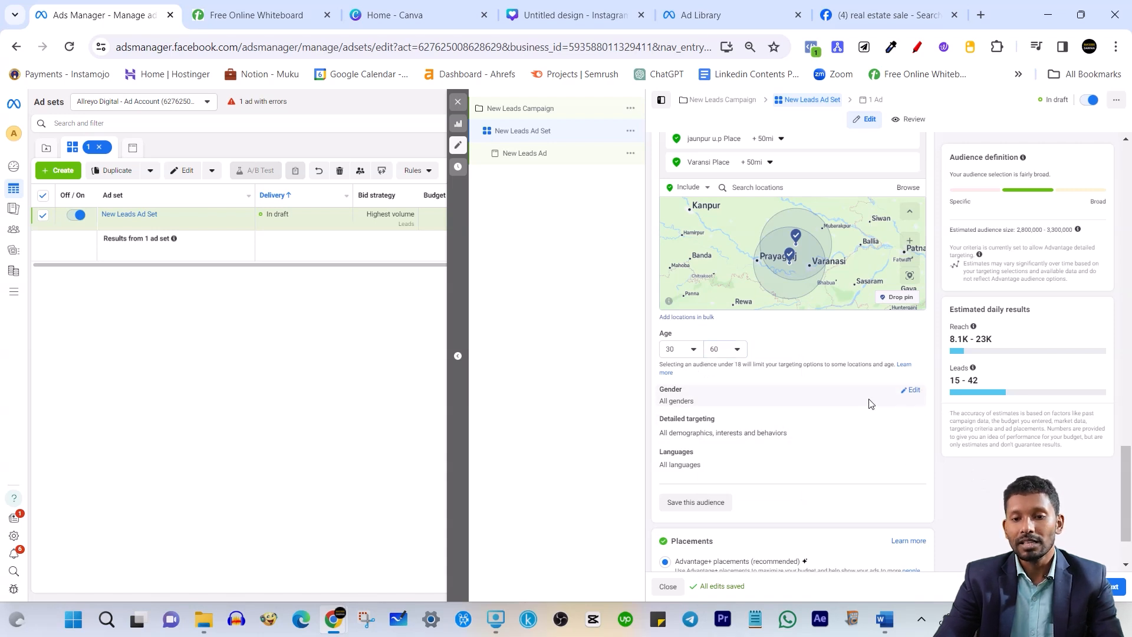
Change the Gender setting from all genders to Men
{"action": "left_click", "coordinate": [912, 392]}
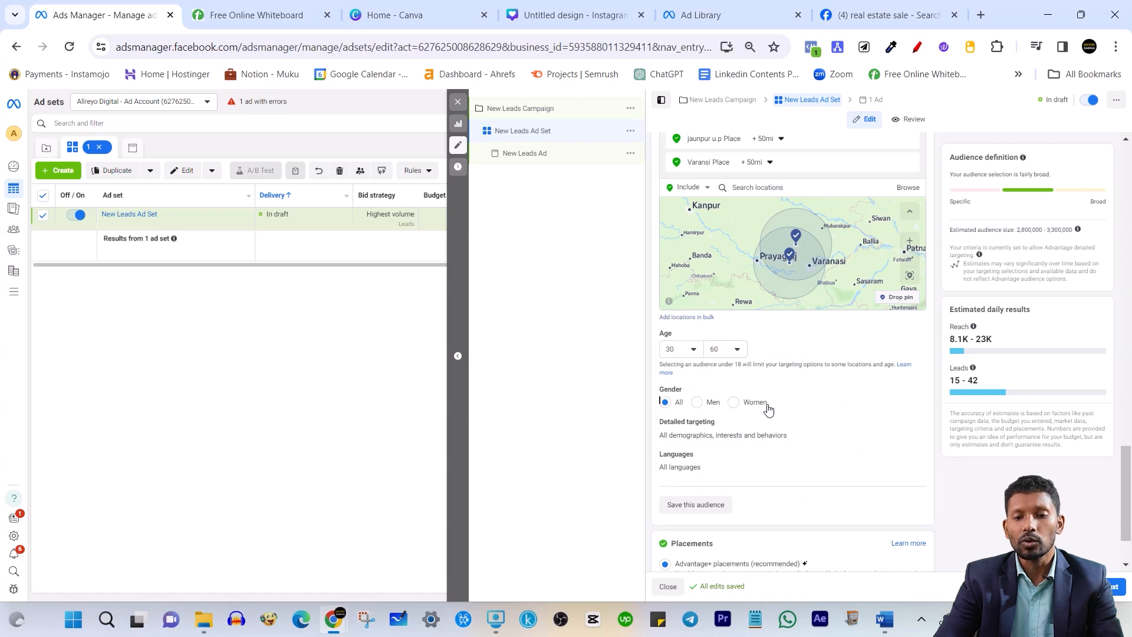
{"action": "left_click", "coordinate": [699, 407]}
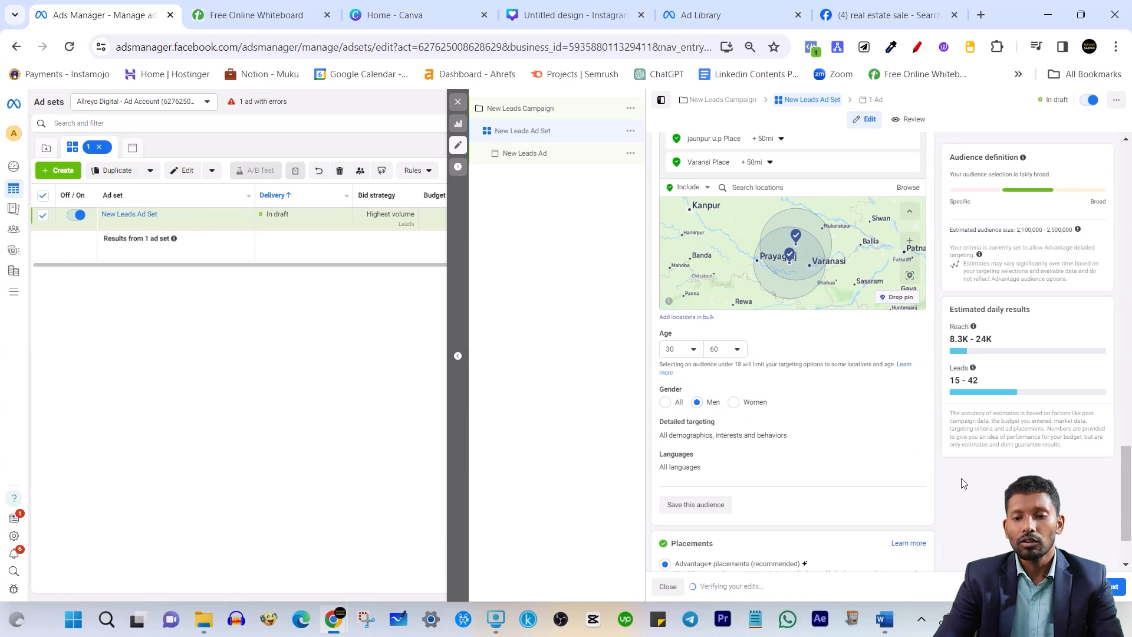
{"action": "scroll", "coordinate": [744, 422], "scroll_direction": "down", "scroll_amount": 1}
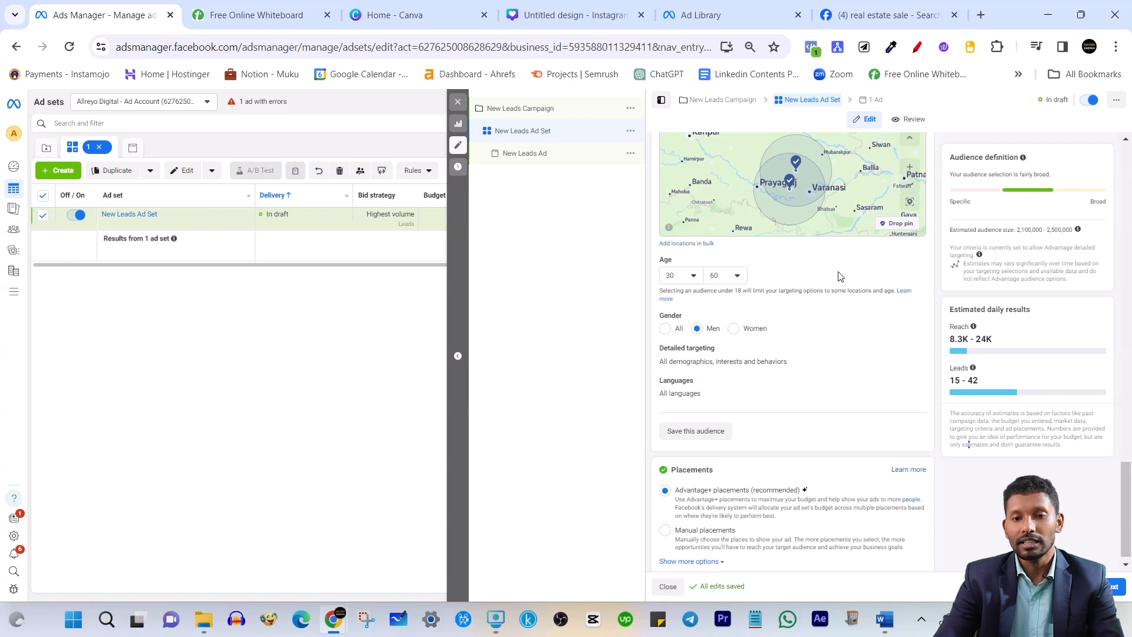
Edit Detailed targeting, uncheck Advantage detailed targeting, and focus the interest search field
{"action": "scroll", "coordinate": [781, 350], "scroll_direction": "down", "scroll_amount": 1}
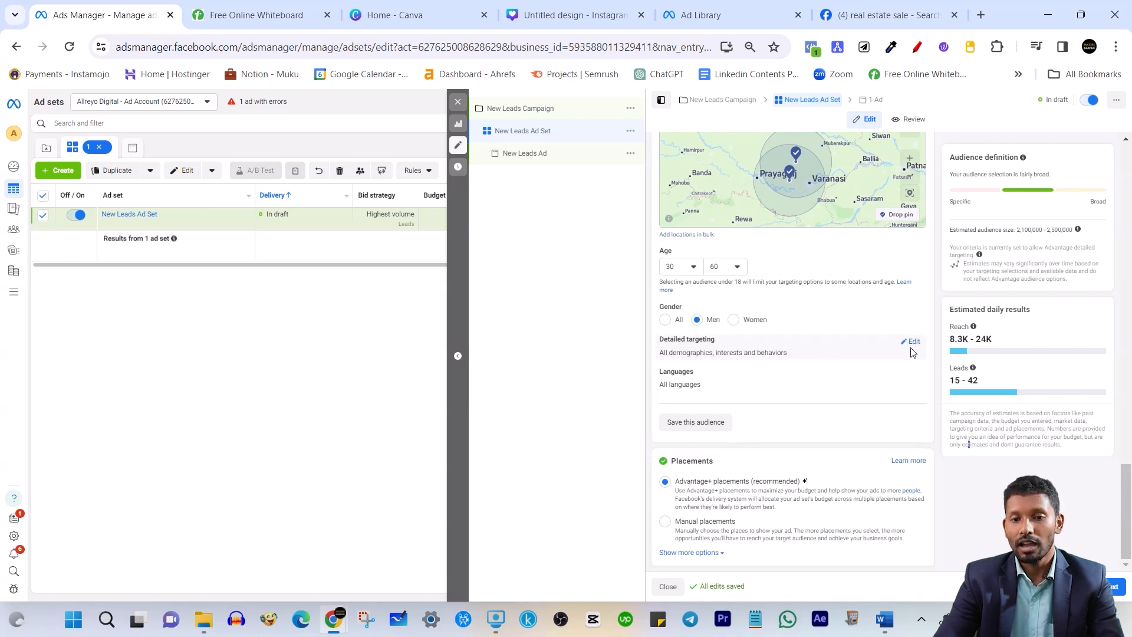
{"action": "left_click", "coordinate": [912, 342]}
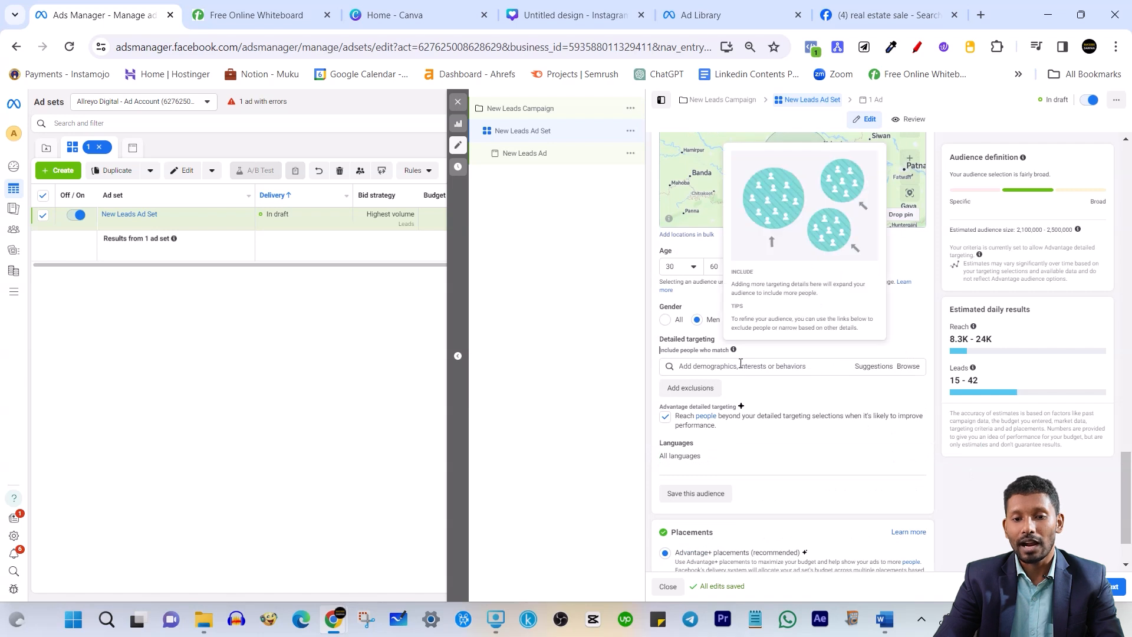
{"action": "left_click", "coordinate": [741, 364]}
{"action": "left_click", "coordinate": [614, 380]}
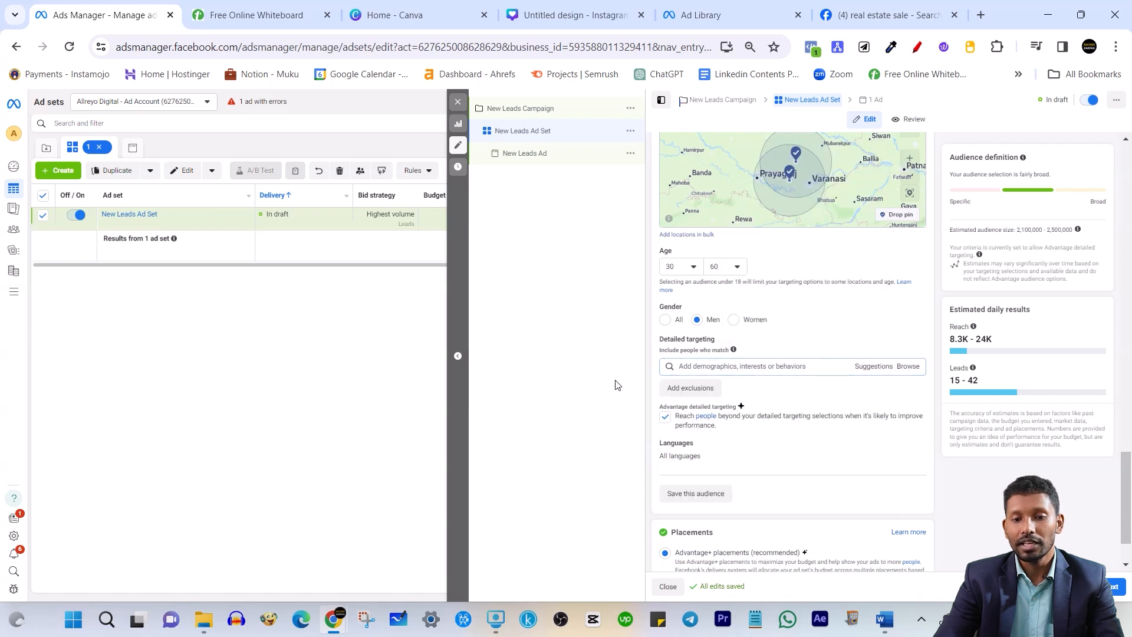
{"action": "left_click", "coordinate": [665, 416]}
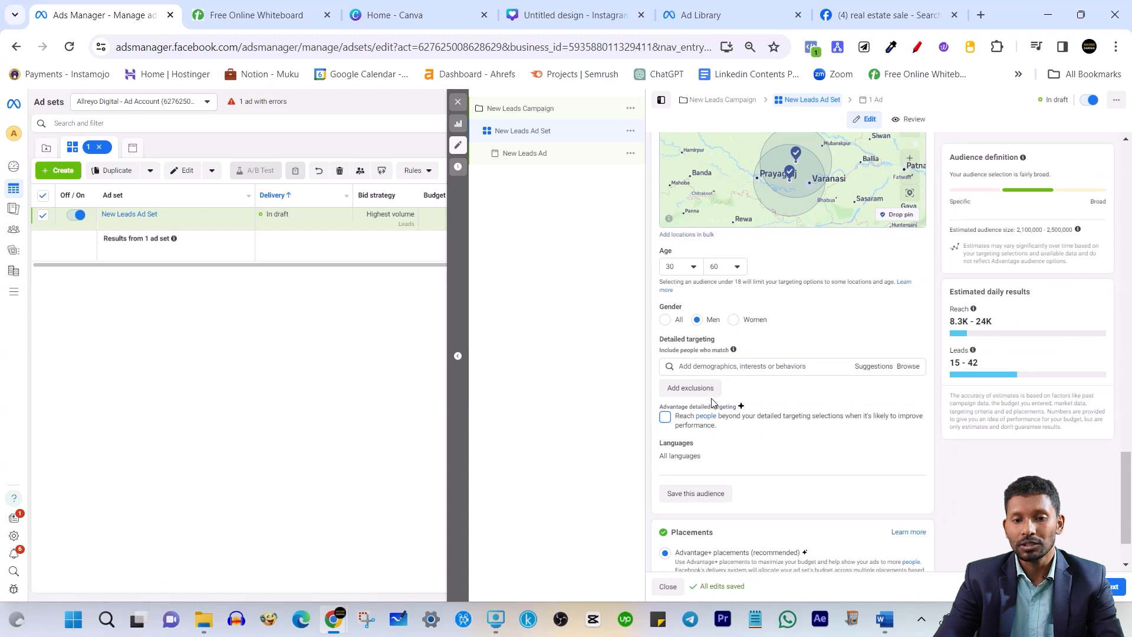
{"action": "left_click", "coordinate": [734, 364]}
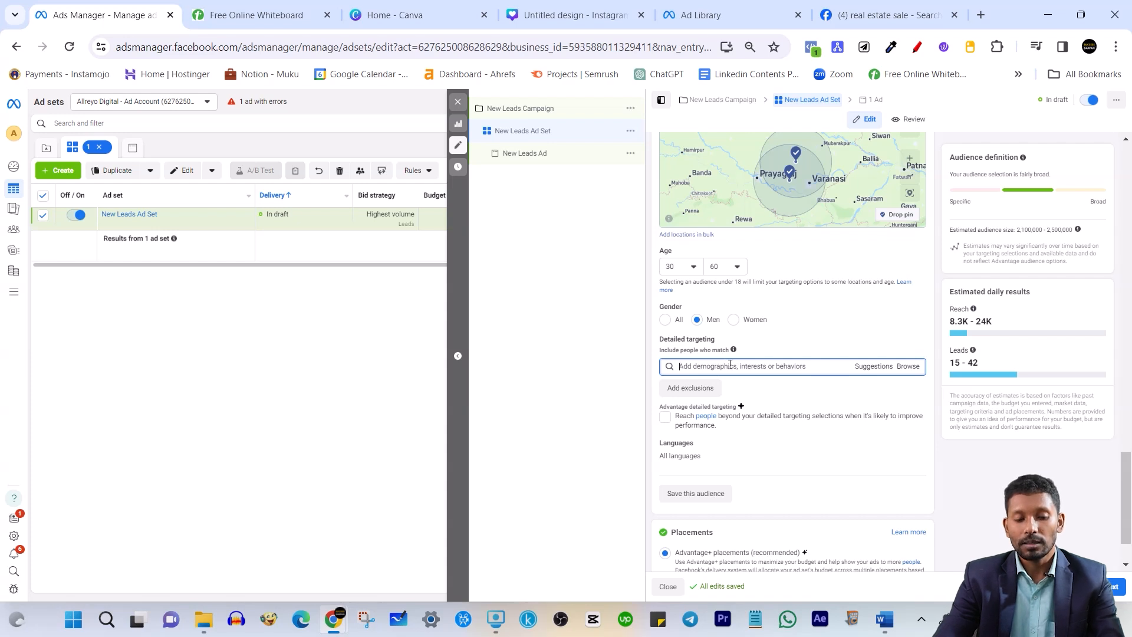
Add First-time buyer and First-time home buyer grant (real estate) as targeting interests
{"action": "type", "text": "first time"}
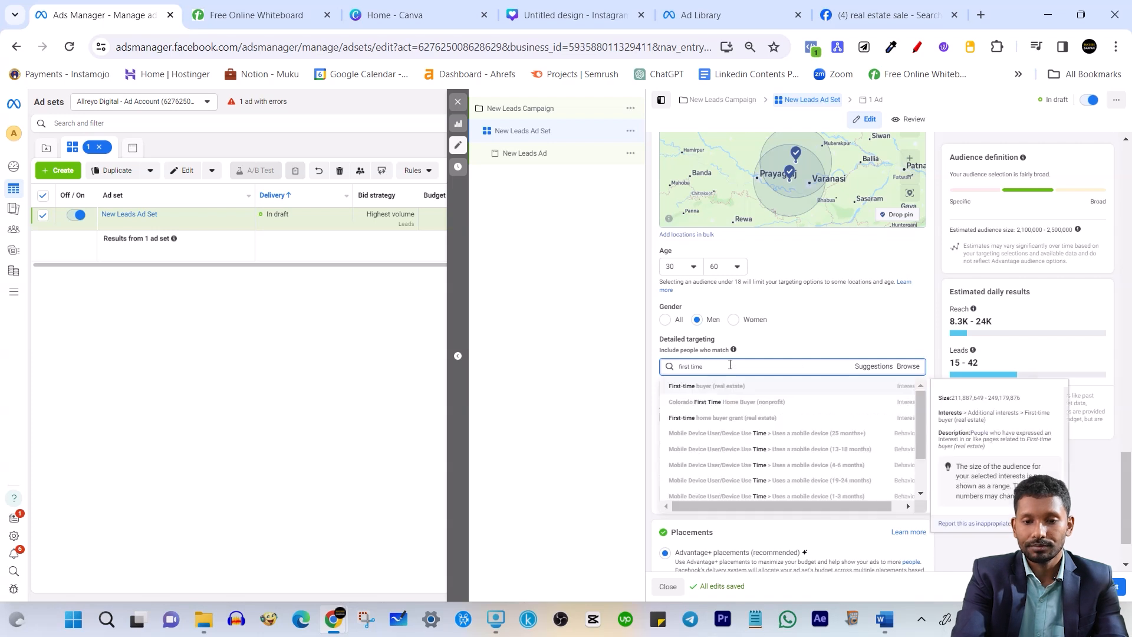
{"action": "left_click", "coordinate": [706, 387]}
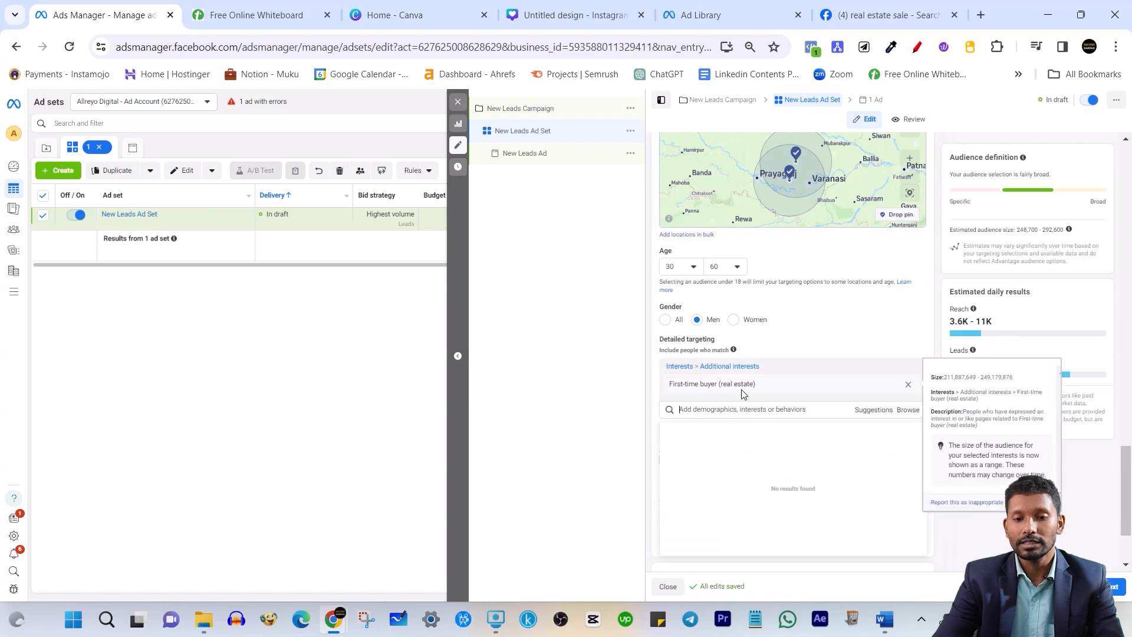
{"action": "left_click", "coordinate": [871, 412]}
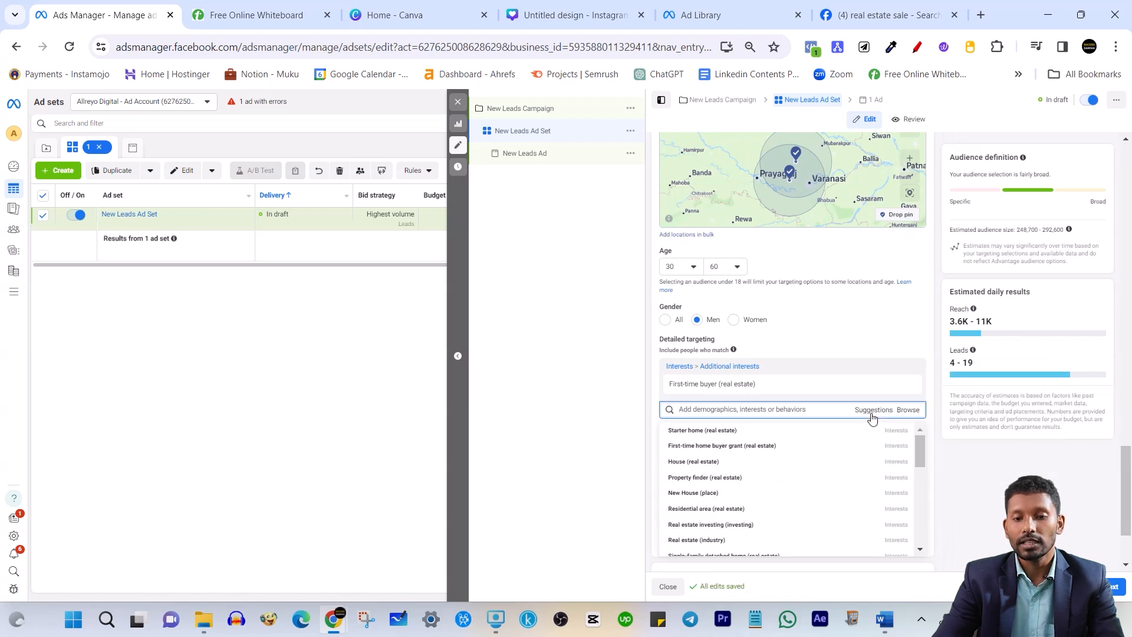
{"action": "mouse_move", "coordinate": [819, 439]}
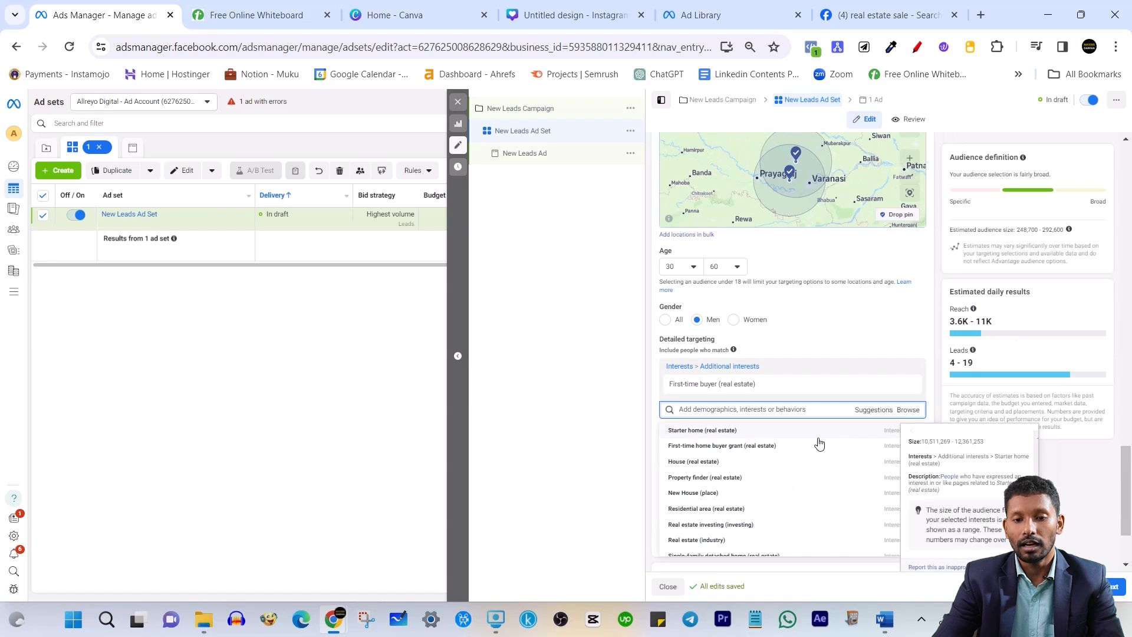
{"action": "left_click", "coordinate": [707, 448]}
Add Starter home and Property finder (real estate) from the suggested interests
{"action": "left_click", "coordinate": [859, 434]}
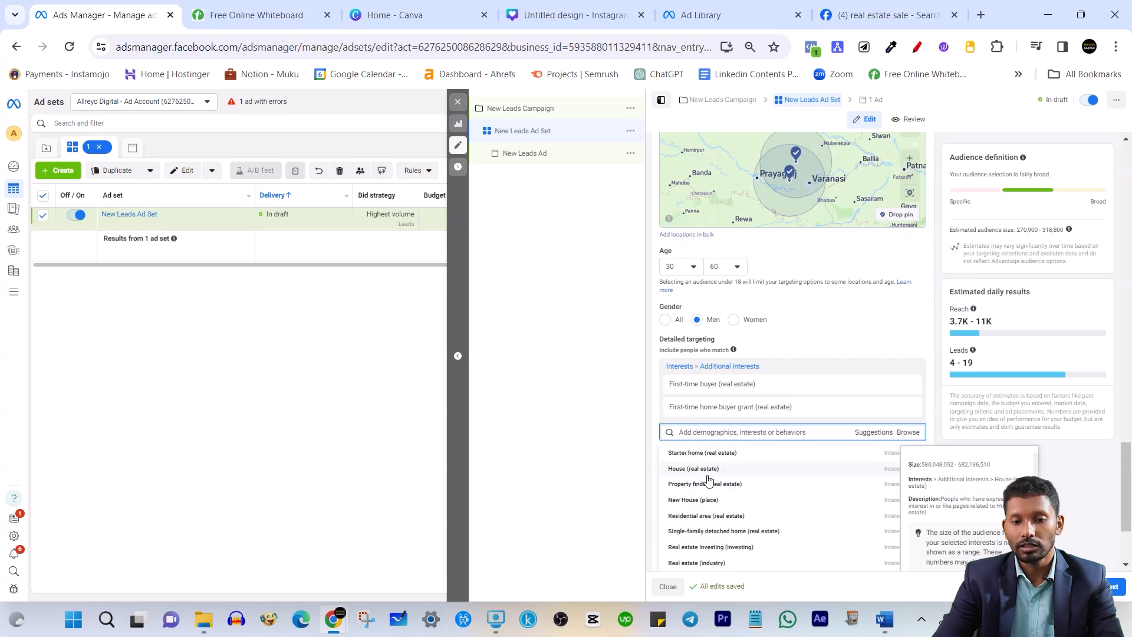
{"action": "mouse_move", "coordinate": [728, 389]}
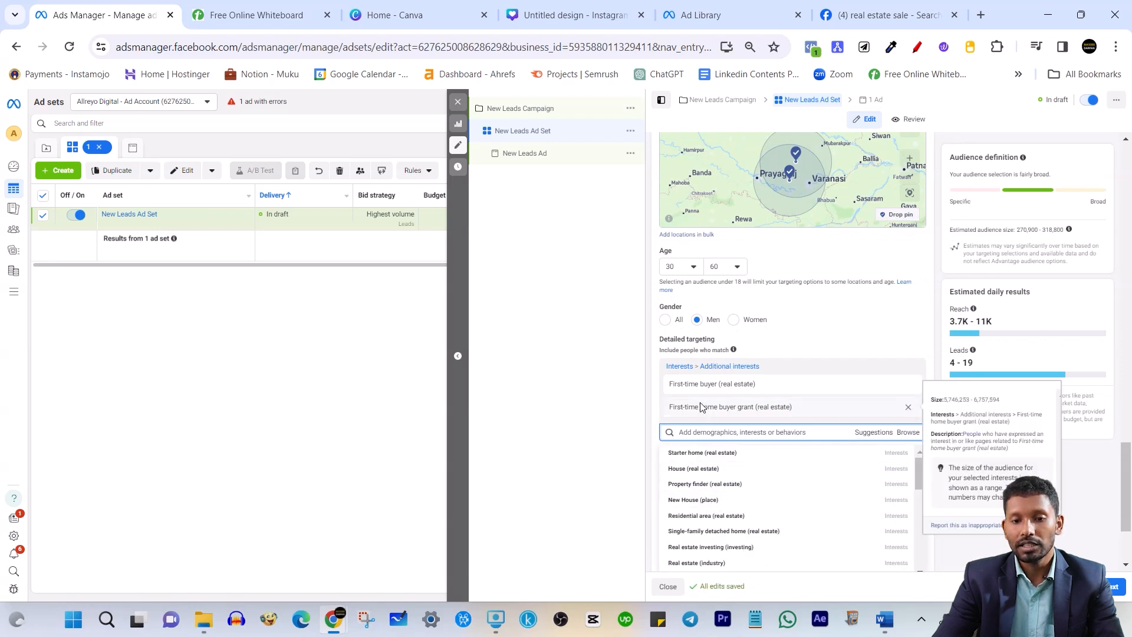
{"action": "left_click", "coordinate": [728, 453]}
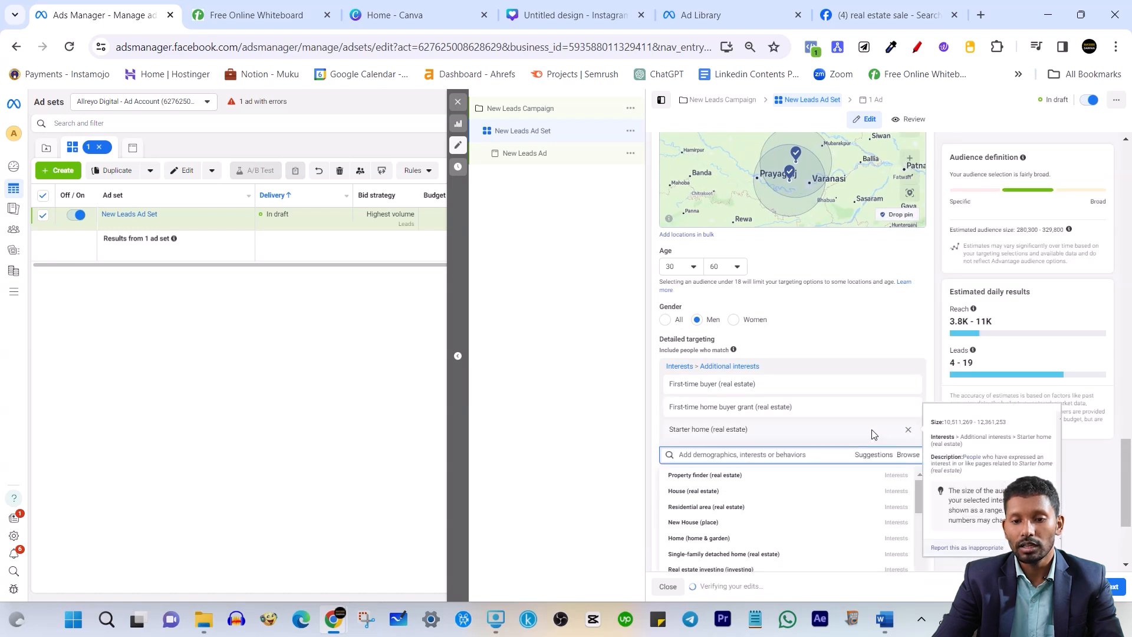
{"action": "mouse_move", "coordinate": [709, 485]}
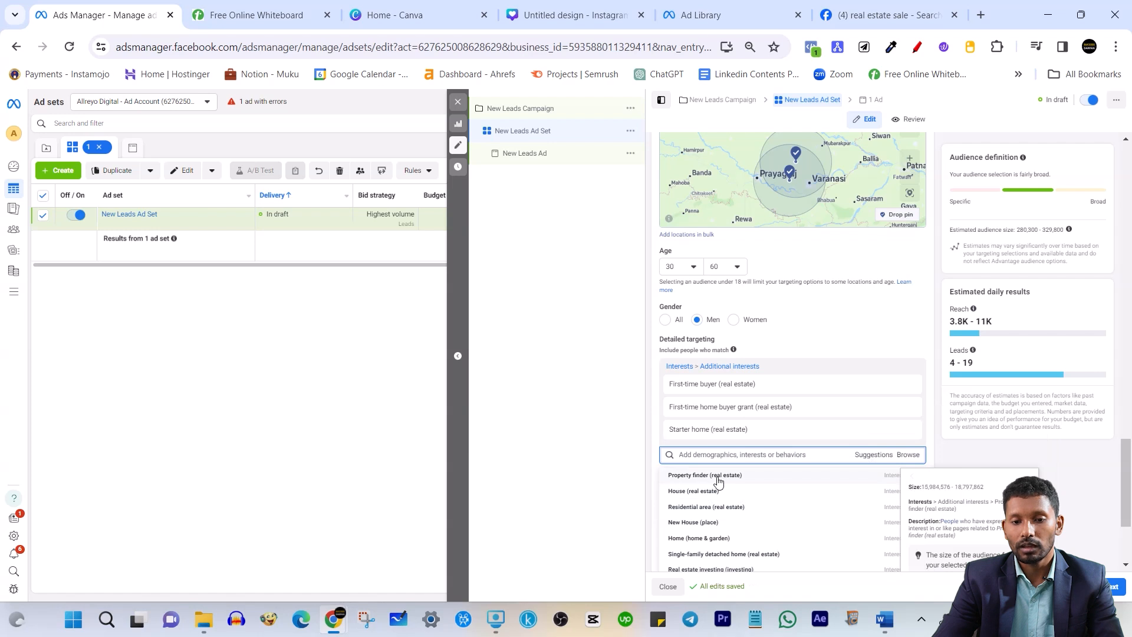
{"action": "left_click", "coordinate": [729, 479]}
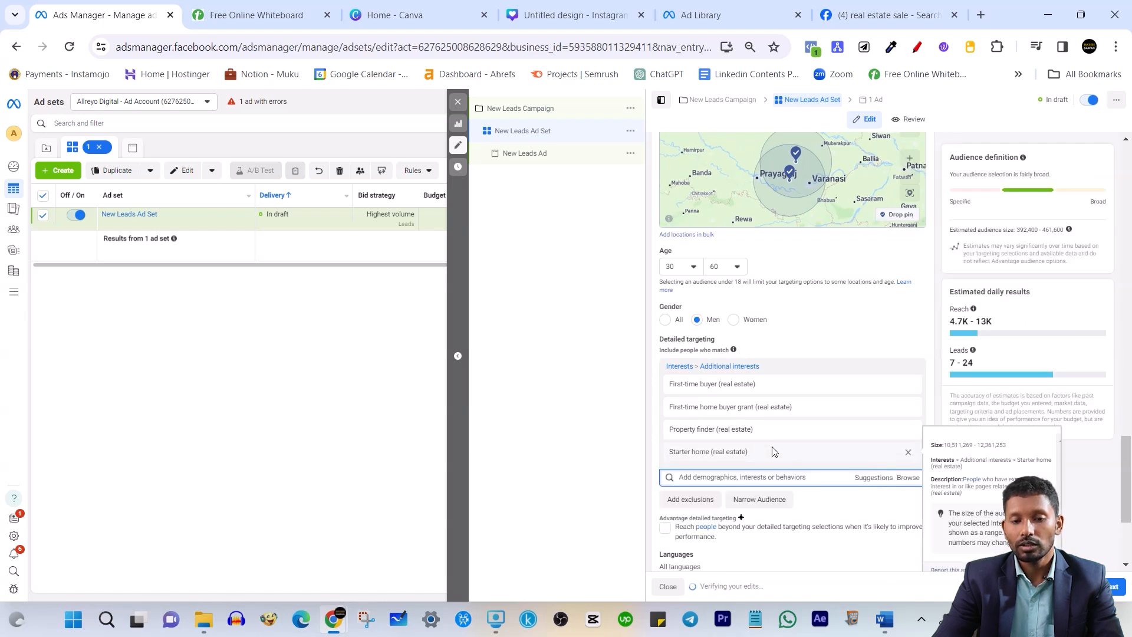
{"action": "scroll", "coordinate": [851, 378], "scroll_direction": "down", "scroll_amount": 3}
{"action": "left_click", "coordinate": [864, 337]}
{"action": "scroll", "coordinate": [766, 390], "scroll_direction": "down", "scroll_amount": 2}
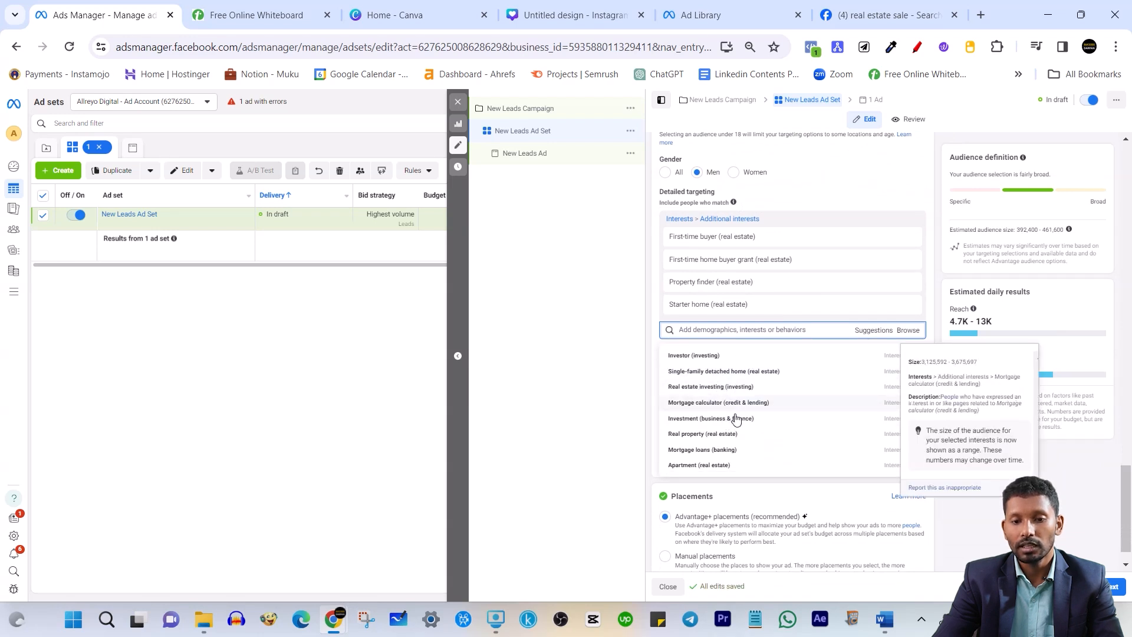
{"action": "scroll", "coordinate": [738, 428], "scroll_direction": "up", "scroll_amount": 2}
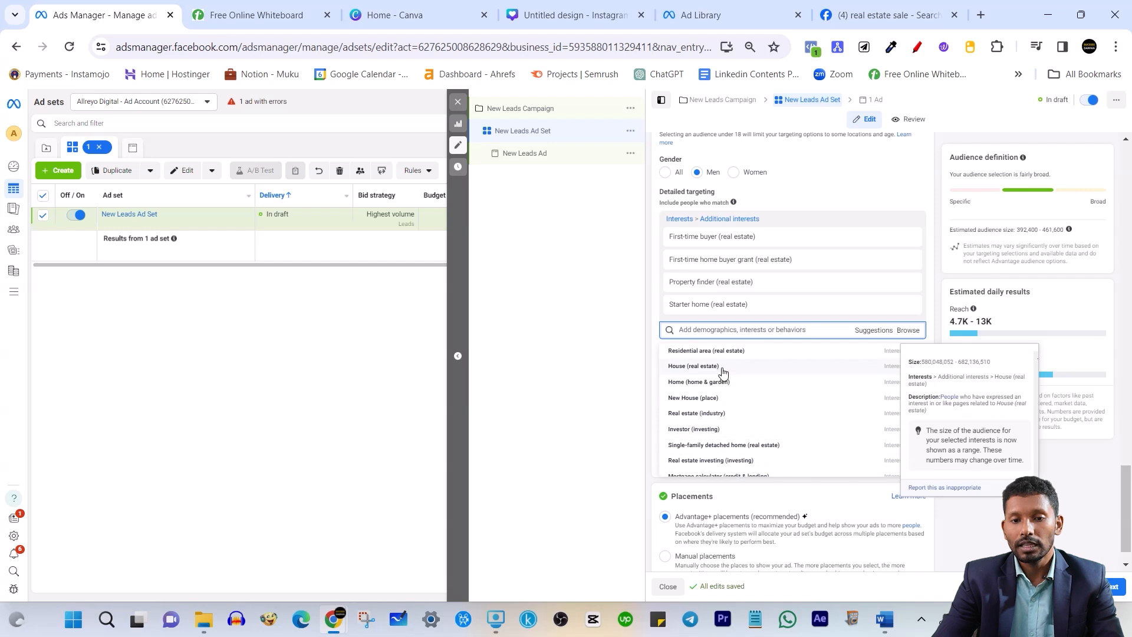
{"action": "left_click", "coordinate": [976, 500]}
{"action": "scroll", "coordinate": [927, 458], "scroll_direction": "up", "scroll_amount": 5}
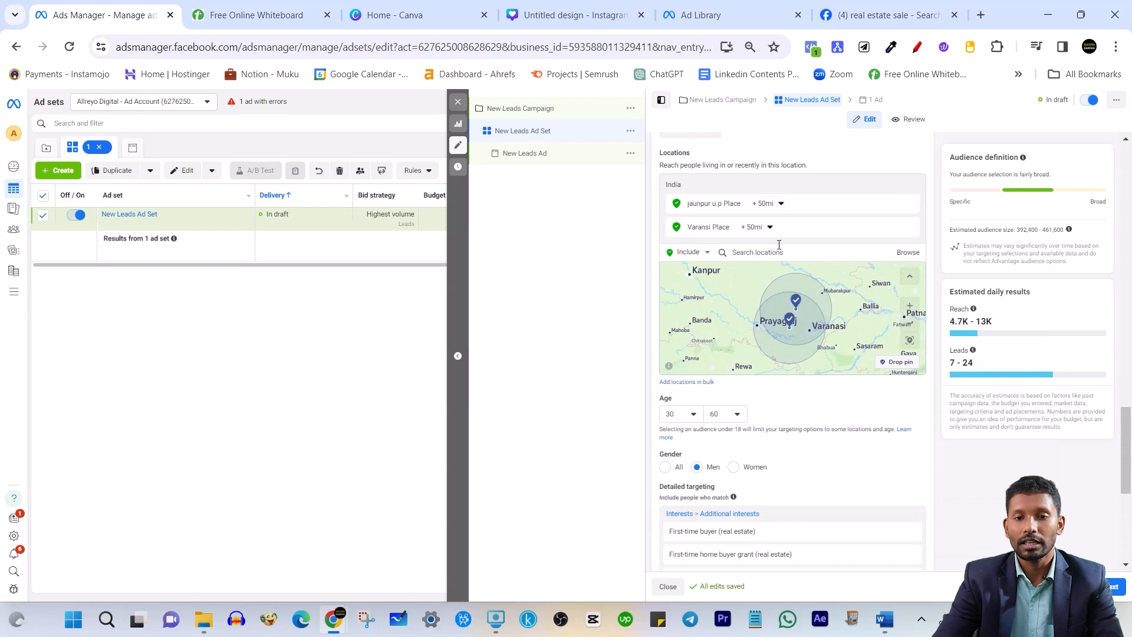
{"action": "scroll", "coordinate": [869, 437], "scroll_direction": "down", "scroll_amount": 1}
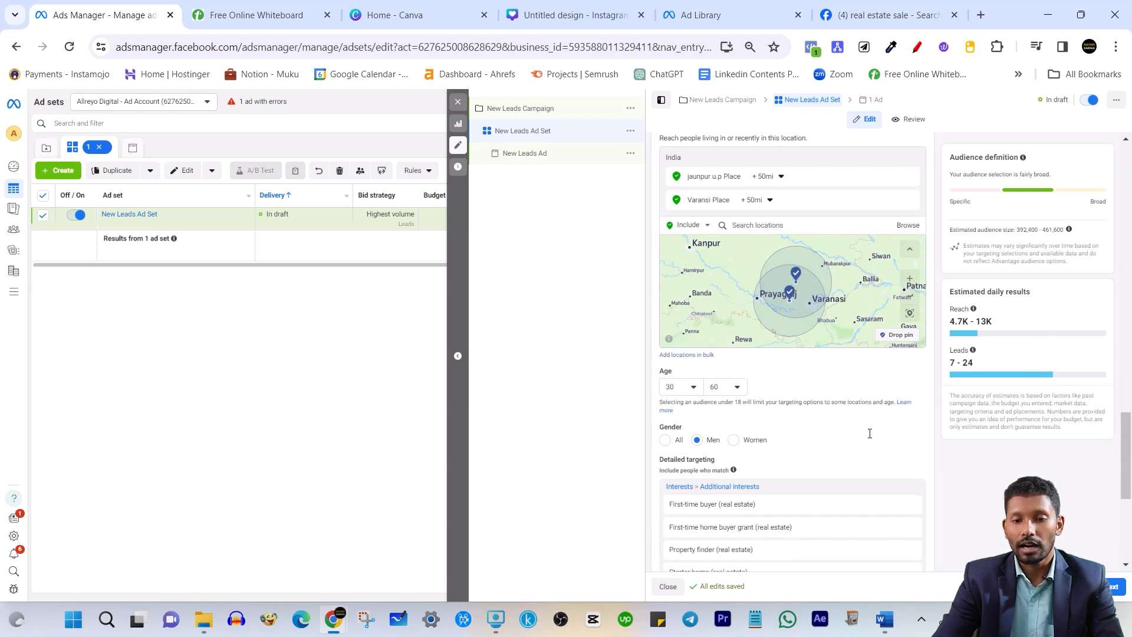
{"action": "scroll", "coordinate": [869, 433], "scroll_direction": "down", "scroll_amount": 1}
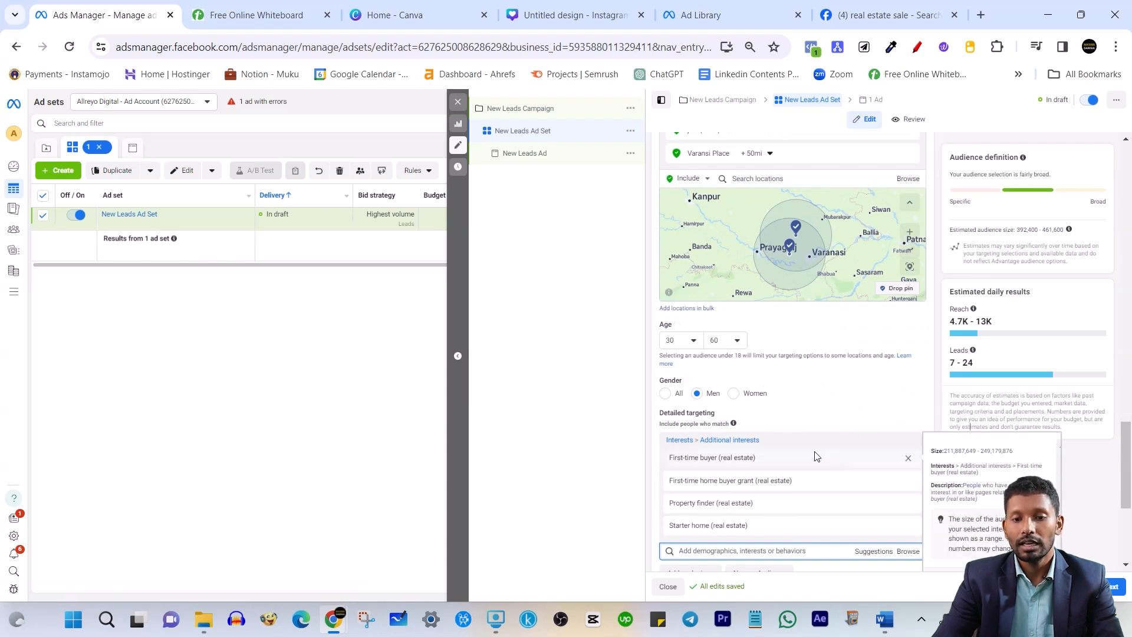
{"action": "scroll", "coordinate": [813, 457], "scroll_direction": "down", "scroll_amount": 2}
{"action": "mouse_move", "coordinate": [735, 458]}
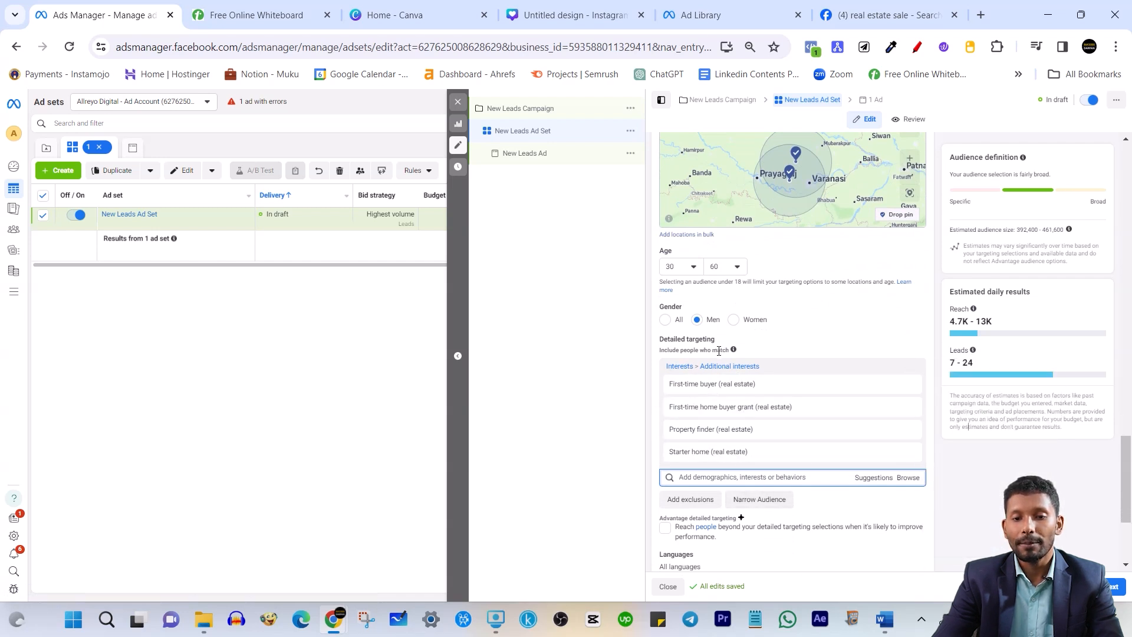
{"action": "mouse_move", "coordinate": [738, 397]}
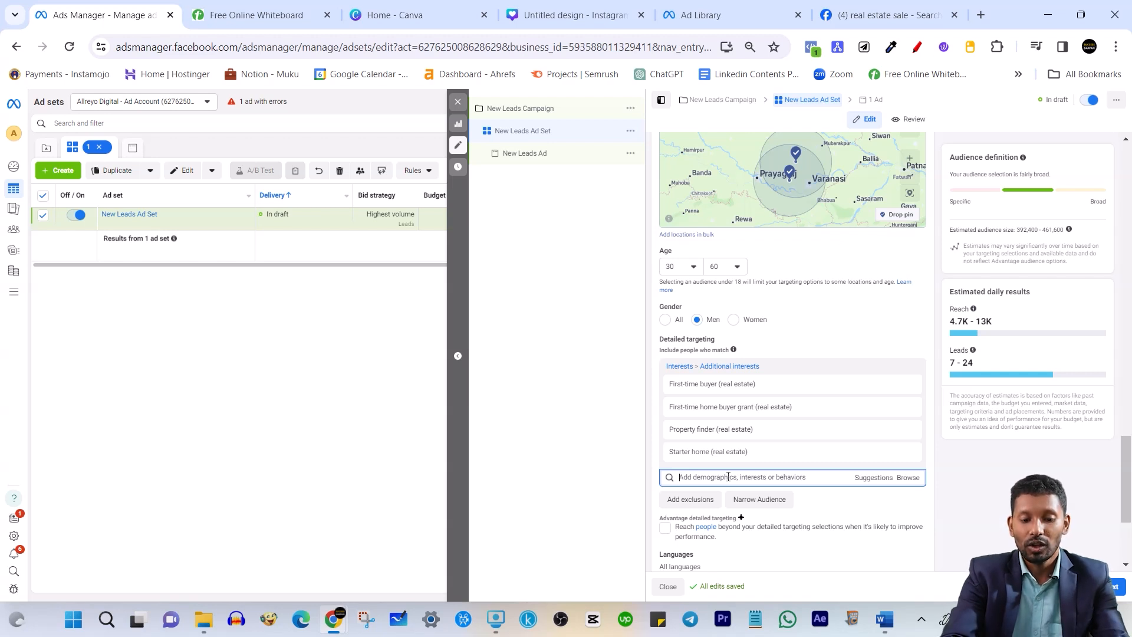
Search 'Mortgage loans' and add the Mortgage loans (banking) interest
{"action": "type", "text": "Mortgage loans"}
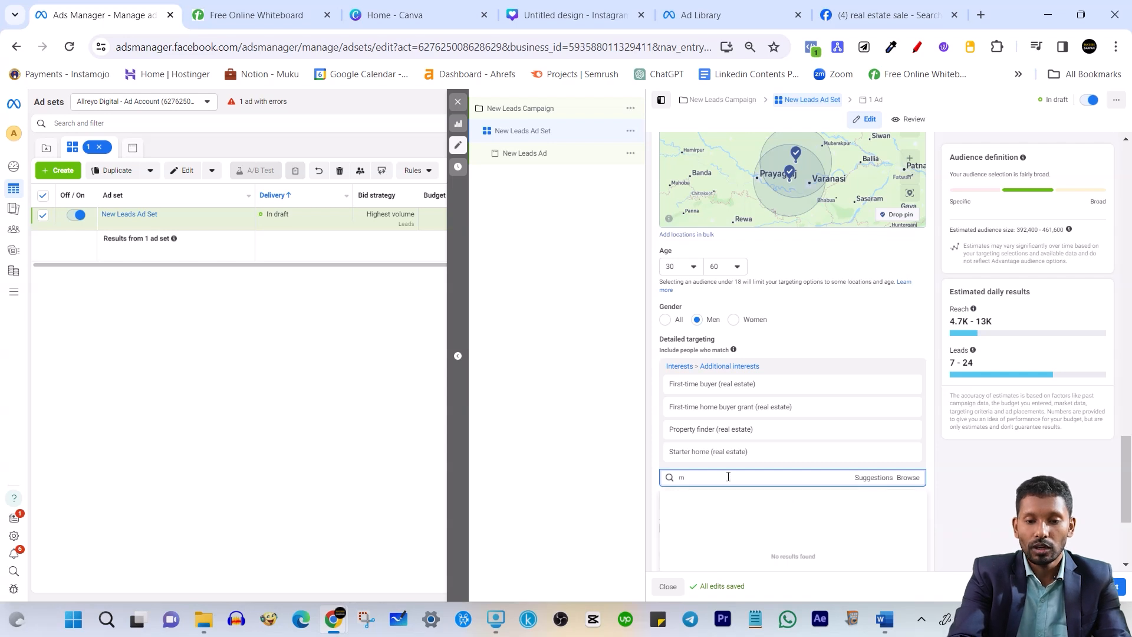
{"action": "mouse_move", "coordinate": [744, 497]}
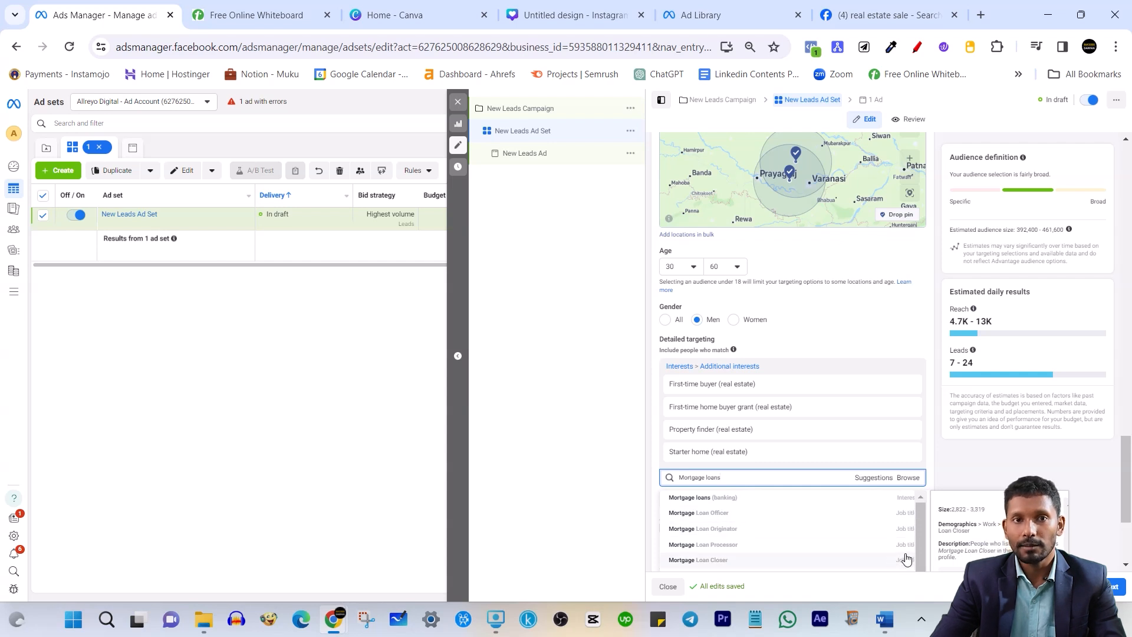
{"action": "left_click", "coordinate": [897, 501]}
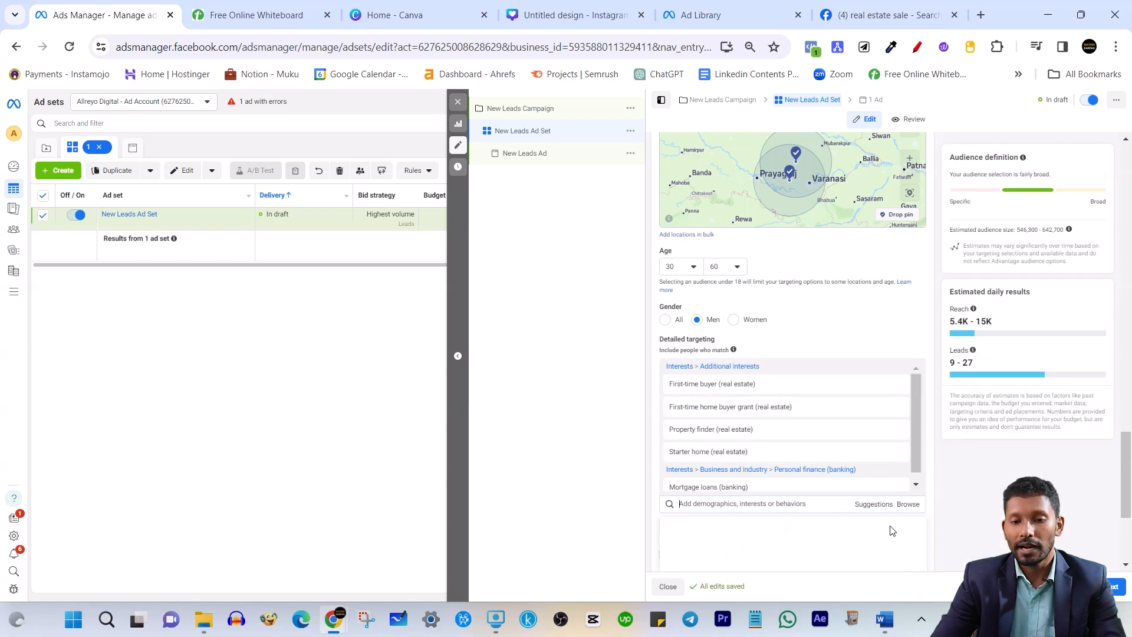
Search 'Mortgage' again and add the Mortgage calculator (credit & lending) interest
{"action": "left_click", "coordinate": [805, 503]}
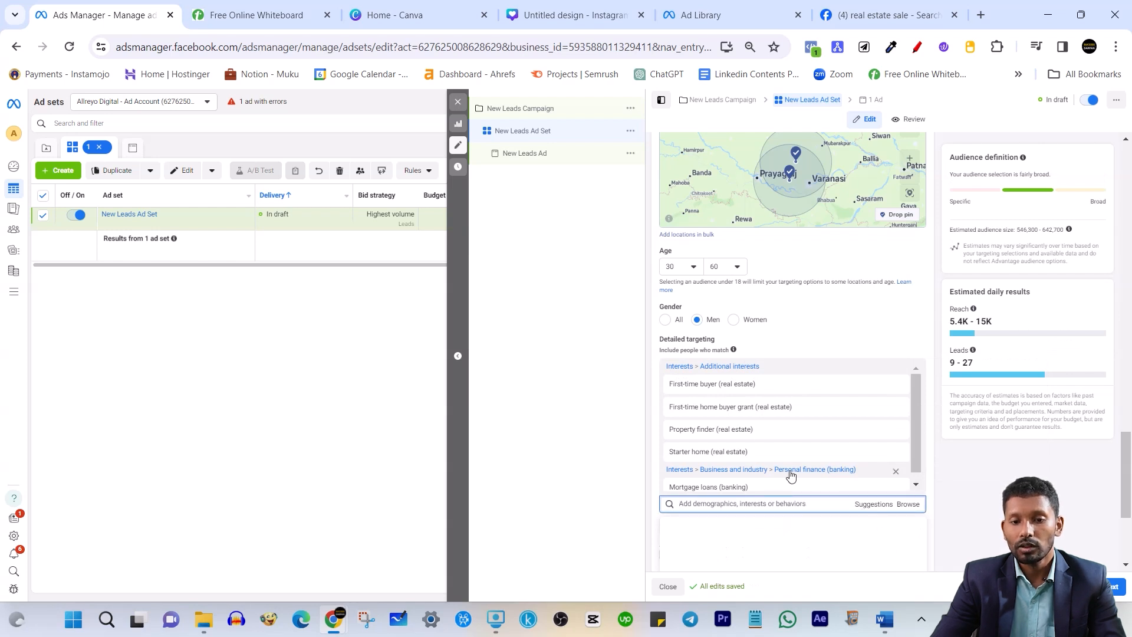
{"action": "scroll", "coordinate": [730, 431], "scroll_direction": "down", "scroll_amount": 1}
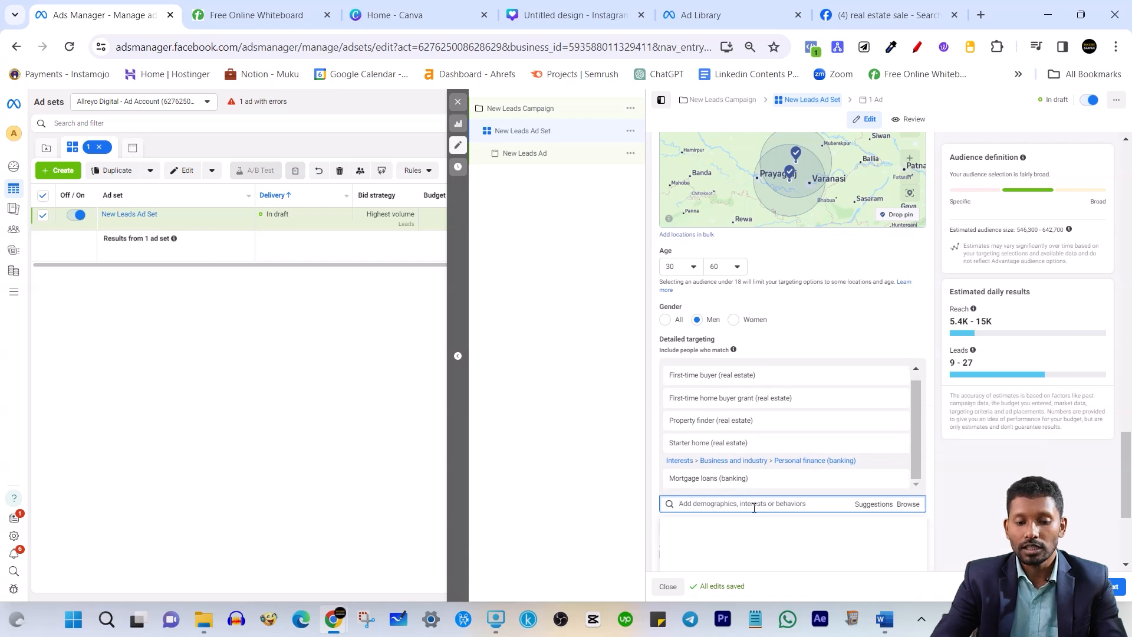
{"action": "type", "text": "Mortgage loans"}
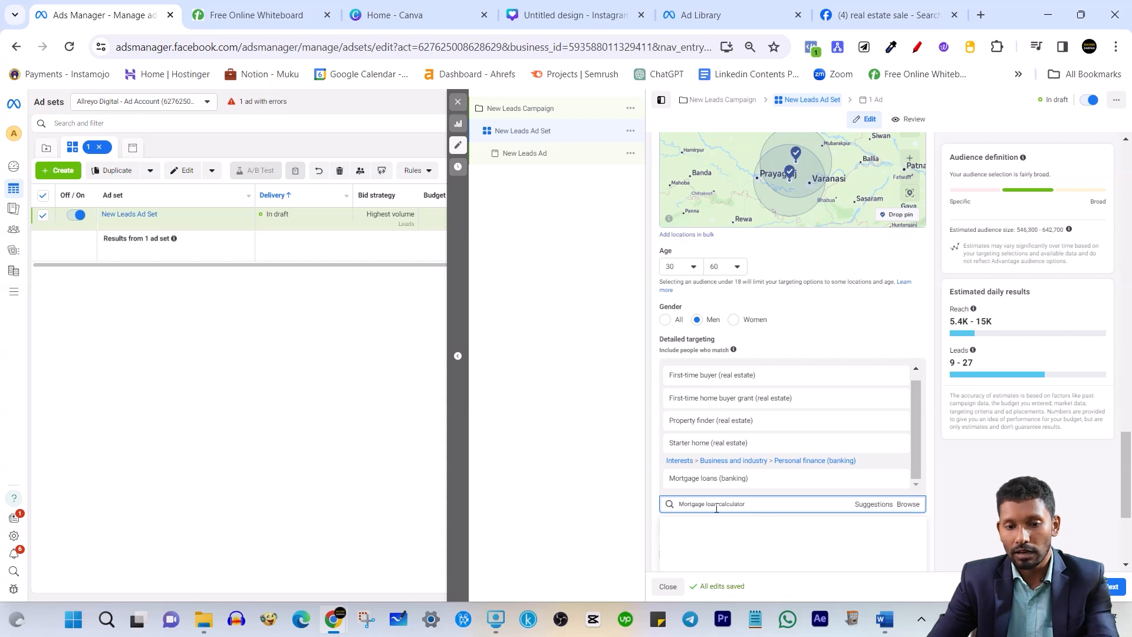
{"action": "key", "text": "BackSpace"}
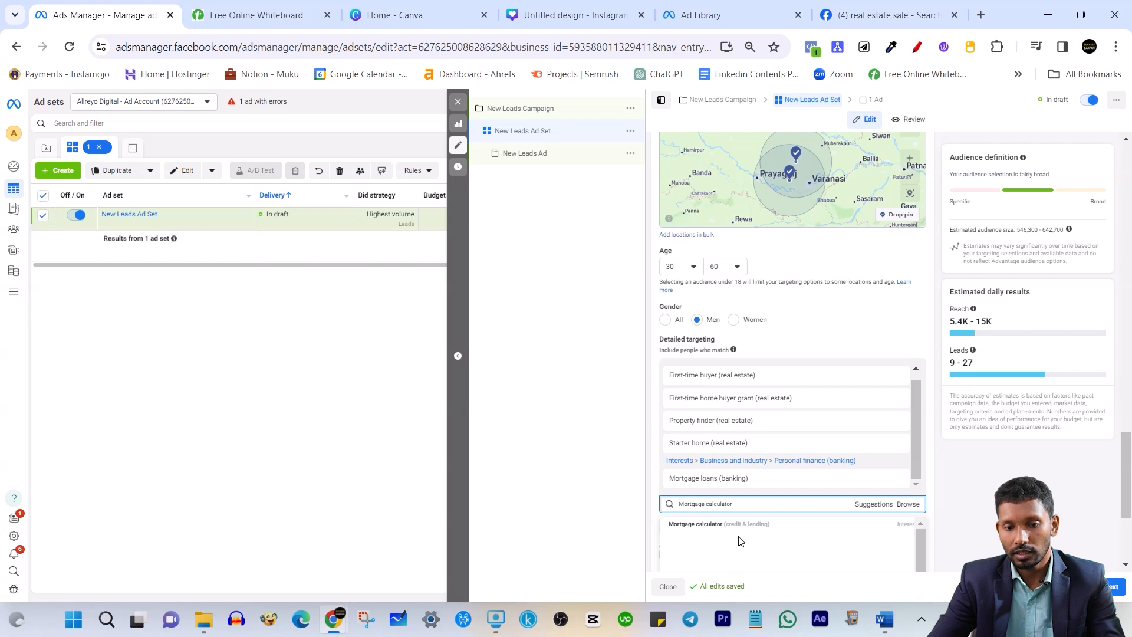
{"action": "left_click", "coordinate": [719, 528]}
Close the empty suggestions list and review the updated 545,600–641,900 audience estimate
{"action": "scroll", "coordinate": [766, 433], "scroll_direction": "up", "scroll_amount": 1}
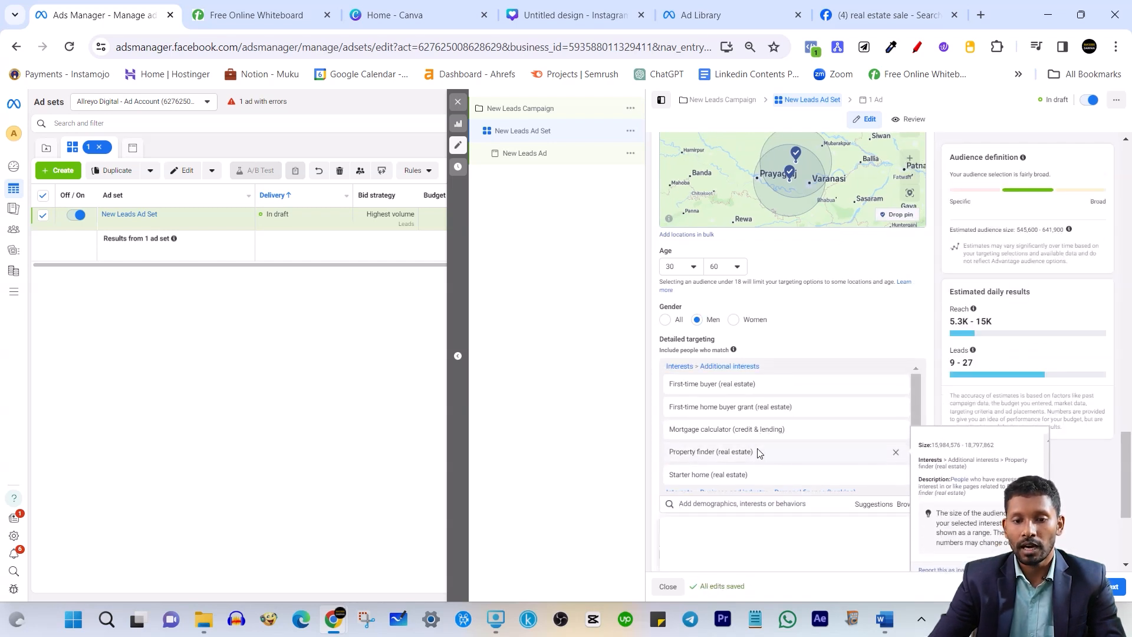
{"action": "scroll", "coordinate": [760, 448], "scroll_direction": "down", "scroll_amount": 1}
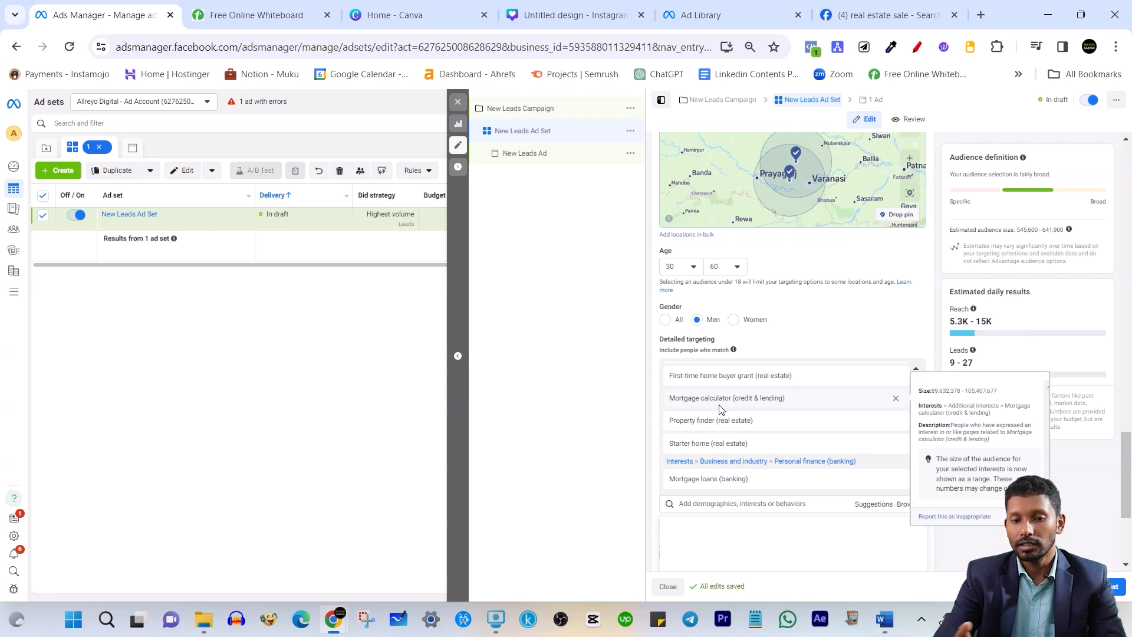
{"action": "scroll", "coordinate": [719, 407], "scroll_direction": "up", "scroll_amount": 1}
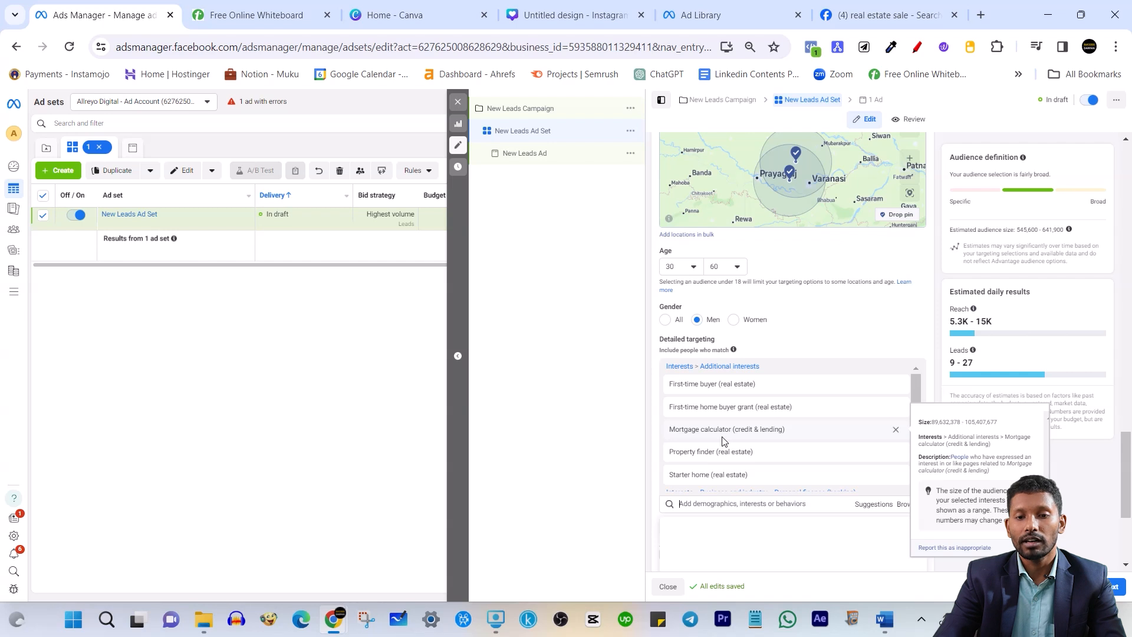
{"action": "left_click", "coordinate": [956, 281]}
{"action": "scroll", "coordinate": [908, 339], "scroll_direction": "down", "scroll_amount": 1}
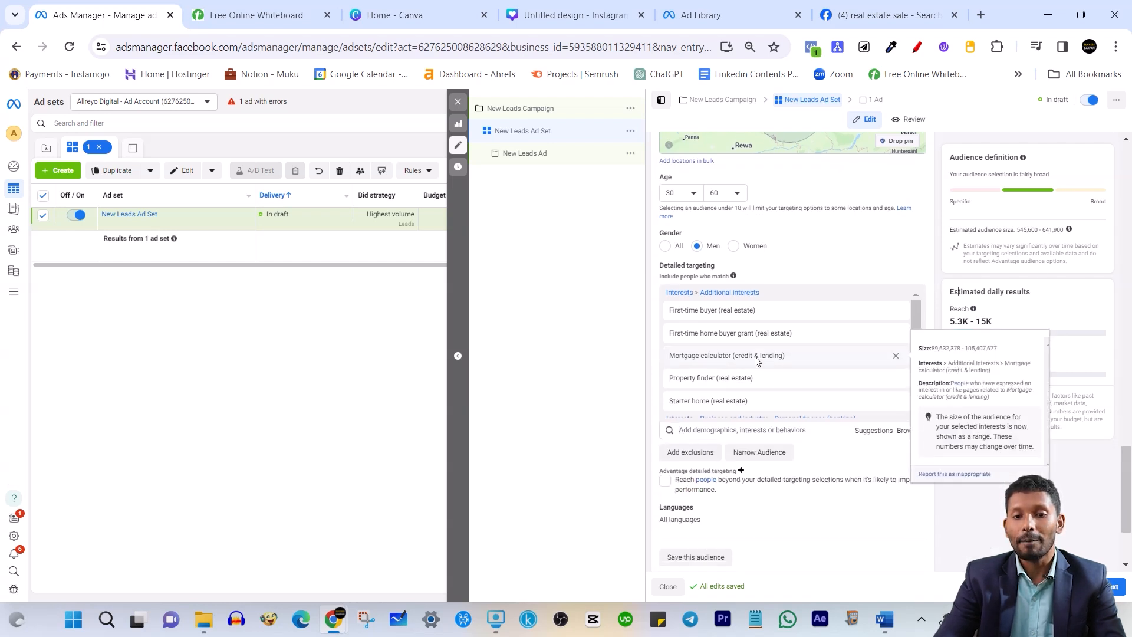
{"action": "scroll", "coordinate": [750, 355], "scroll_direction": "up", "scroll_amount": 1}
{"action": "scroll", "coordinate": [747, 374], "scroll_direction": "down", "scroll_amount": 1}
{"action": "scroll", "coordinate": [744, 389], "scroll_direction": "up", "scroll_amount": 1}
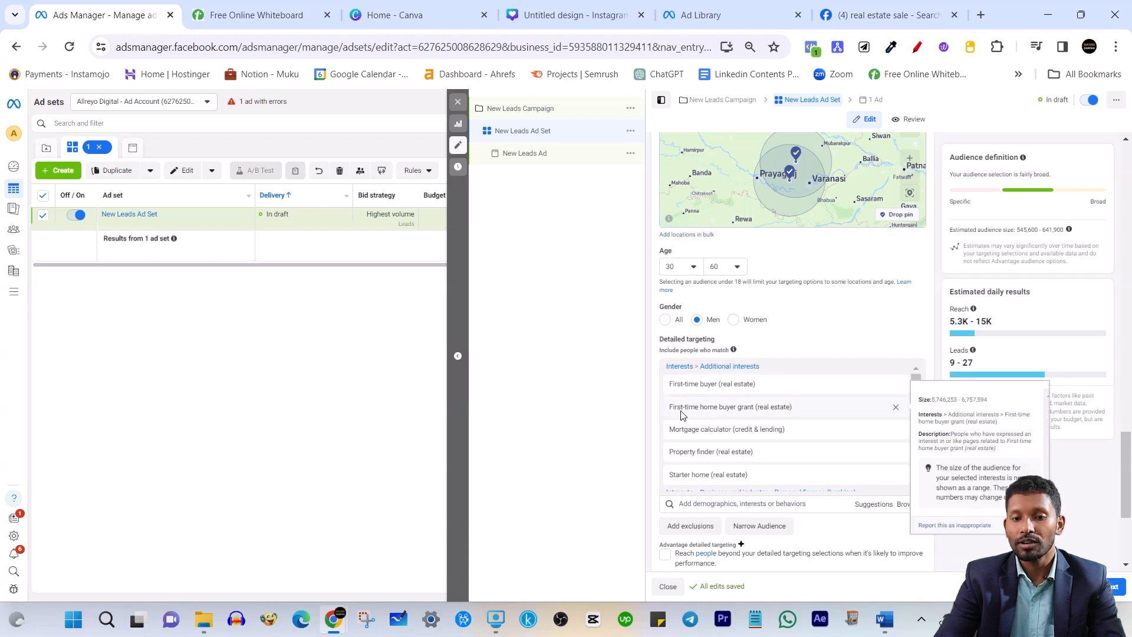
{"action": "scroll", "coordinate": [728, 430], "scroll_direction": "down", "scroll_amount": 1}
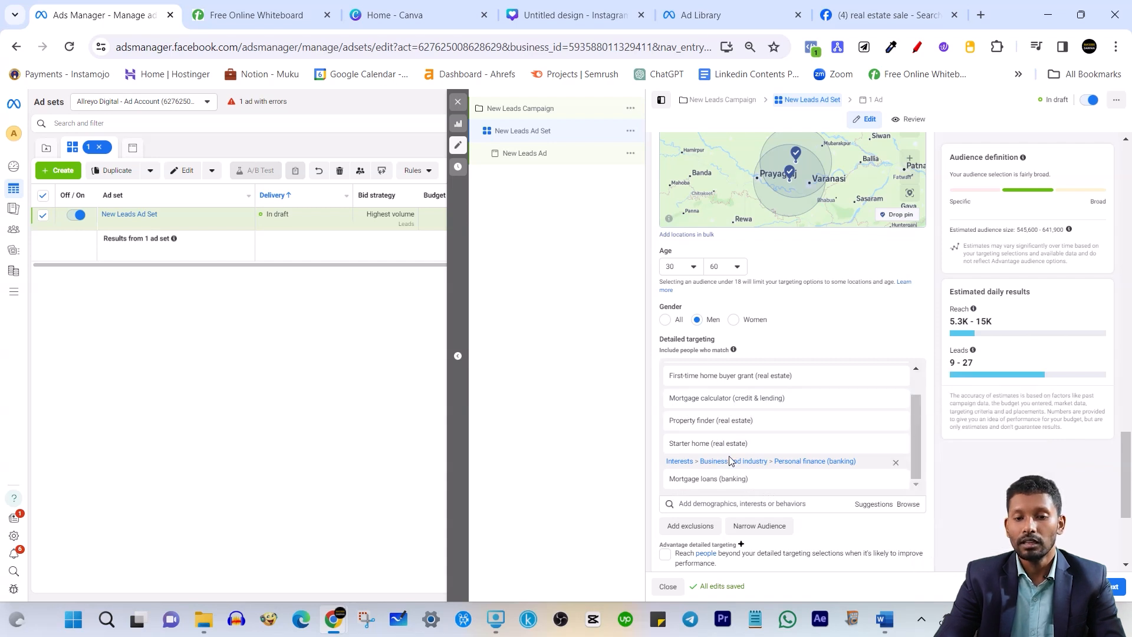
{"action": "scroll", "coordinate": [923, 457], "scroll_direction": "down", "scroll_amount": 2}
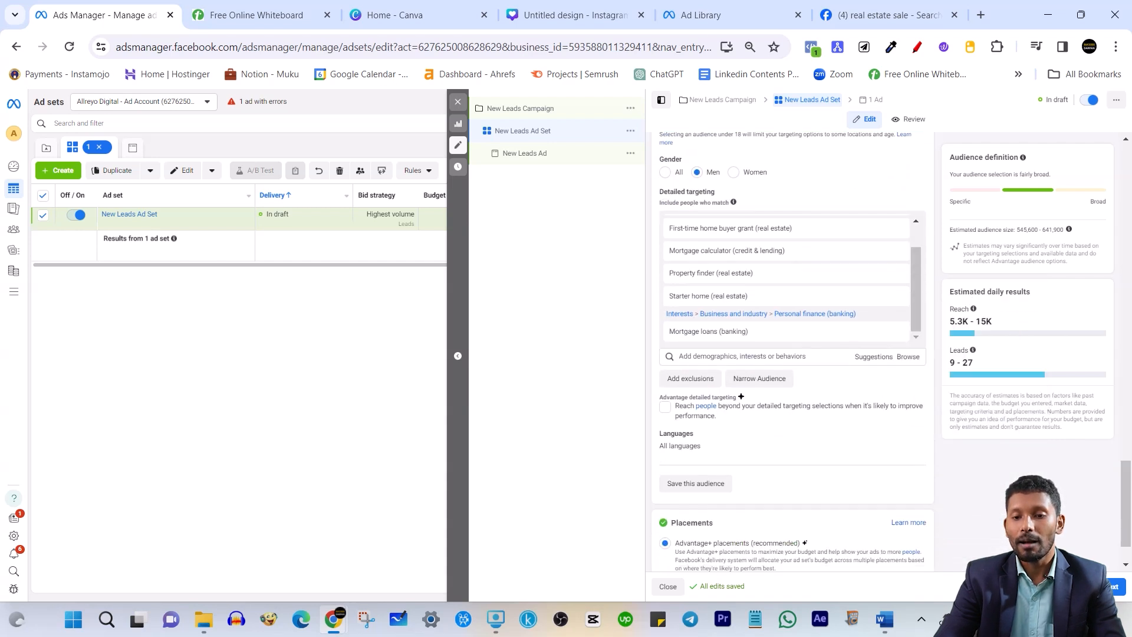
Open the Exclude people who match search field in detailed targeting
{"action": "left_click", "coordinate": [686, 383]}
{"action": "left_click", "coordinate": [709, 420]}
{"action": "scroll", "coordinate": [755, 428], "scroll_direction": "up", "scroll_amount": 1}
{"action": "left_click", "coordinate": [1008, 479]}
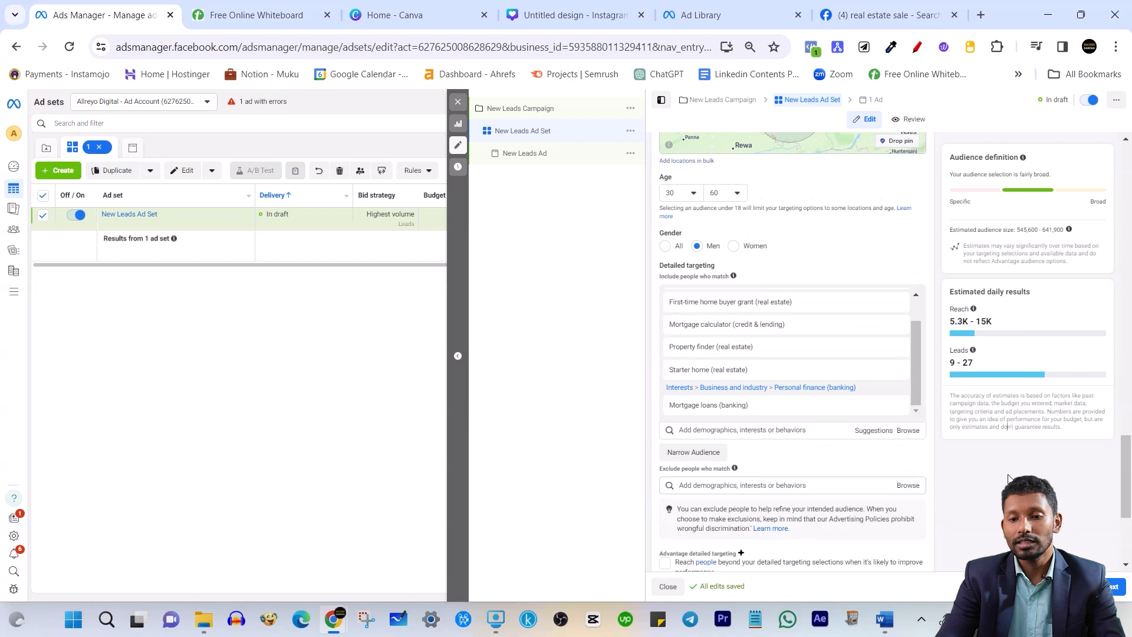
{"action": "left_click", "coordinate": [720, 484]}
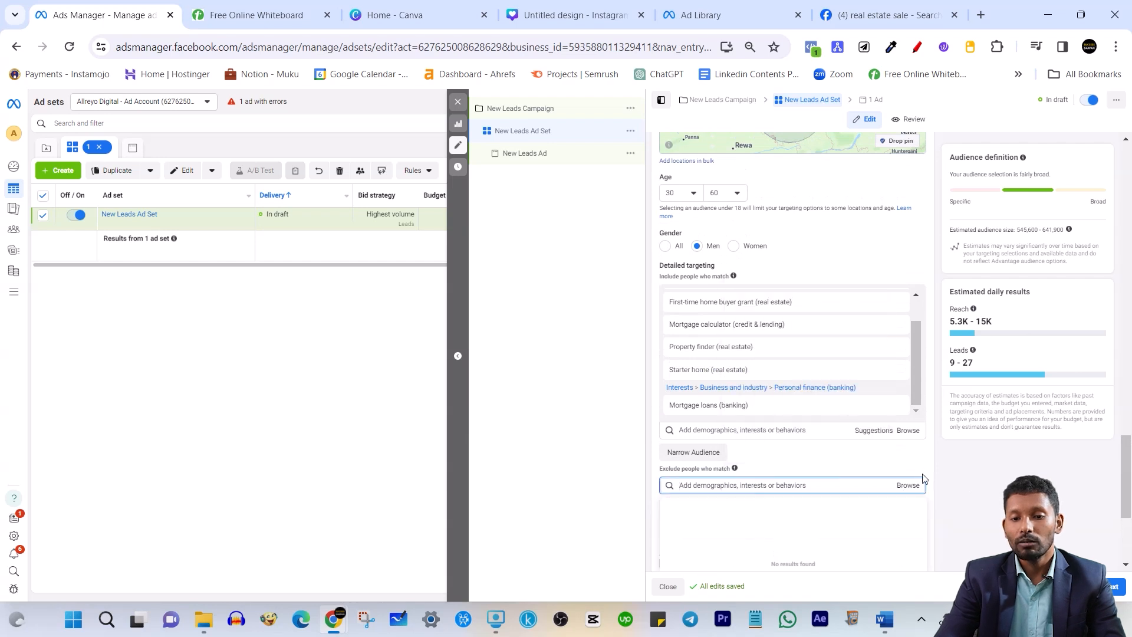
{"action": "left_click", "coordinate": [967, 475]}
{"action": "left_click", "coordinate": [701, 486]}
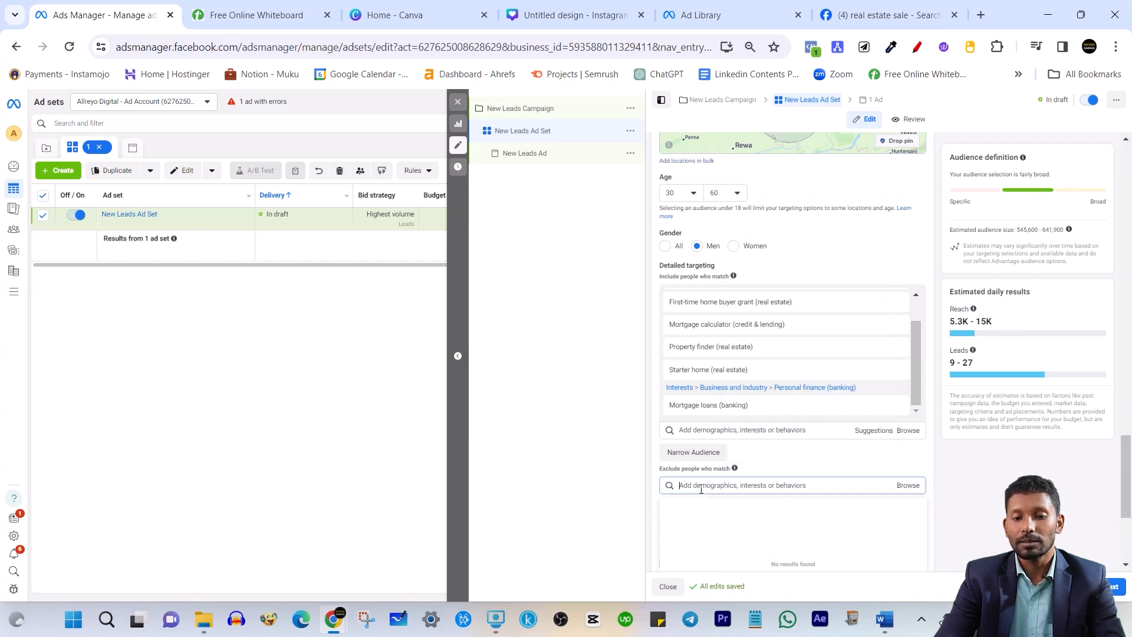
{"action": "left_click", "coordinate": [964, 474]}
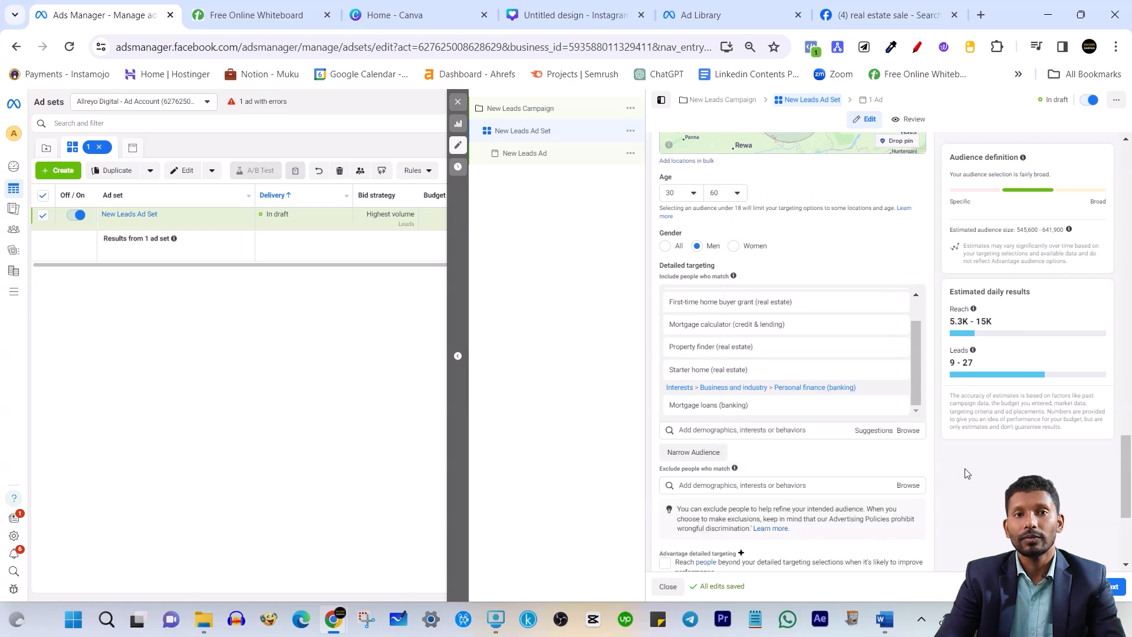
{"action": "left_click", "coordinate": [722, 429]}
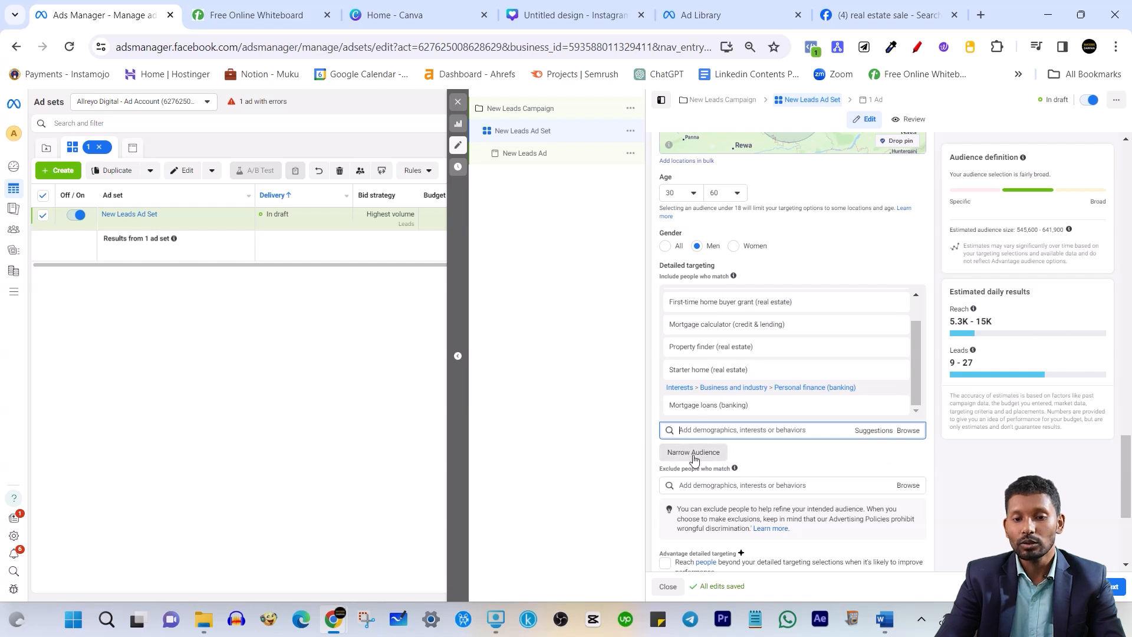
{"action": "mouse_move", "coordinate": [733, 410]}
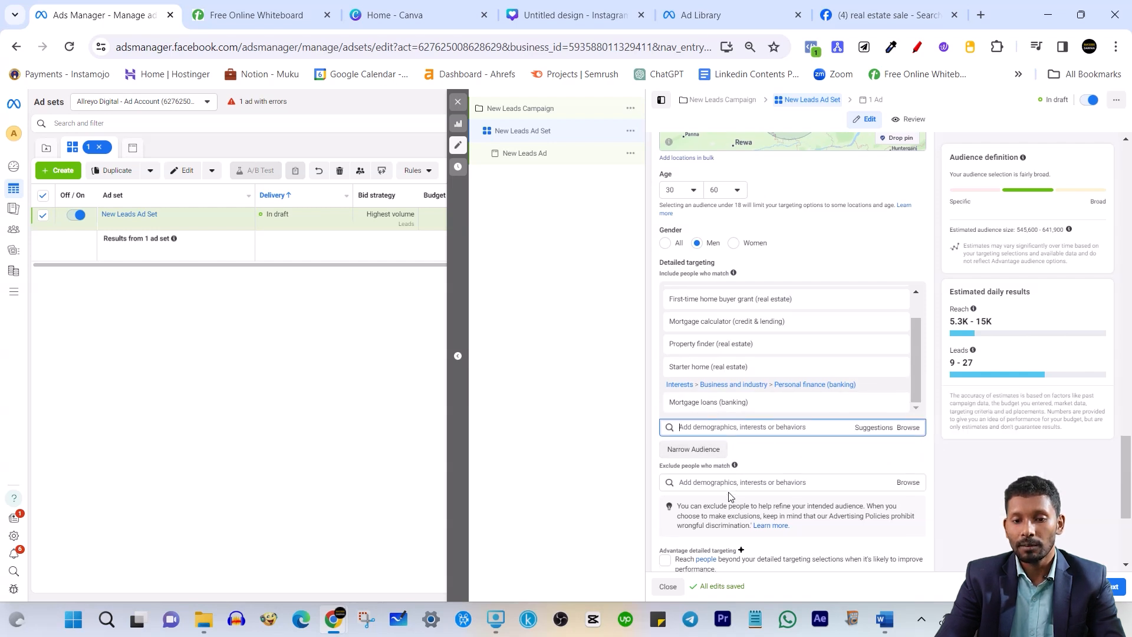
{"action": "scroll", "coordinate": [700, 408], "scroll_direction": "down", "scroll_amount": 1}
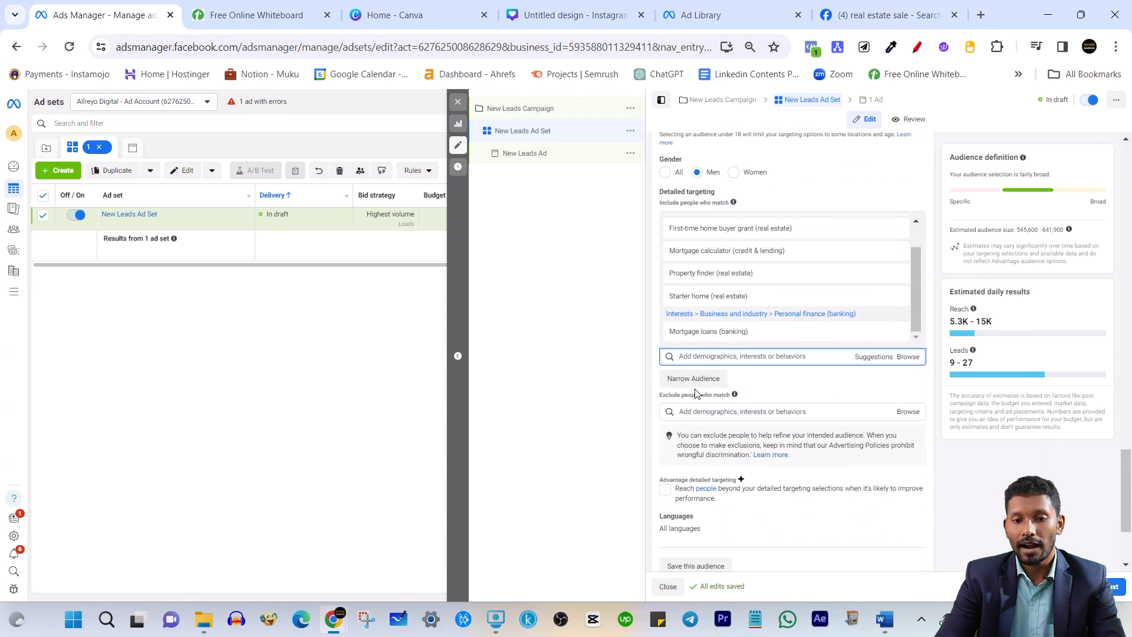
{"action": "left_click", "coordinate": [740, 410]}
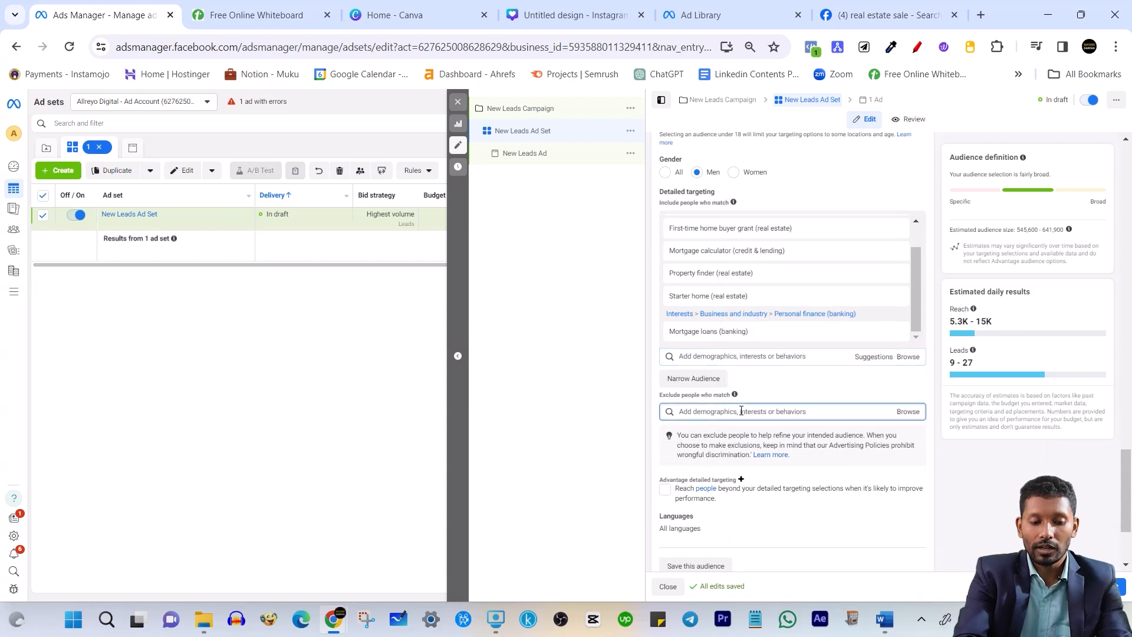
Exclude the Real Estate Agent/Broker, Agent/Salesperson and Consultant/Agent job titles
{"action": "type", "text": "real estate agent"}
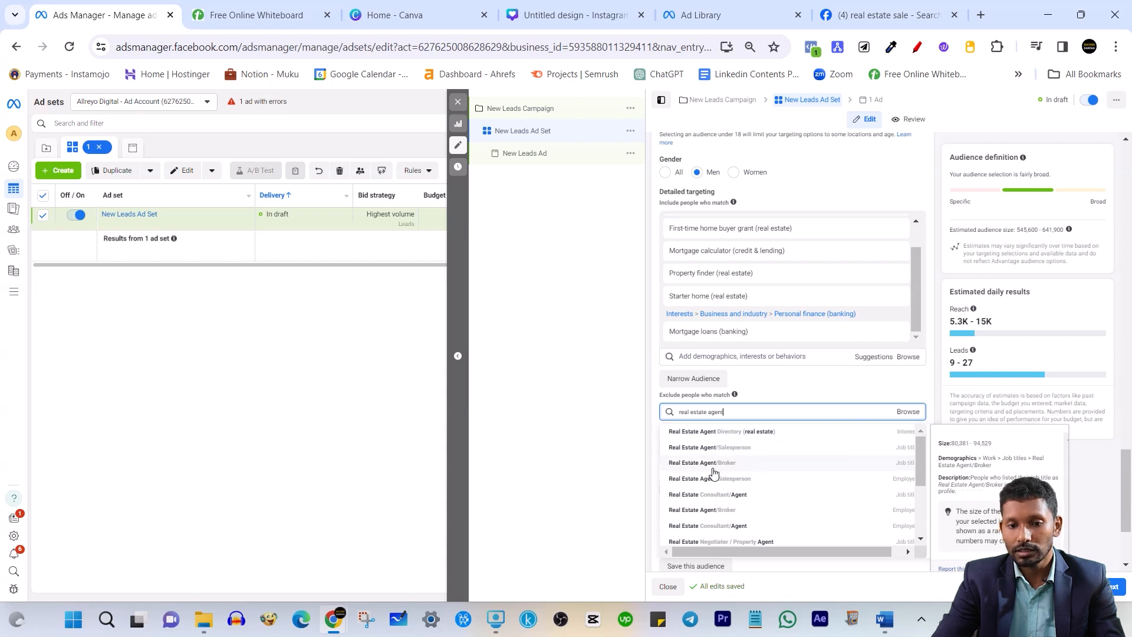
{"action": "left_click", "coordinate": [720, 463]}
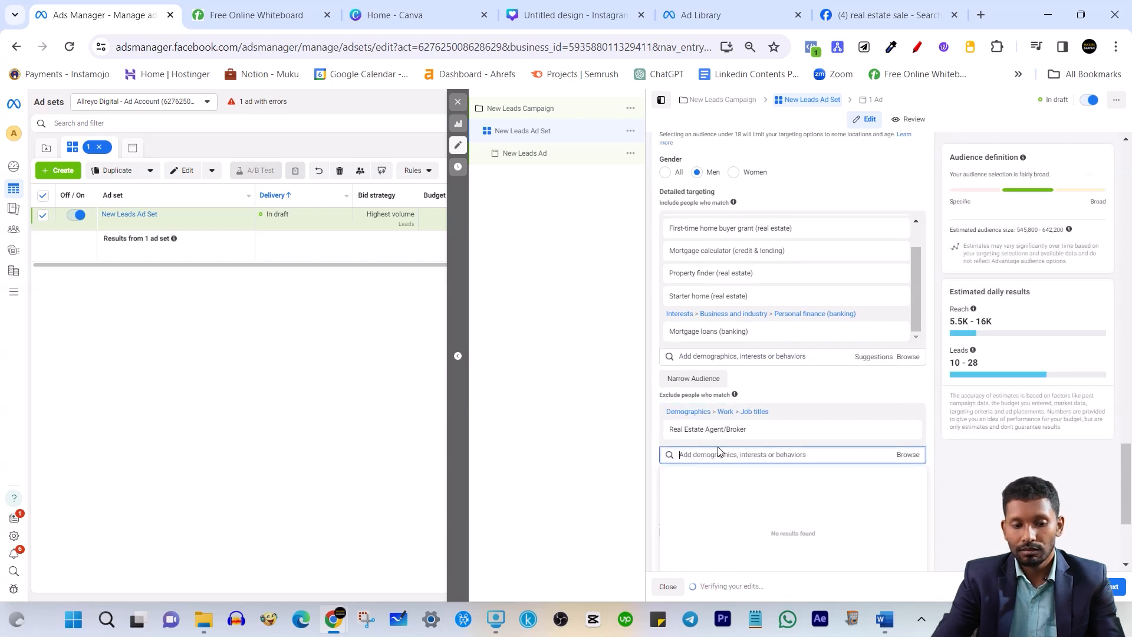
{"action": "type", "text": "real estate agent"}
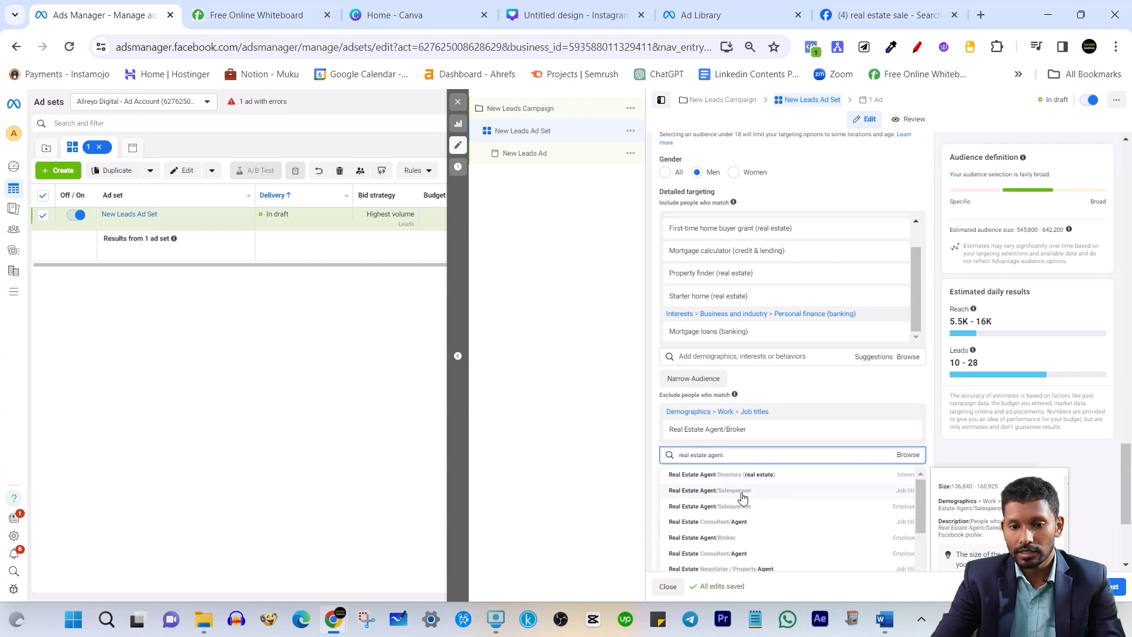
{"action": "left_click", "coordinate": [742, 497]}
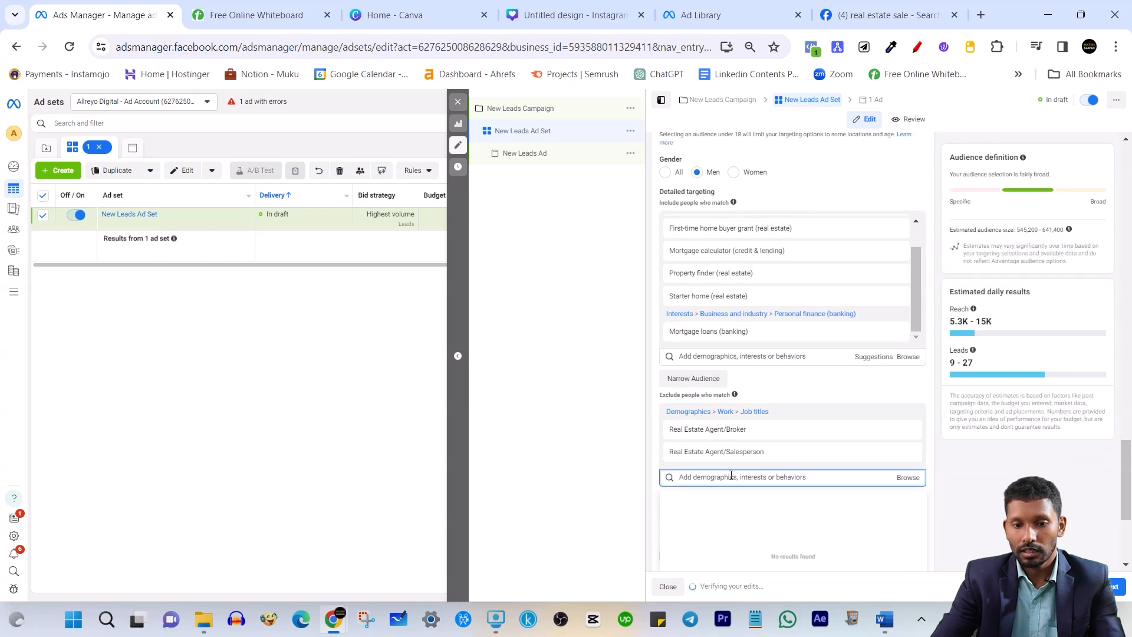
{"action": "type", "text": "real estat"}
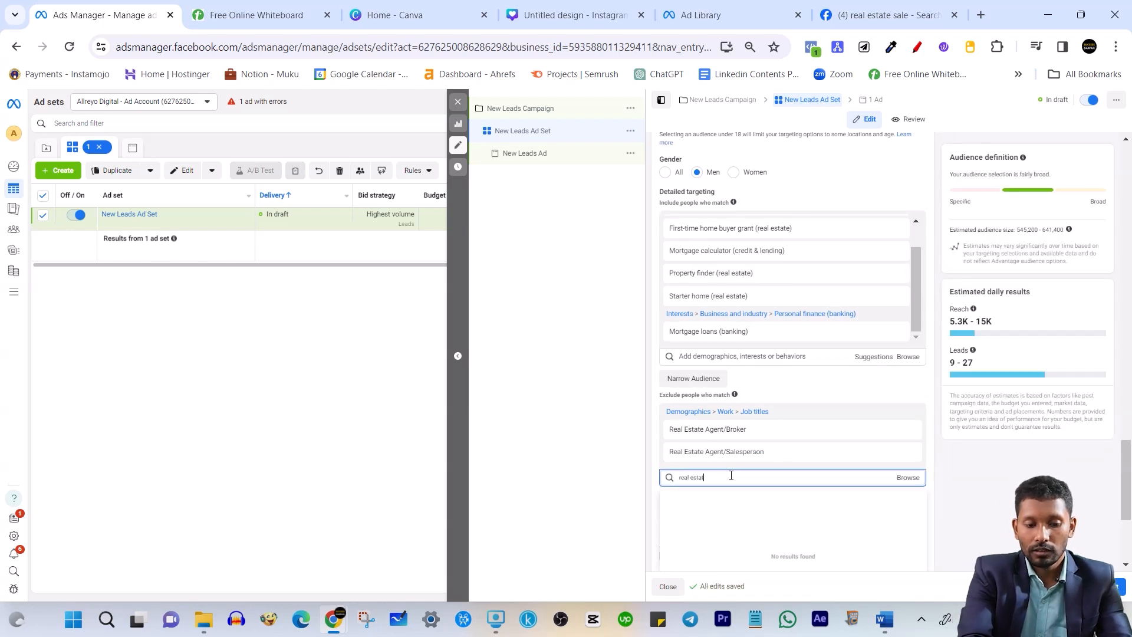
{"action": "type", "text": "e"}
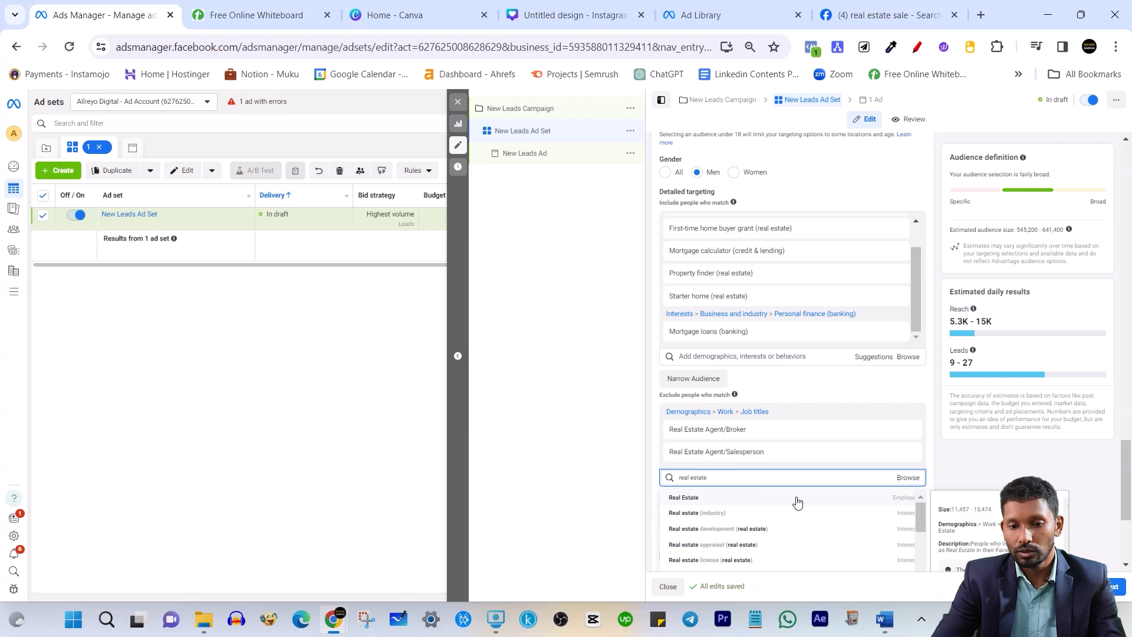
{"action": "type", "text": " agent"}
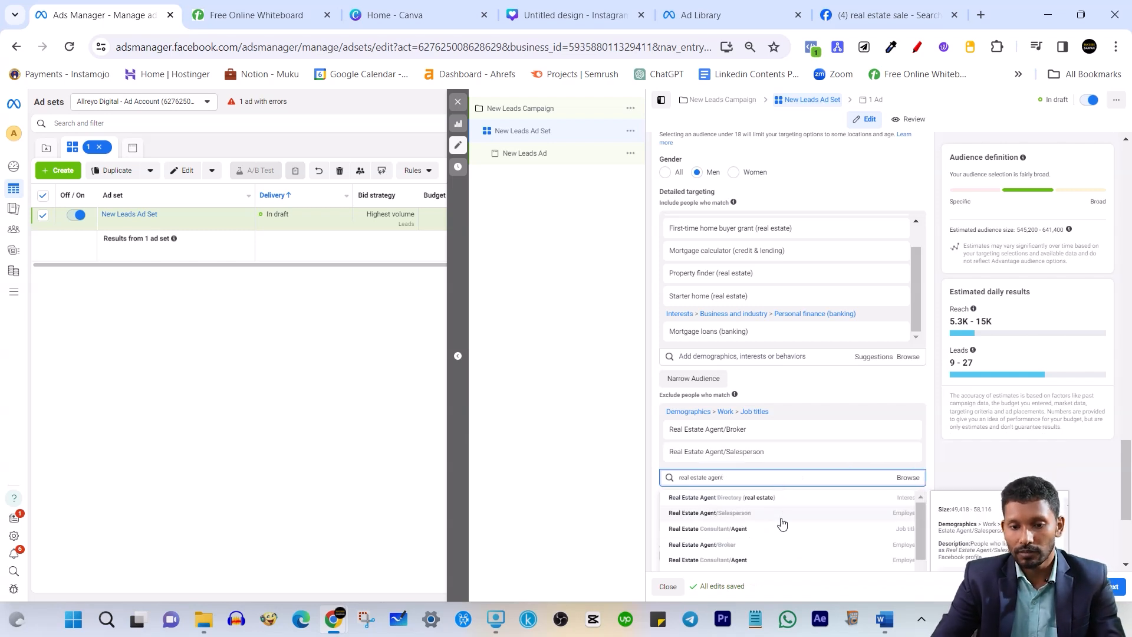
{"action": "left_click", "coordinate": [743, 533]}
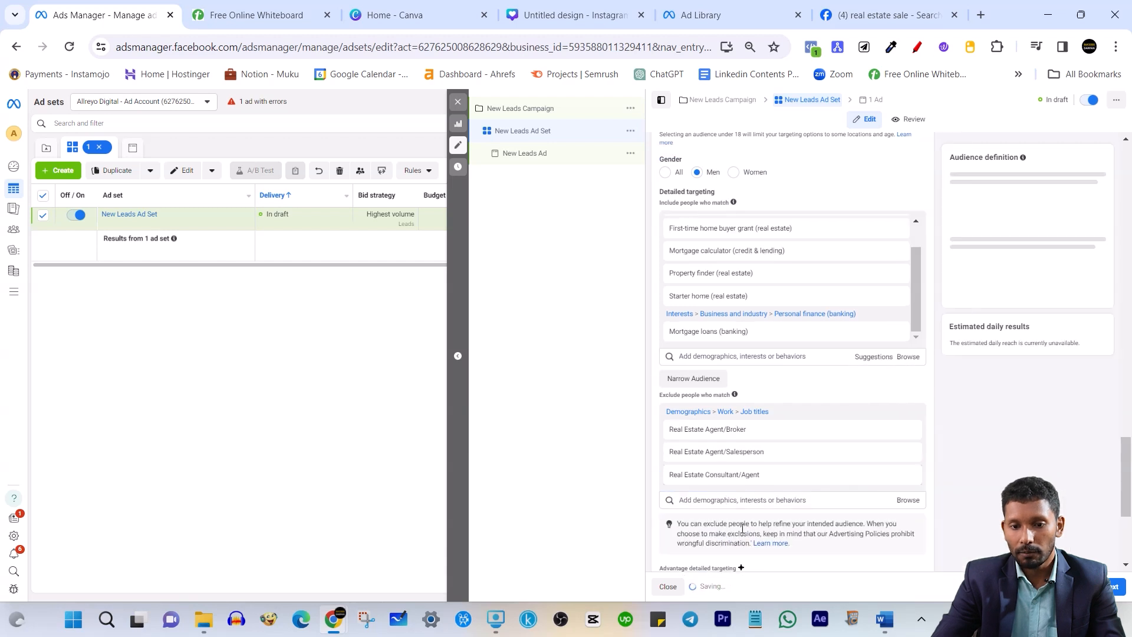
Exclude the Realtor job title as well
{"action": "scroll", "coordinate": [786, 445], "scroll_direction": "down", "scroll_amount": 1}
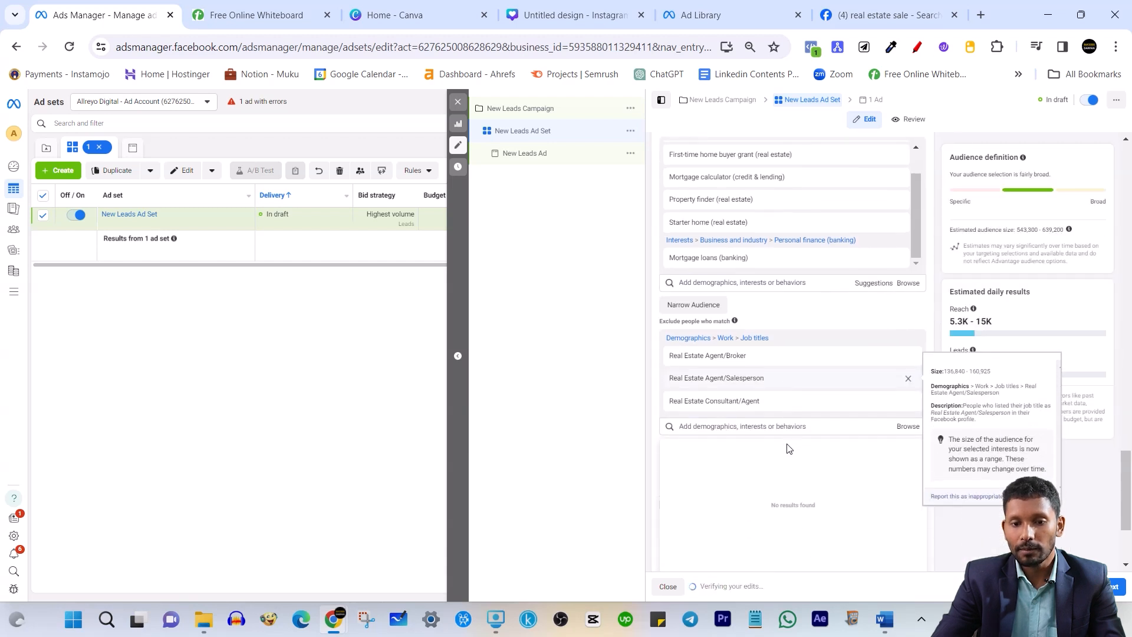
{"action": "left_click", "coordinate": [714, 426]}
{"action": "type", "text": "realtor"}
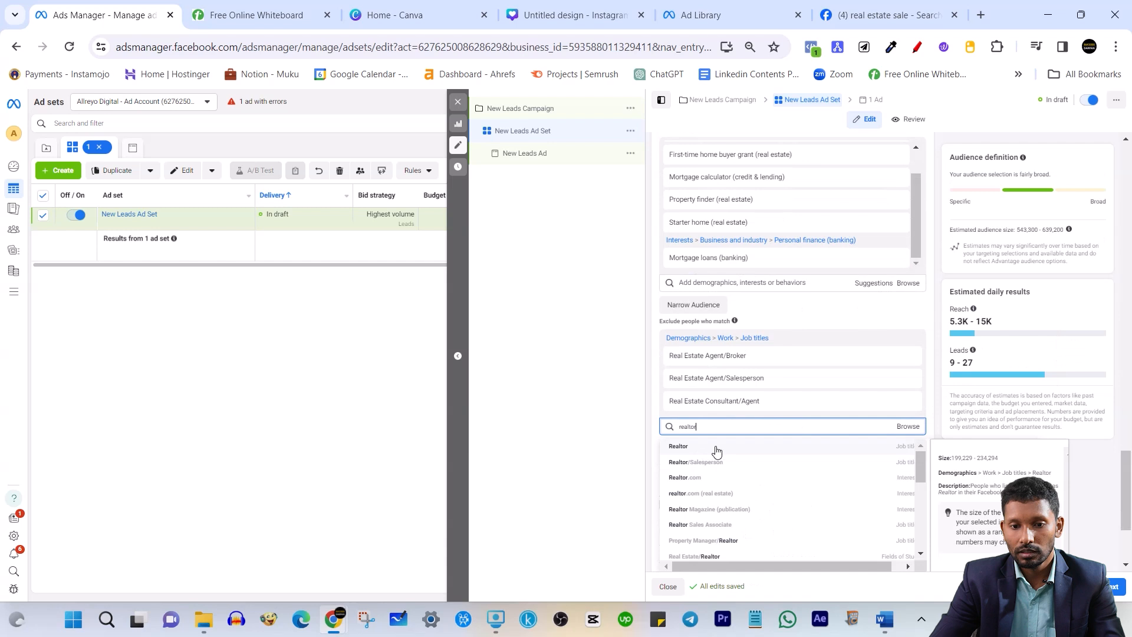
{"action": "left_click", "coordinate": [716, 448]}
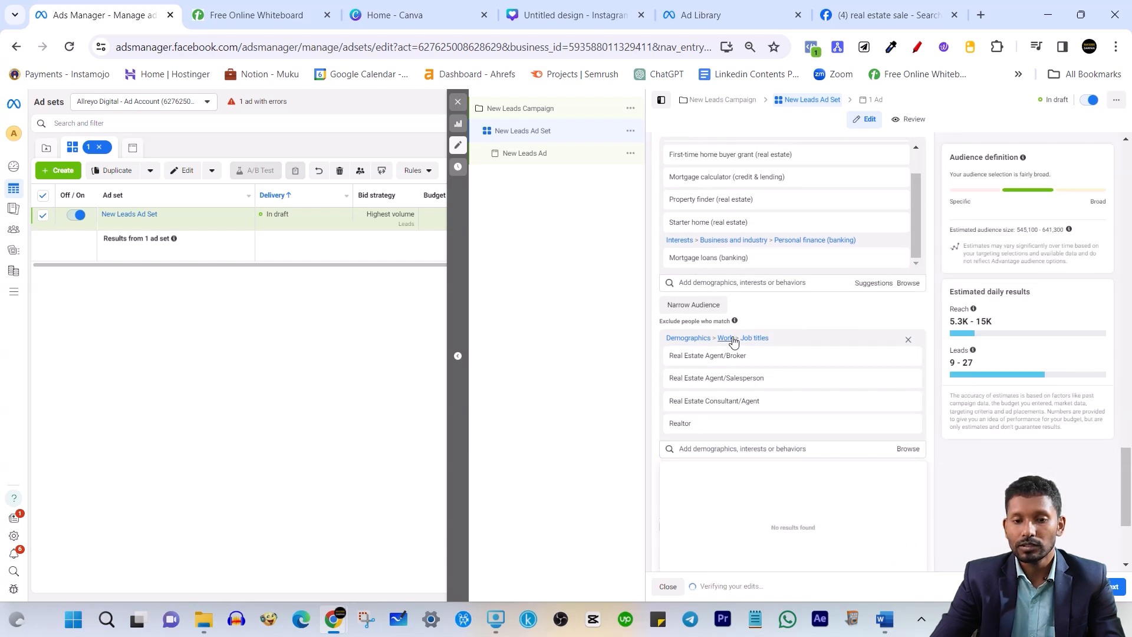
{"action": "left_click", "coordinate": [809, 454]}
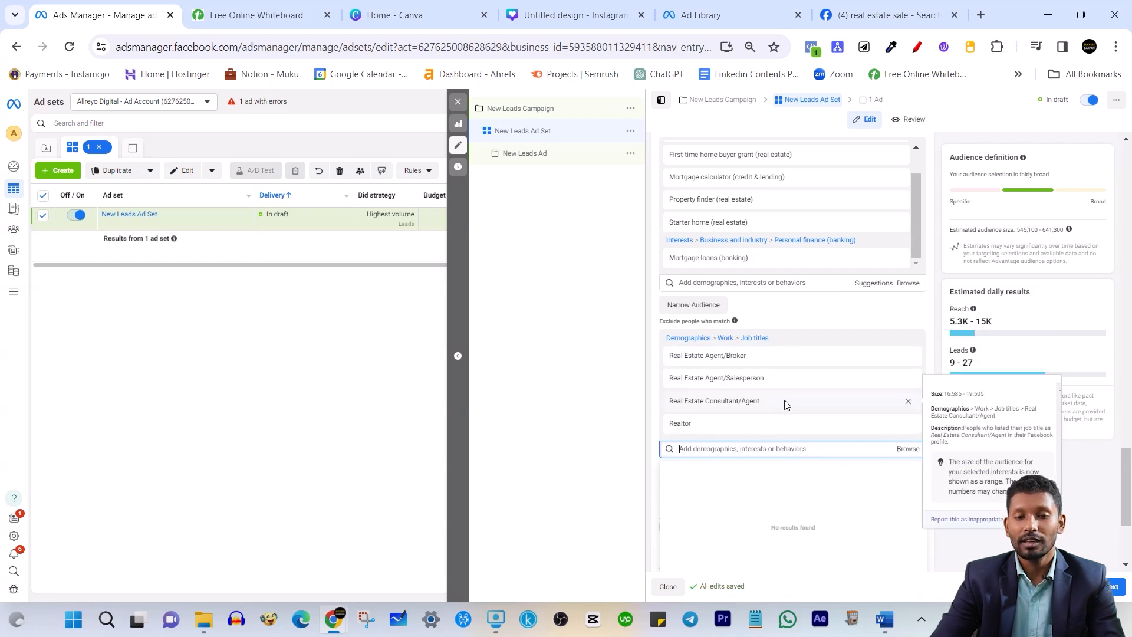
{"action": "scroll", "coordinate": [784, 404], "scroll_direction": "up", "scroll_amount": 3}
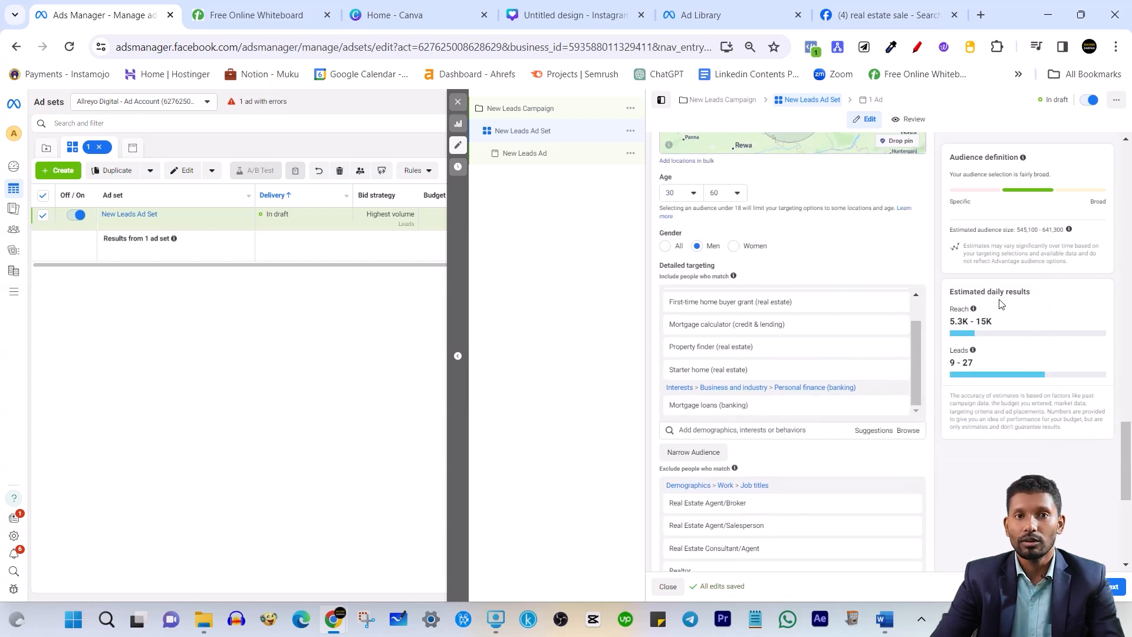
{"action": "scroll", "coordinate": [916, 320], "scroll_direction": "up", "scroll_amount": 1}
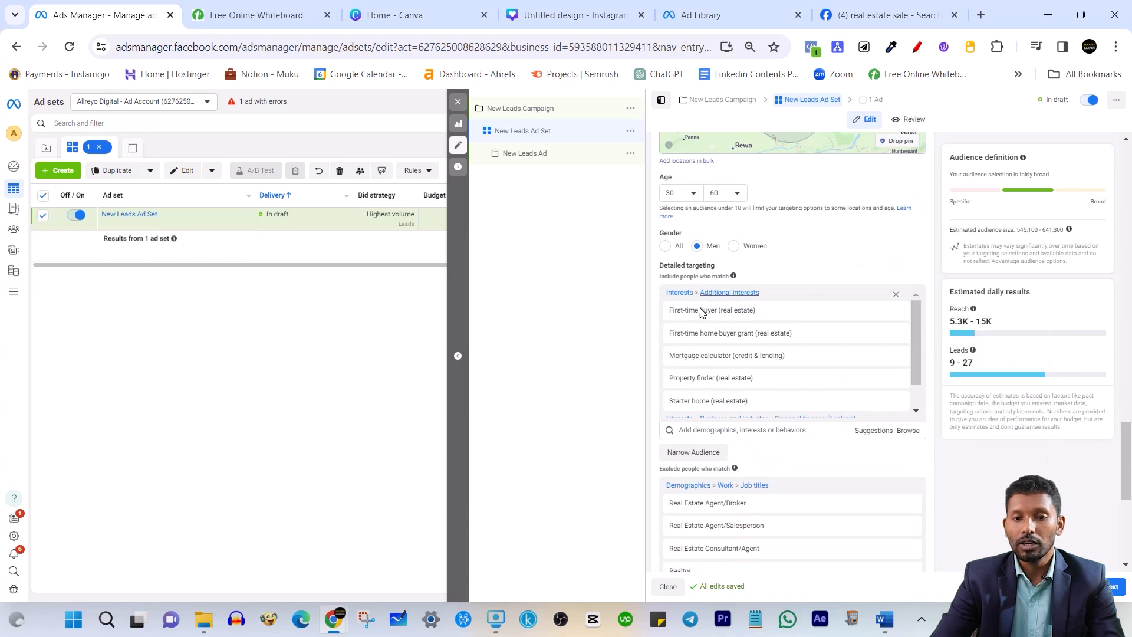
{"action": "scroll", "coordinate": [671, 372], "scroll_direction": "down", "scroll_amount": 1}
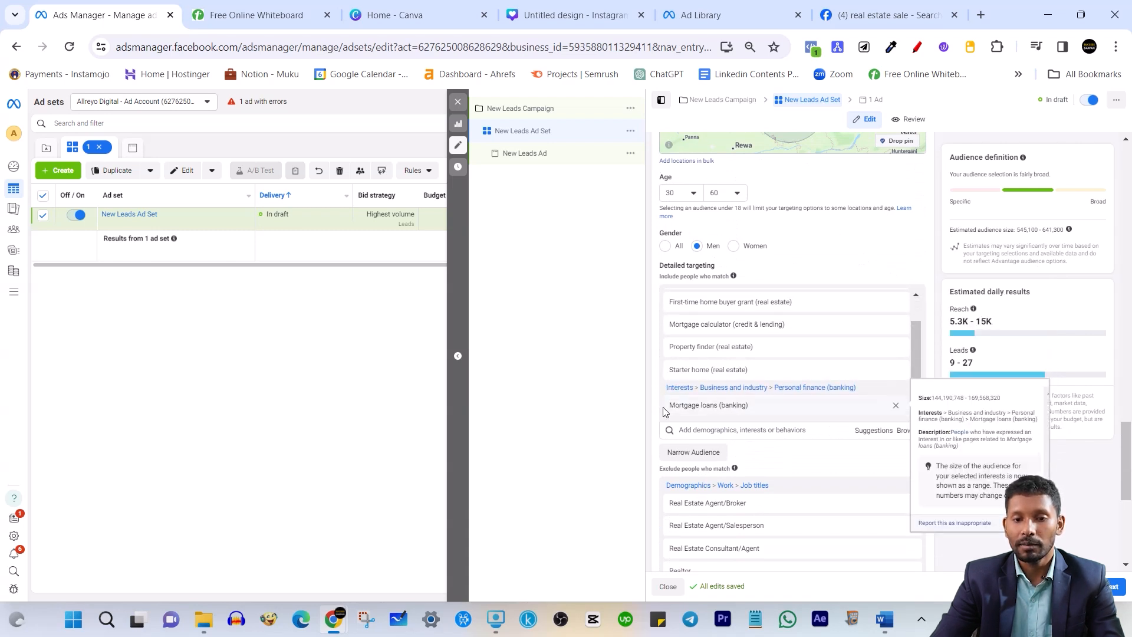
{"action": "scroll", "coordinate": [676, 309], "scroll_direction": "up", "scroll_amount": 1}
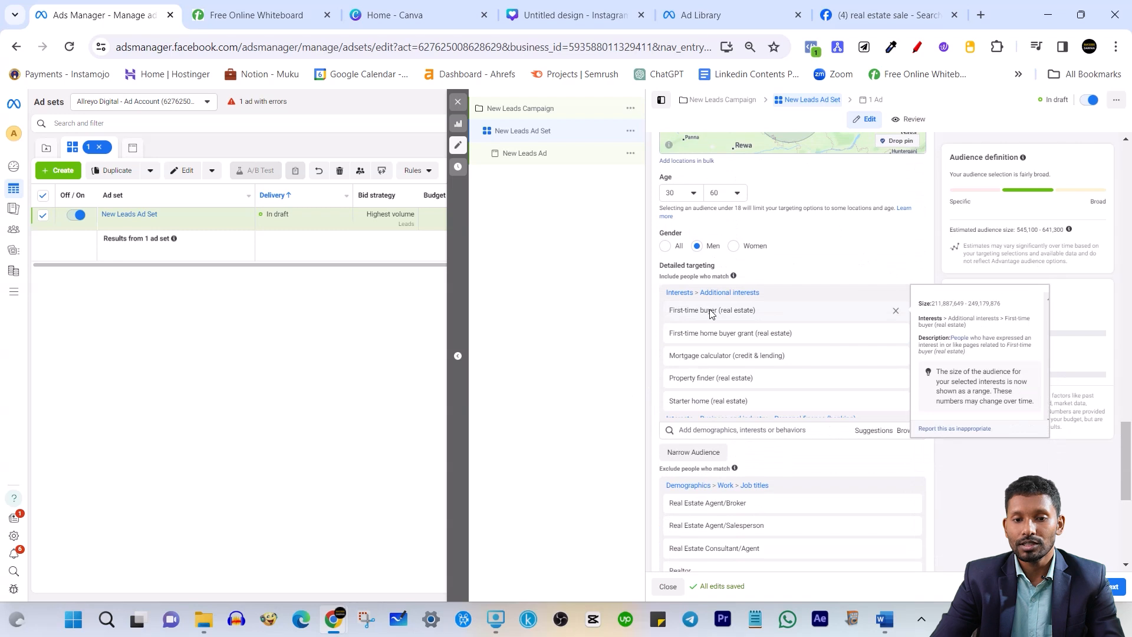
{"action": "scroll", "coordinate": [742, 383], "scroll_direction": "down", "scroll_amount": 1}
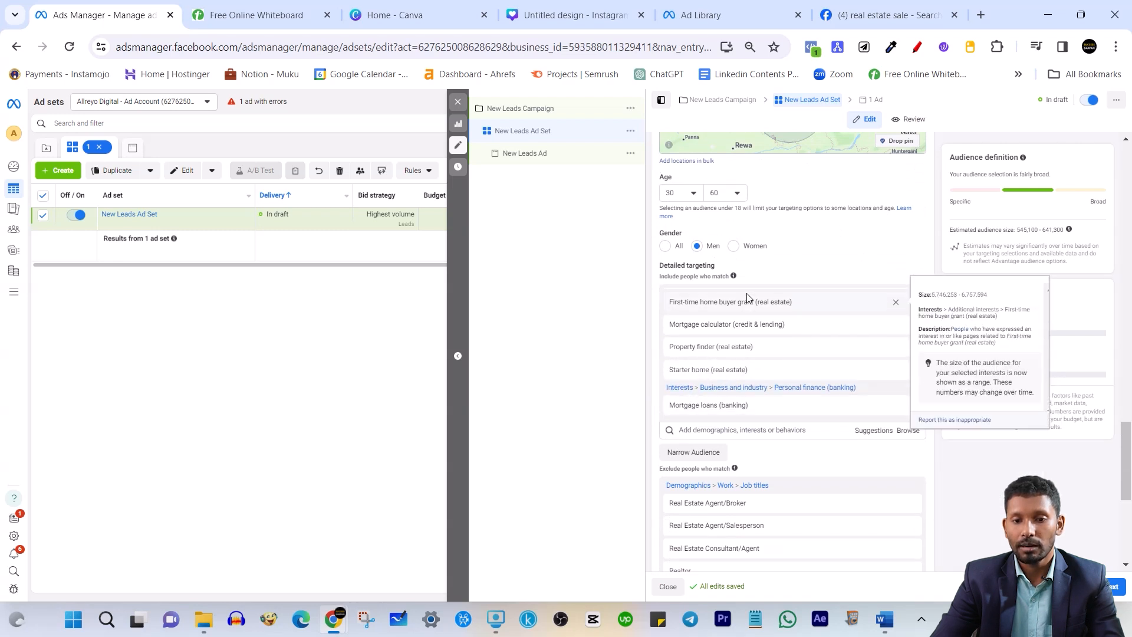
{"action": "scroll", "coordinate": [733, 318], "scroll_direction": "up", "scroll_amount": 2}
{"action": "scroll", "coordinate": [724, 333], "scroll_direction": "down", "scroll_amount": 2}
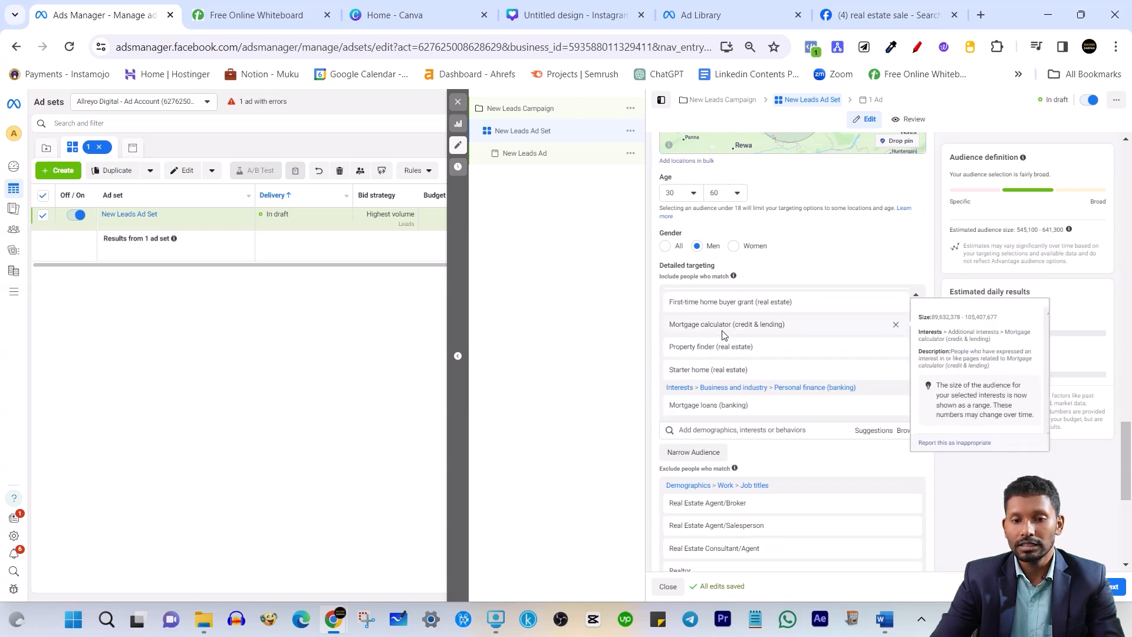
{"action": "left_click", "coordinate": [875, 430]}
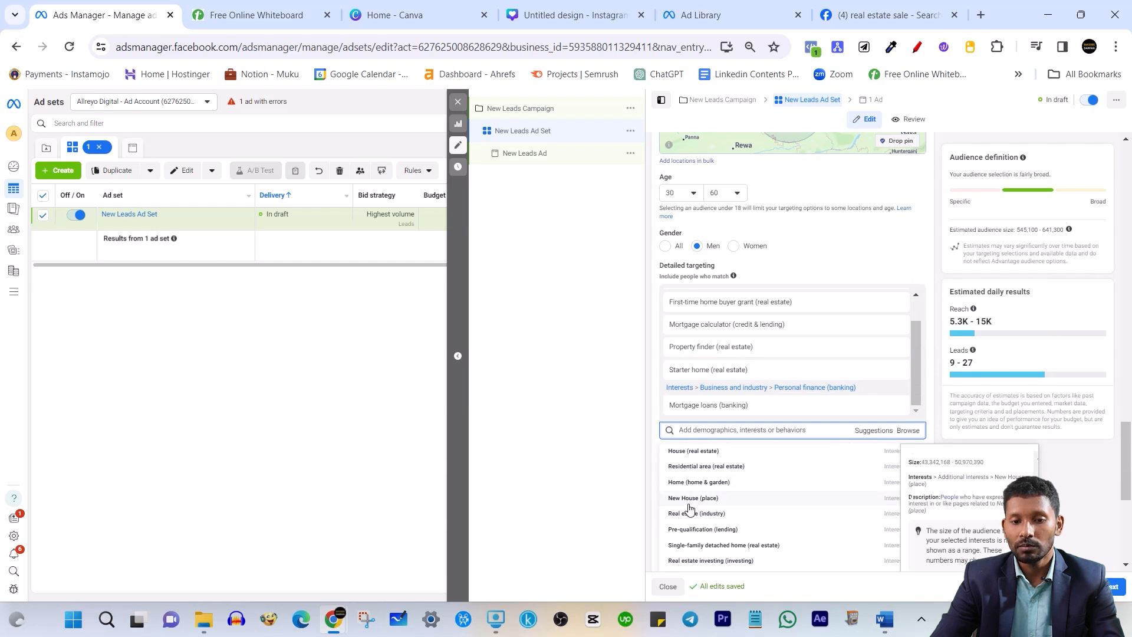
{"action": "scroll", "coordinate": [760, 512], "scroll_direction": "down", "scroll_amount": 1}
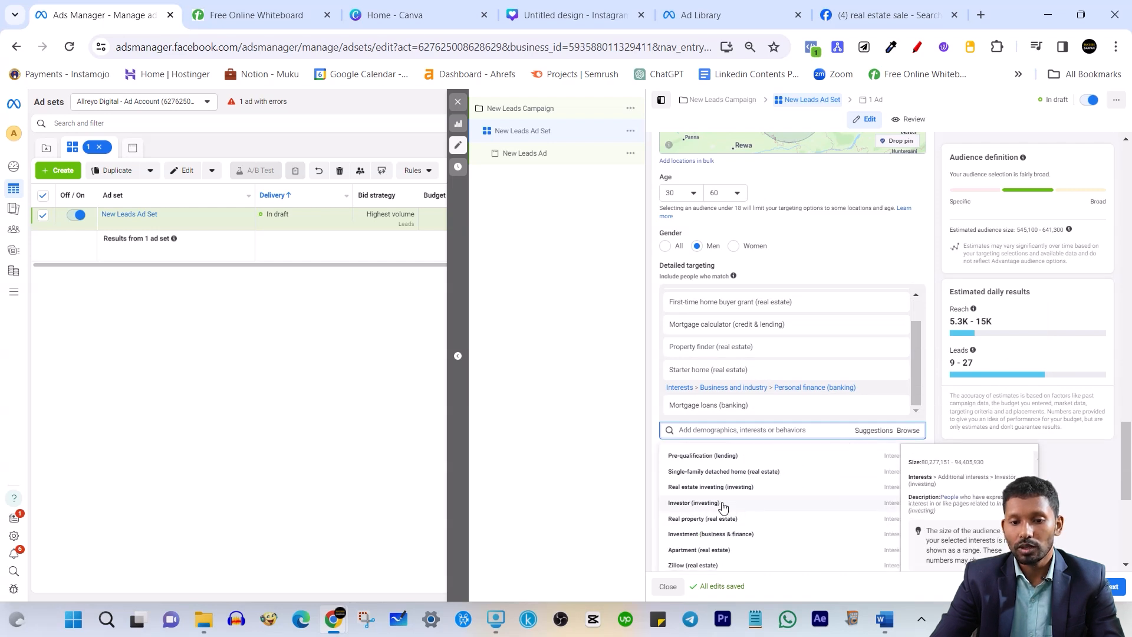
{"action": "scroll", "coordinate": [750, 462], "scroll_direction": "up", "scroll_amount": 1}
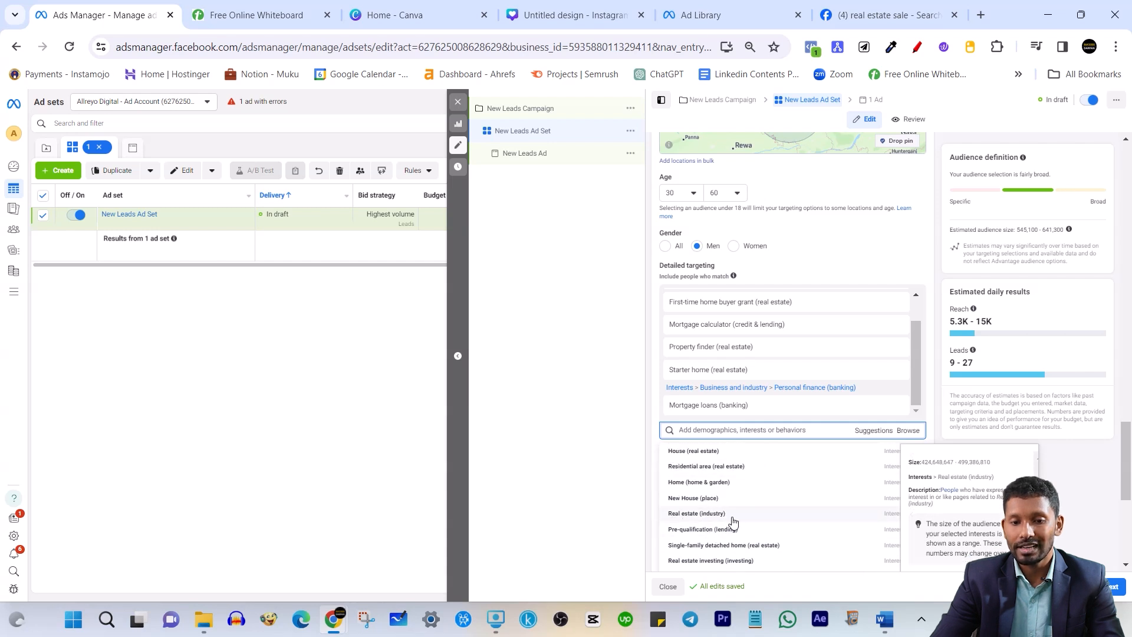
{"action": "left_click", "coordinate": [1013, 434]}
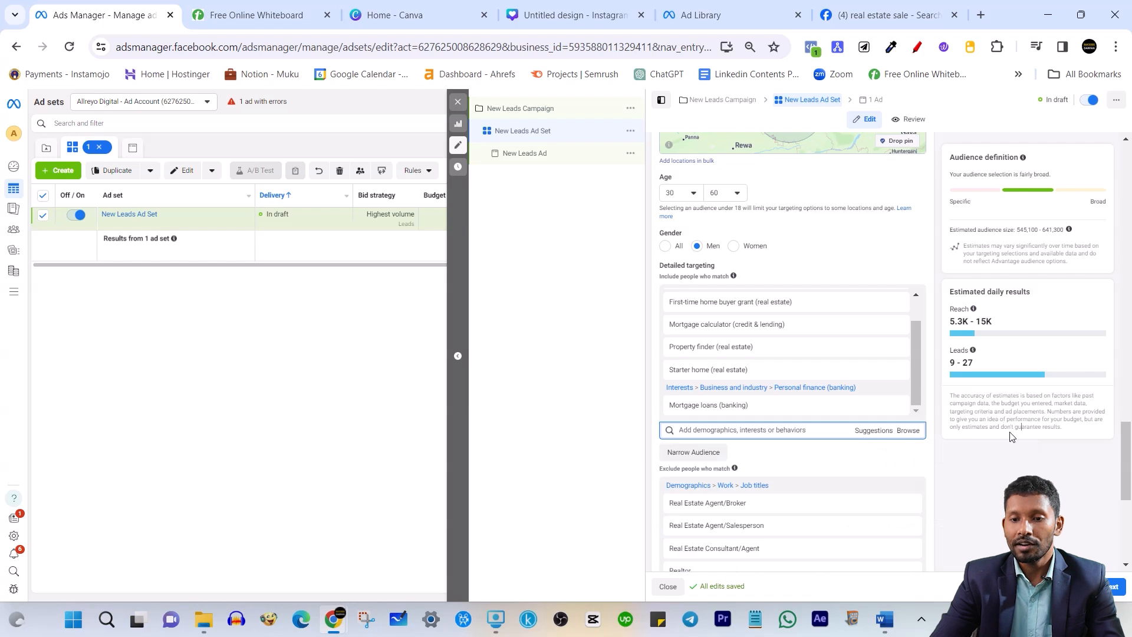
{"action": "scroll", "coordinate": [737, 401], "scroll_direction": "down", "scroll_amount": 2}
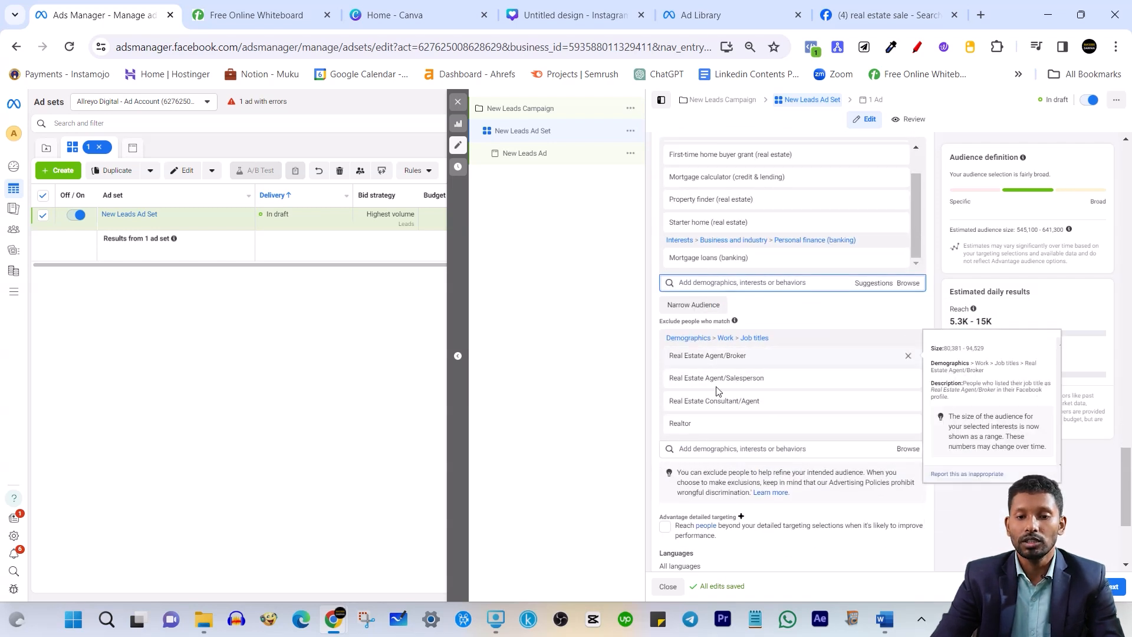
{"action": "mouse_move", "coordinate": [738, 384]}
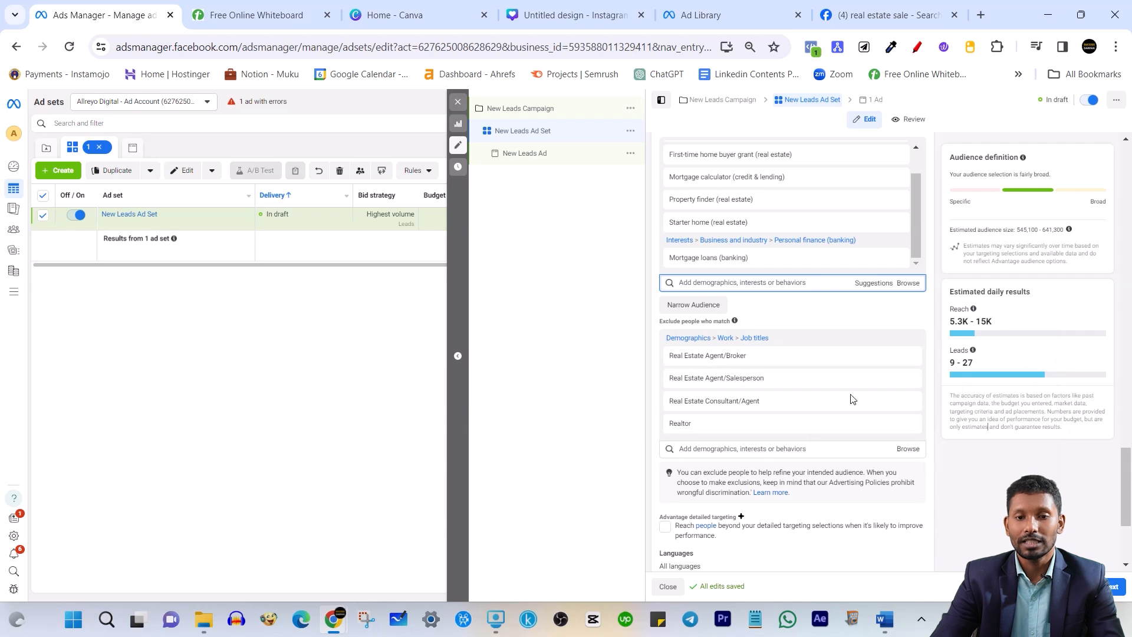
{"action": "mouse_move", "coordinate": [783, 407]}
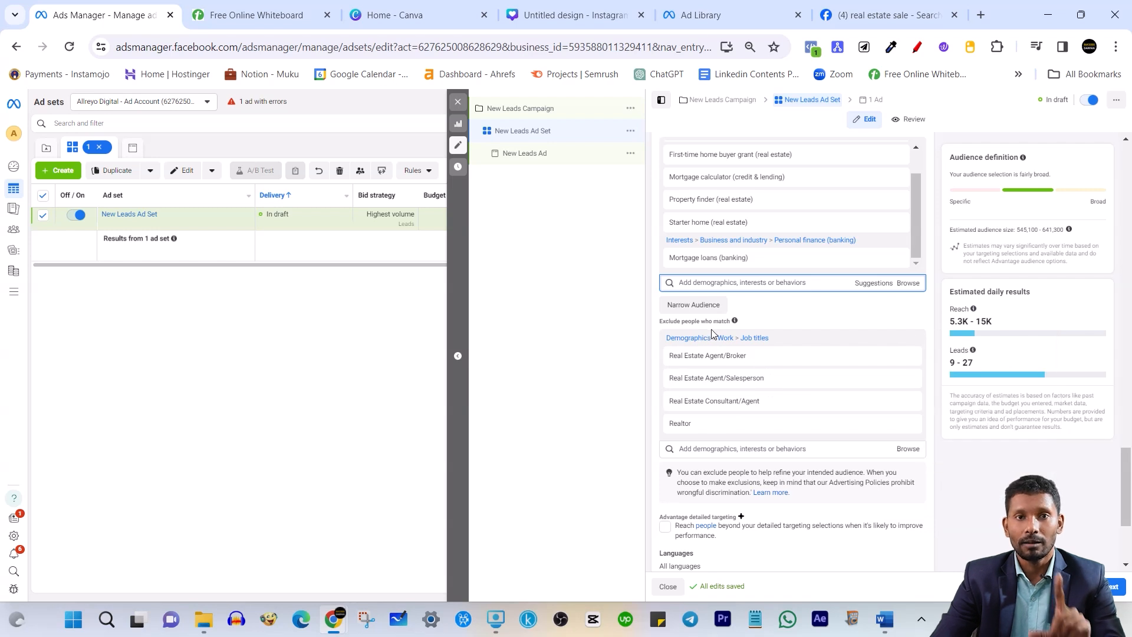
{"action": "mouse_move", "coordinate": [791, 365]}
{"action": "scroll", "coordinate": [790, 367], "scroll_direction": "up", "scroll_amount": 1}
{"action": "scroll", "coordinate": [790, 367], "scroll_direction": "up", "scroll_amount": 3}
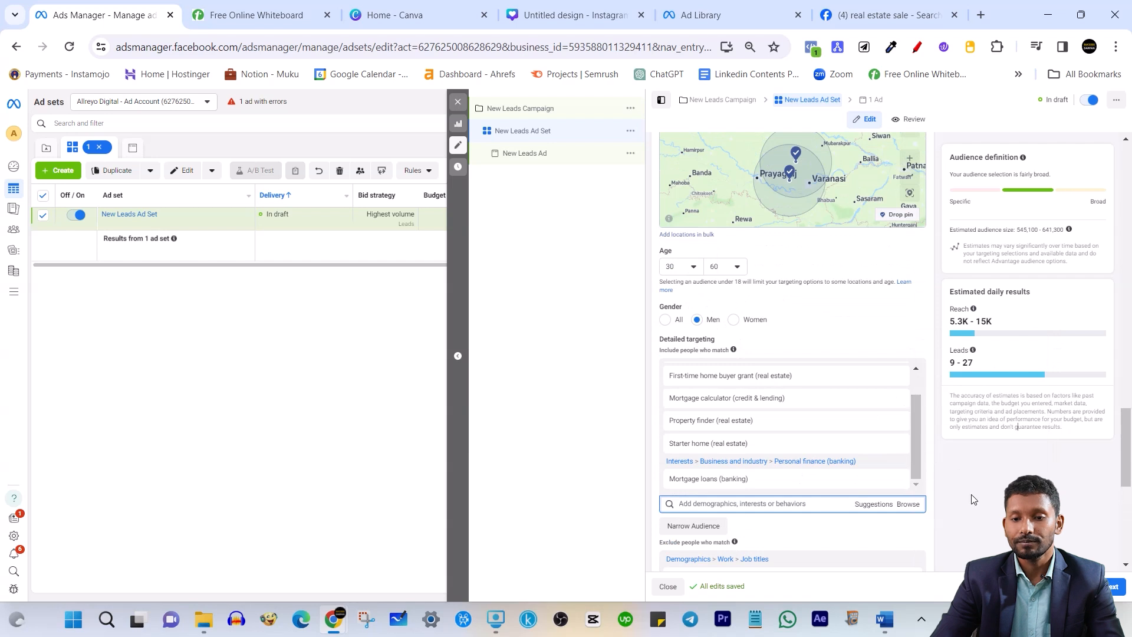
{"action": "scroll", "coordinate": [825, 383], "scroll_direction": "down", "scroll_amount": 4}
{"action": "mouse_move", "coordinate": [765, 233]}
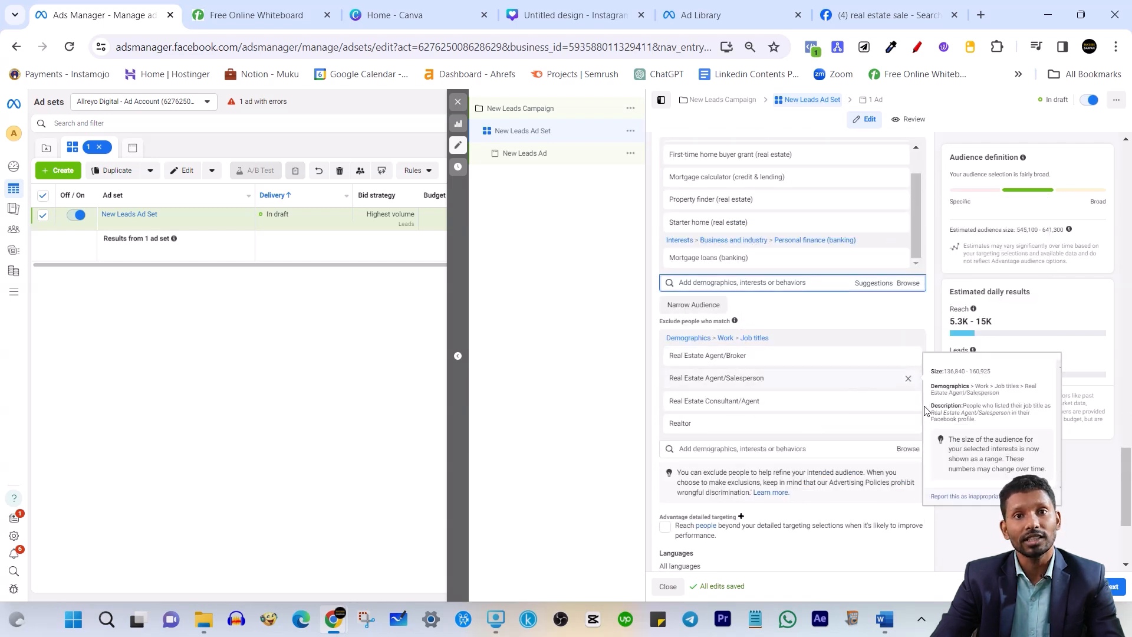
Try Manual placements for the ad set, then switch back to Advantage+ placements
{"action": "scroll", "coordinate": [748, 400], "scroll_direction": "down", "scroll_amount": 3}
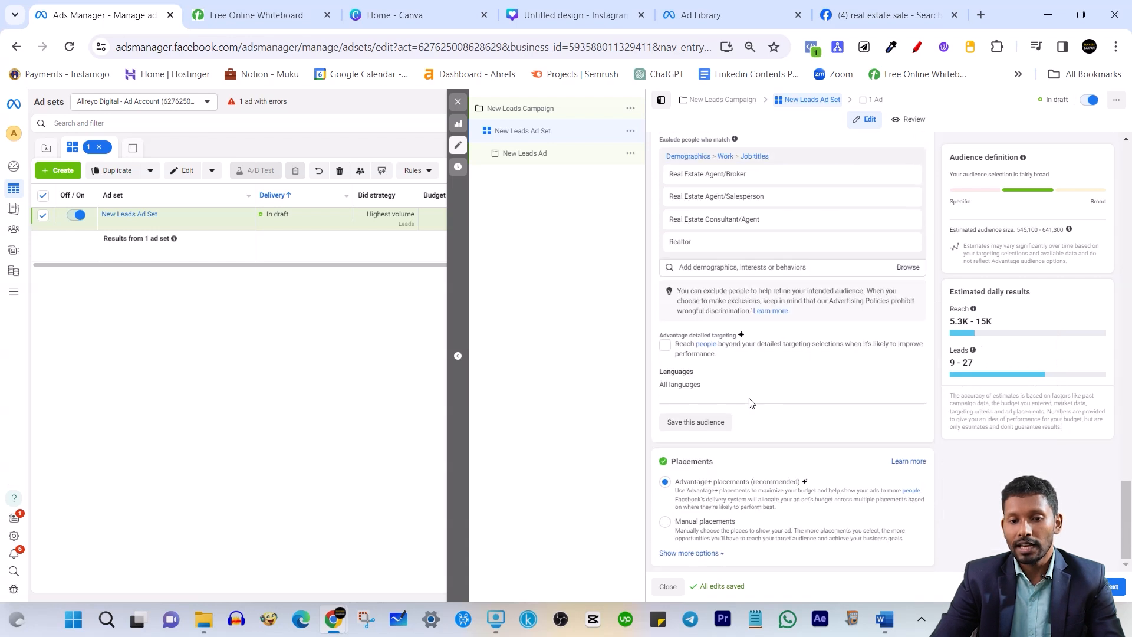
{"action": "left_click", "coordinate": [696, 526]}
{"action": "scroll", "coordinate": [707, 507], "scroll_direction": "down", "scroll_amount": 4}
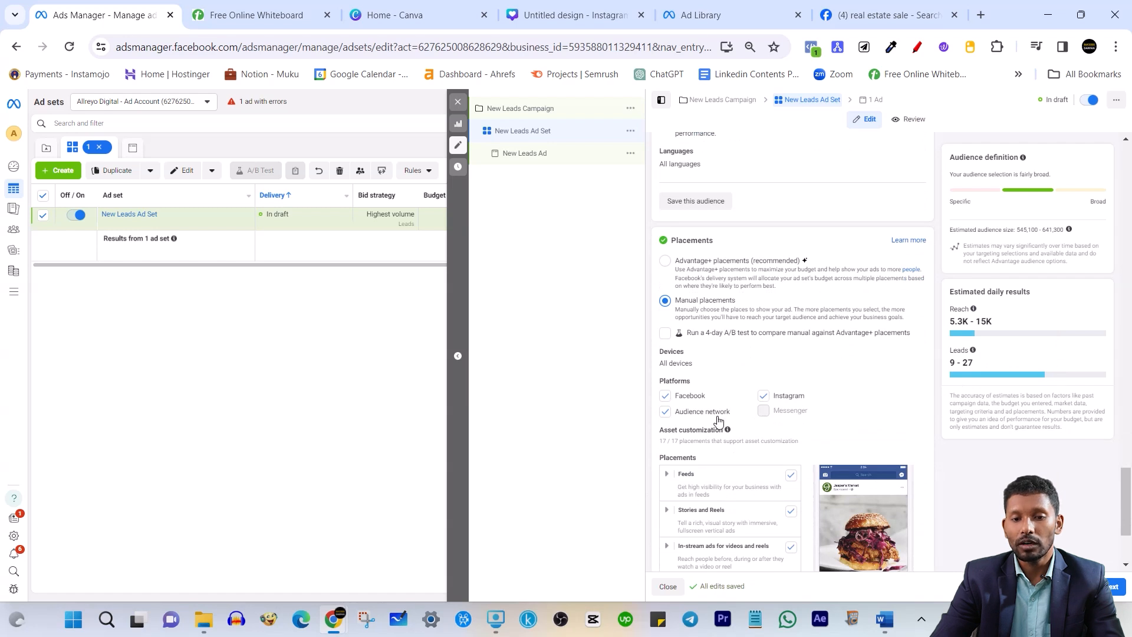
{"action": "scroll", "coordinate": [764, 421], "scroll_direction": "up", "scroll_amount": 1}
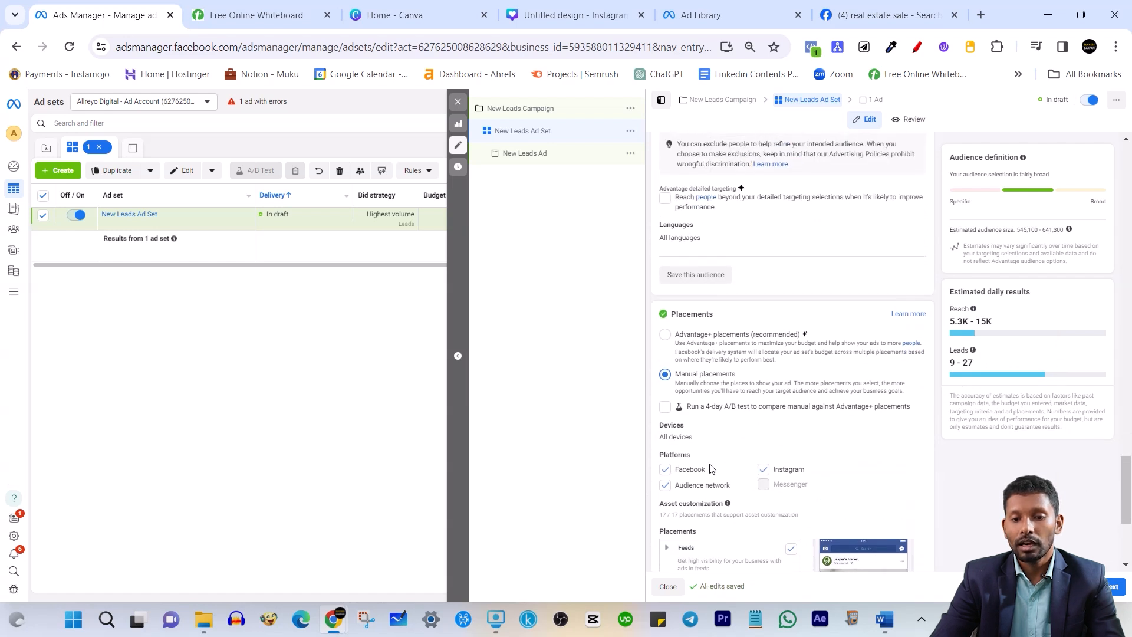
{"action": "left_click", "coordinate": [672, 337]}
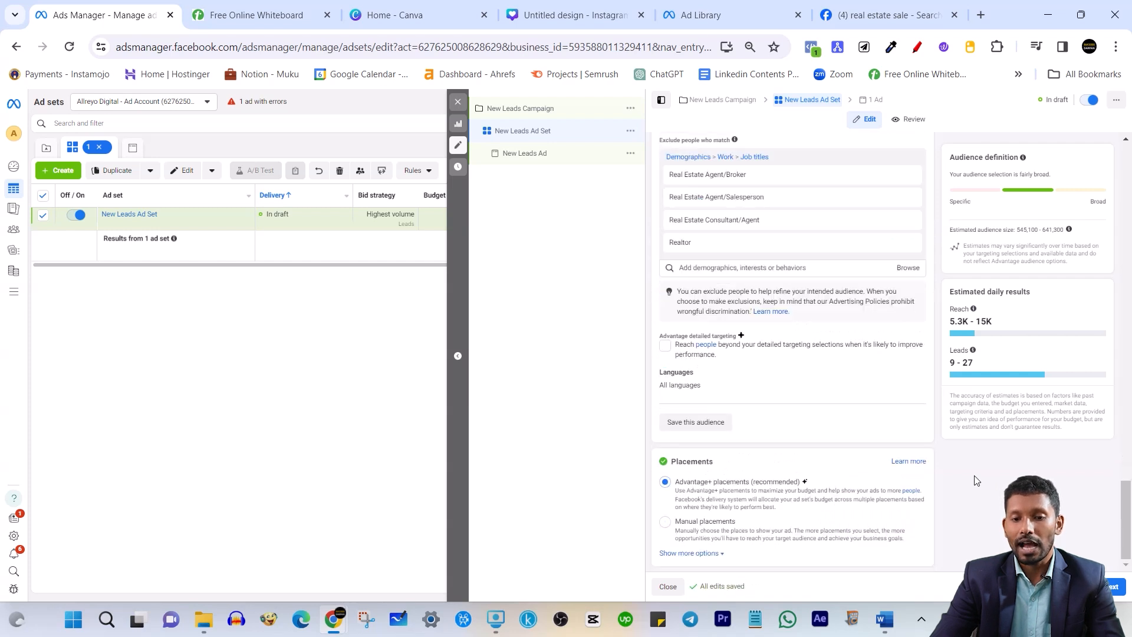
{"action": "left_click", "coordinate": [664, 522]}
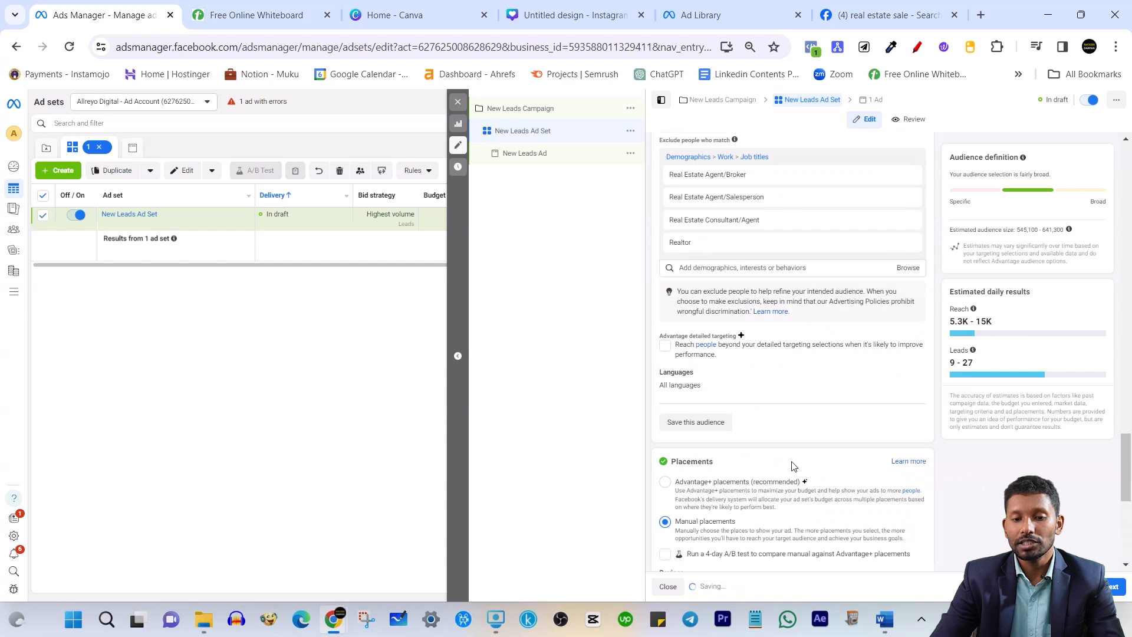
{"action": "scroll", "coordinate": [790, 462], "scroll_direction": "down", "scroll_amount": 3}
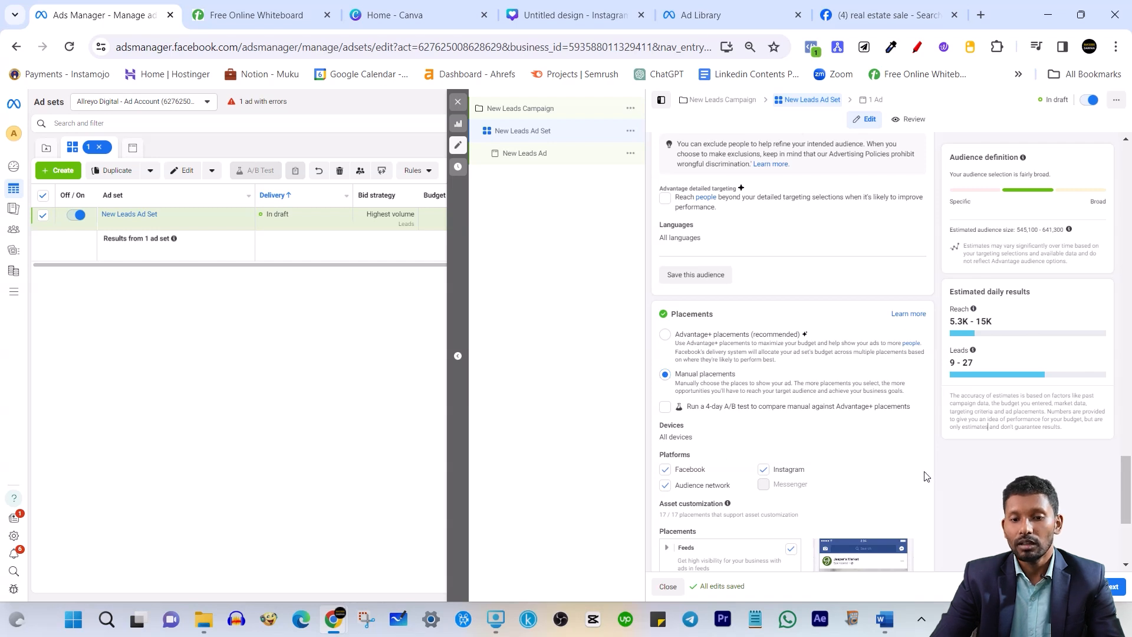
{"action": "scroll", "coordinate": [924, 477], "scroll_direction": "down", "scroll_amount": 1}
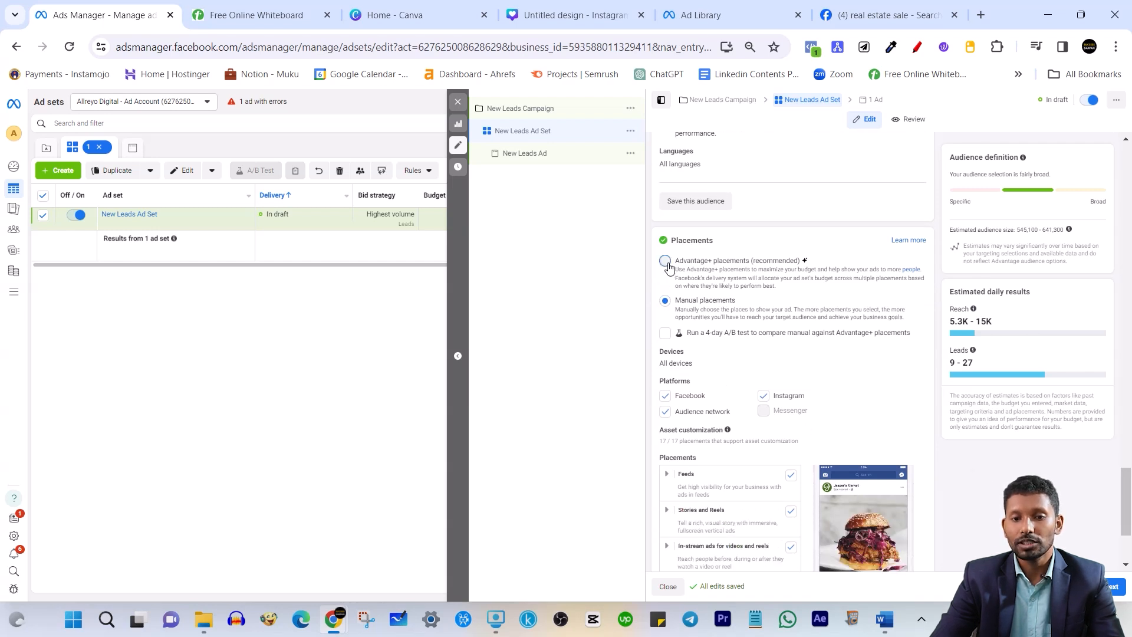
{"action": "left_click", "coordinate": [665, 262]}
Move to the New Leads Ad editor and check the Instagram account choices
{"action": "left_click", "coordinate": [1122, 594]}
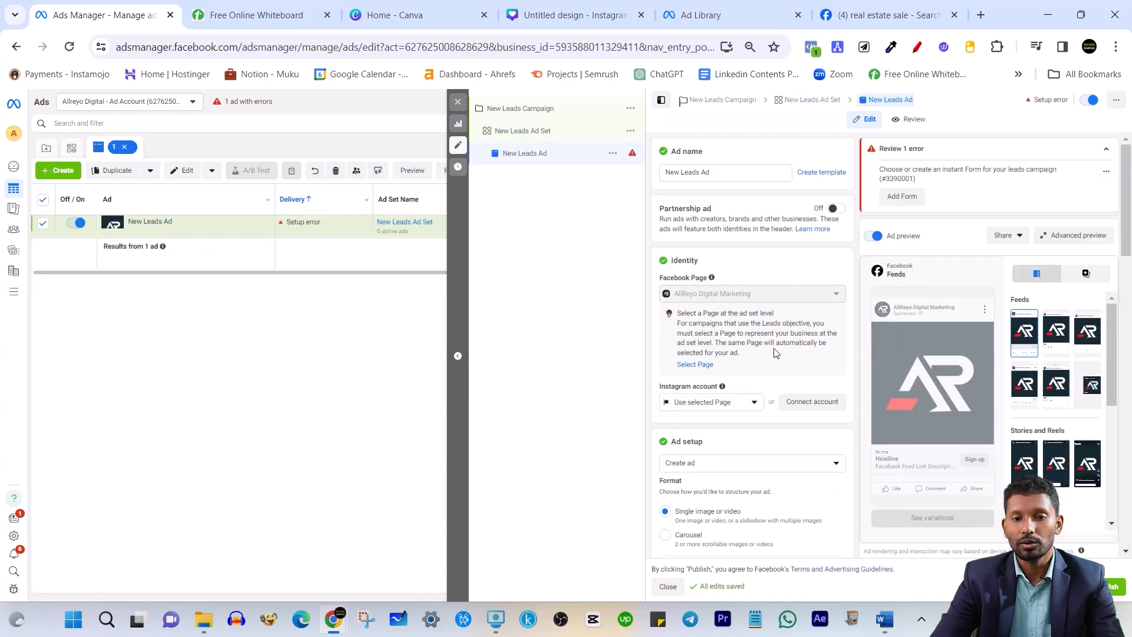
{"action": "scroll", "coordinate": [702, 267], "scroll_direction": "down", "scroll_amount": 1}
{"action": "scroll", "coordinate": [702, 267], "scroll_direction": "down", "scroll_amount": 1}
{"action": "scroll", "coordinate": [732, 347], "scroll_direction": "up", "scroll_amount": 1}
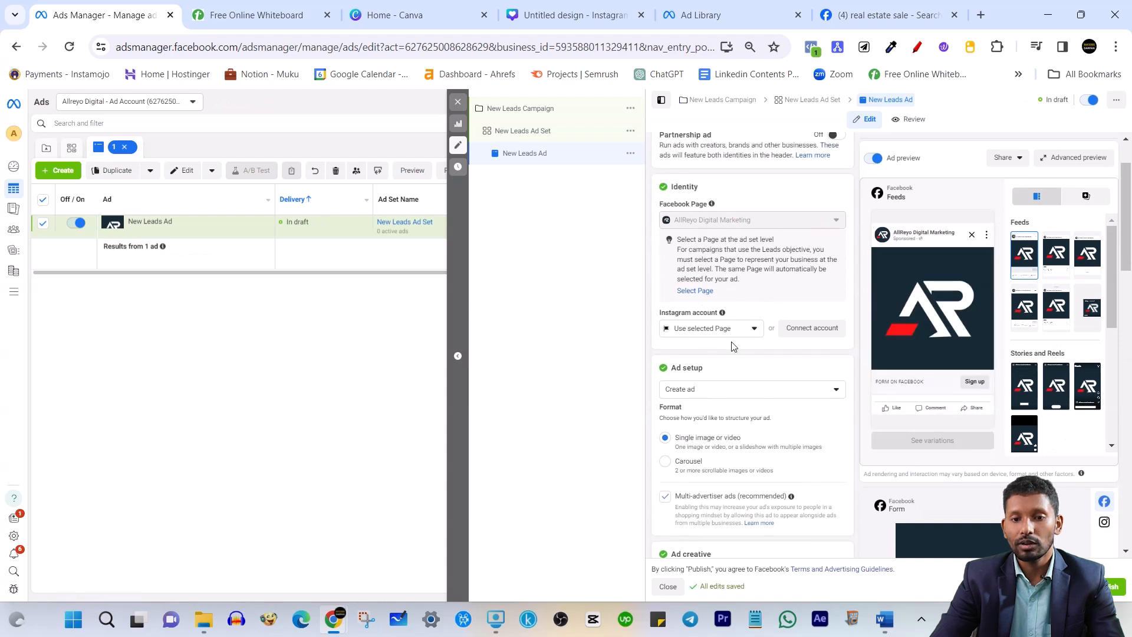
{"action": "left_click", "coordinate": [731, 329]}
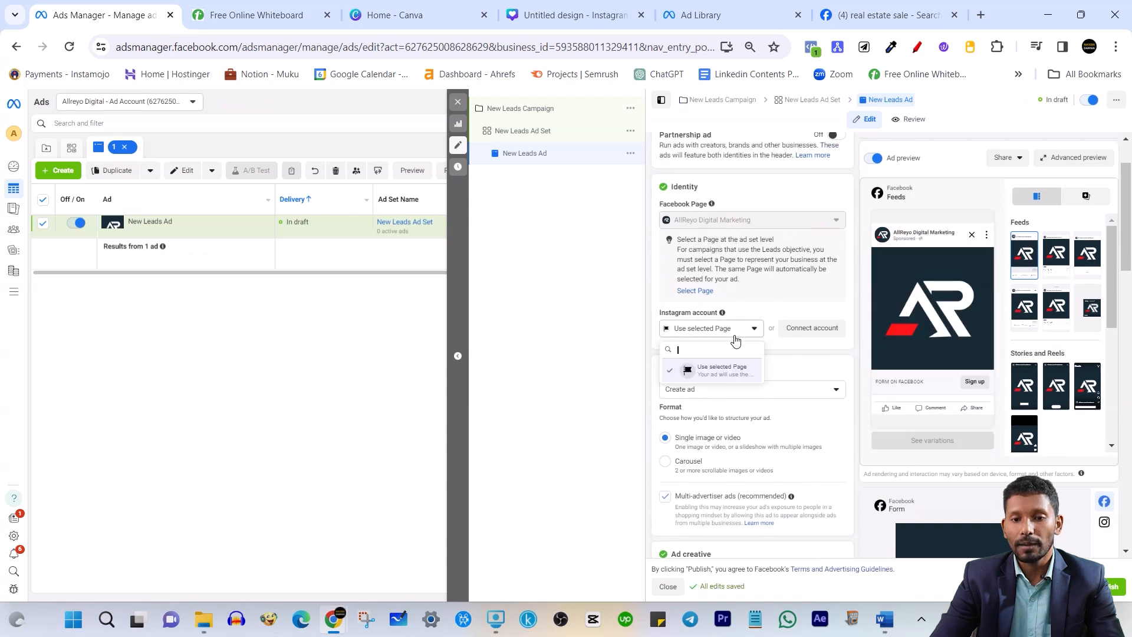
{"action": "left_click", "coordinate": [864, 376]}
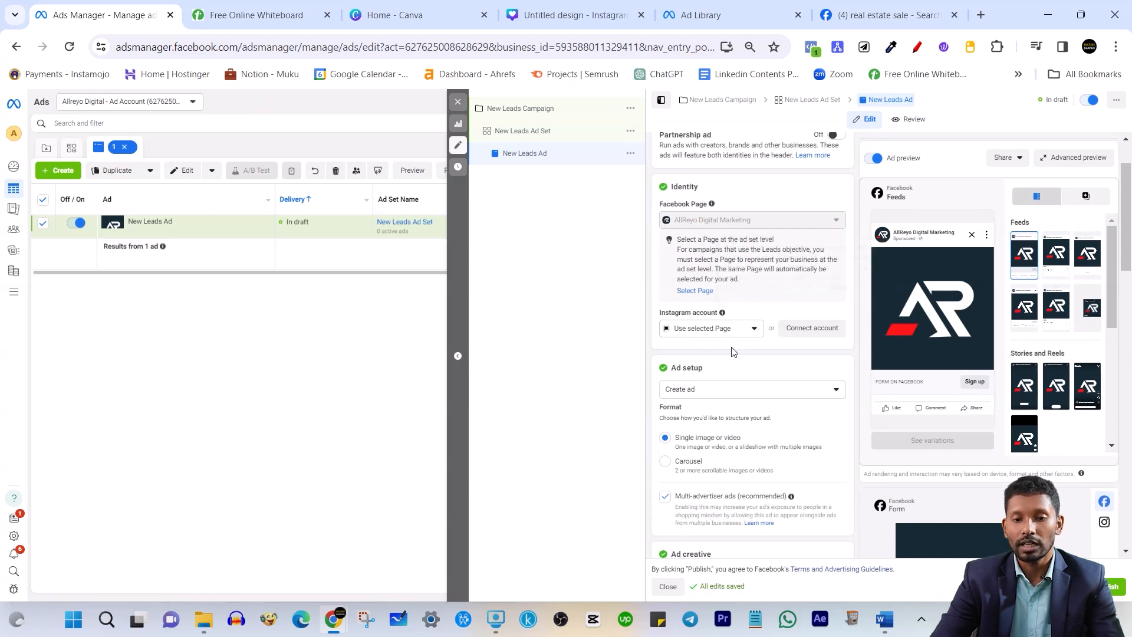
Uncheck Multi-advertiser ads under Ad setup
{"action": "scroll", "coordinate": [731, 351], "scroll_direction": "down", "scroll_amount": 4}
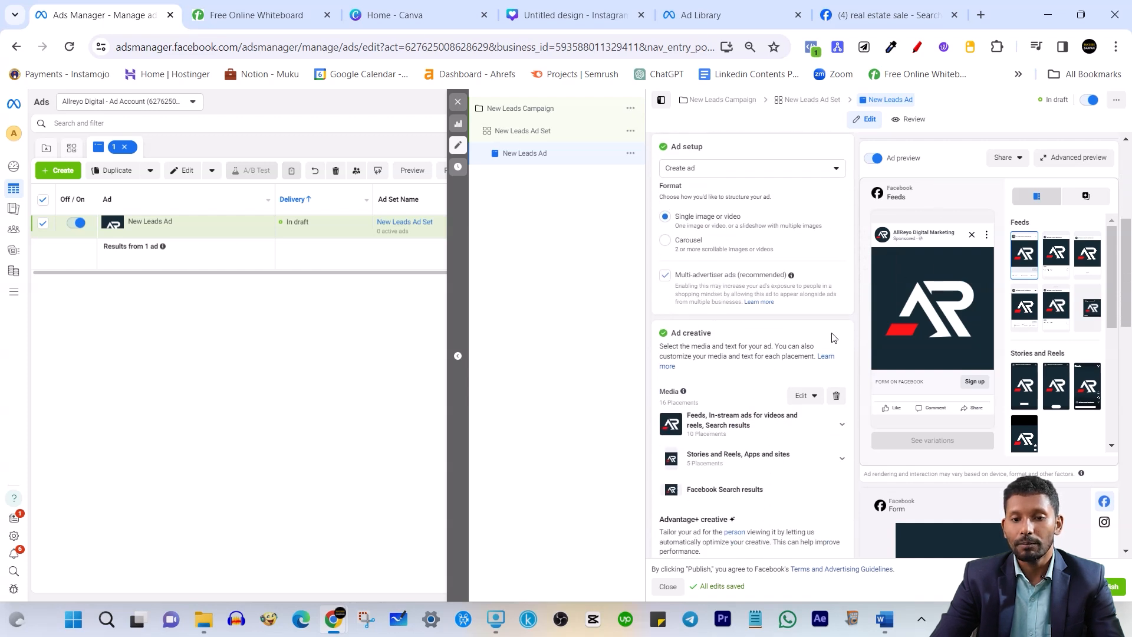
{"action": "scroll", "coordinate": [759, 320], "scroll_direction": "down", "scroll_amount": 1}
{"action": "left_click", "coordinate": [665, 201]}
{"action": "scroll", "coordinate": [744, 240], "scroll_direction": "up", "scroll_amount": 2}
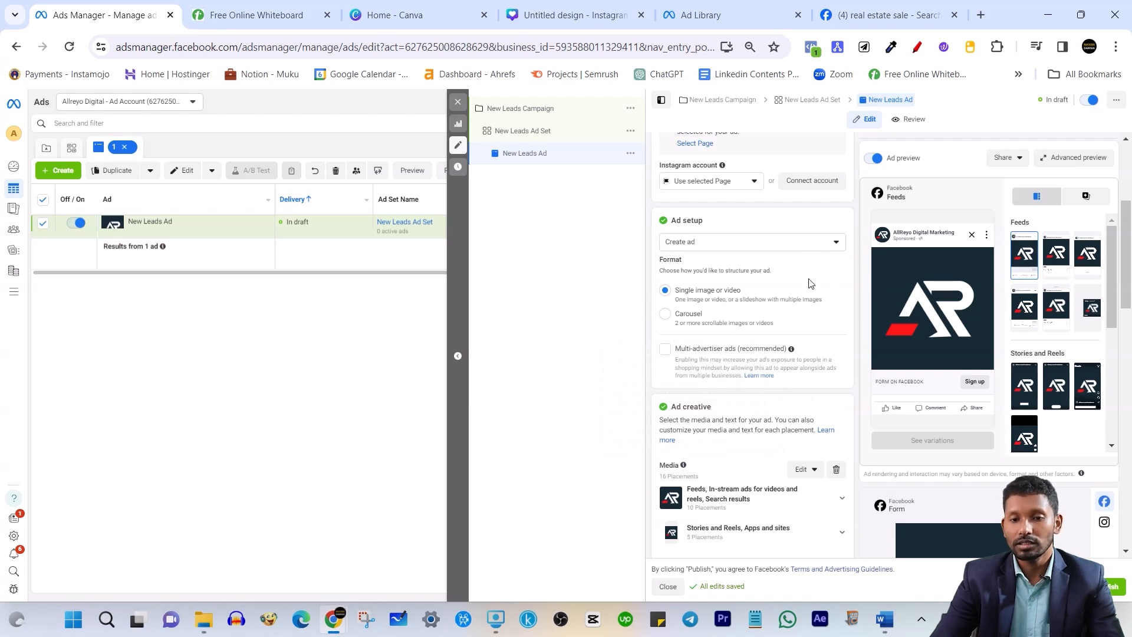
{"action": "scroll", "coordinate": [751, 371], "scroll_direction": "down", "scroll_amount": 3}
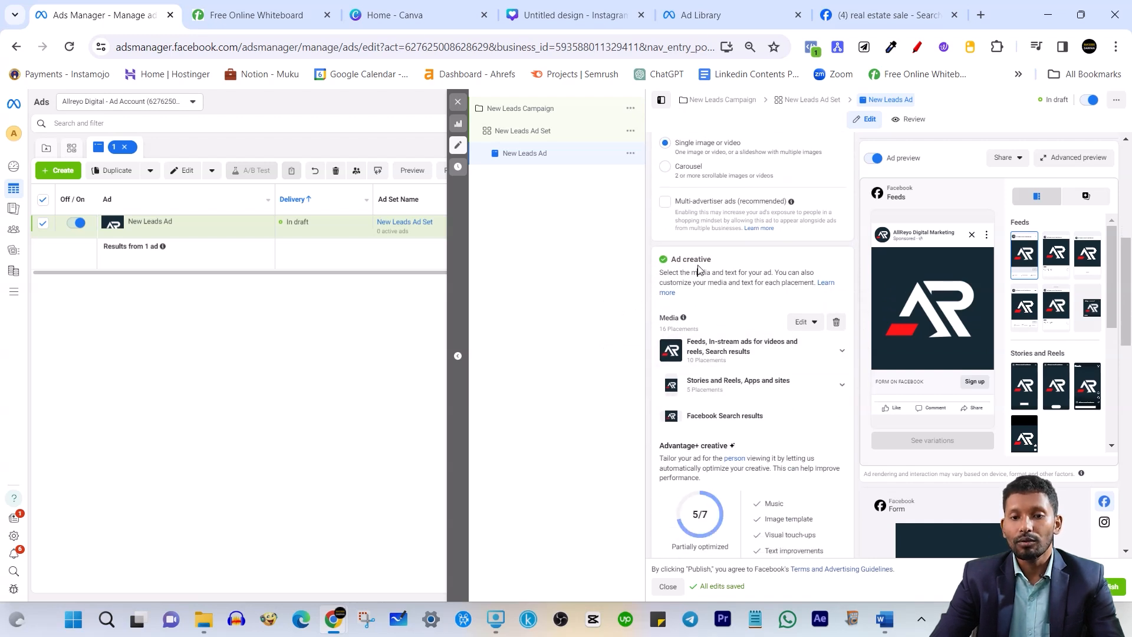
Delete the ad's existing image from Media
{"action": "left_click", "coordinate": [837, 323]}
{"action": "scroll", "coordinate": [750, 321], "scroll_direction": "down", "scroll_amount": 3}
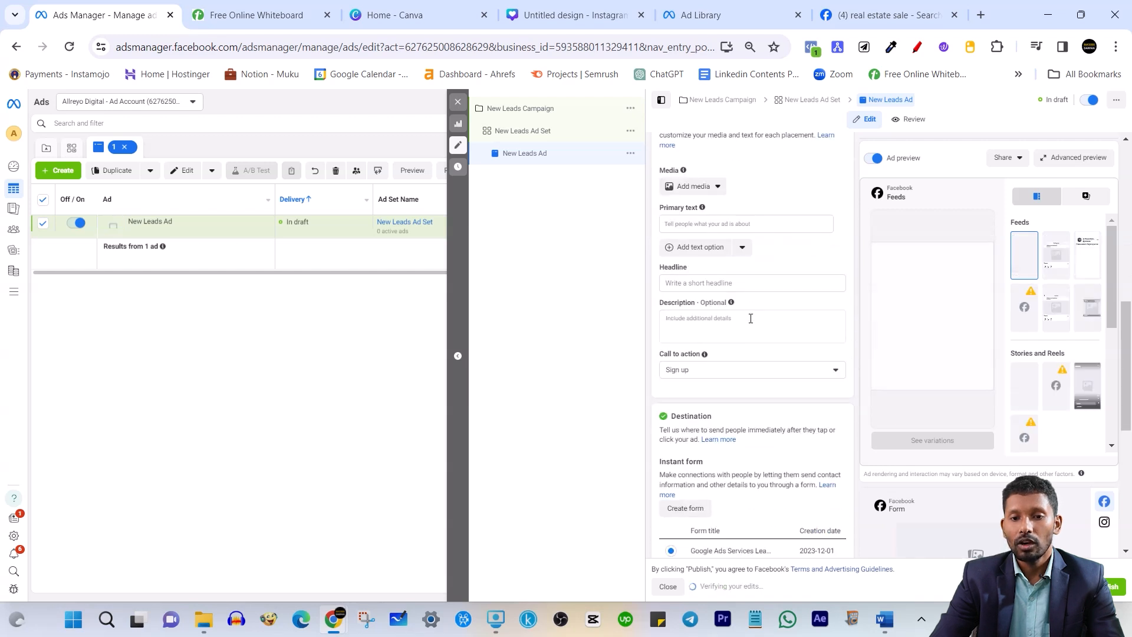
{"action": "scroll", "coordinate": [750, 318], "scroll_direction": "up", "scroll_amount": 1}
Review Primary text, Headline and Description, keep Sign up as call to action, then go to Ad Library
{"action": "left_click", "coordinate": [711, 298]}
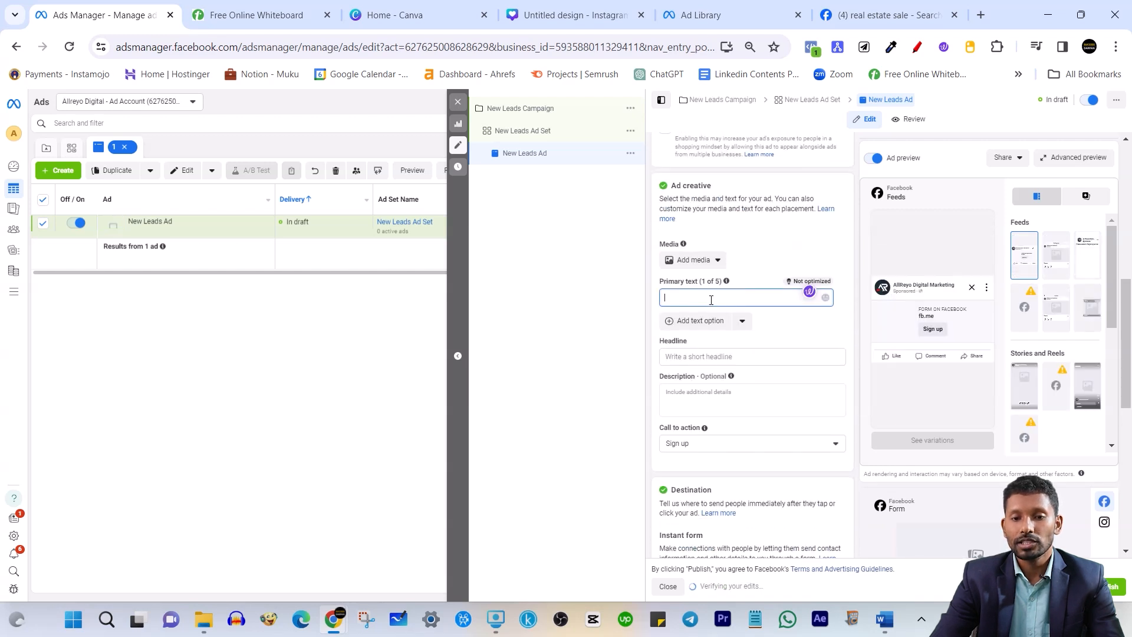
{"action": "left_click", "coordinate": [708, 355]}
{"action": "left_click", "coordinate": [720, 415]}
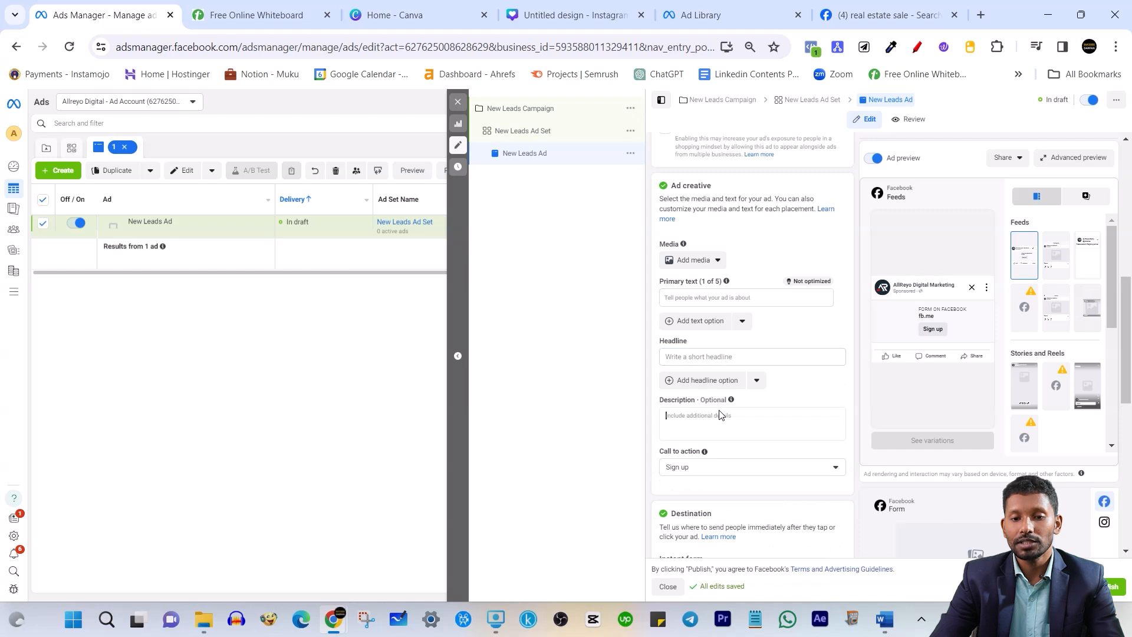
{"action": "left_click", "coordinate": [714, 468]}
{"action": "left_click", "coordinate": [860, 274]}
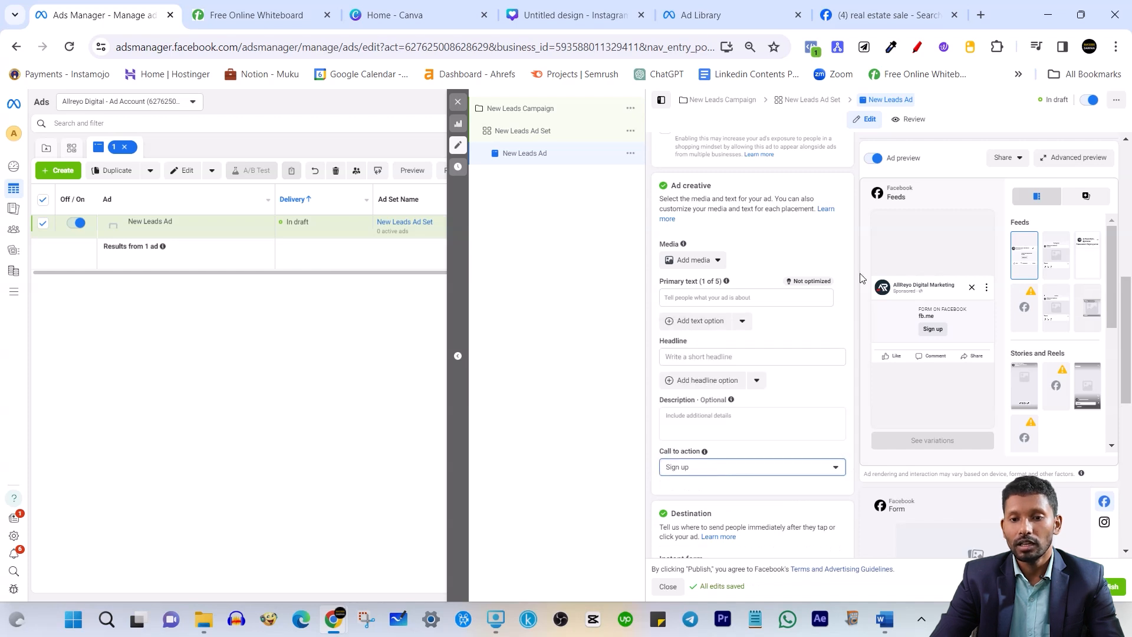
{"action": "scroll", "coordinate": [757, 335], "scroll_direction": "down", "scroll_amount": 4}
{"action": "scroll", "coordinate": [760, 337], "scroll_direction": "up", "scroll_amount": 3}
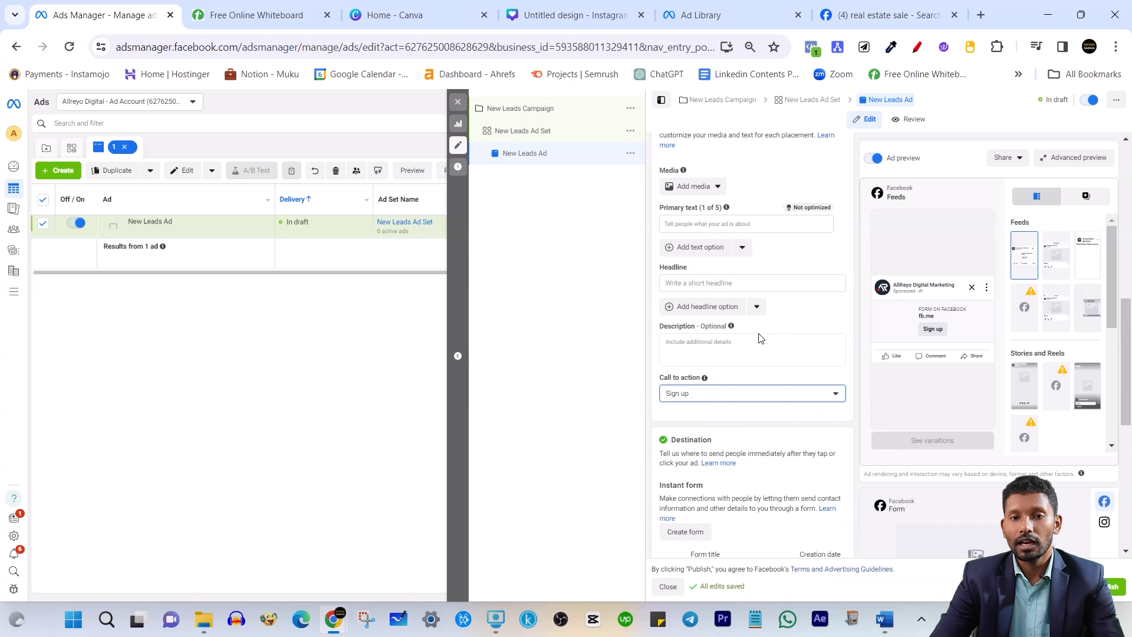
{"action": "left_click", "coordinate": [729, 7]}
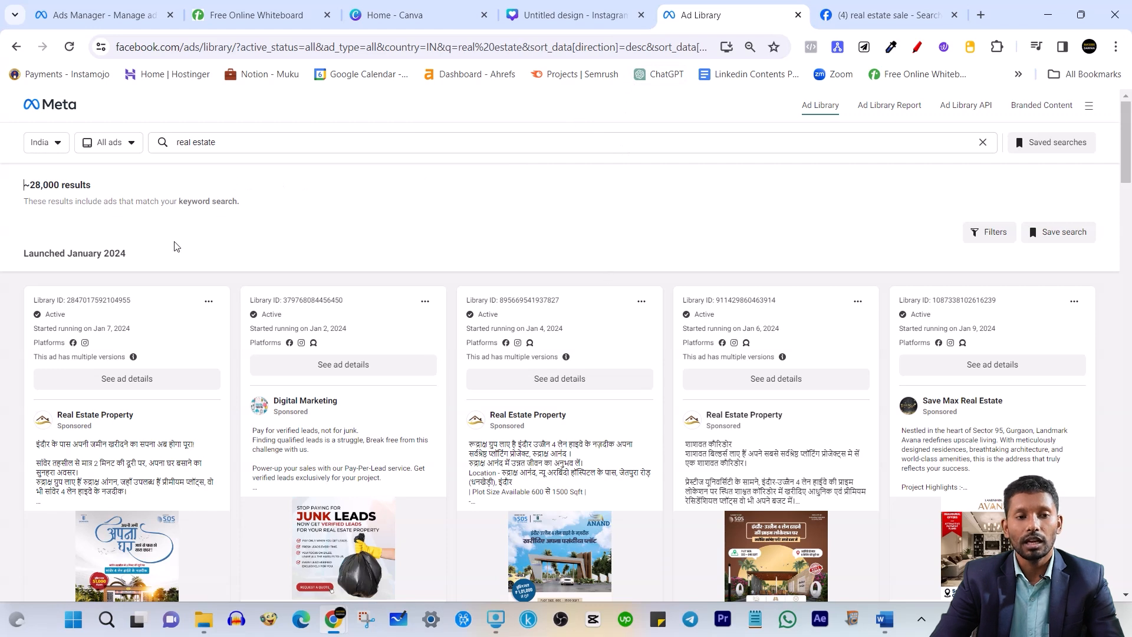
Rerun the 'real estate' ad search in Ad Library and scroll the results
{"action": "left_click", "coordinate": [227, 144]}
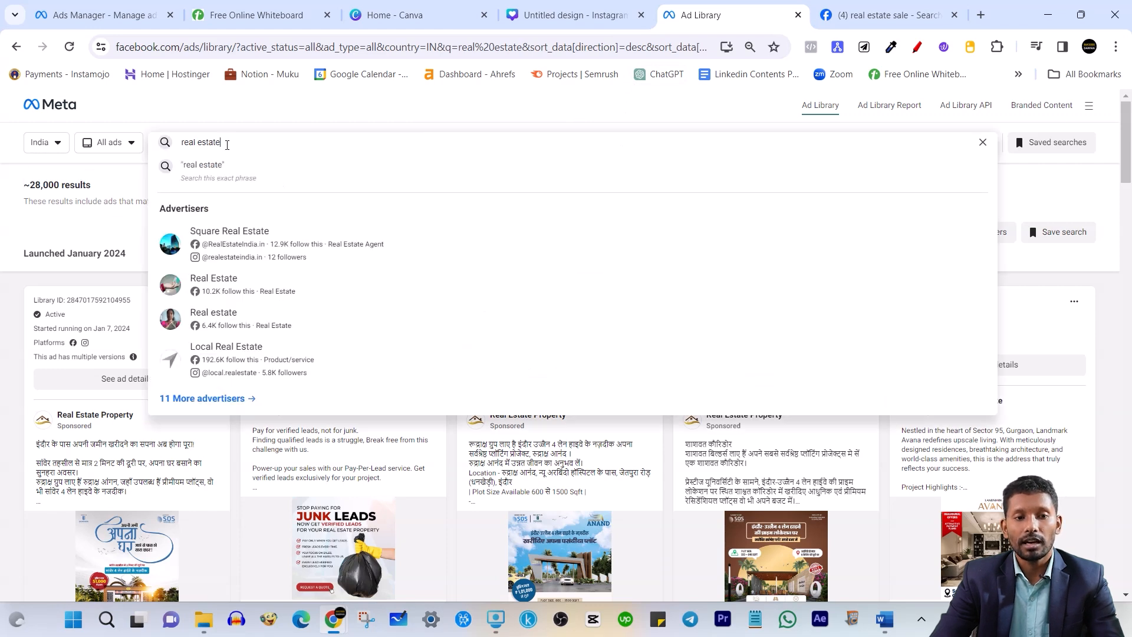
{"action": "key", "text": "Return"}
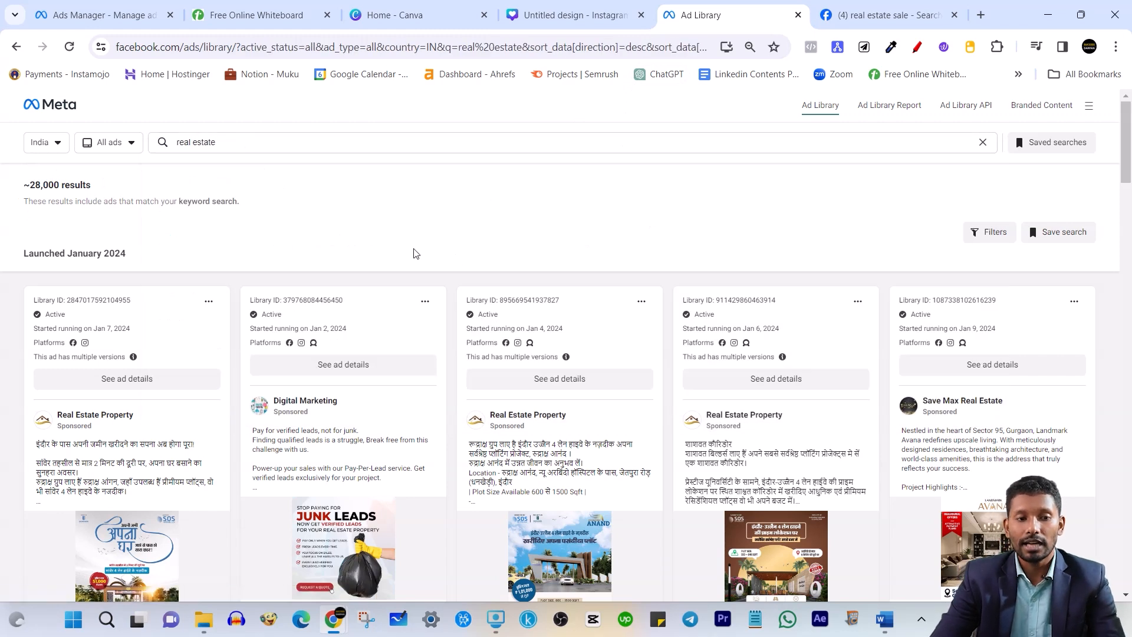
{"action": "scroll", "coordinate": [413, 253], "scroll_direction": "down", "scroll_amount": 5}
{"action": "scroll", "coordinate": [263, 399], "scroll_direction": "up", "scroll_amount": 3}
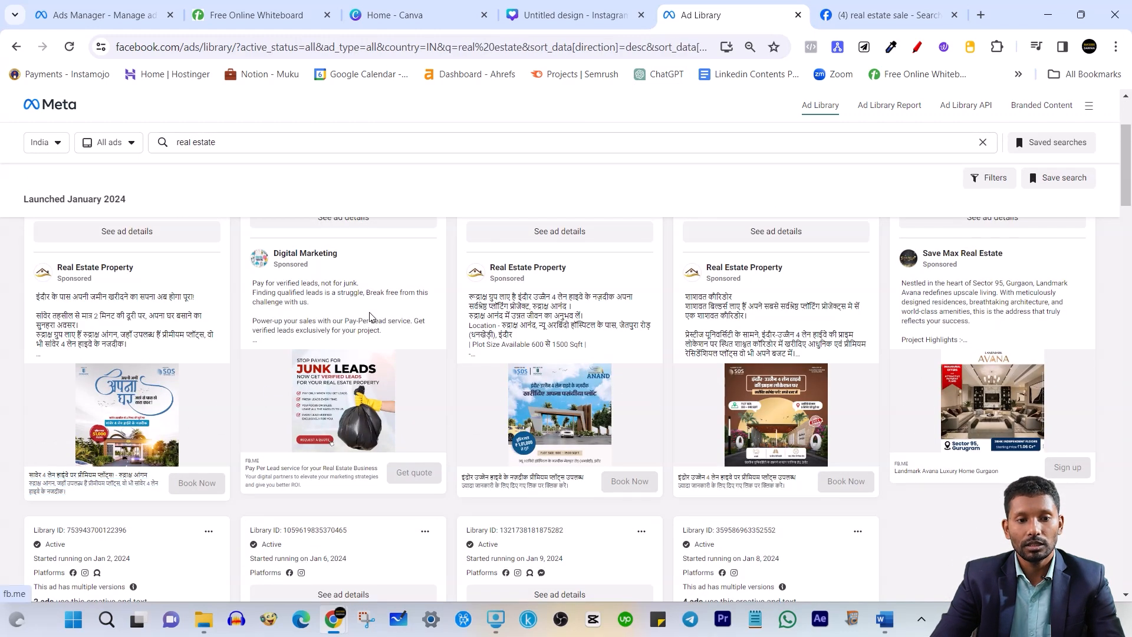
{"action": "scroll", "coordinate": [587, 283], "scroll_direction": "down", "scroll_amount": 1}
{"action": "scroll", "coordinate": [587, 283], "scroll_direction": "up", "scroll_amount": 1}
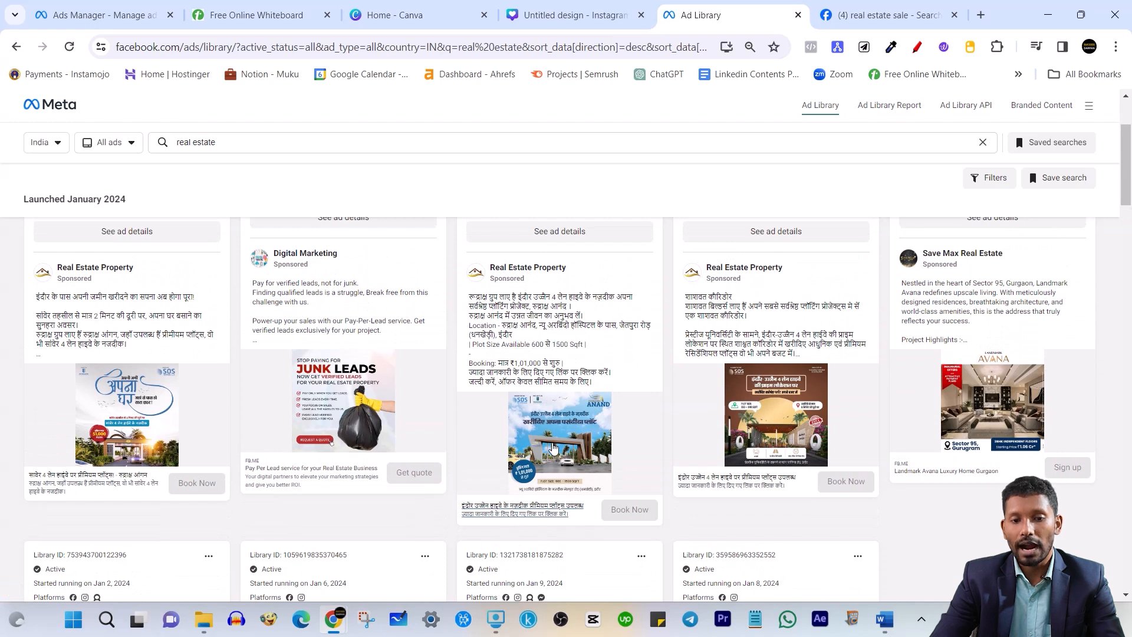
{"action": "scroll", "coordinate": [981, 441], "scroll_direction": "down", "scroll_amount": 2}
{"action": "scroll", "coordinate": [664, 488], "scroll_direction": "down", "scroll_amount": 2}
{"action": "scroll", "coordinate": [695, 469], "scroll_direction": "down", "scroll_amount": 2}
{"action": "scroll", "coordinate": [543, 384], "scroll_direction": "up", "scroll_amount": 2}
Expand a Real Estate Property ad's full text to study its copy
{"action": "left_click_drag", "start_coordinate": [481, 393], "coordinate": [575, 420]}
{"action": "scroll", "coordinate": [570, 419], "scroll_direction": "down", "scroll_amount": 3}
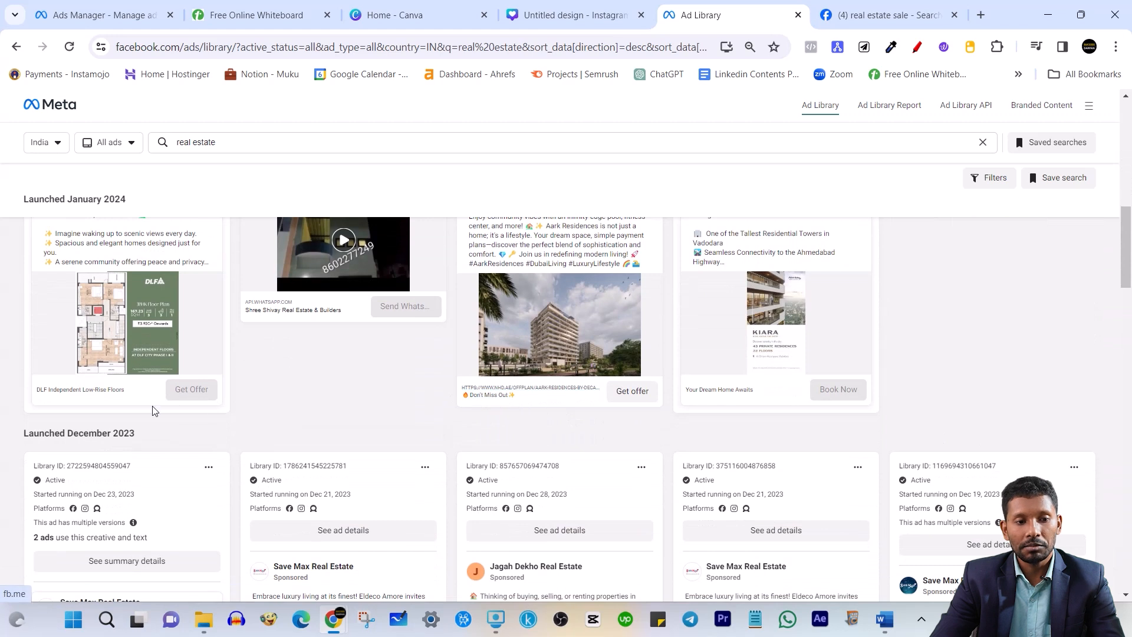
{"action": "scroll", "coordinate": [246, 333], "scroll_direction": "up", "scroll_amount": 7}
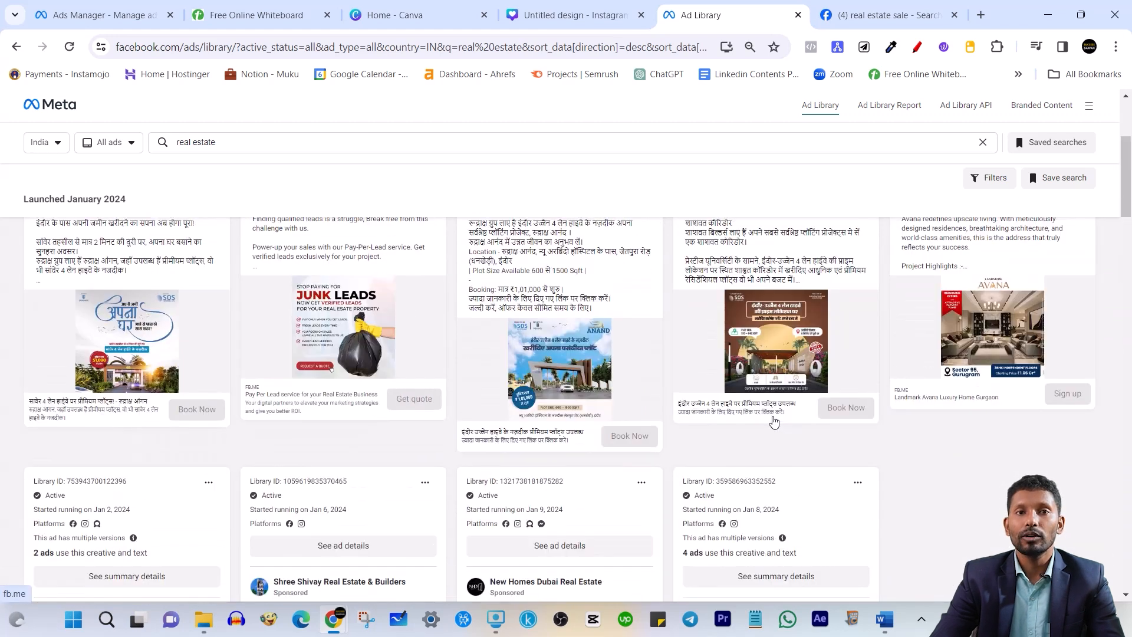
{"action": "scroll", "coordinate": [848, 418], "scroll_direction": "up", "scroll_amount": 3}
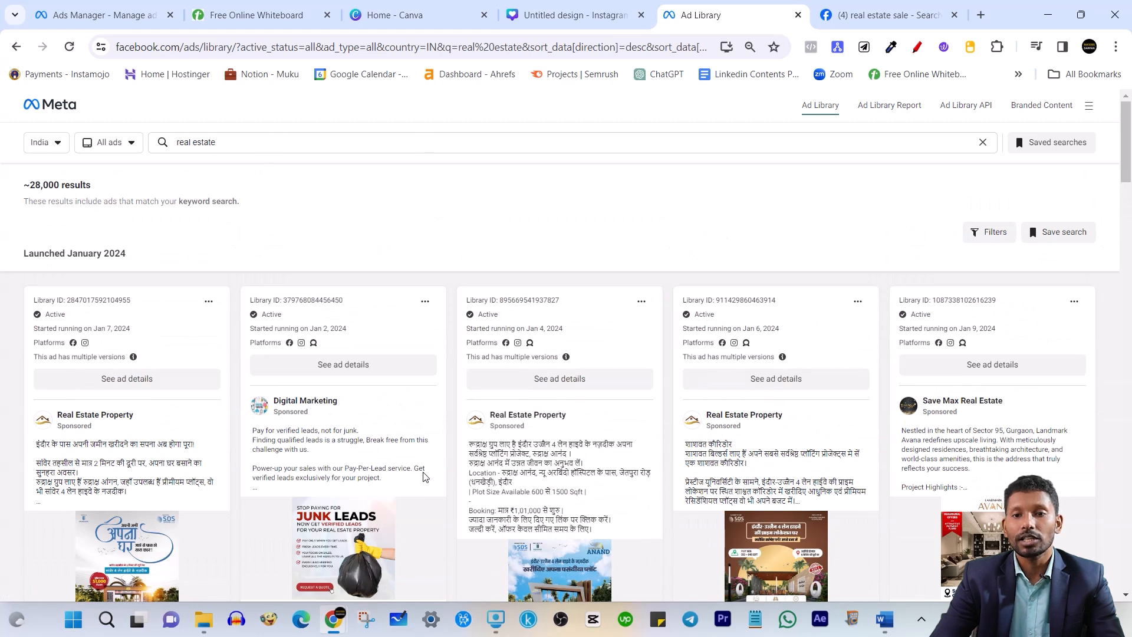
Rerun the Facebook 'real estate sale' search and scroll to the Sattva sponsored ad
{"action": "left_click", "coordinate": [882, 10]}
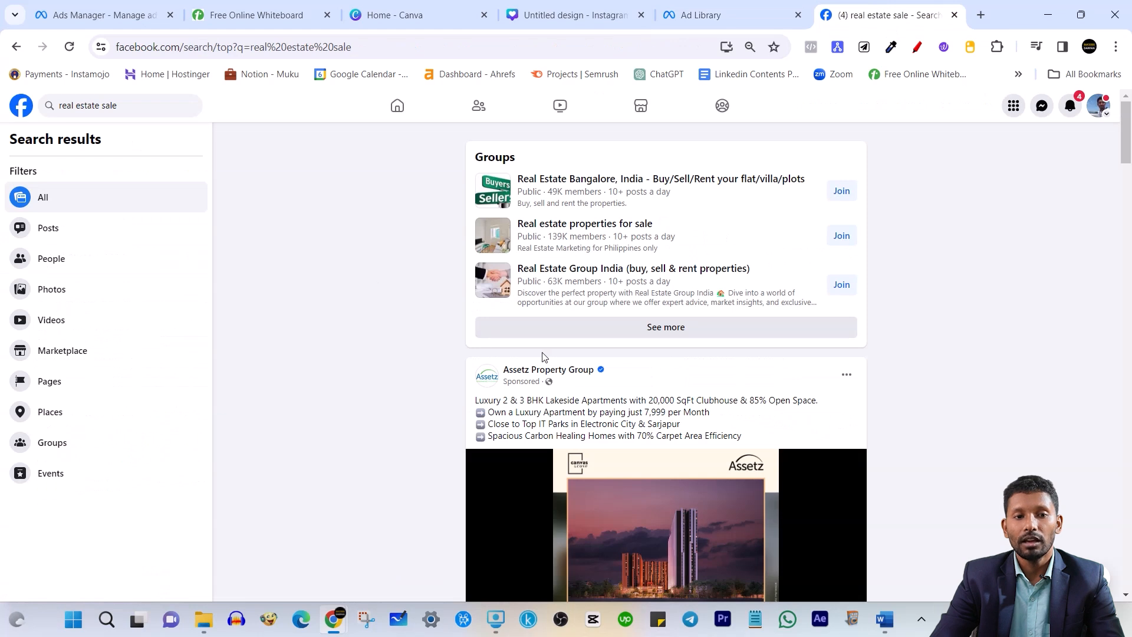
{"action": "left_click", "coordinate": [142, 106]}
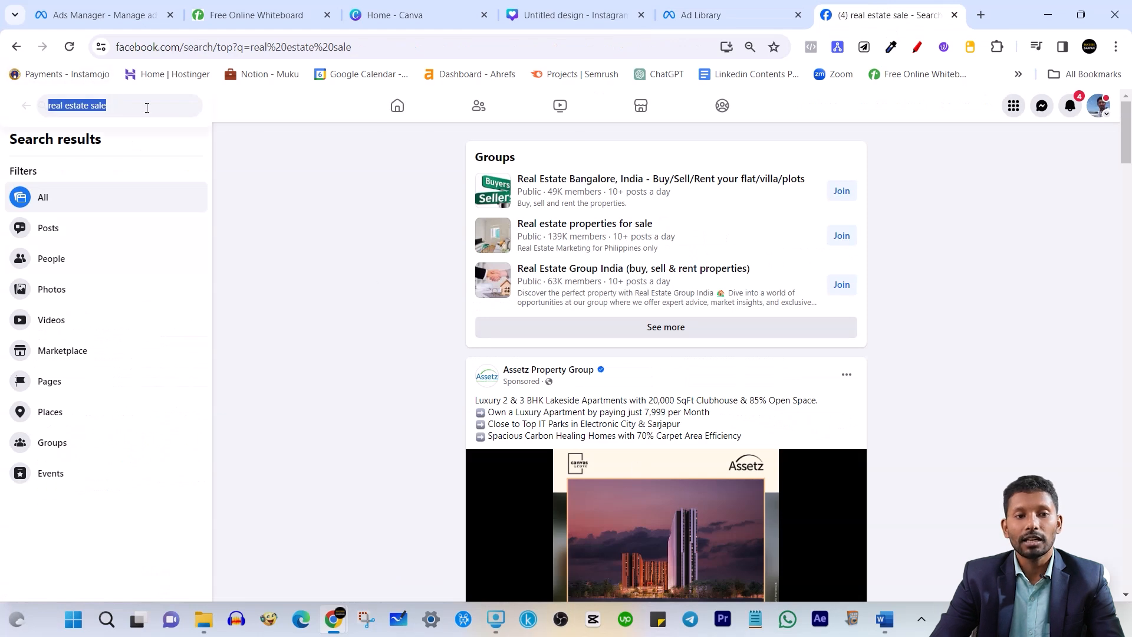
{"action": "left_click", "coordinate": [115, 110]}
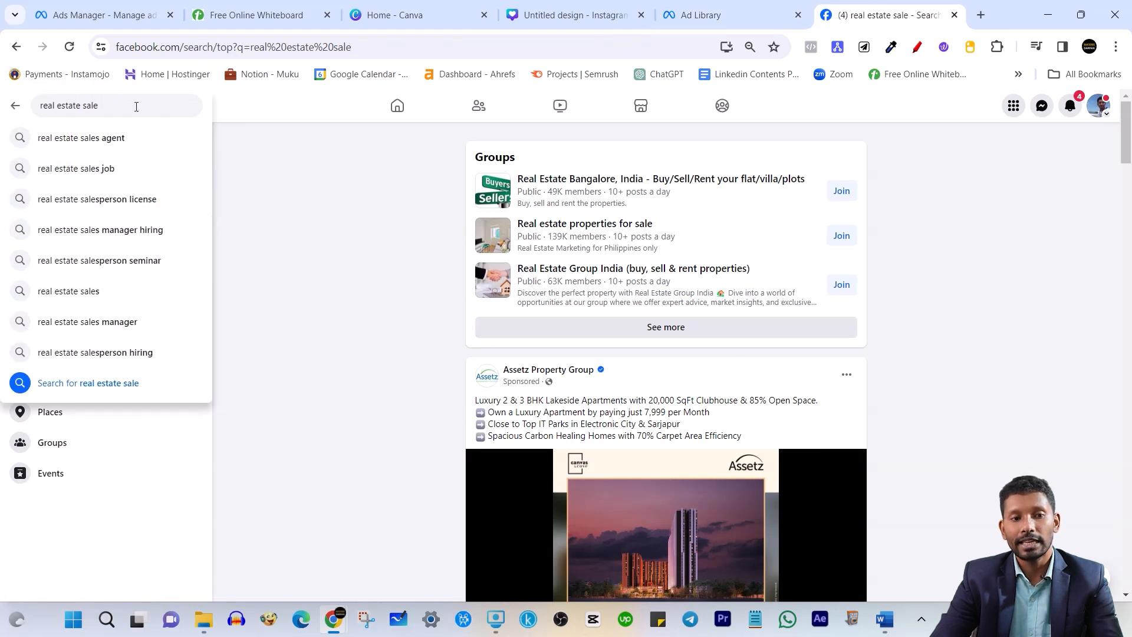
{"action": "key", "text": "Return"}
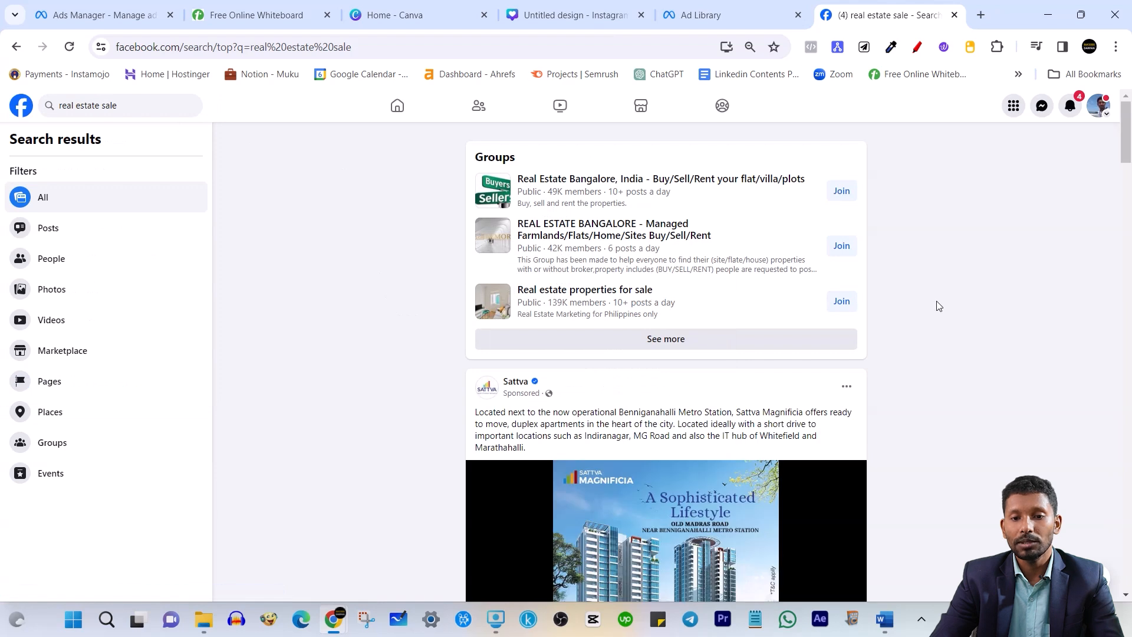
{"action": "scroll", "coordinate": [939, 306], "scroll_direction": "down", "scroll_amount": 3}
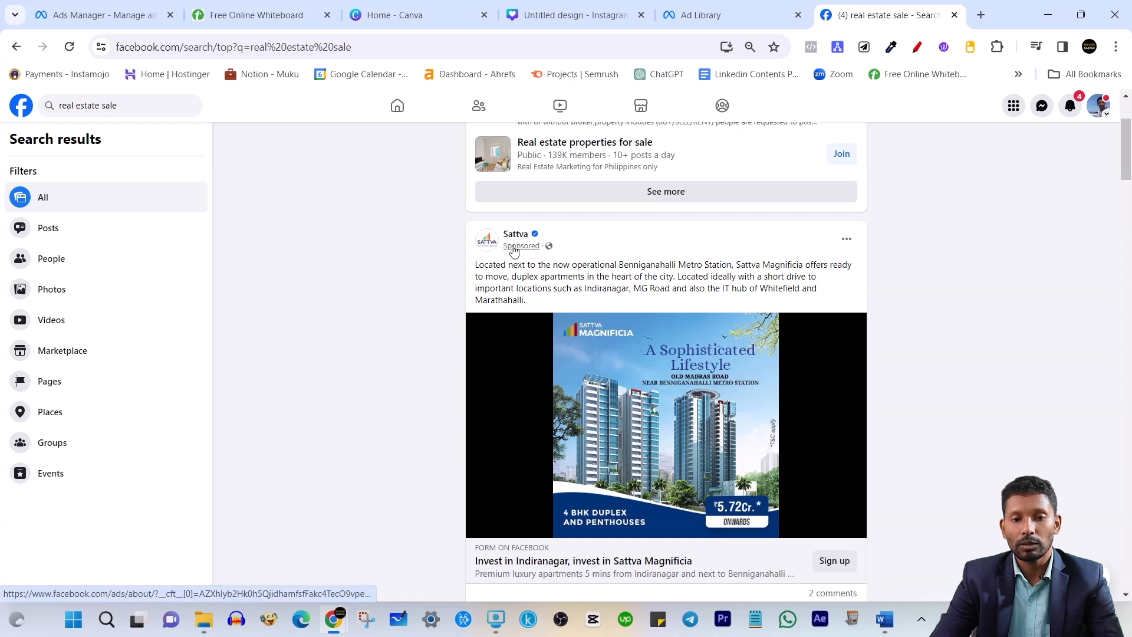
{"action": "scroll", "coordinate": [929, 320], "scroll_direction": "down", "scroll_amount": 1}
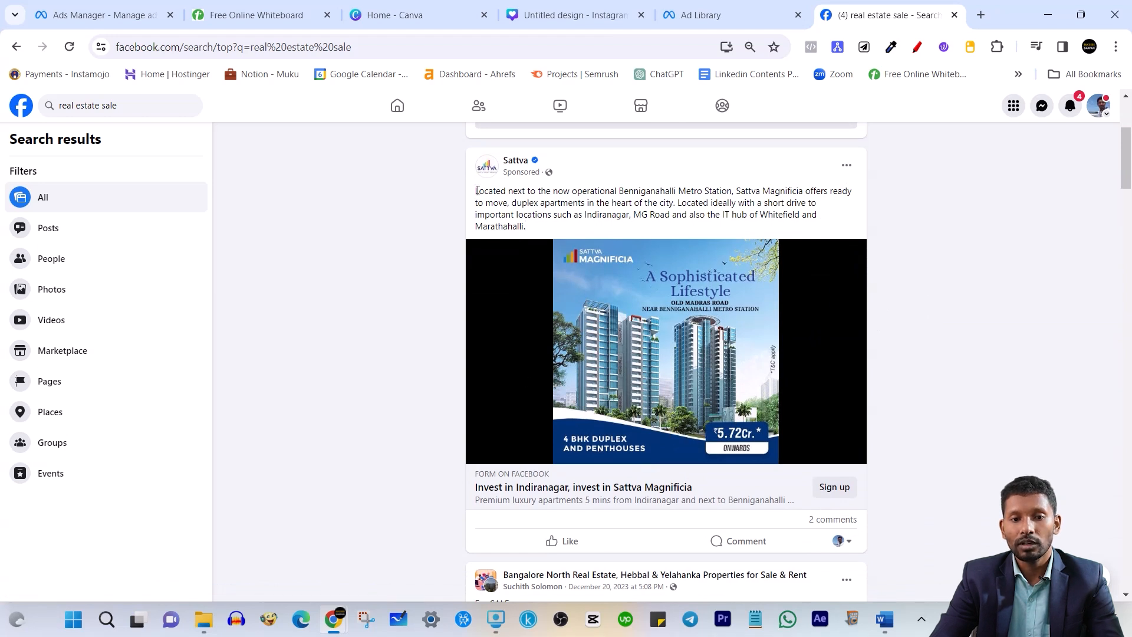
Highlight the Sattva Magnificia ad caption, including its Whitefield and Marathahalli ending, to study it
{"action": "left_click_drag", "start_coordinate": [477, 191], "coordinate": [571, 227]}
{"action": "left_click_drag", "start_coordinate": [759, 215], "coordinate": [841, 226]}
{"action": "left_click", "coordinate": [724, 214]}
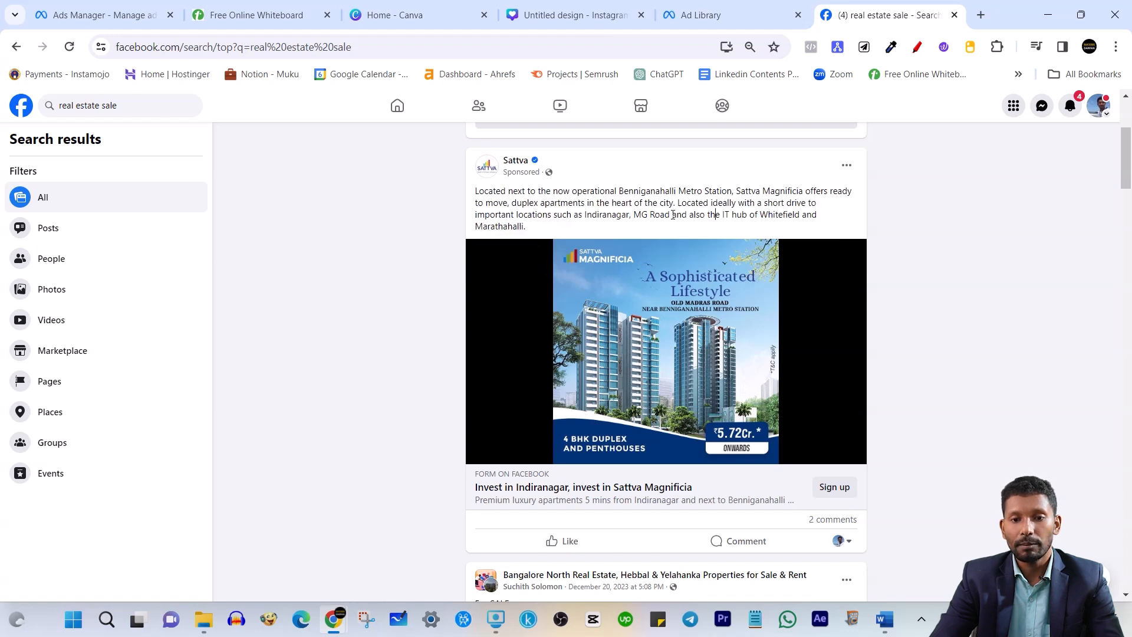
{"action": "left_click_drag", "start_coordinate": [472, 191], "coordinate": [557, 226]}
{"action": "left_click", "coordinate": [557, 226]}
{"action": "scroll", "coordinate": [555, 421], "scroll_direction": "down", "scroll_amount": 1}
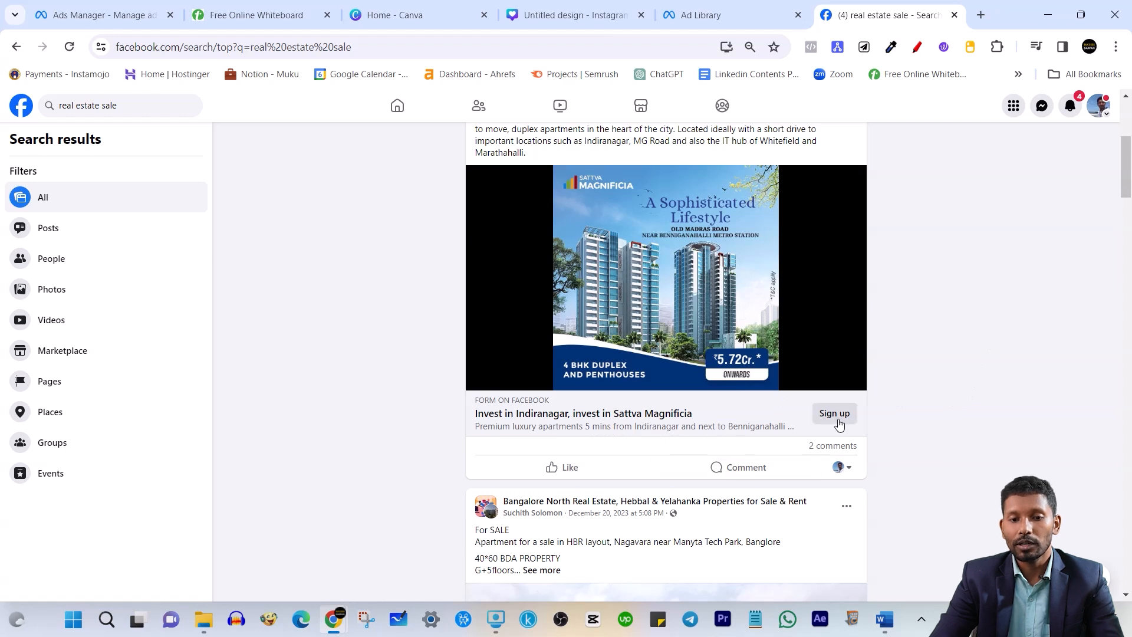
{"action": "scroll", "coordinate": [803, 422], "scroll_direction": "up", "scroll_amount": 1}
{"action": "left_click_drag", "start_coordinate": [476, 191], "coordinate": [543, 227]}
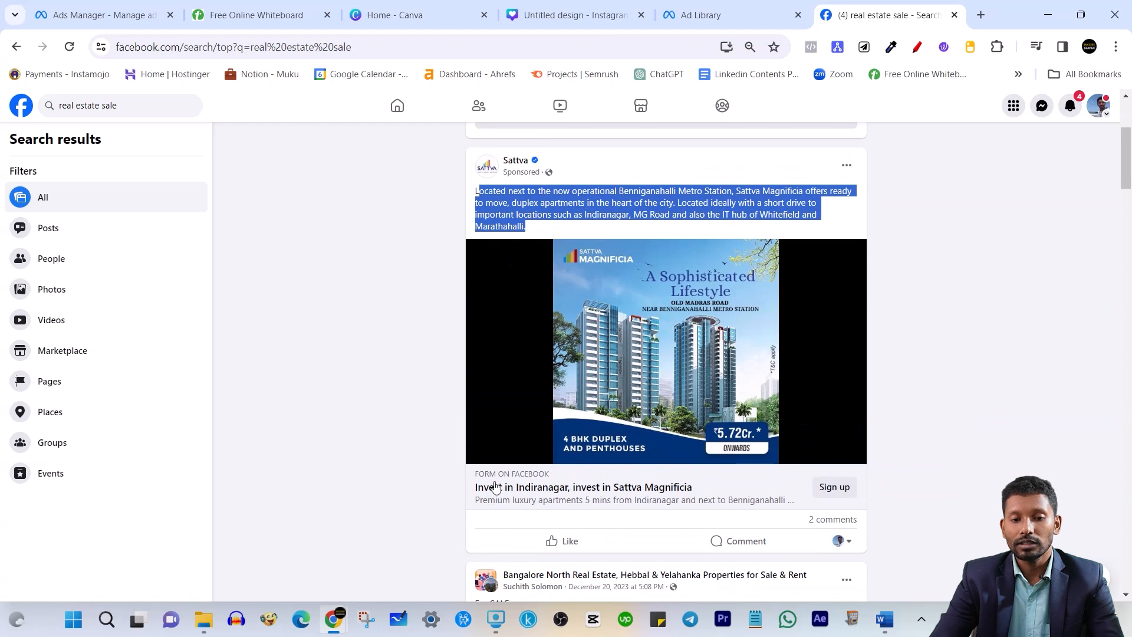
{"action": "left_click", "coordinate": [936, 377]}
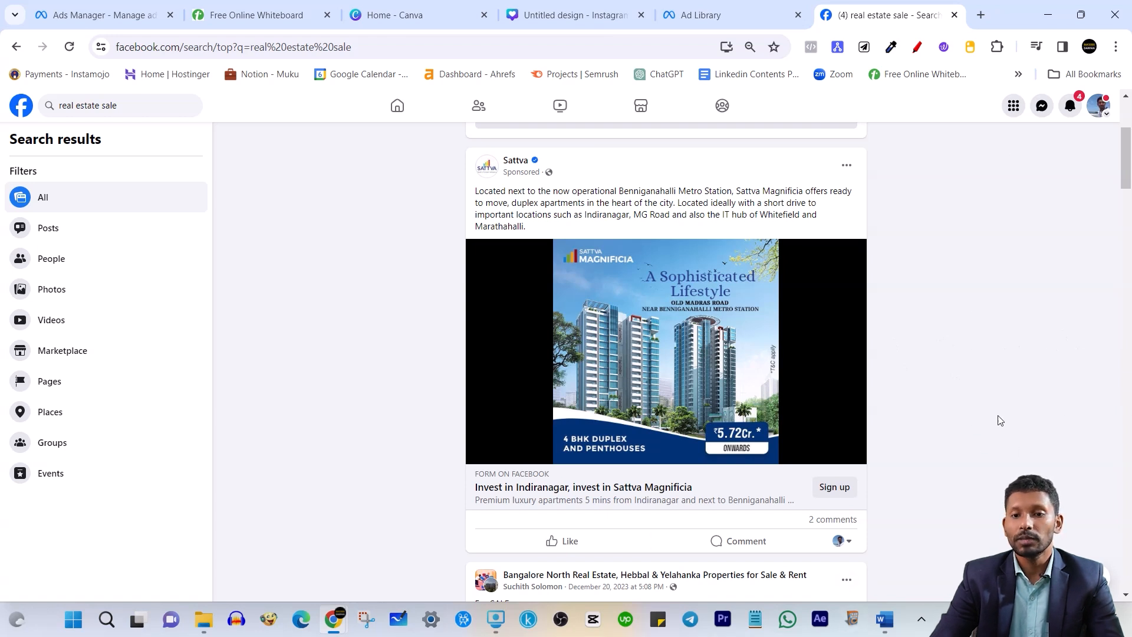
{"action": "scroll", "coordinate": [943, 323], "scroll_direction": "up", "scroll_amount": 1}
{"action": "scroll", "coordinate": [943, 323], "scroll_direction": "down", "scroll_amount": 1}
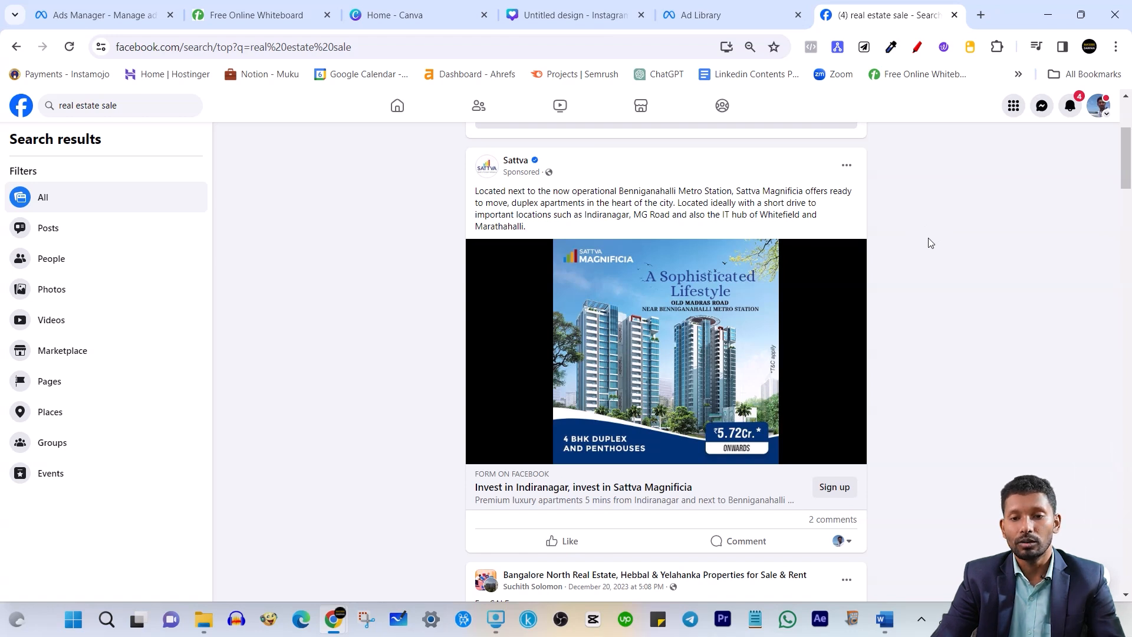
{"action": "scroll", "coordinate": [925, 295], "scroll_direction": "down", "scroll_amount": 1}
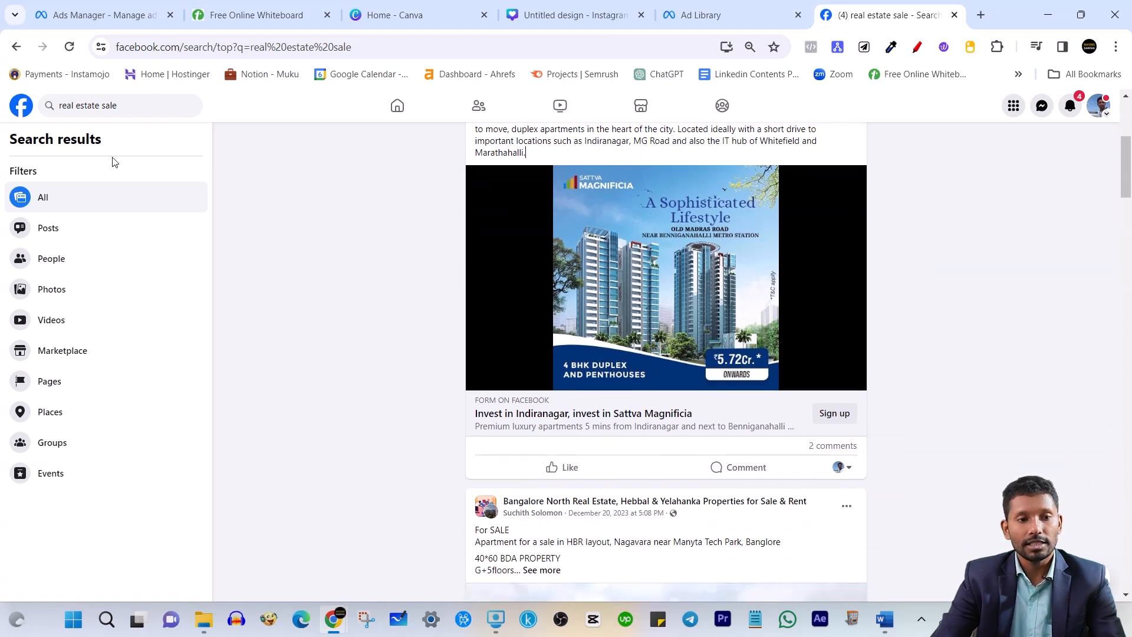
{"action": "left_click", "coordinate": [836, 415]}
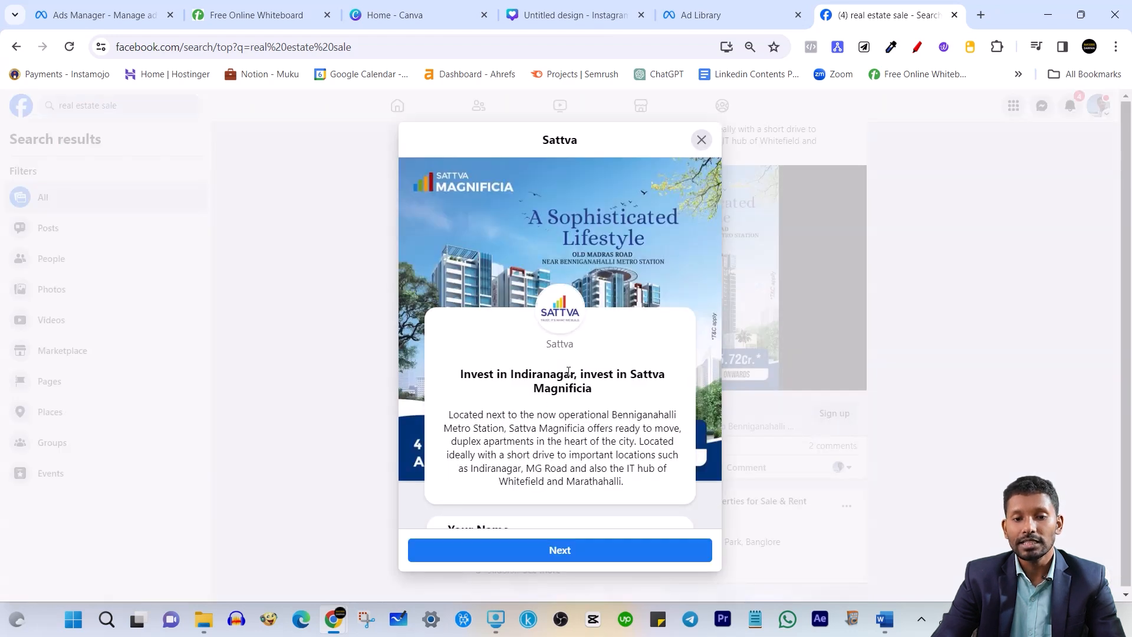
{"action": "scroll", "coordinate": [568, 372], "scroll_direction": "down", "scroll_amount": 3}
{"action": "scroll", "coordinate": [603, 386], "scroll_direction": "down", "scroll_amount": 3}
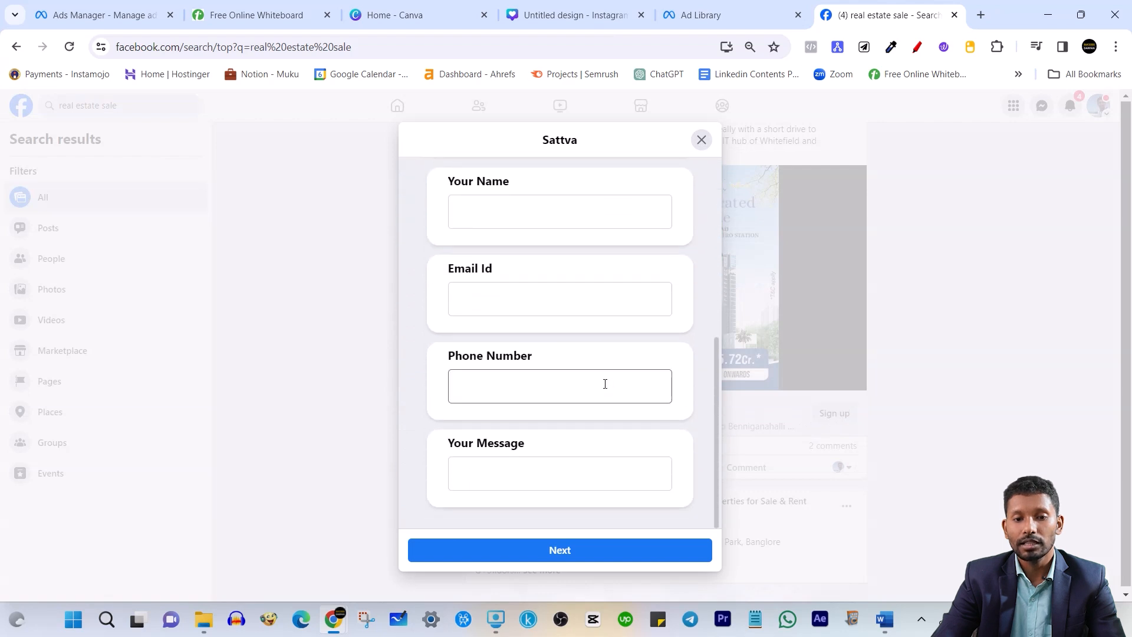
{"action": "scroll", "coordinate": [604, 386], "scroll_direction": "up", "scroll_amount": 4}
{"action": "left_click_drag", "start_coordinate": [471, 248], "coordinate": [623, 287]}
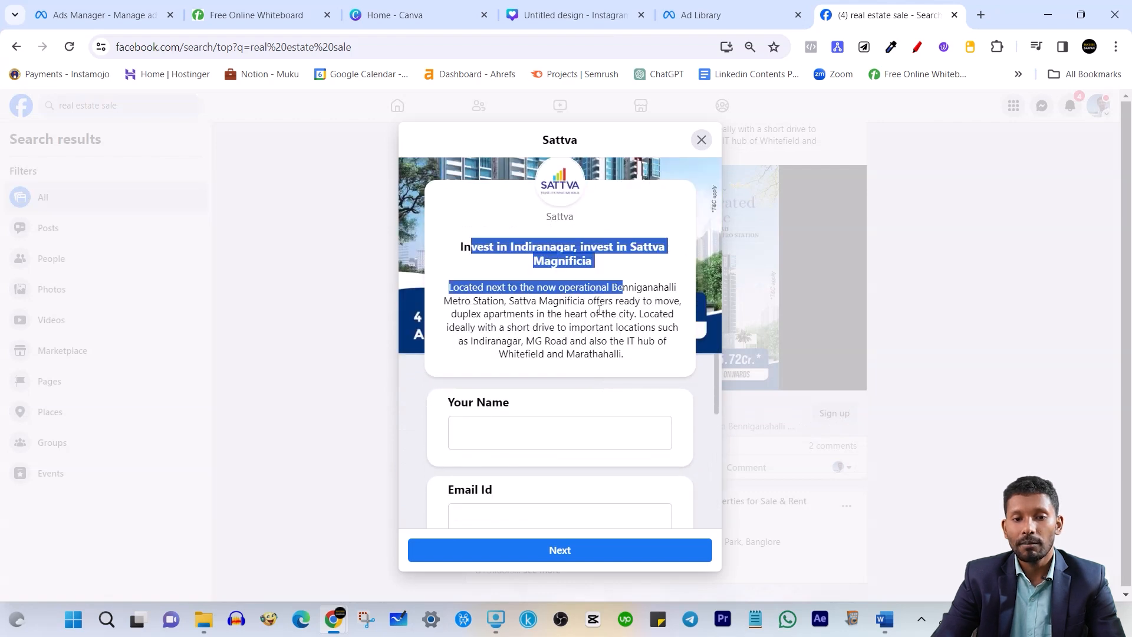
{"action": "left_click", "coordinate": [601, 313]}
{"action": "scroll", "coordinate": [600, 338], "scroll_direction": "down", "scroll_amount": 4}
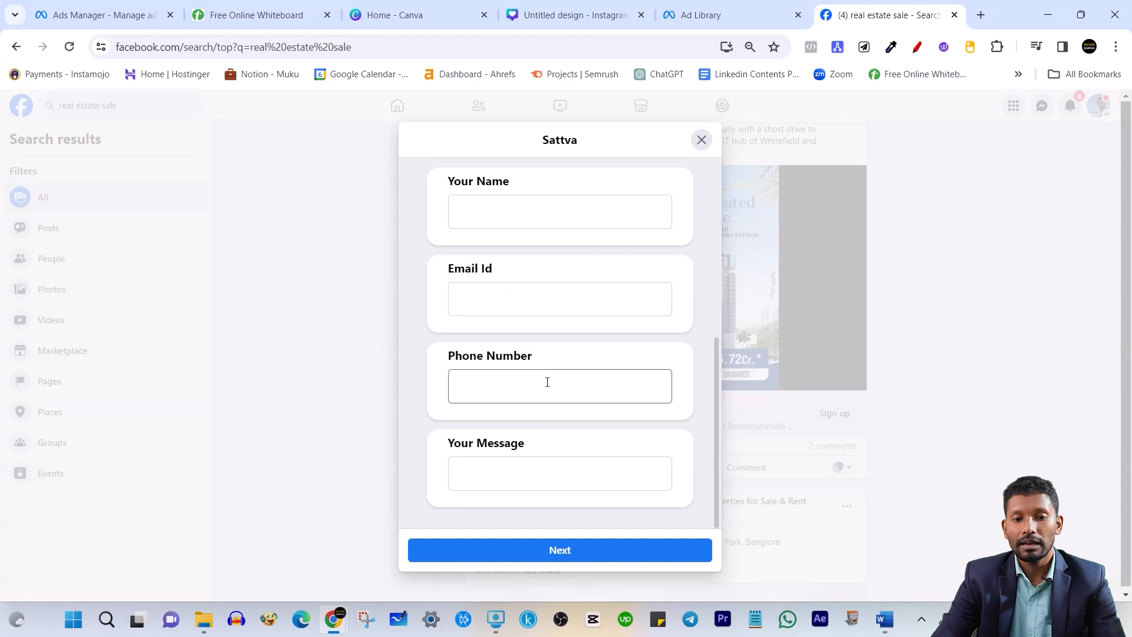
{"action": "left_click", "coordinate": [579, 550]}
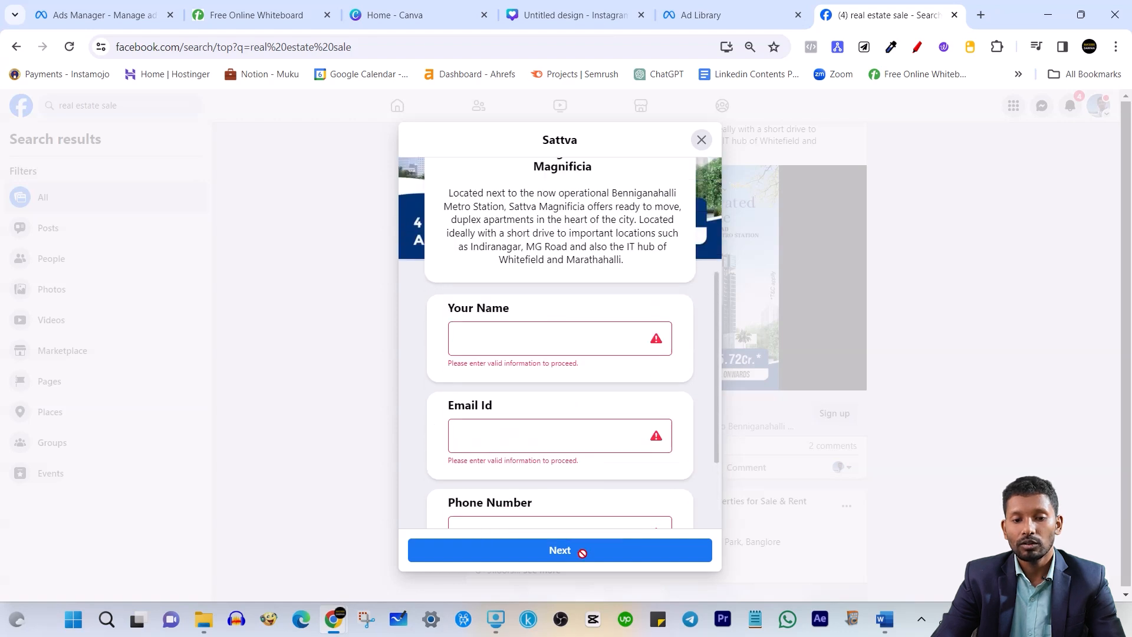
{"action": "scroll", "coordinate": [595, 346], "scroll_direction": "up", "scroll_amount": 2}
{"action": "scroll", "coordinate": [596, 347], "scroll_direction": "down", "scroll_amount": 2}
{"action": "left_click", "coordinate": [481, 354]}
{"action": "type", "text": "abc"}
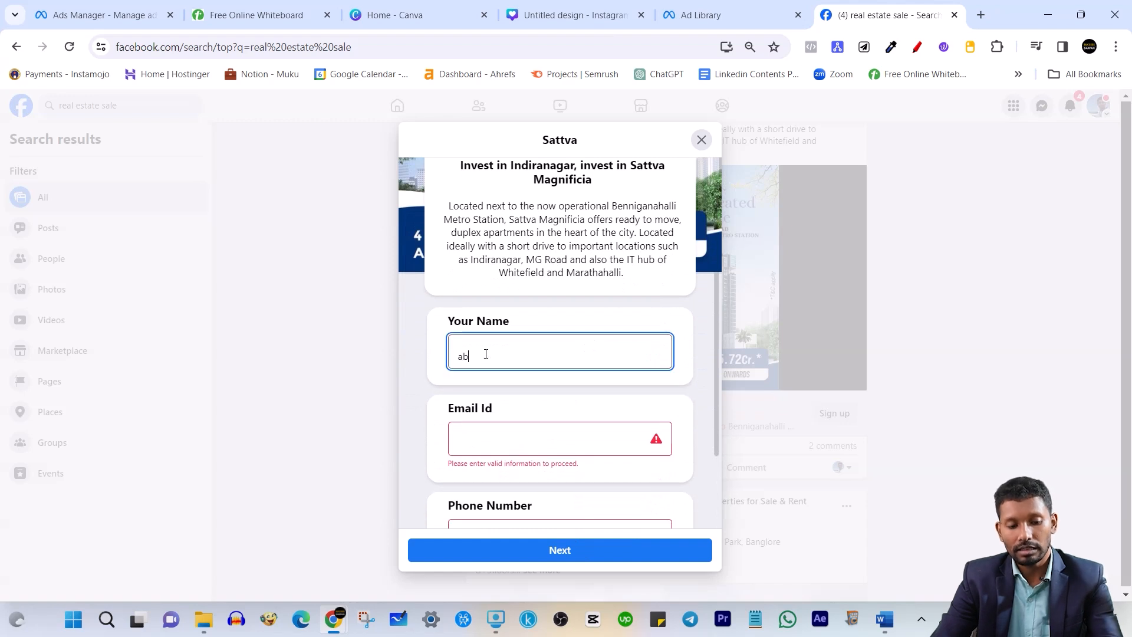
{"action": "left_click", "coordinate": [509, 435]}
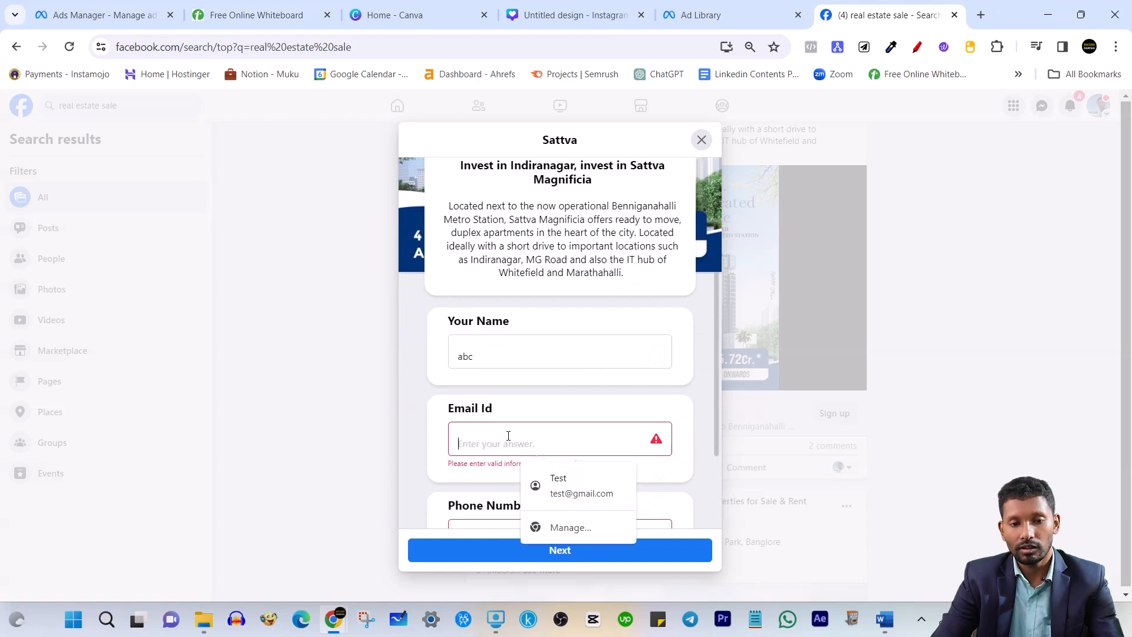
{"action": "left_click", "coordinate": [586, 498]}
{"action": "scroll", "coordinate": [543, 418], "scroll_direction": "down", "scroll_amount": 2}
{"action": "left_click_drag", "start_coordinate": [537, 383], "coordinate": [453, 381]}
{"action": "type", "text": "987"}
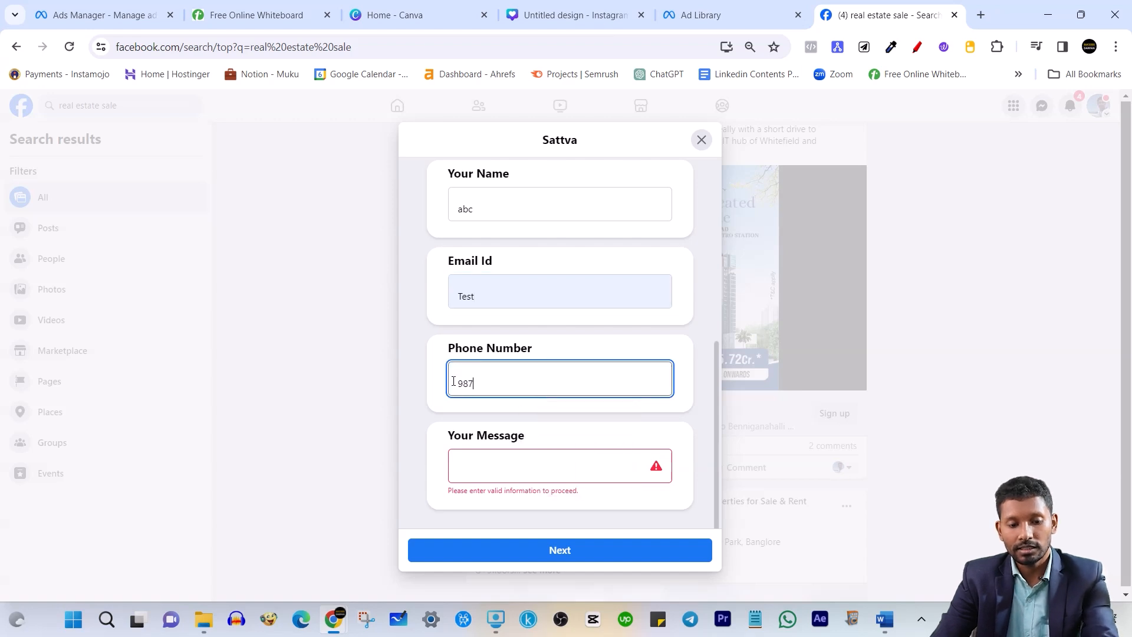
{"action": "type", "text": "6543210"}
{"action": "left_click", "coordinate": [546, 467]}
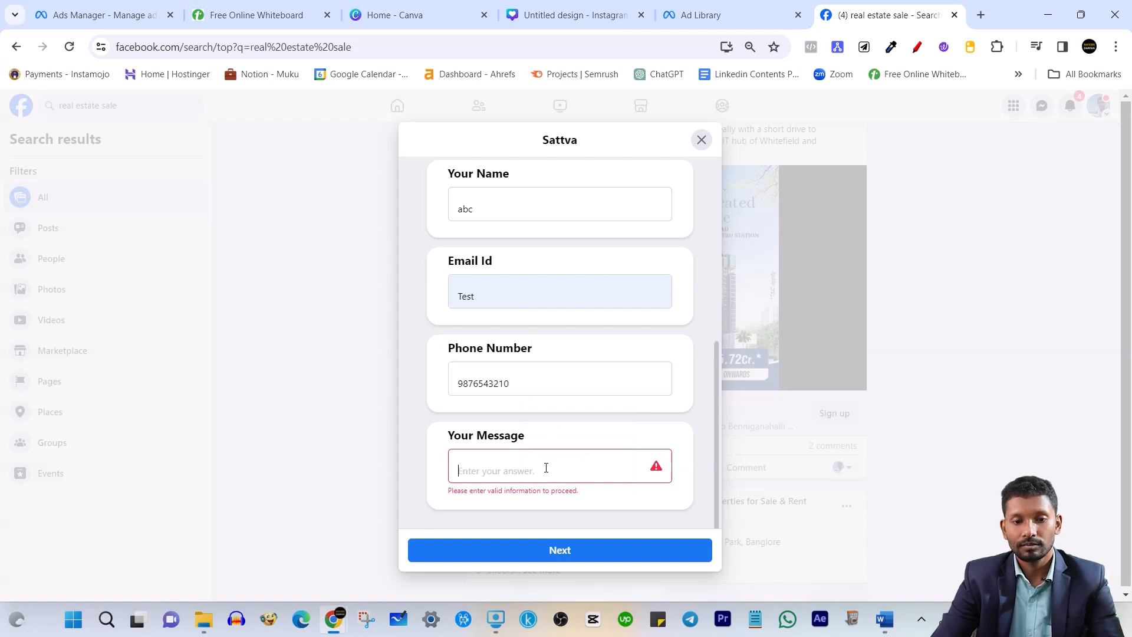
{"action": "type", "text": "test"}
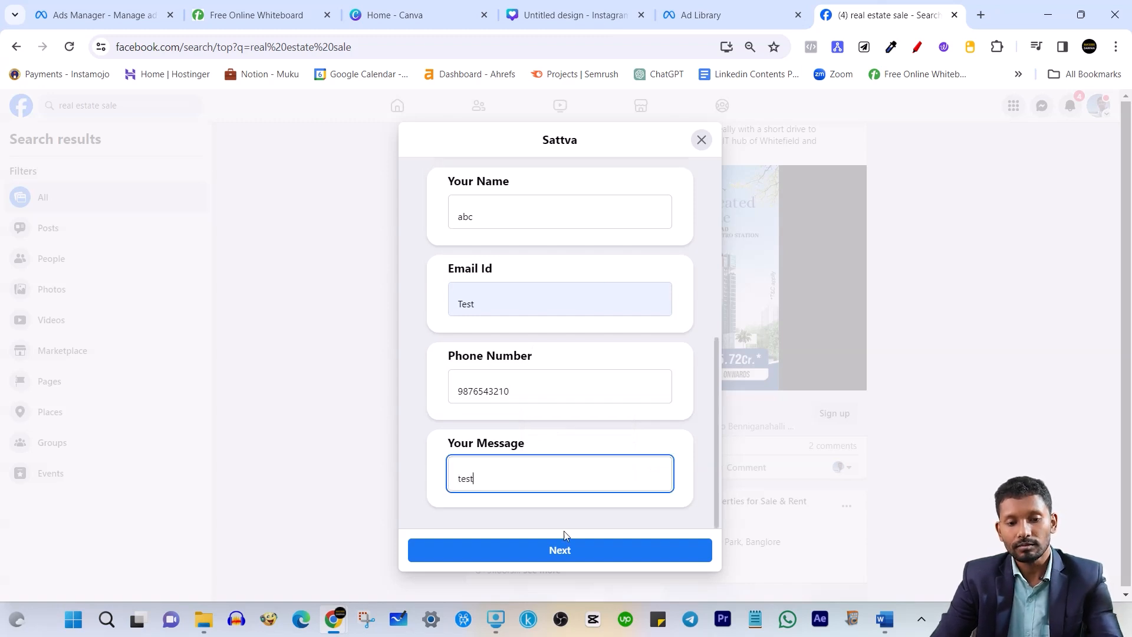
{"action": "left_click", "coordinate": [562, 550]}
{"action": "scroll", "coordinate": [538, 396], "scroll_direction": "down", "scroll_amount": 1}
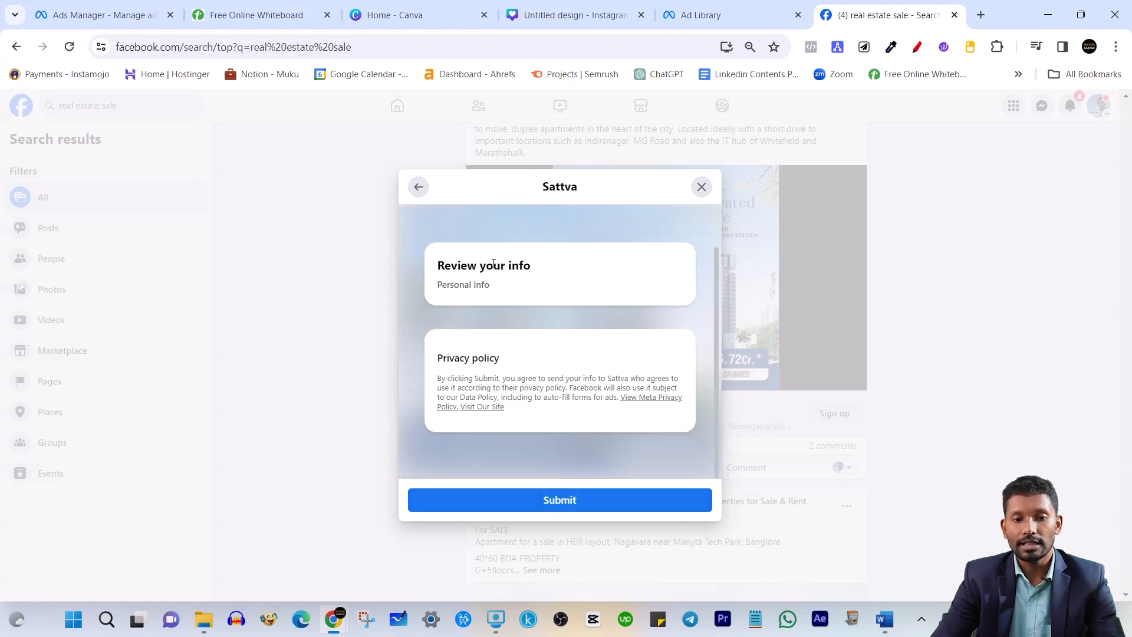
{"action": "left_click", "coordinate": [701, 187]}
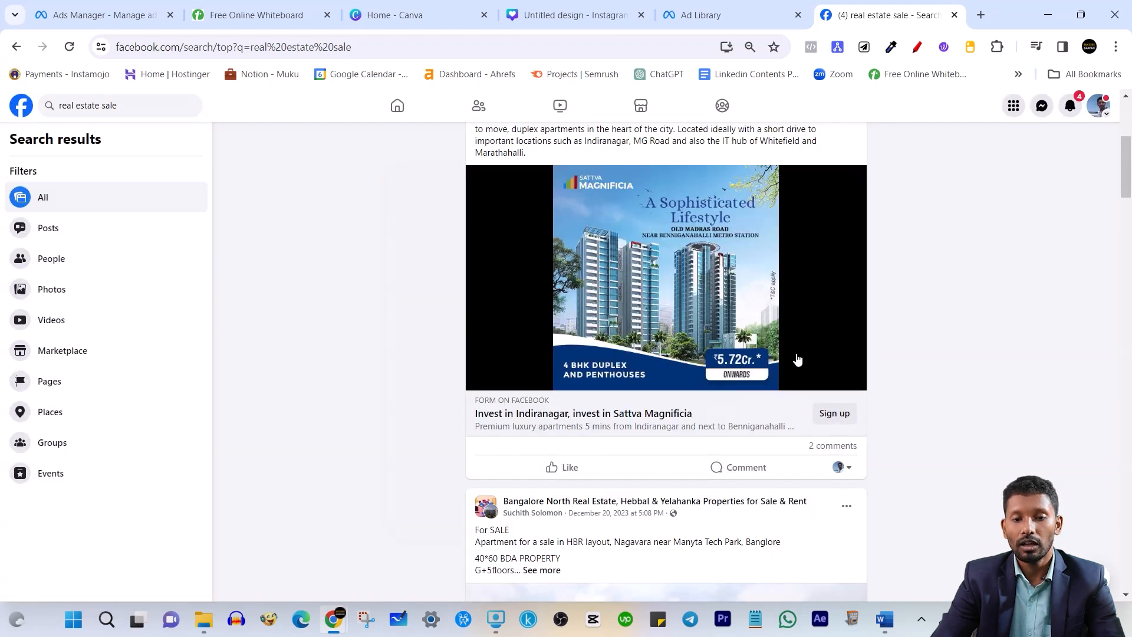
Scroll to the Kumari Nautilus sponsored ad and expand its full description
{"action": "scroll", "coordinate": [798, 359], "scroll_direction": "down", "scroll_amount": 5}
{"action": "scroll", "coordinate": [811, 318], "scroll_direction": "up", "scroll_amount": 5}
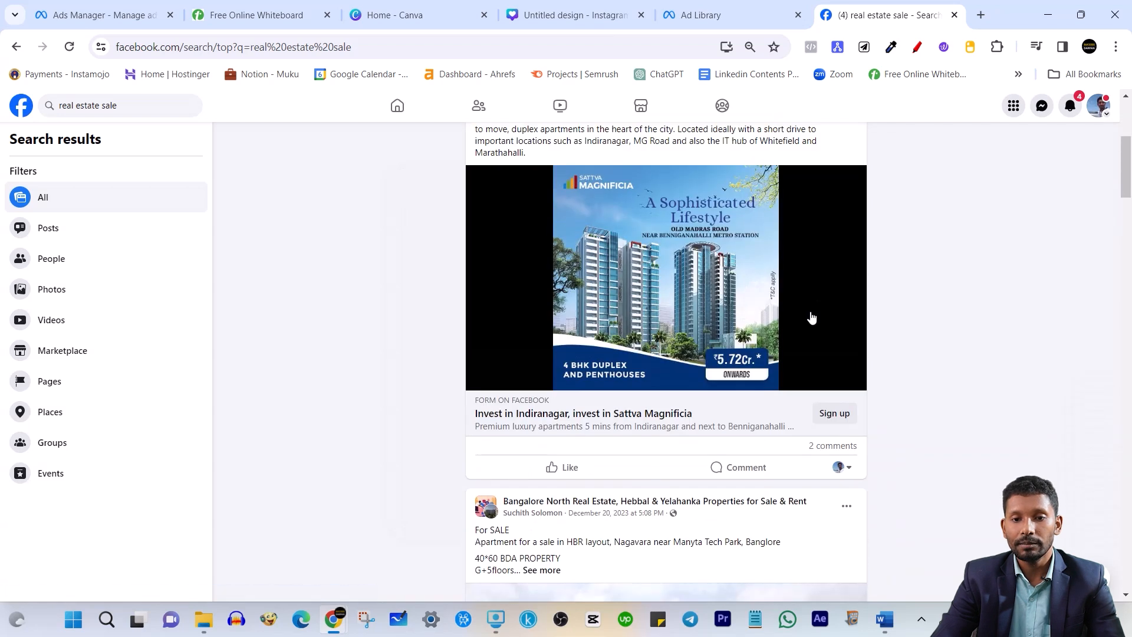
{"action": "scroll", "coordinate": [800, 425], "scroll_direction": "up", "scroll_amount": 4}
{"action": "scroll", "coordinate": [761, 415], "scroll_direction": "down", "scroll_amount": 1}
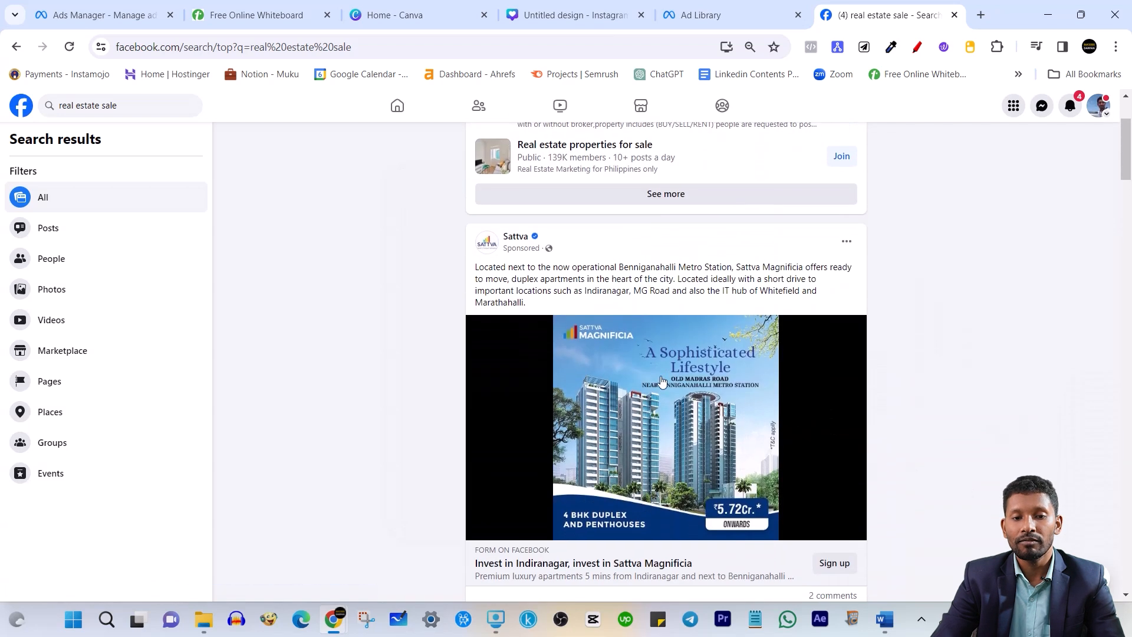
{"action": "scroll", "coordinate": [675, 412], "scroll_direction": "down", "scroll_amount": 10}
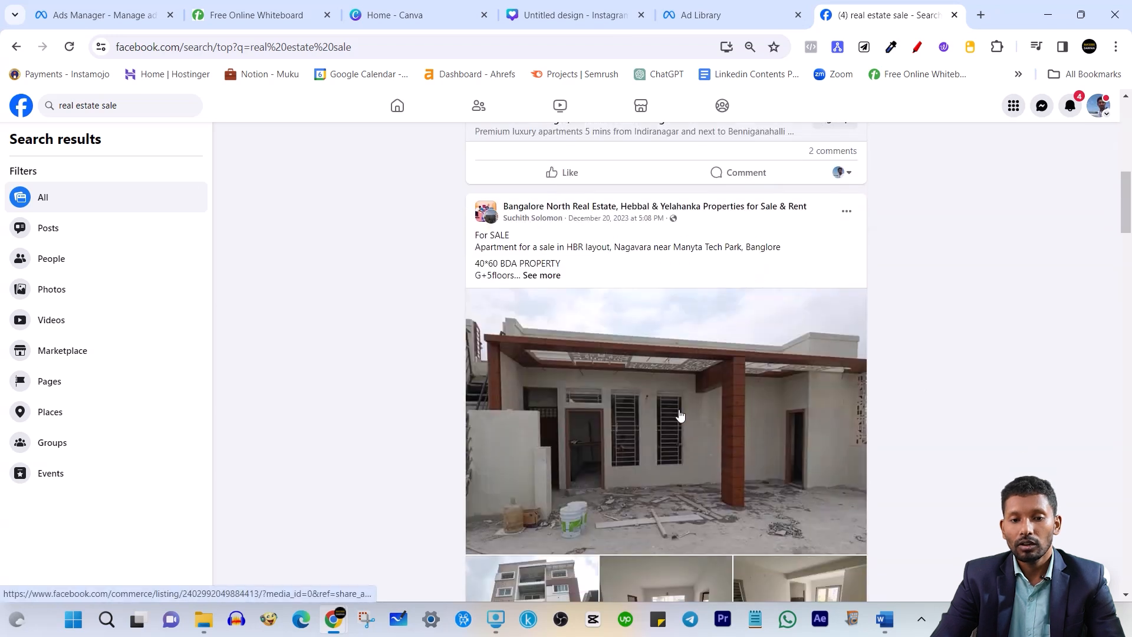
{"action": "scroll", "coordinate": [672, 414], "scroll_direction": "down", "scroll_amount": 15}
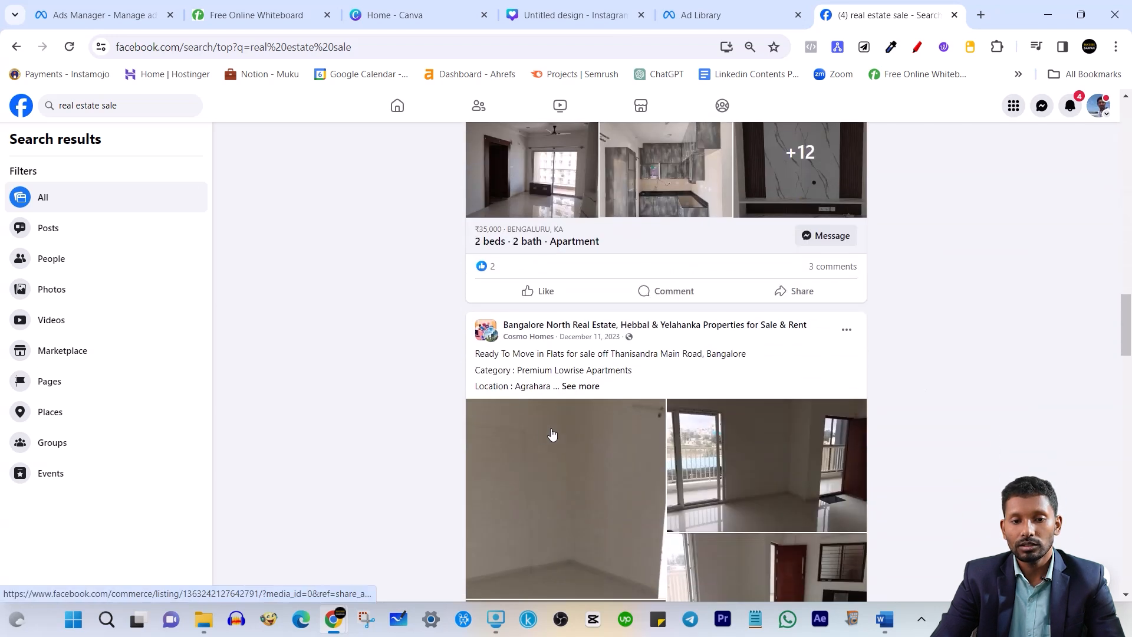
{"action": "scroll", "coordinate": [590, 416], "scroll_direction": "down", "scroll_amount": 10}
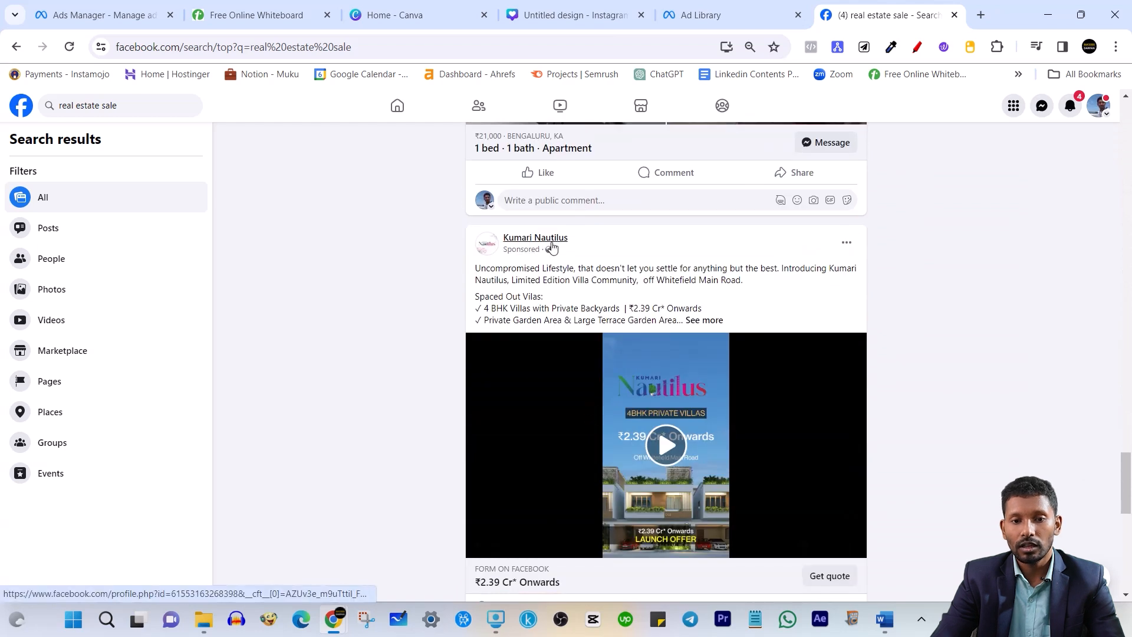
{"action": "scroll", "coordinate": [802, 457], "scroll_direction": "down", "scroll_amount": 1}
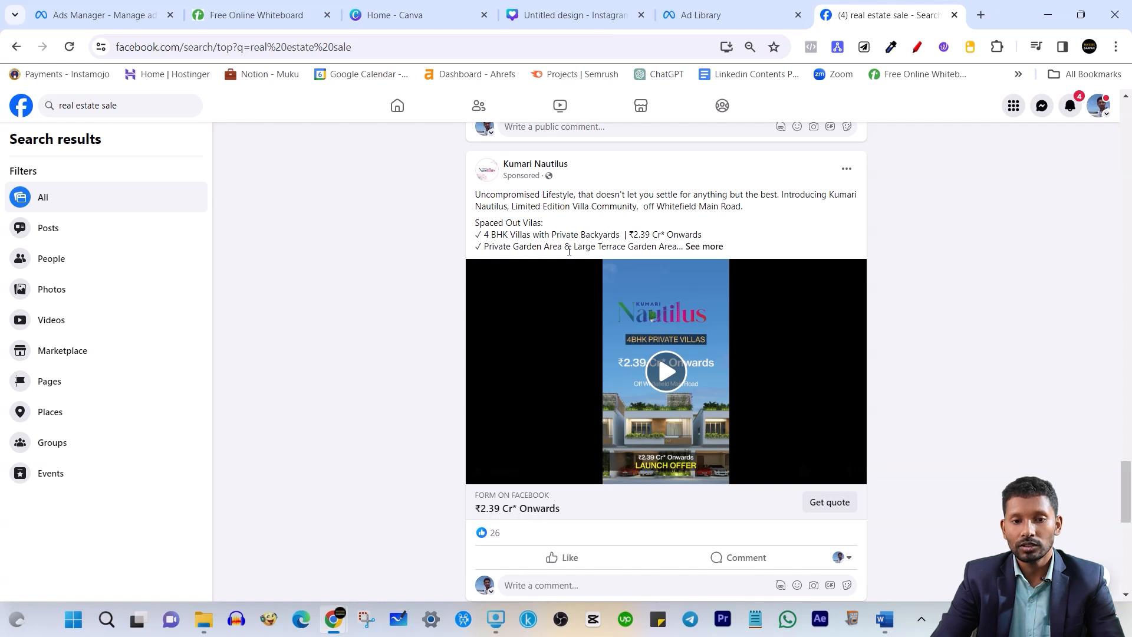
{"action": "left_click", "coordinate": [710, 247]}
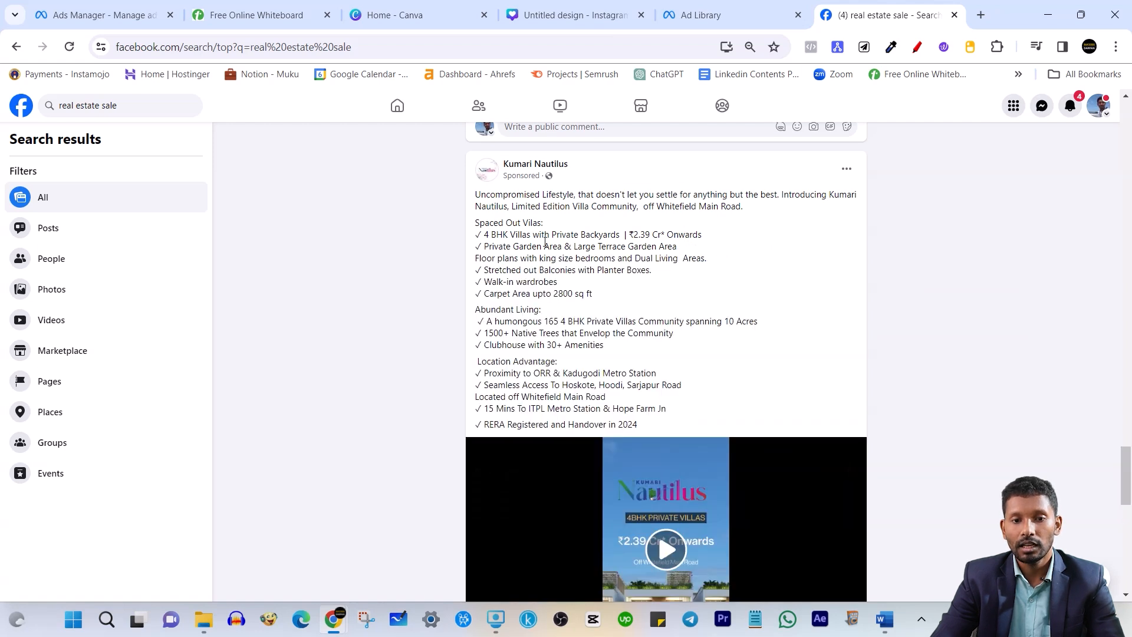
Highlight the 4 BHK villas, Private Garden, Abundant Living and 165 villas community lines
{"action": "left_click_drag", "start_coordinate": [485, 236], "coordinate": [734, 243]}
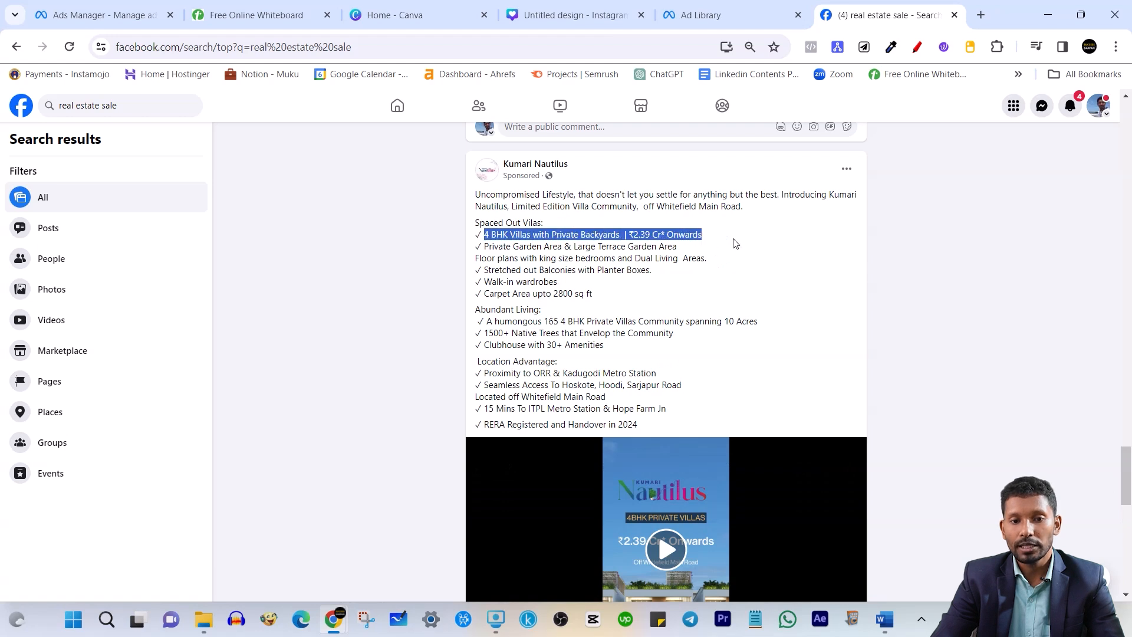
{"action": "left_click", "coordinate": [667, 246]}
{"action": "left_click_drag", "start_coordinate": [484, 250], "coordinate": [574, 260]}
{"action": "left_click", "coordinate": [492, 306]}
{"action": "left_click_drag", "start_coordinate": [475, 312], "coordinate": [560, 318]}
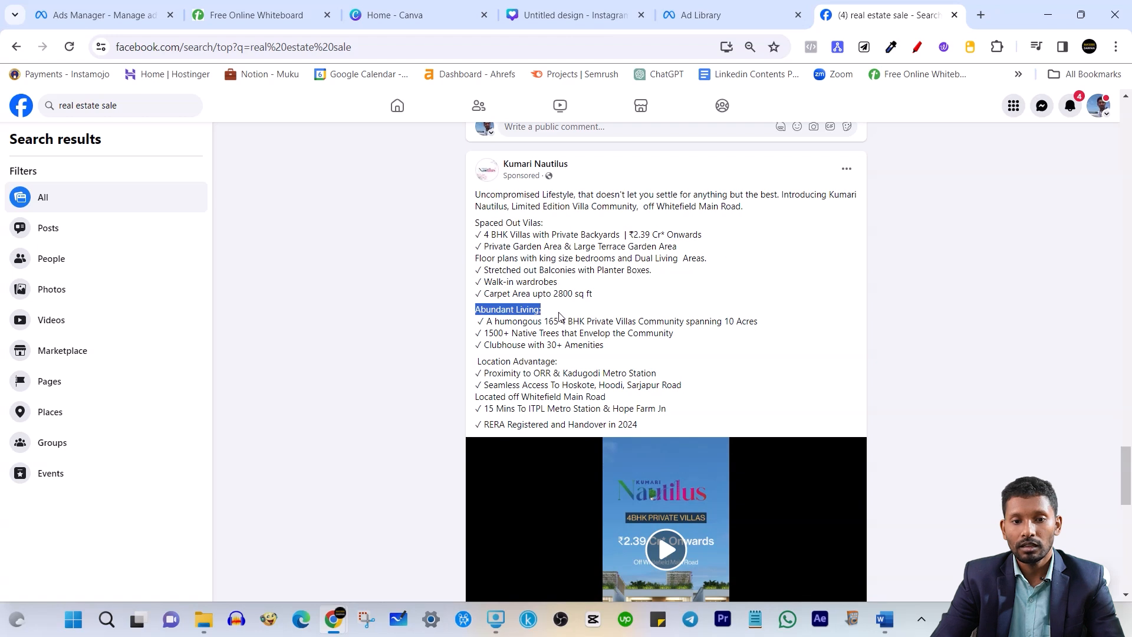
{"action": "left_click_drag", "start_coordinate": [489, 324], "coordinate": [613, 324]}
{"action": "left_click", "coordinate": [545, 371]}
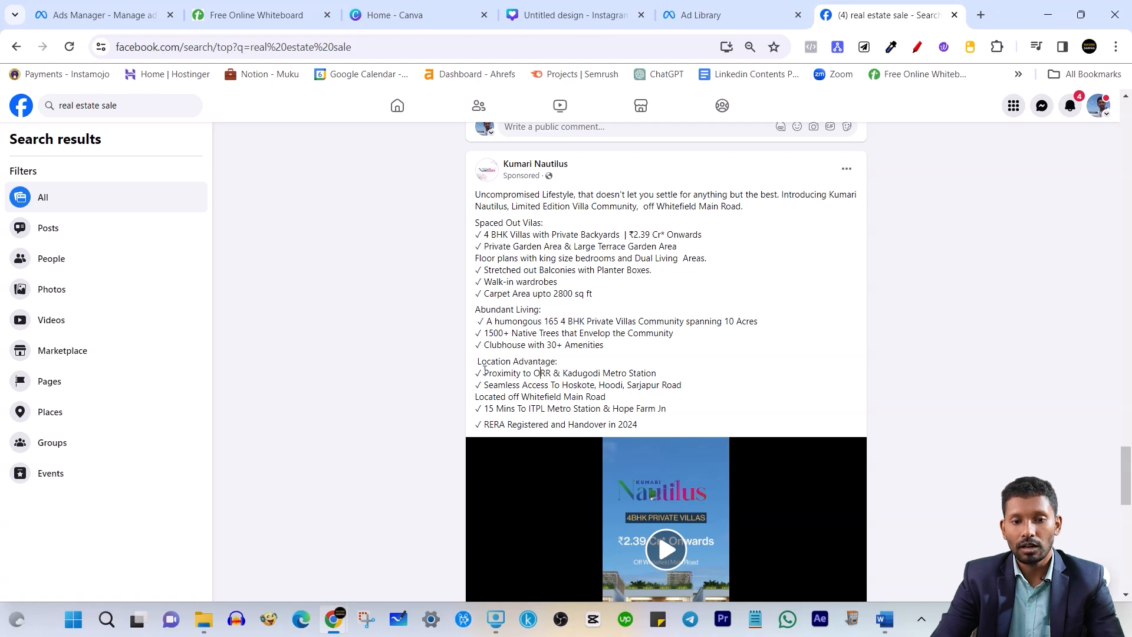
Highlight the Location Advantage section and the ad's intro lines
{"action": "left_click_drag", "start_coordinate": [475, 364], "coordinate": [566, 368]}
{"action": "left_click_drag", "start_coordinate": [482, 373], "coordinate": [613, 403]}
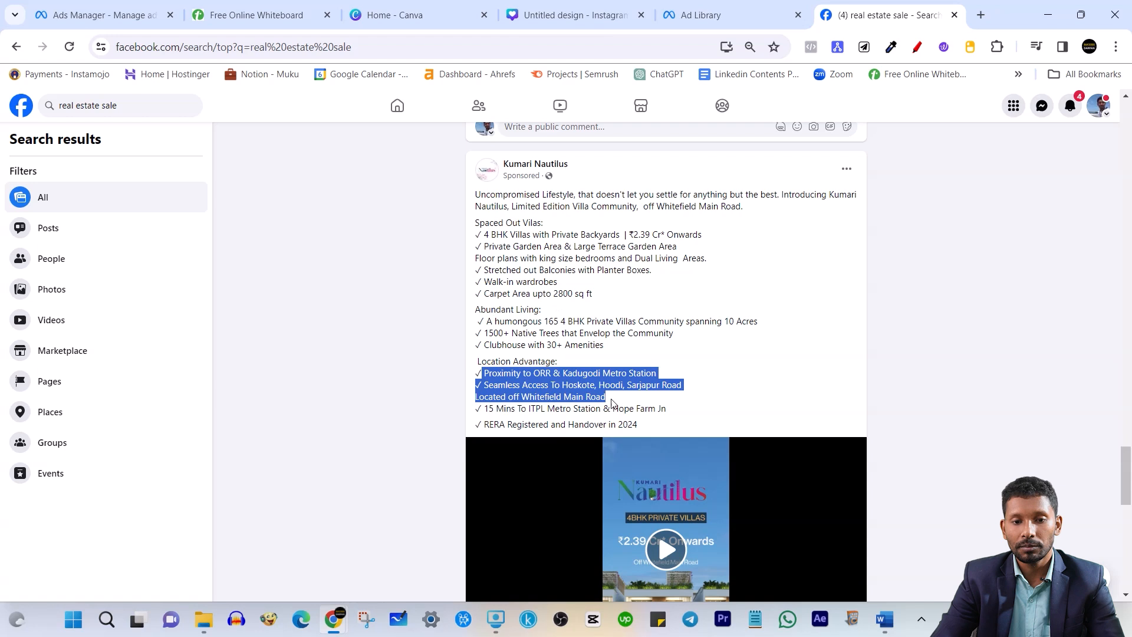
{"action": "left_click", "coordinate": [541, 272]}
{"action": "left_click_drag", "start_coordinate": [475, 192], "coordinate": [642, 246]}
{"action": "left_click", "coordinate": [614, 305]}
{"action": "scroll", "coordinate": [607, 473], "scroll_direction": "down", "scroll_amount": 4}
{"action": "left_click", "coordinate": [831, 462]}
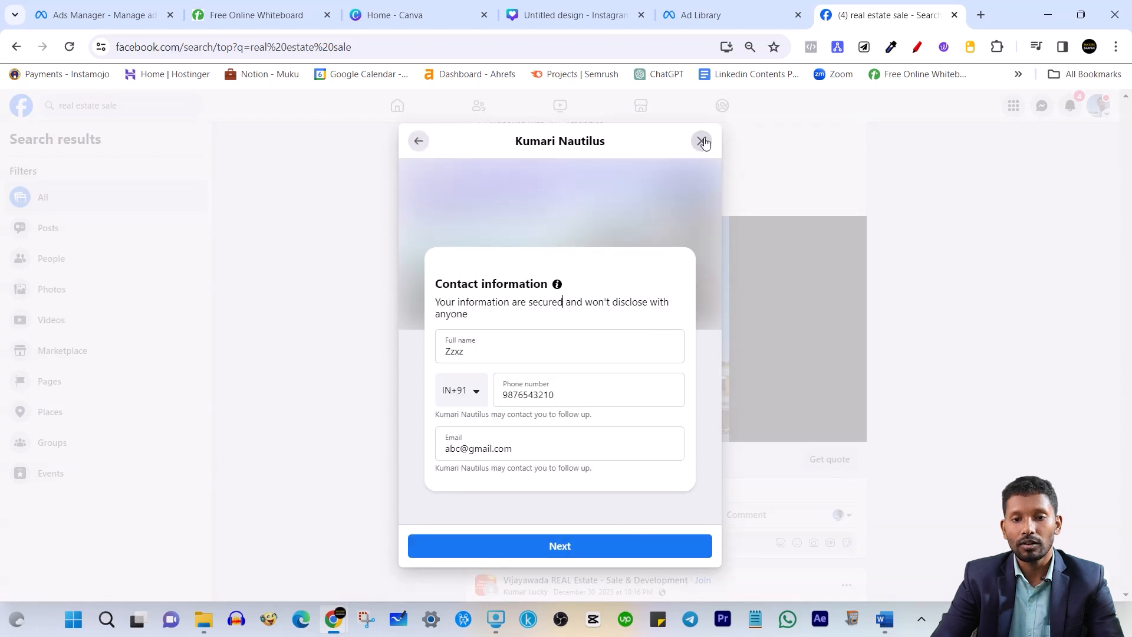
{"action": "left_click", "coordinate": [702, 142]}
{"action": "scroll", "coordinate": [737, 387], "scroll_direction": "down", "scroll_amount": 10}
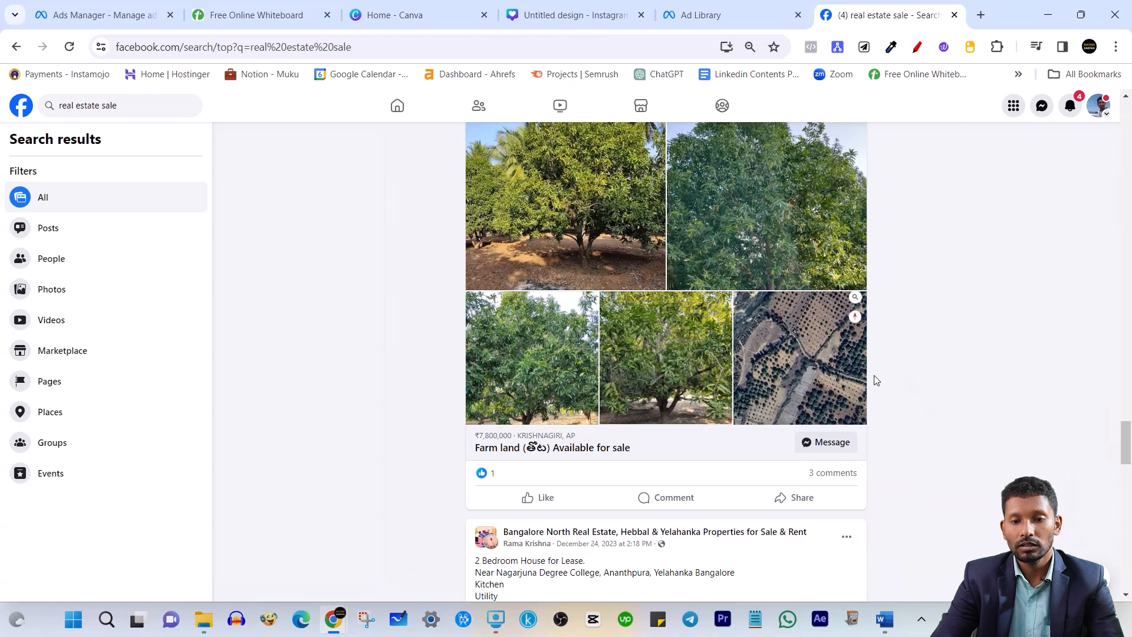
{"action": "scroll", "coordinate": [643, 393], "scroll_direction": "down", "scroll_amount": 3}
{"action": "scroll", "coordinate": [645, 401], "scroll_direction": "down", "scroll_amount": 15}
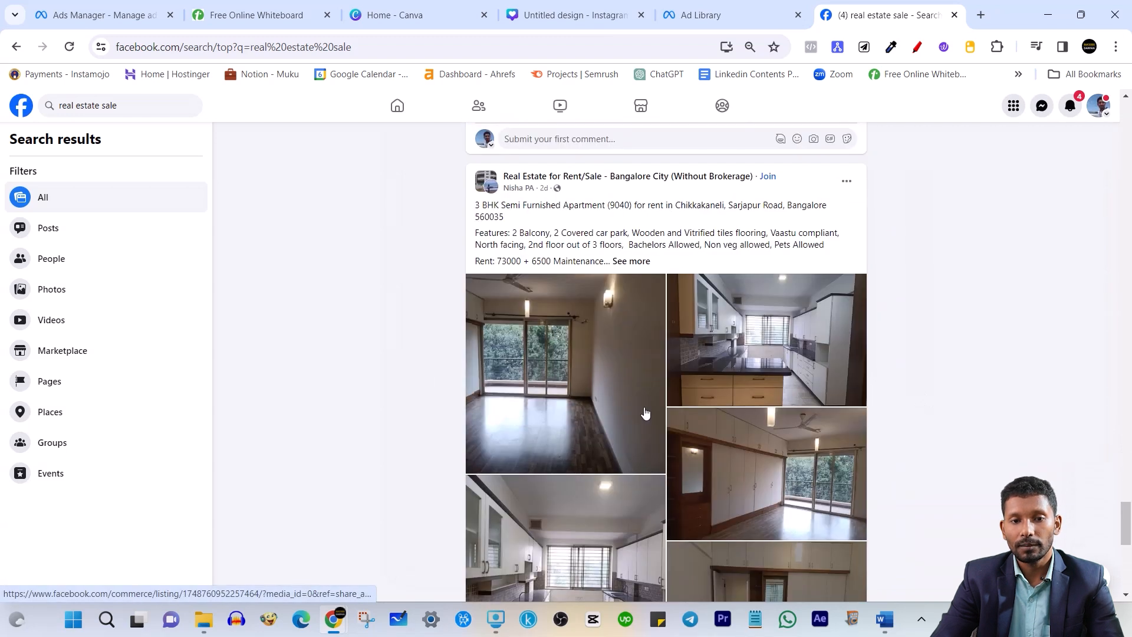
{"action": "scroll", "coordinate": [648, 413], "scroll_direction": "down", "scroll_amount": 3}
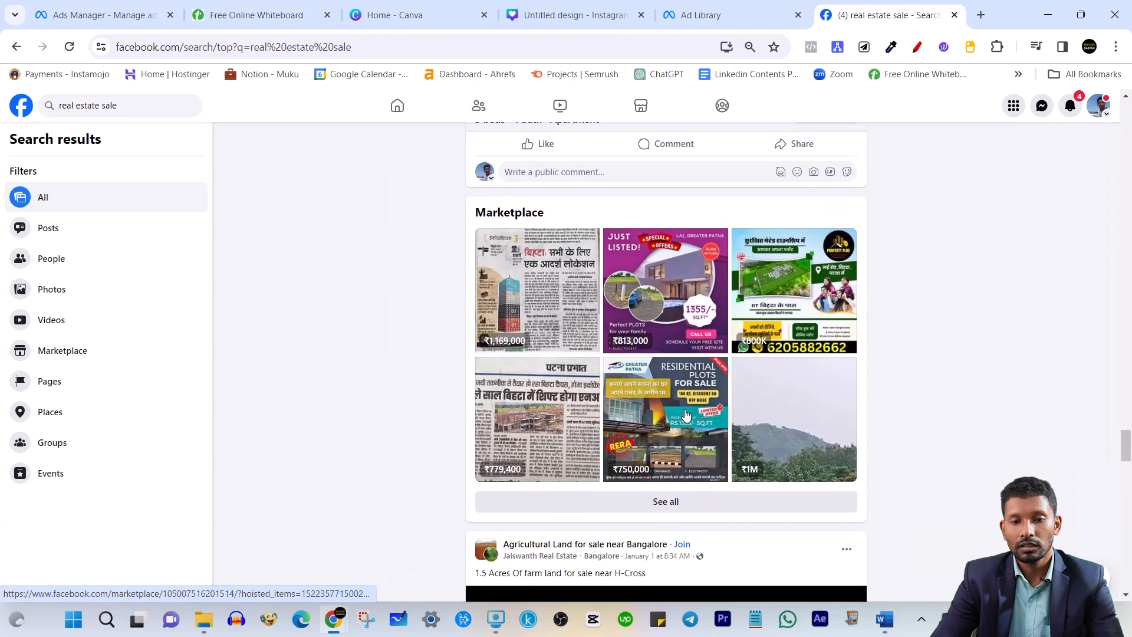
{"action": "scroll", "coordinate": [678, 415], "scroll_direction": "down", "scroll_amount": 4}
{"action": "scroll", "coordinate": [686, 416], "scroll_direction": "down", "scroll_amount": 12}
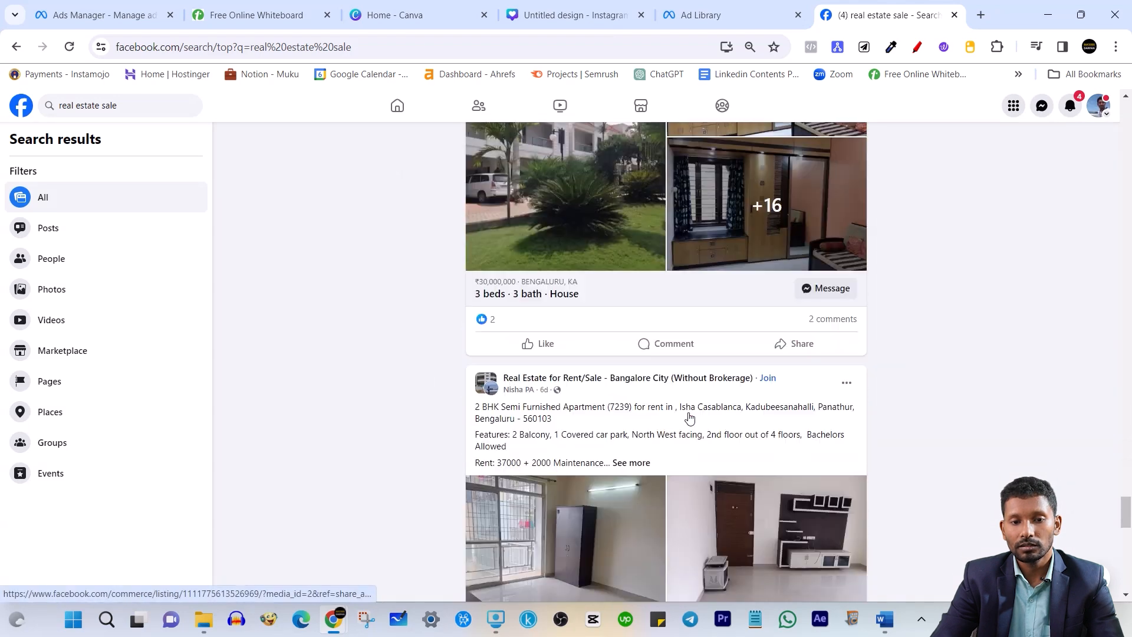
{"action": "scroll", "coordinate": [689, 416], "scroll_direction": "down", "scroll_amount": 12}
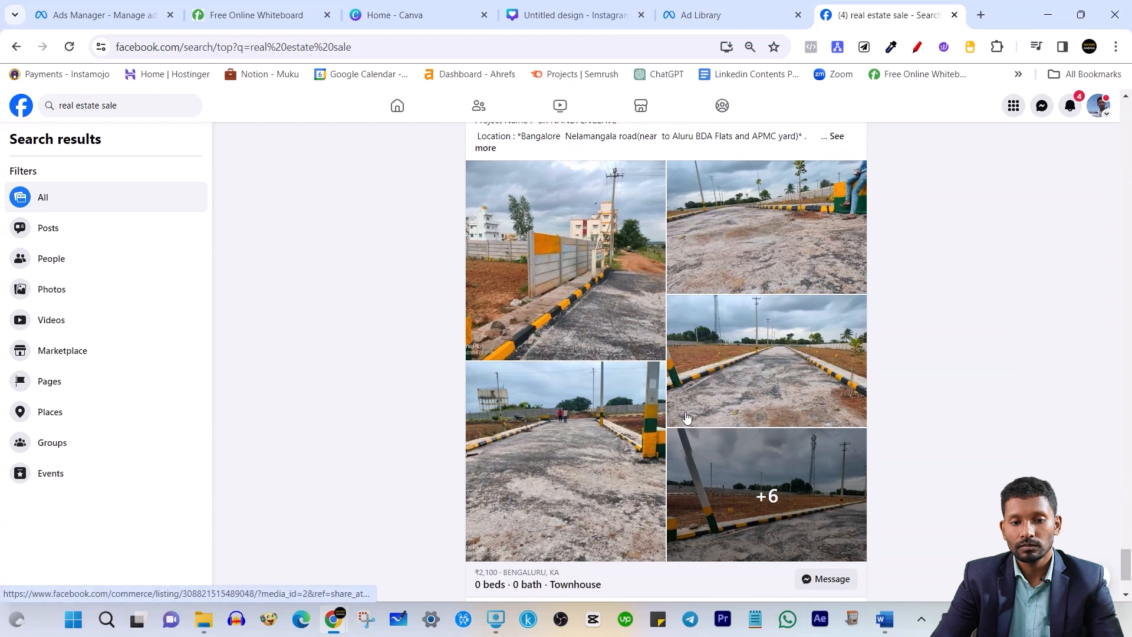
{"action": "scroll", "coordinate": [687, 416], "scroll_direction": "down", "scroll_amount": 12}
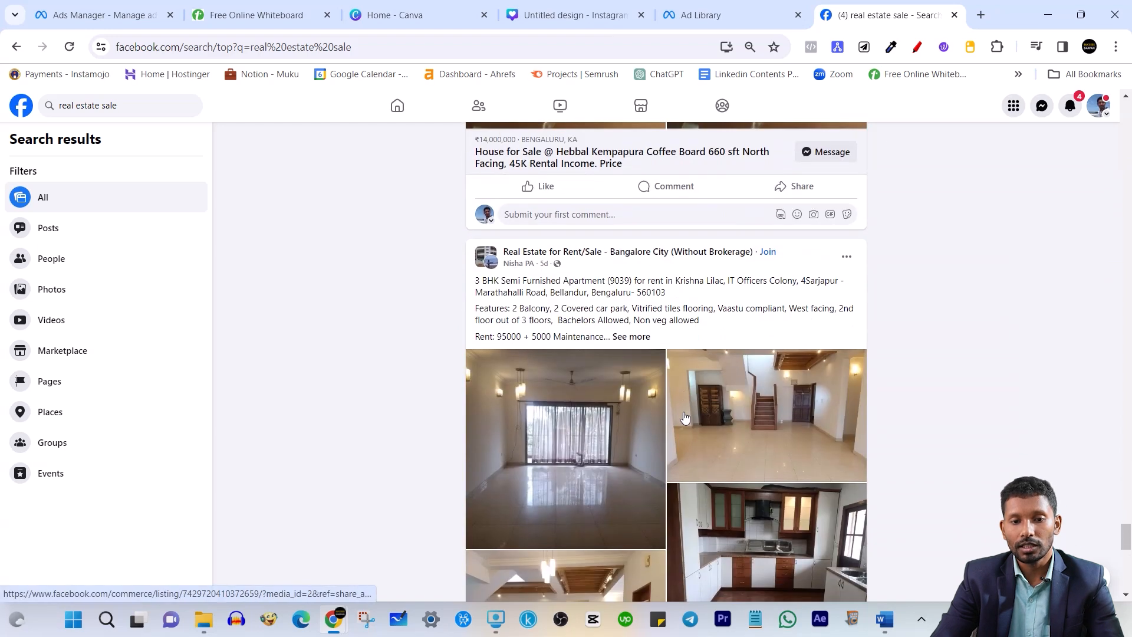
{"action": "scroll", "coordinate": [687, 421], "scroll_direction": "down", "scroll_amount": 9}
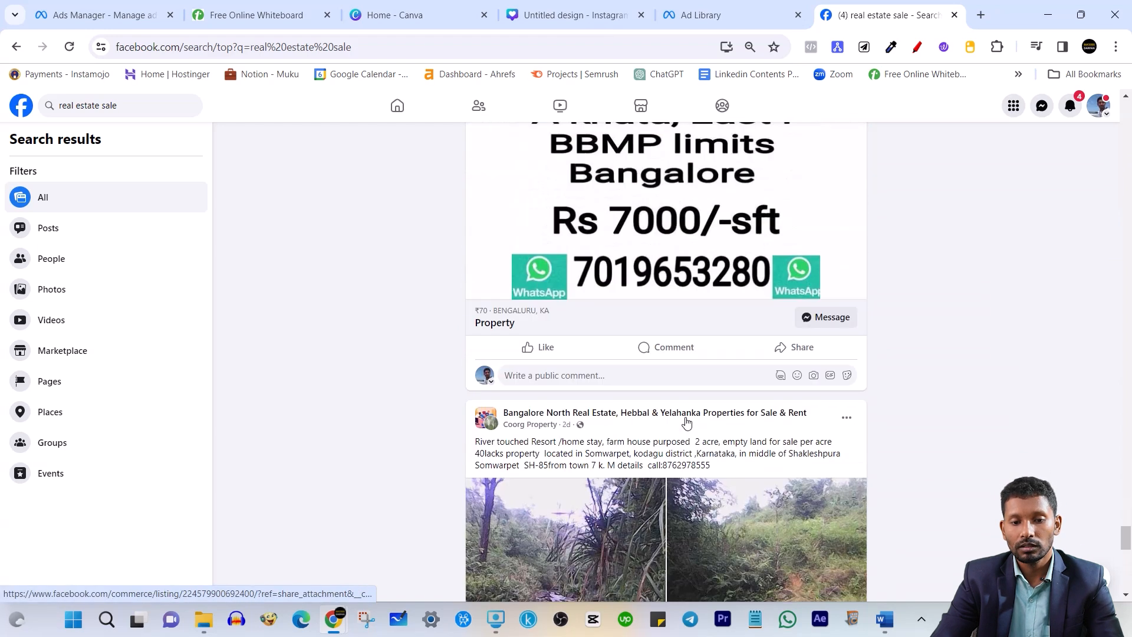
{"action": "scroll", "coordinate": [687, 421], "scroll_direction": "down", "scroll_amount": 12}
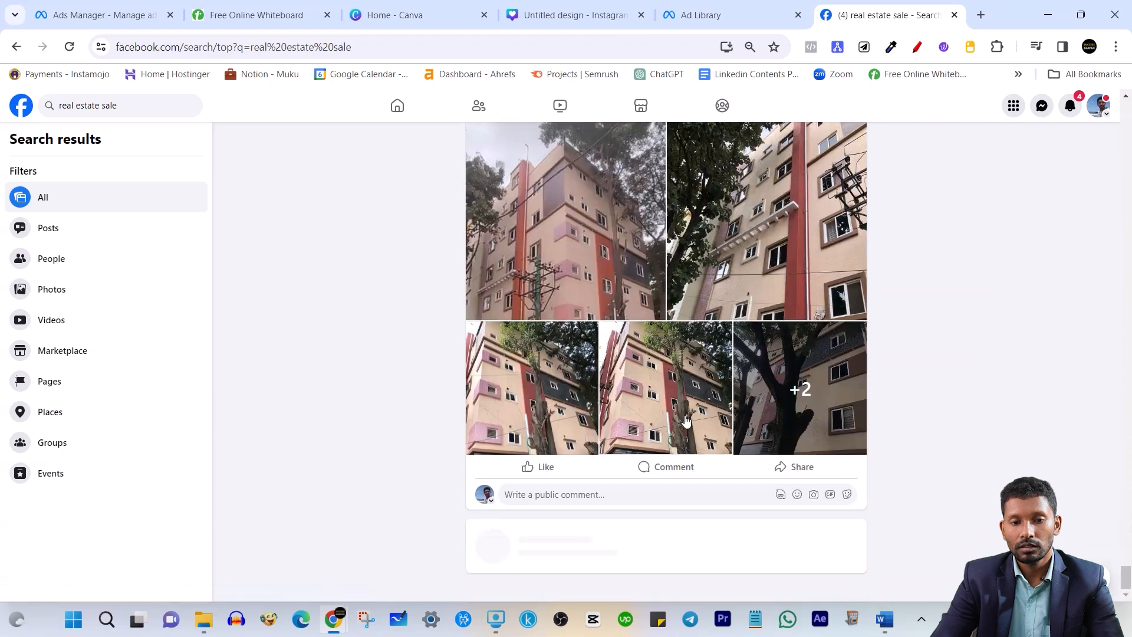
{"action": "scroll", "coordinate": [686, 419], "scroll_direction": "down", "scroll_amount": 12}
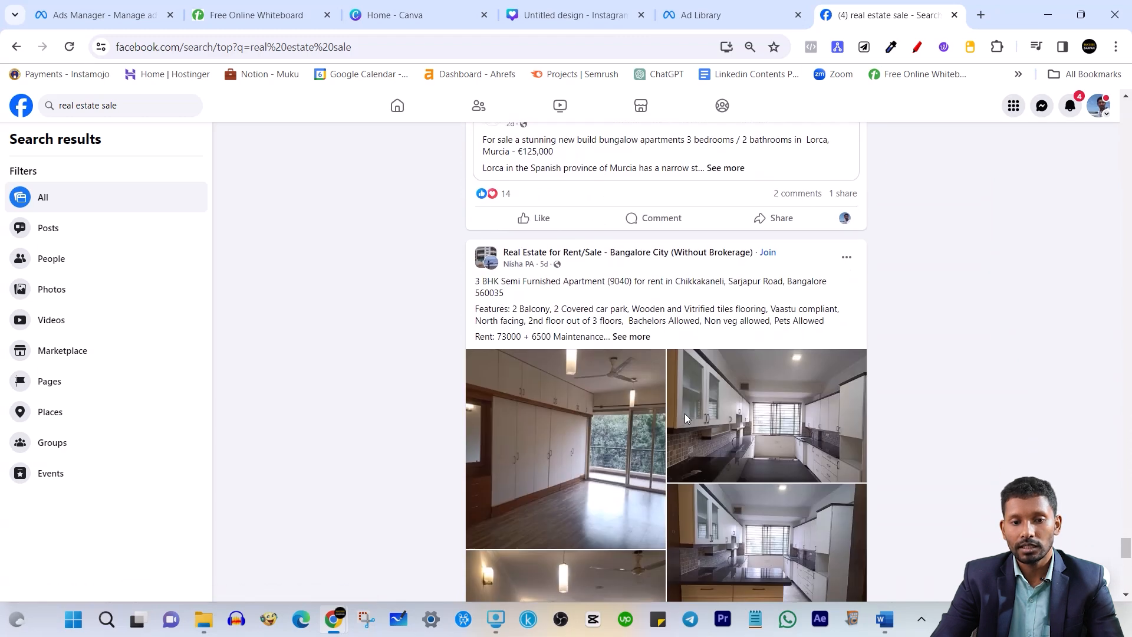
{"action": "scroll", "coordinate": [682, 418], "scroll_direction": "down", "scroll_amount": 8}
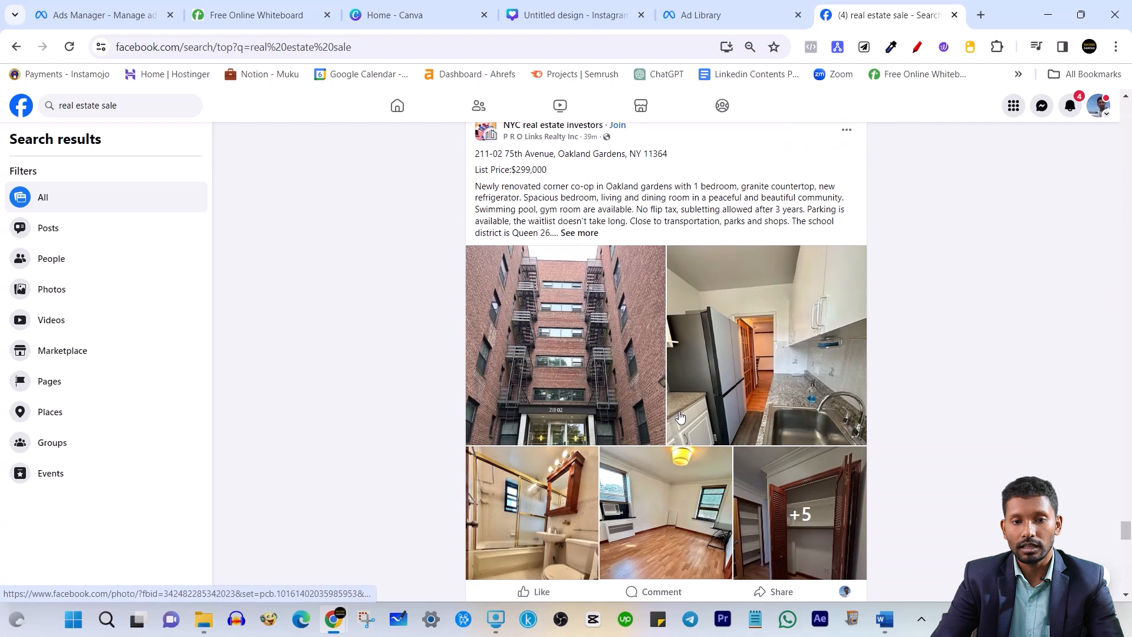
{"action": "scroll", "coordinate": [681, 415], "scroll_direction": "down", "scroll_amount": 12}
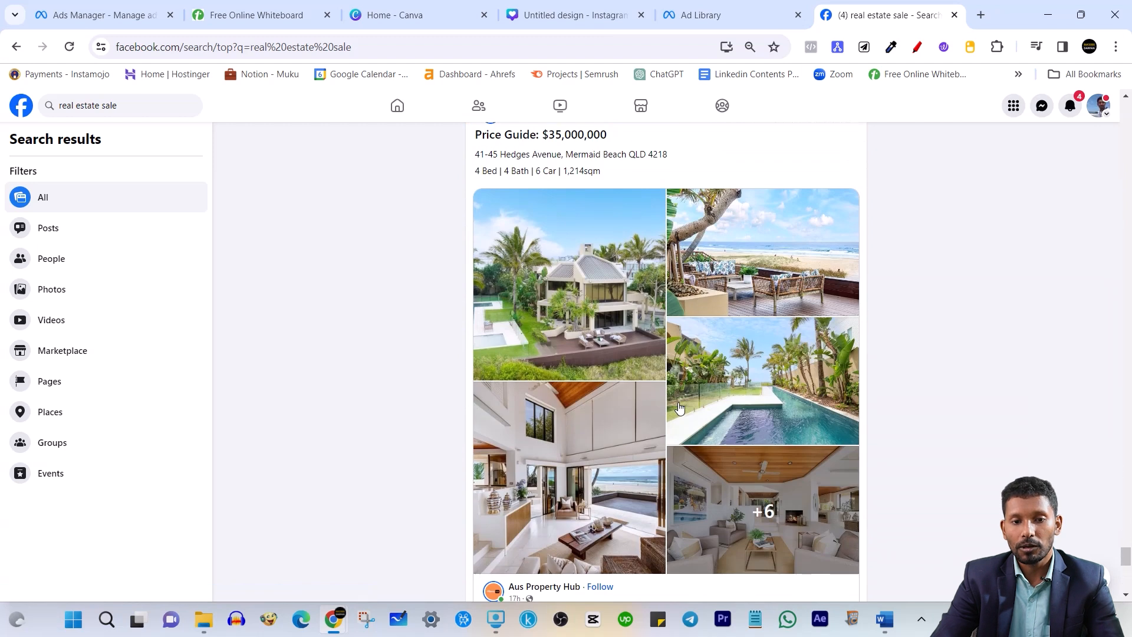
{"action": "scroll", "coordinate": [679, 415], "scroll_direction": "down", "scroll_amount": 12}
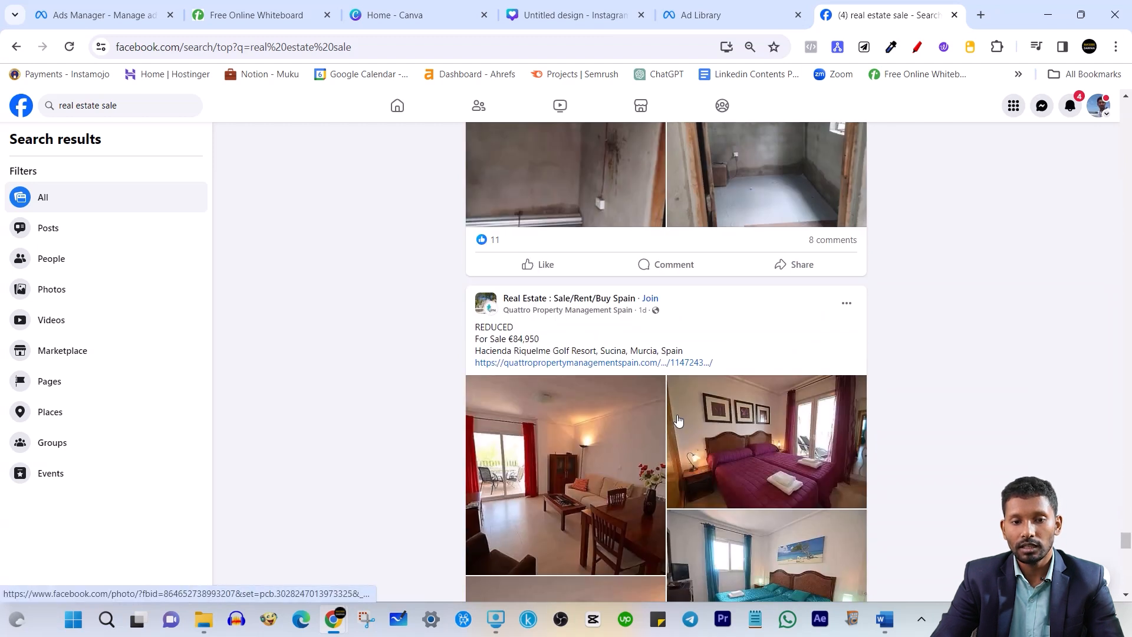
{"action": "left_click", "coordinate": [118, 105]}
{"action": "type", "text": "ads"}
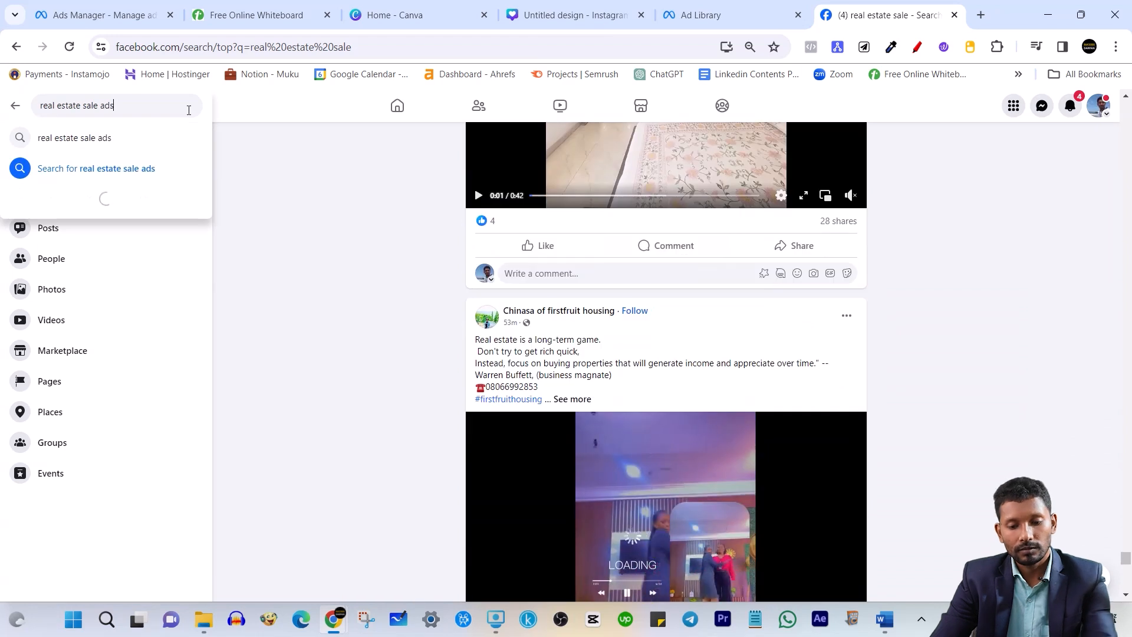
Run the real estate sale ads search and preview the Puravankara ad's lead form
{"action": "key", "text": "Return"}
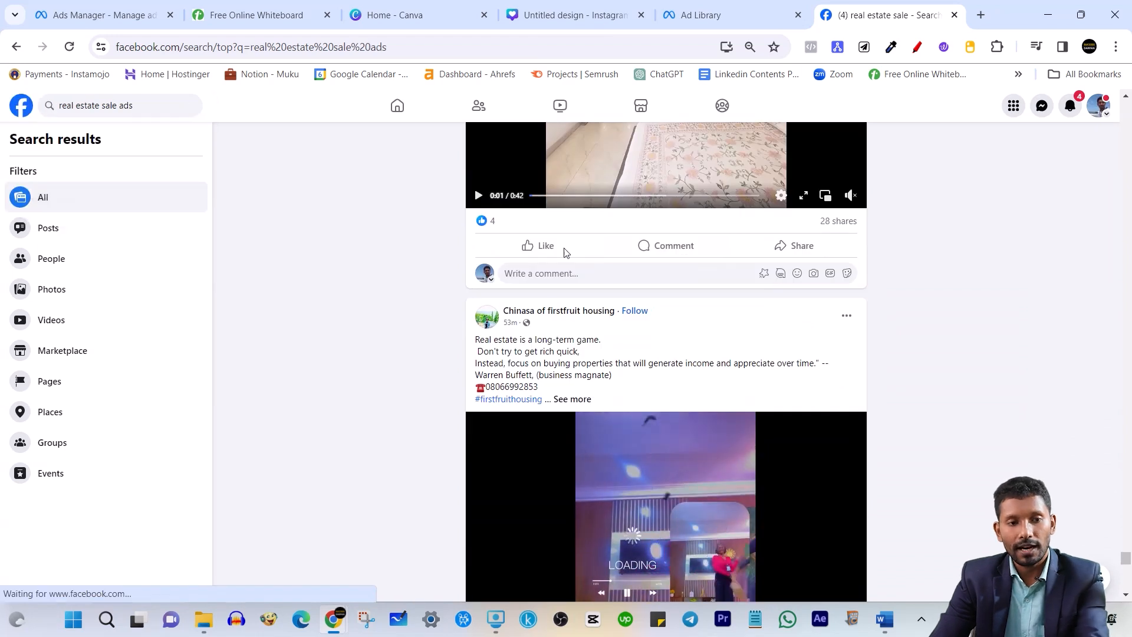
{"action": "scroll", "coordinate": [608, 268], "scroll_direction": "down", "scroll_amount": 10}
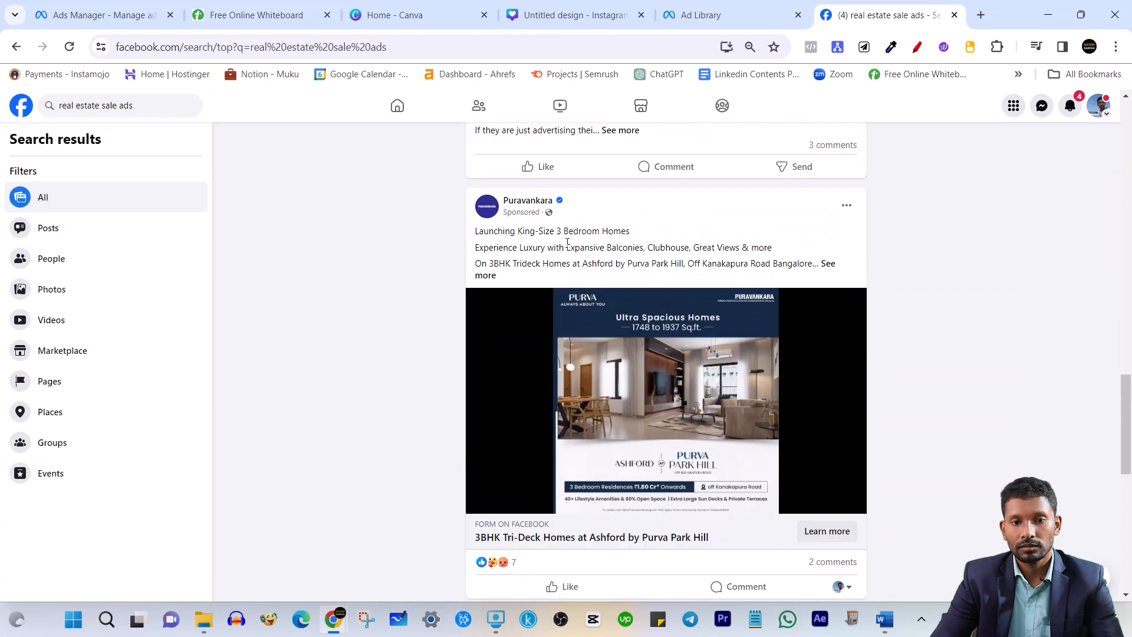
{"action": "left_click", "coordinate": [825, 532]}
{"action": "scroll", "coordinate": [633, 401], "scroll_direction": "down", "scroll_amount": 1}
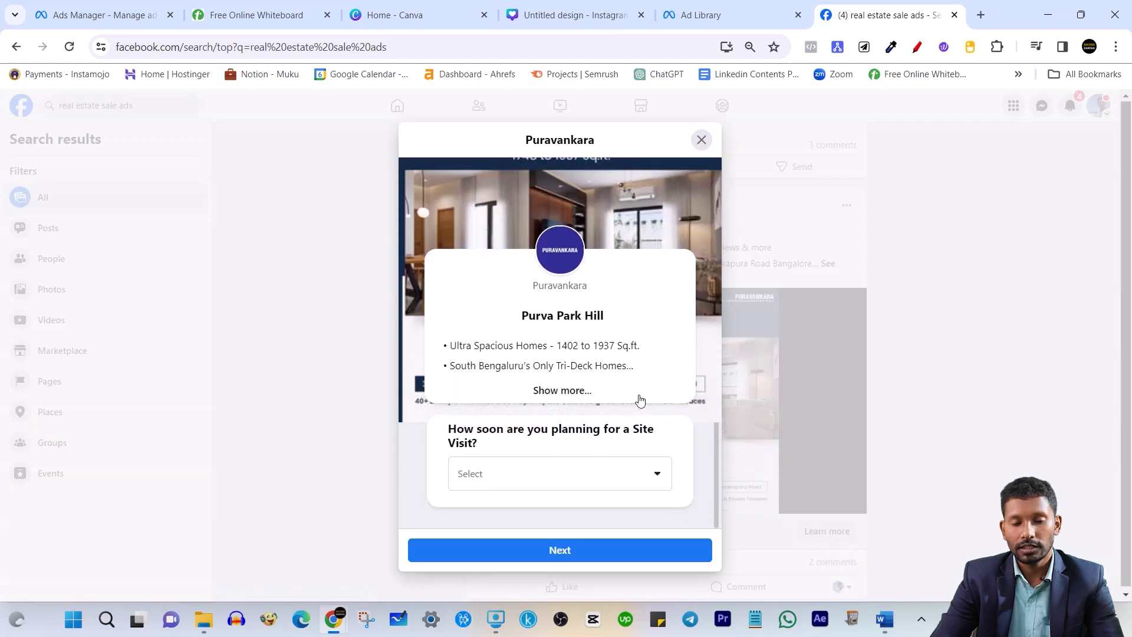
{"action": "left_click", "coordinate": [700, 142]}
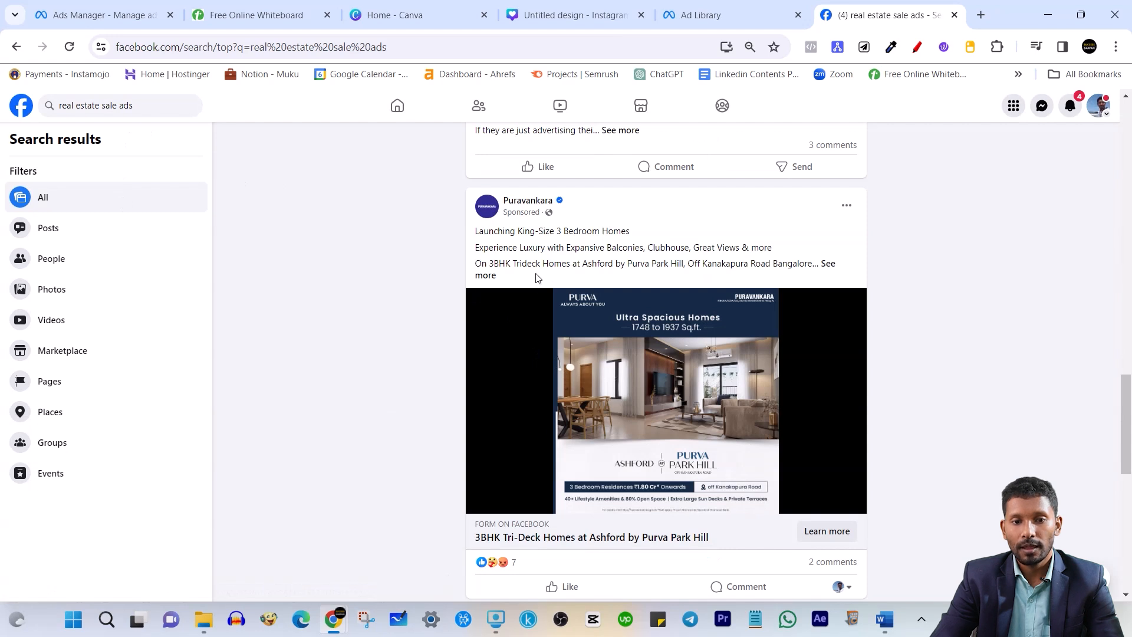
Expand the Puravankara ad's text and highlight its Tri-Deck Homes and clubhouses benefits
{"action": "left_click", "coordinate": [488, 276]}
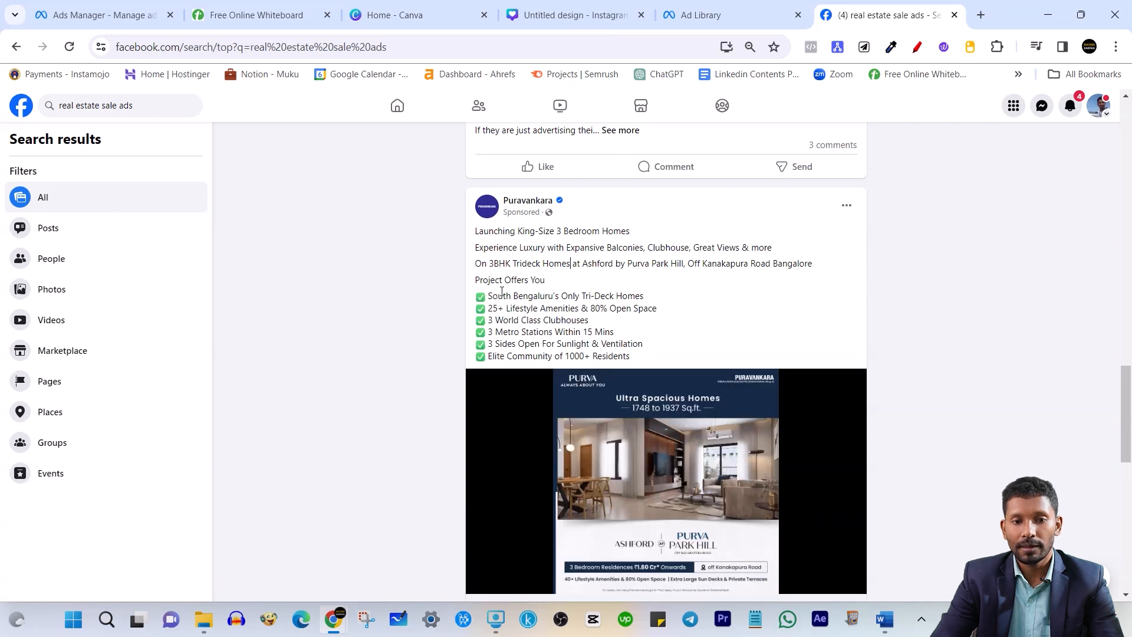
{"action": "left_click_drag", "start_coordinate": [502, 291], "coordinate": [597, 355]}
{"action": "left_click", "coordinate": [613, 306]}
{"action": "left_click_drag", "start_coordinate": [552, 296], "coordinate": [634, 299]}
{"action": "left_click_drag", "start_coordinate": [544, 320], "coordinate": [571, 321]}
{"action": "left_click", "coordinate": [576, 342]}
{"action": "scroll", "coordinate": [554, 412], "scroll_direction": "down", "scroll_amount": 4}
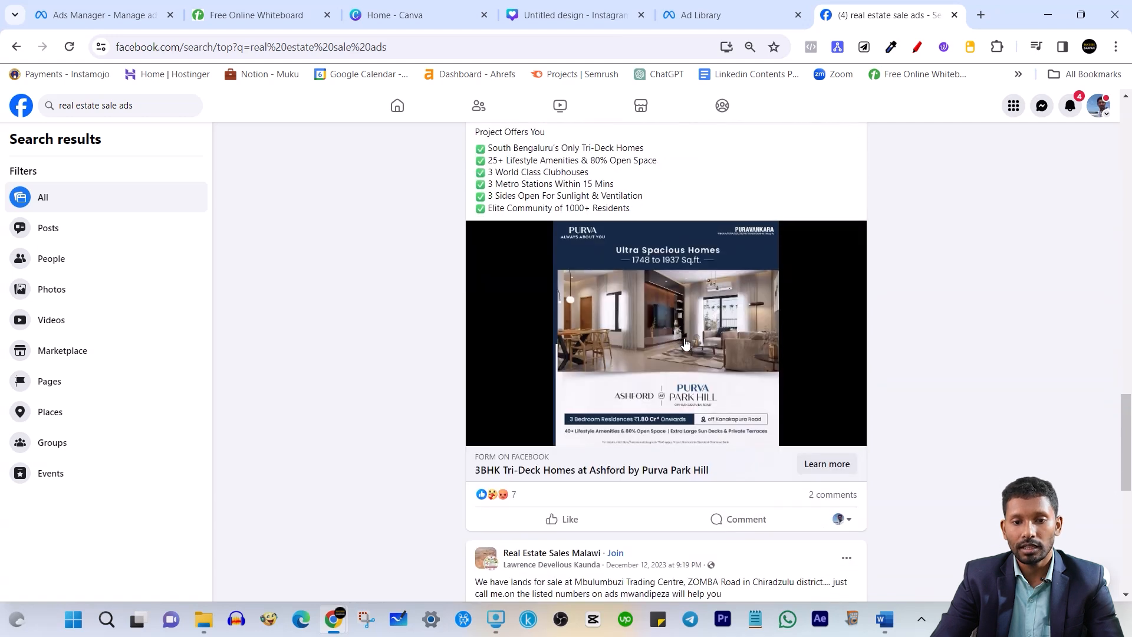
In the reopened lead form, answer the site visit question with Immediately, add contact info, and reach the review page
{"action": "mouse_move", "coordinate": [538, 459]}
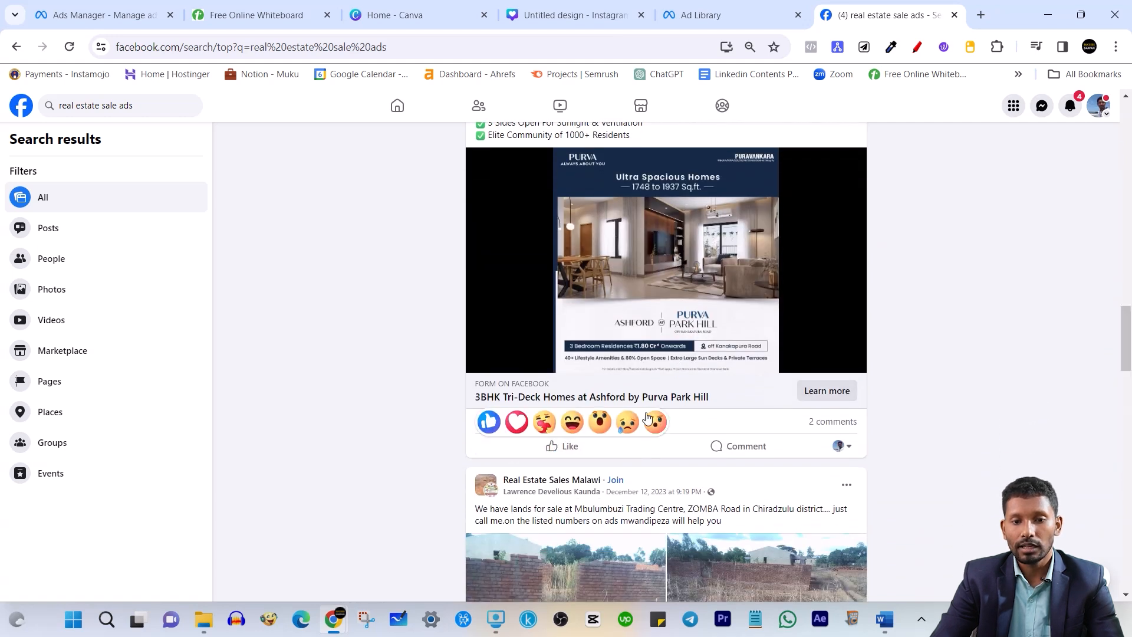
{"action": "left_click", "coordinate": [838, 392]}
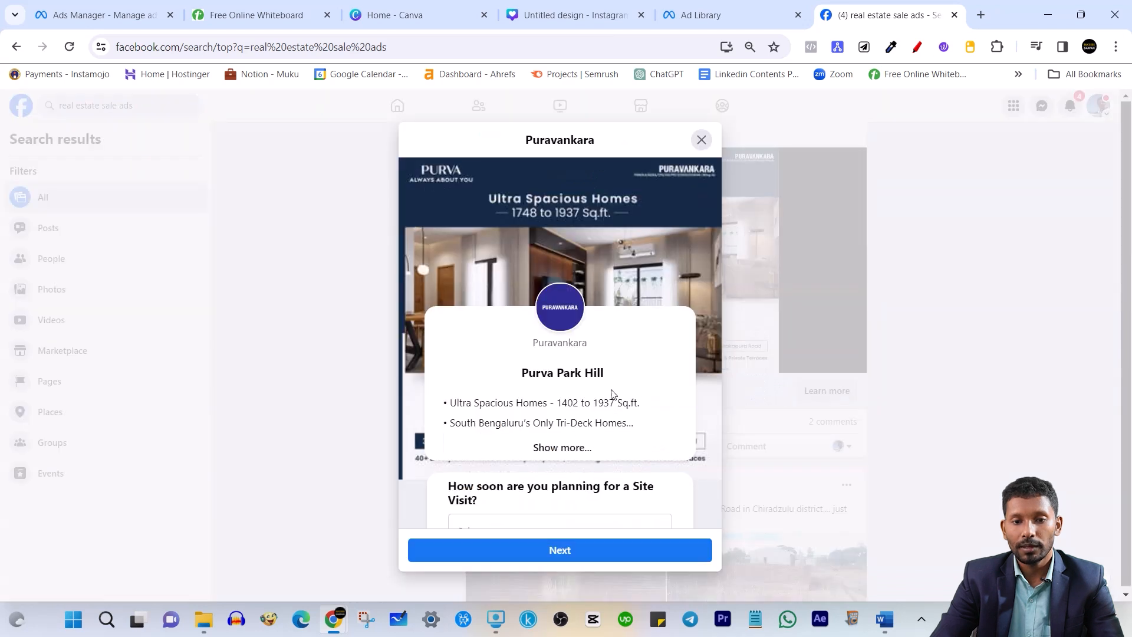
{"action": "scroll", "coordinate": [613, 398], "scroll_direction": "down", "scroll_amount": 1}
{"action": "left_click_drag", "start_coordinate": [450, 426], "coordinate": [511, 441]}
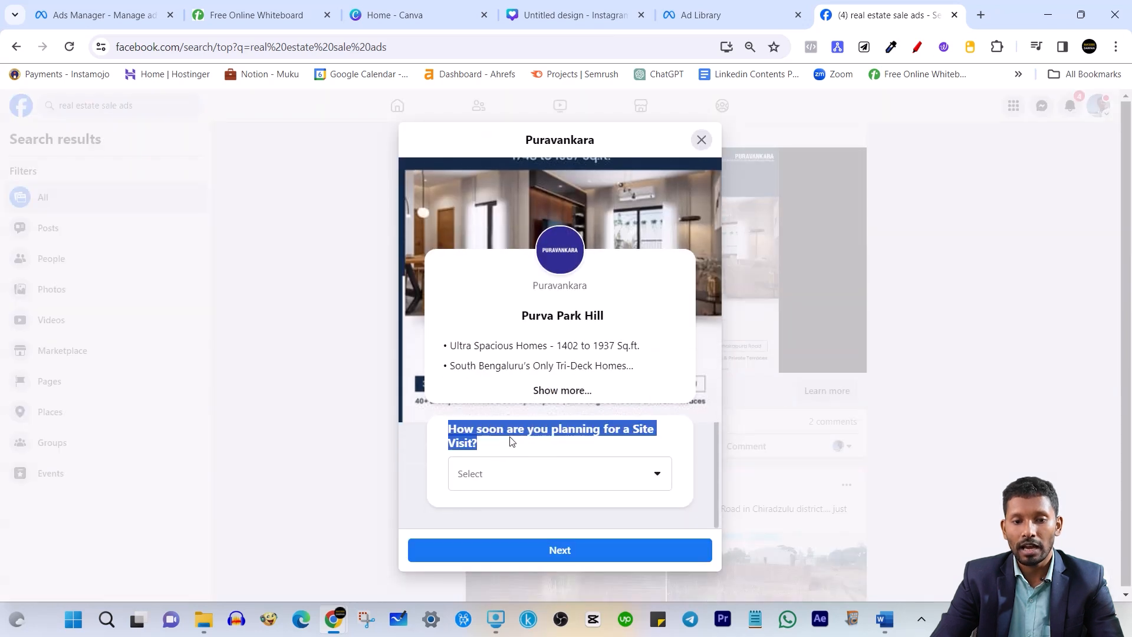
{"action": "left_click", "coordinate": [541, 430]}
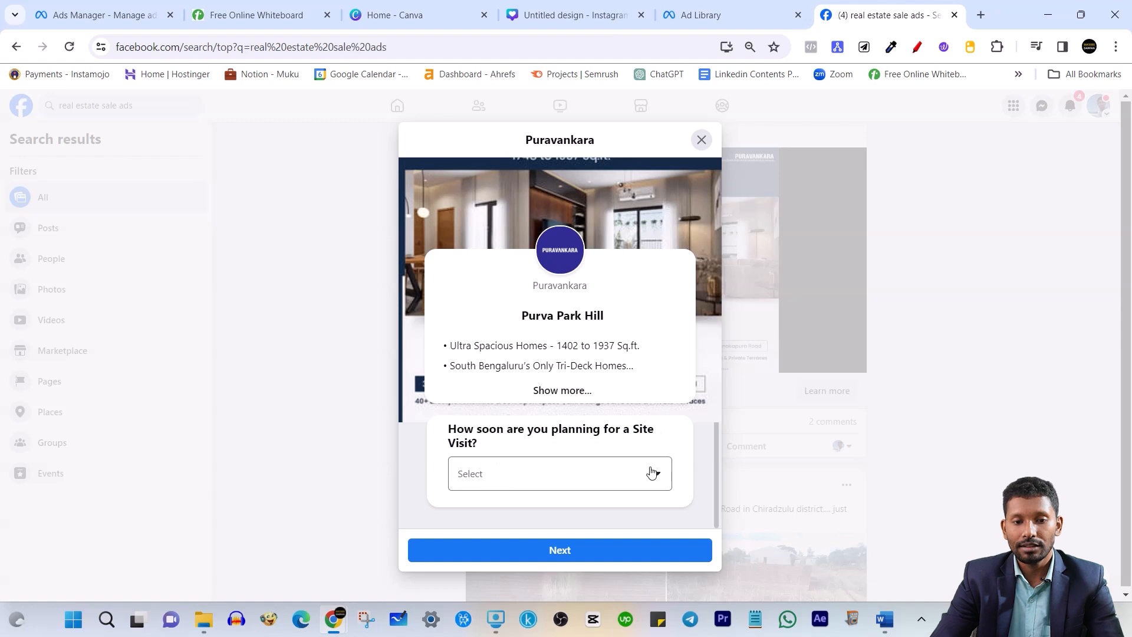
{"action": "left_click", "coordinate": [656, 472]}
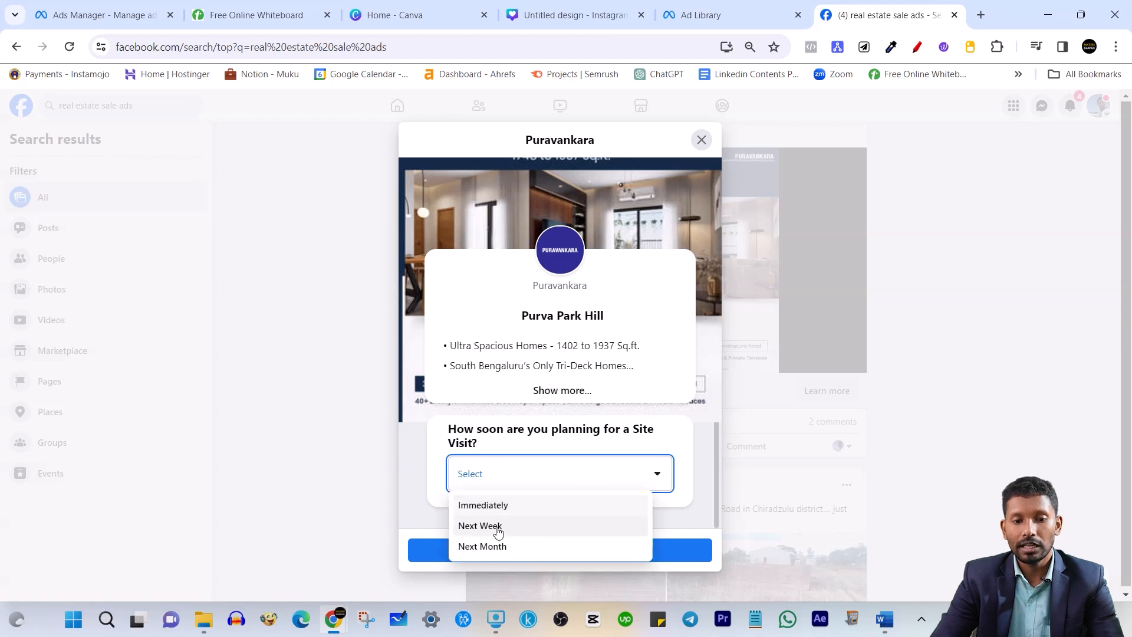
{"action": "left_click", "coordinate": [502, 508]}
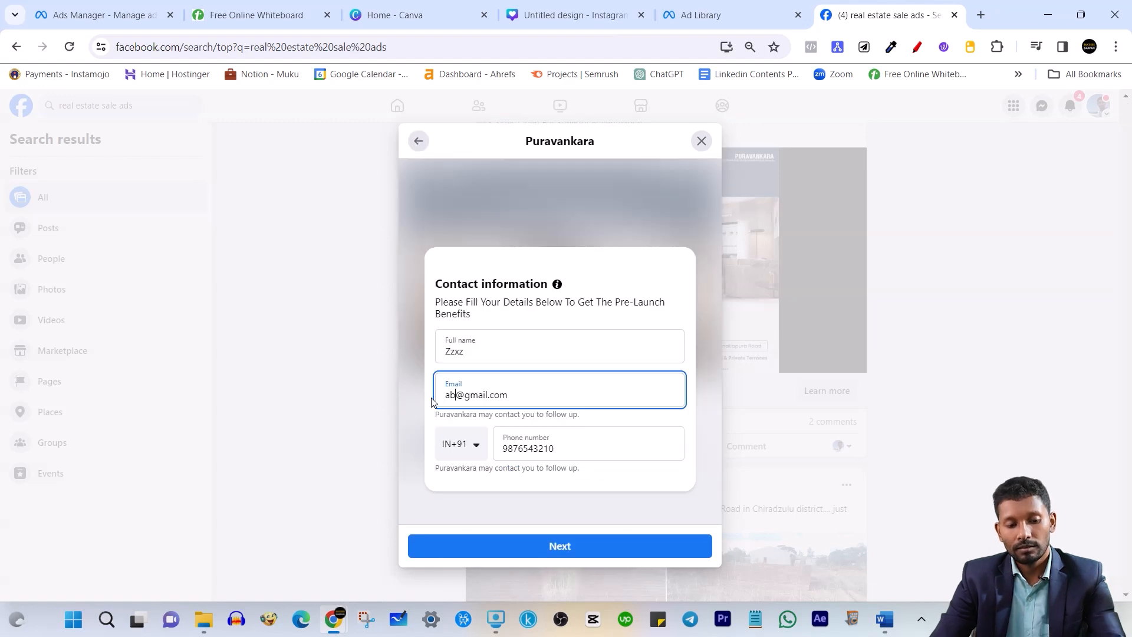
{"action": "left_click", "coordinate": [568, 545]}
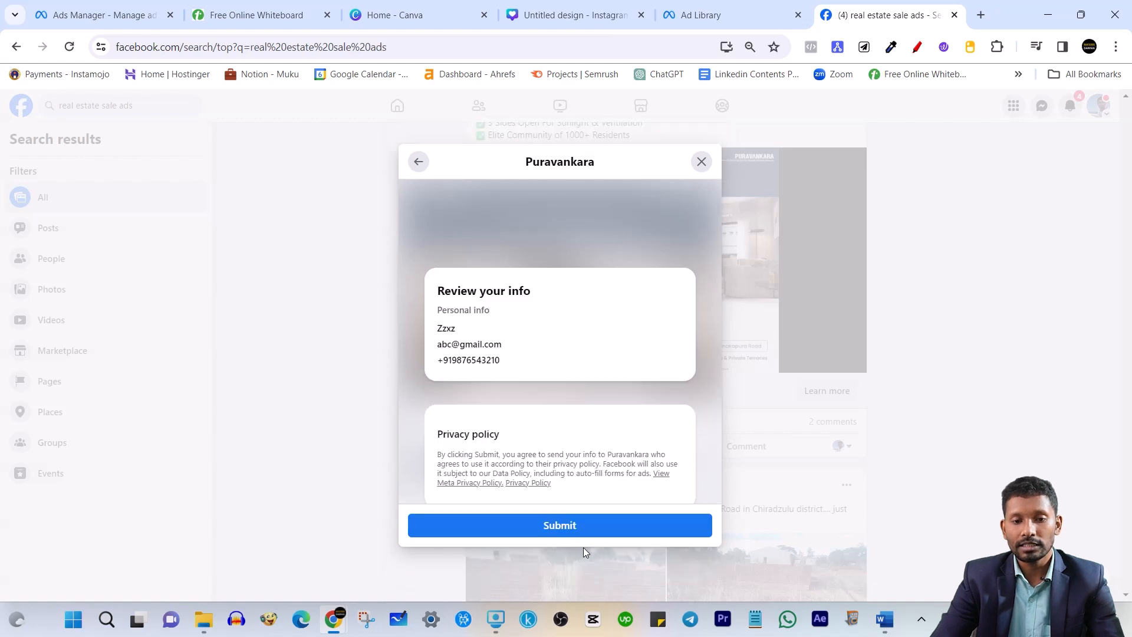
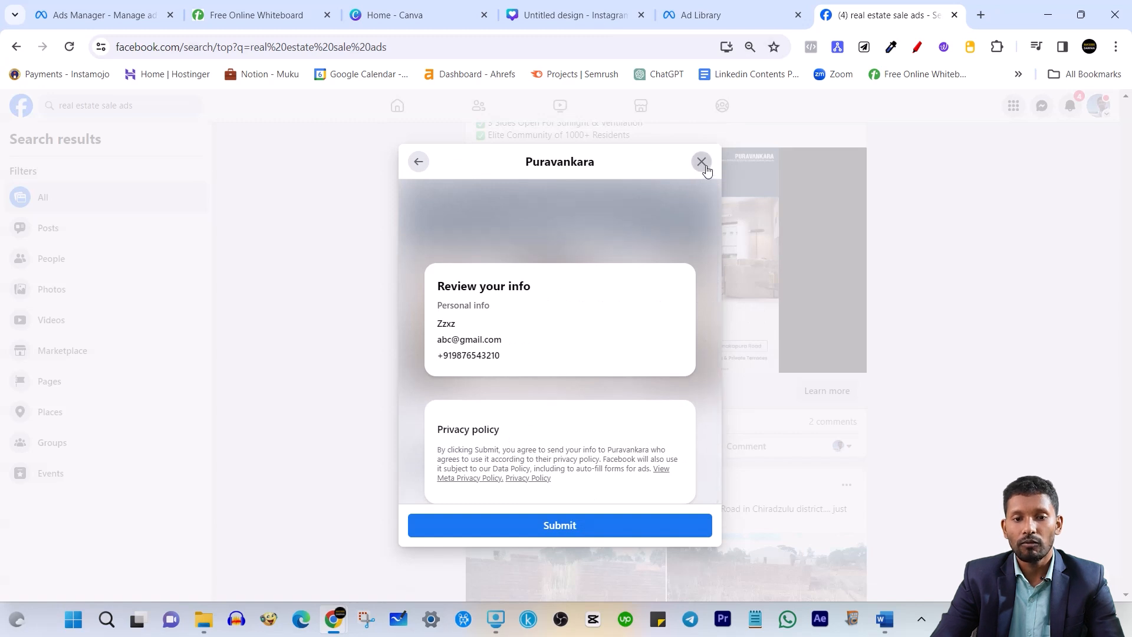
Close the Puravankara lead-form preview and browse more real estate sale ads results
{"action": "left_click", "coordinate": [701, 162]}
{"action": "scroll", "coordinate": [879, 323], "scroll_direction": "down", "scroll_amount": 8}
{"action": "scroll", "coordinate": [879, 323], "scroll_direction": "up", "scroll_amount": 3}
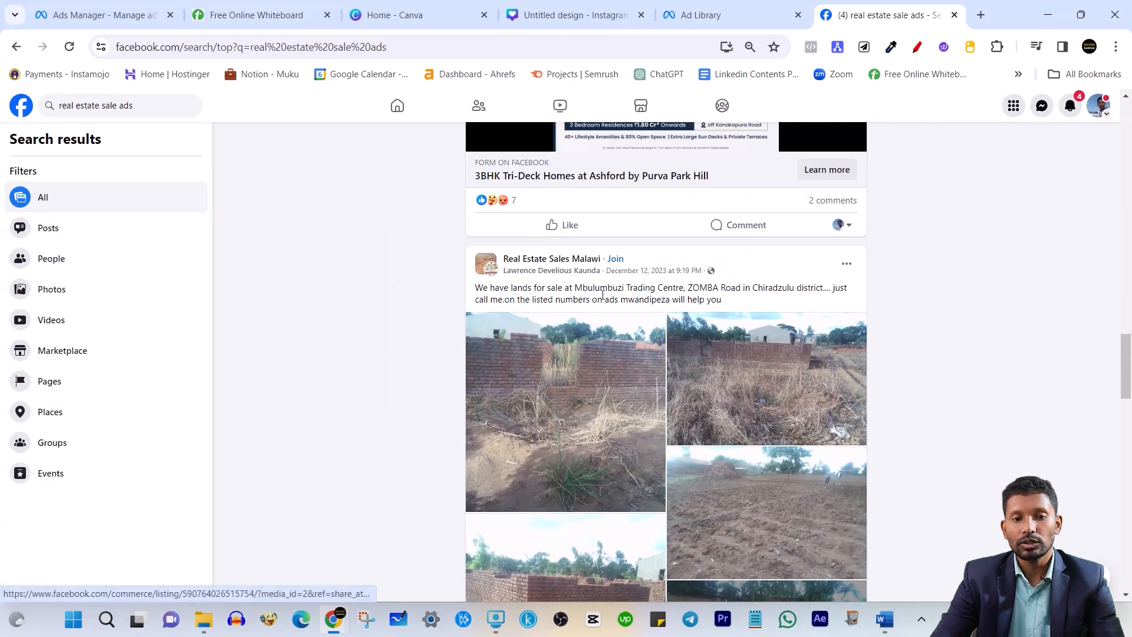
{"action": "scroll", "coordinate": [603, 295], "scroll_direction": "down", "scroll_amount": 12}
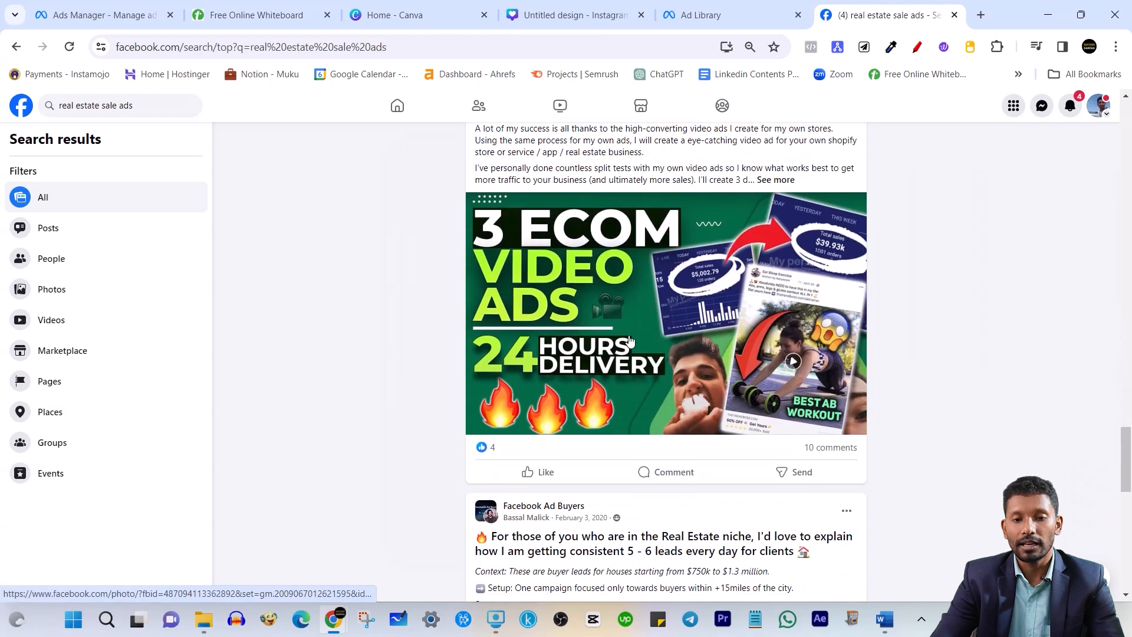
{"action": "scroll", "coordinate": [633, 319], "scroll_direction": "up", "scroll_amount": 3}
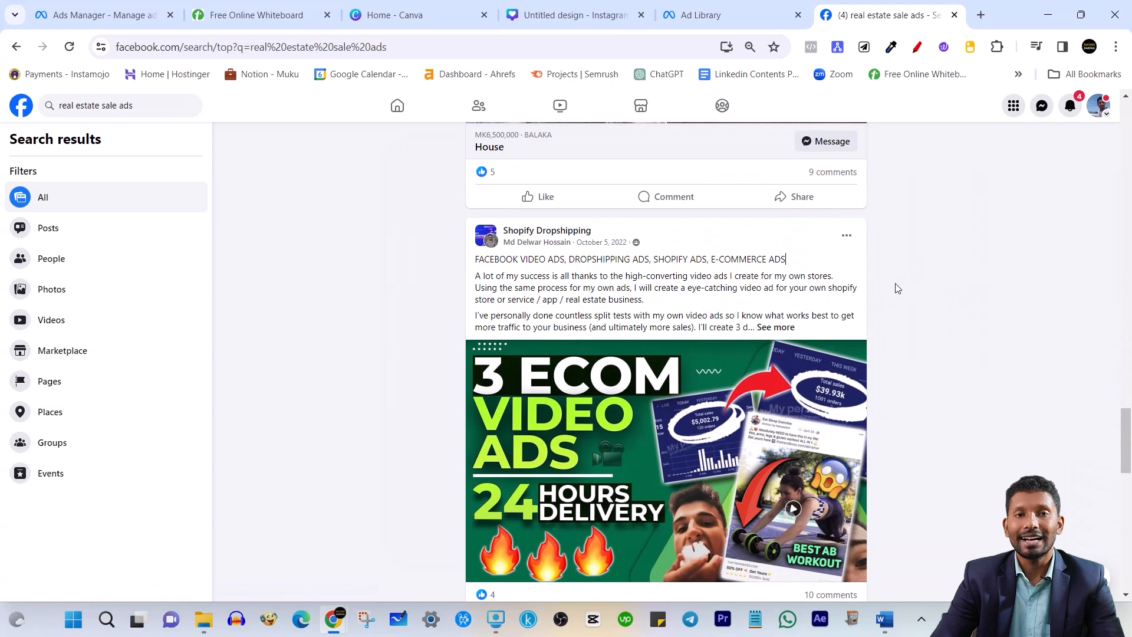
{"action": "scroll", "coordinate": [824, 299], "scroll_direction": "down", "scroll_amount": 13}
{"action": "scroll", "coordinate": [821, 300], "scroll_direction": "up", "scroll_amount": 6}
{"action": "scroll", "coordinate": [875, 321], "scroll_direction": "up", "scroll_amount": 10}
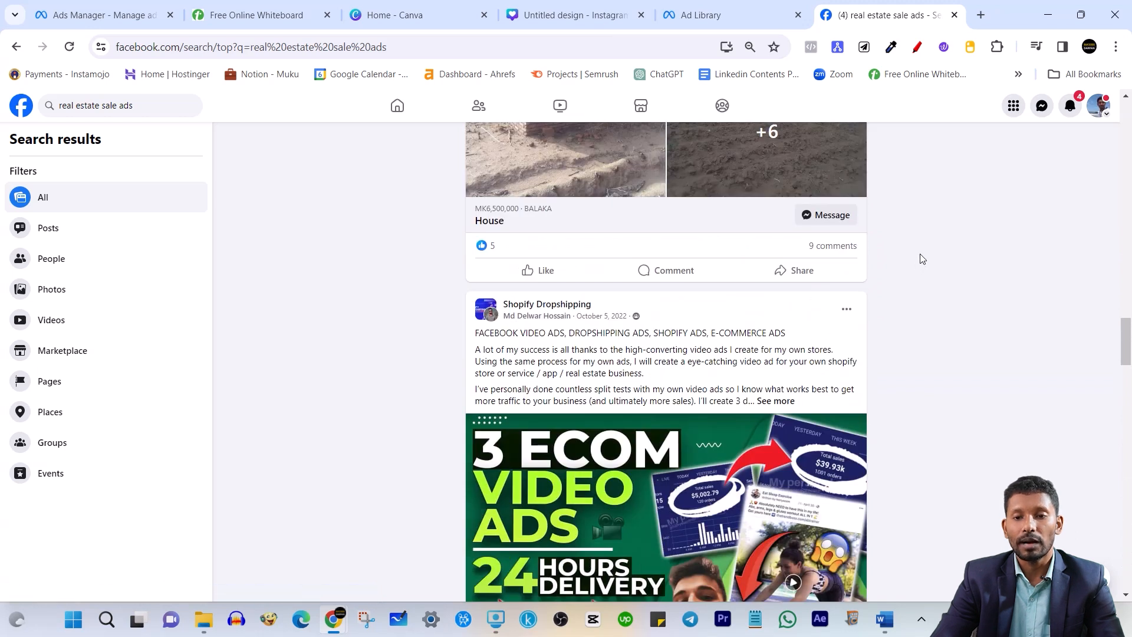
{"action": "scroll", "coordinate": [823, 289], "scroll_direction": "down", "scroll_amount": 2}
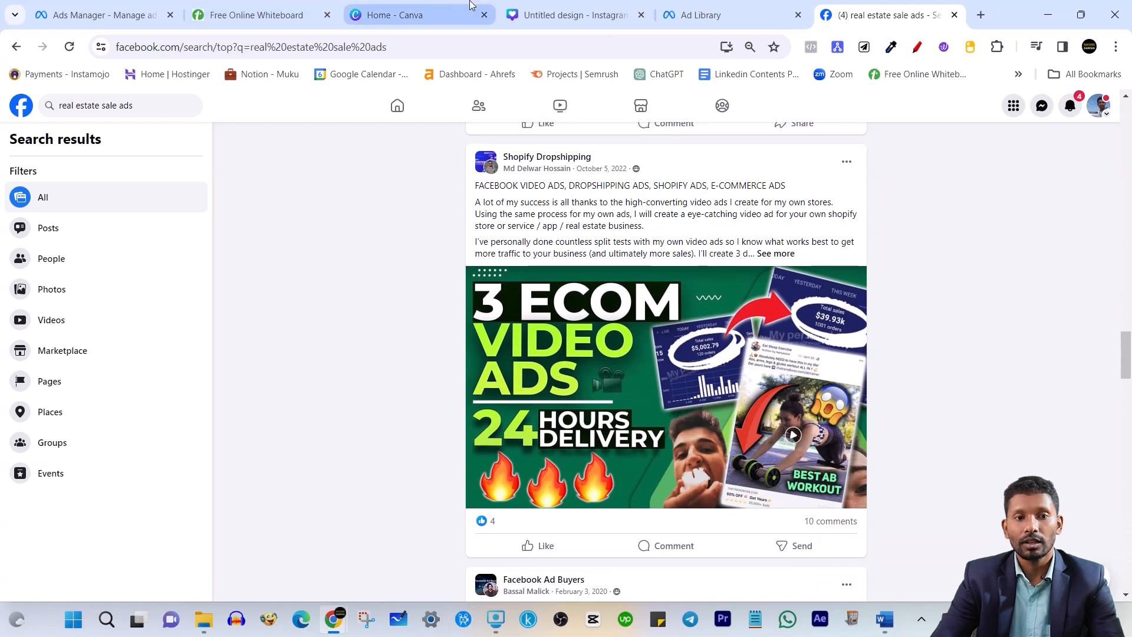
{"action": "left_click", "coordinate": [255, 15]}
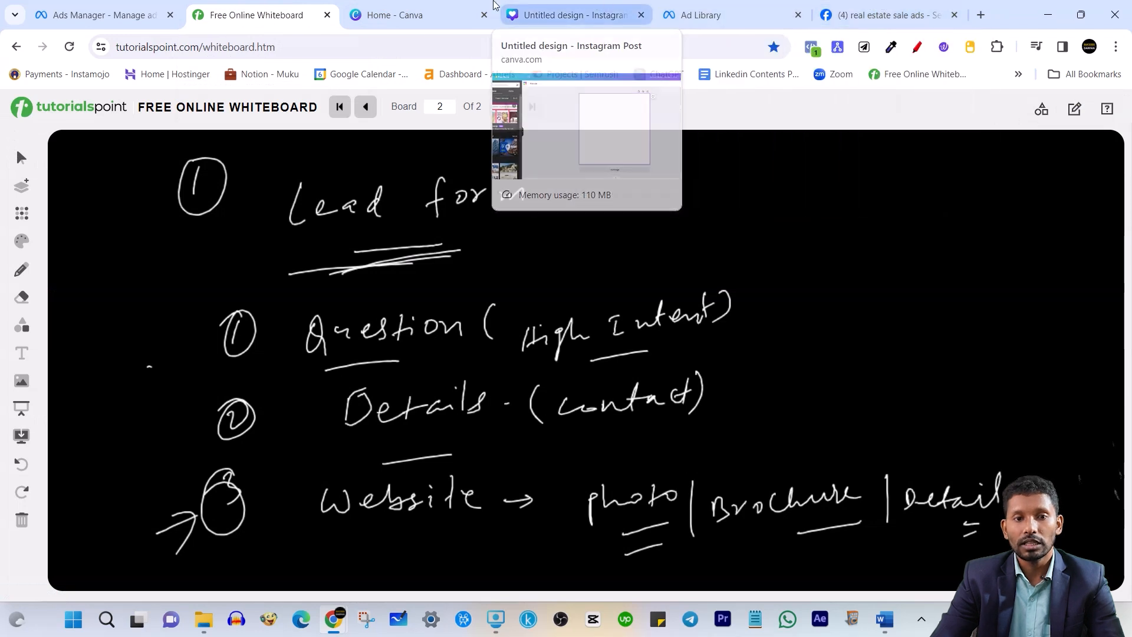
Check the draft ad's primary text and headline fields in Ads Manager
{"action": "left_click", "coordinate": [100, 14]}
{"action": "scroll", "coordinate": [788, 331], "scroll_direction": "up", "scroll_amount": 3}
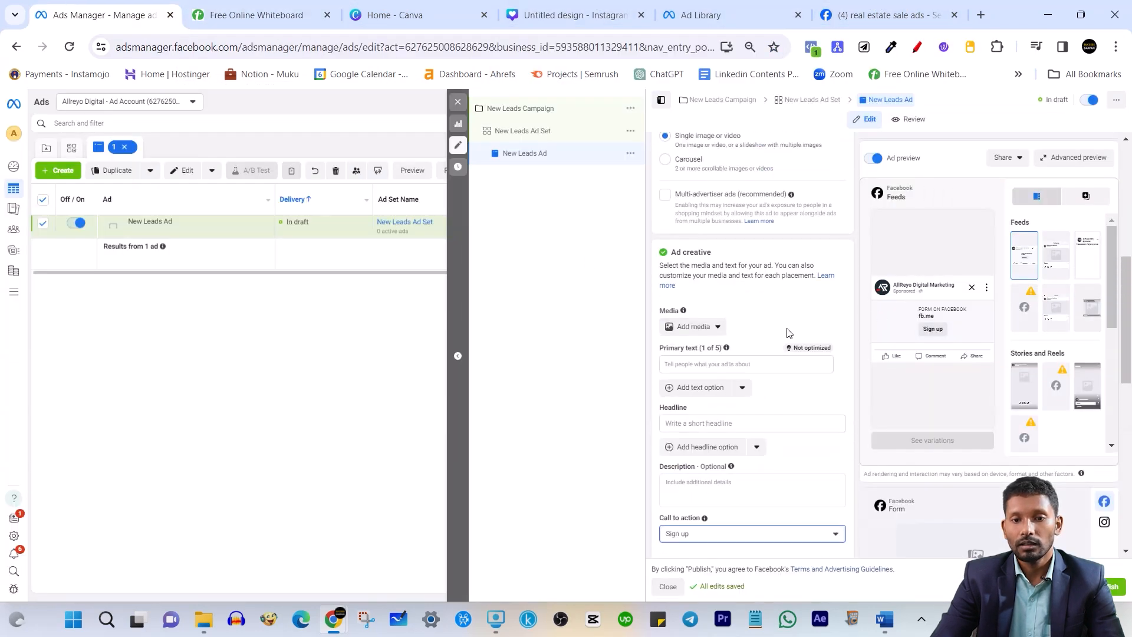
{"action": "left_click", "coordinate": [697, 371]}
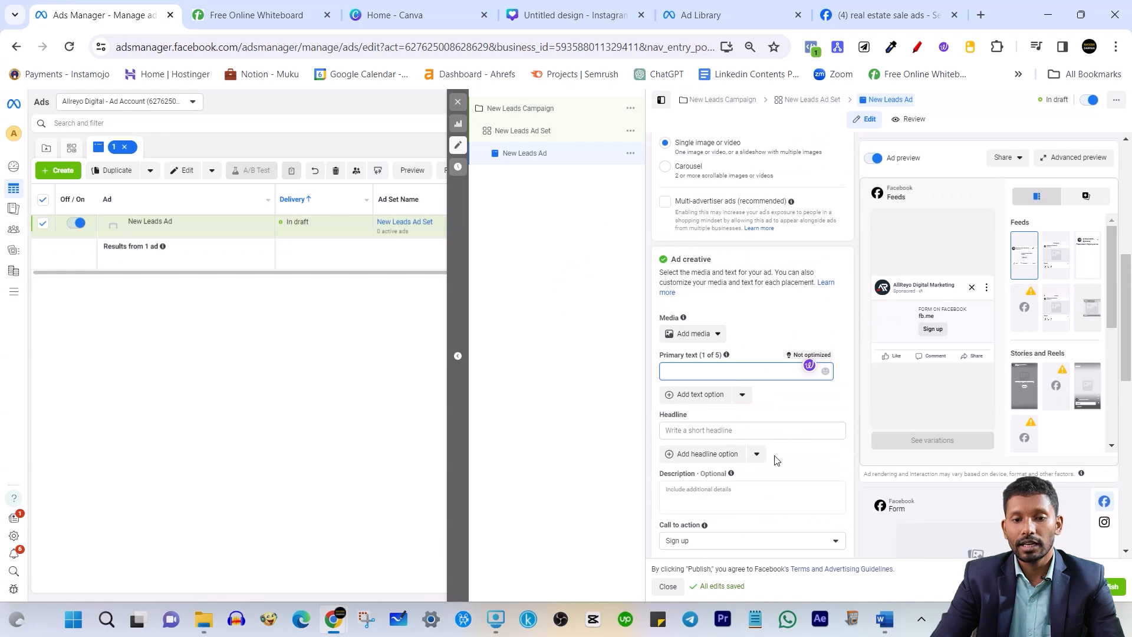
{"action": "left_click", "coordinate": [722, 433]}
In the Ad Library, expand the Save Max Real Estate ad and select its full copy
{"action": "left_click", "coordinate": [705, 12]}
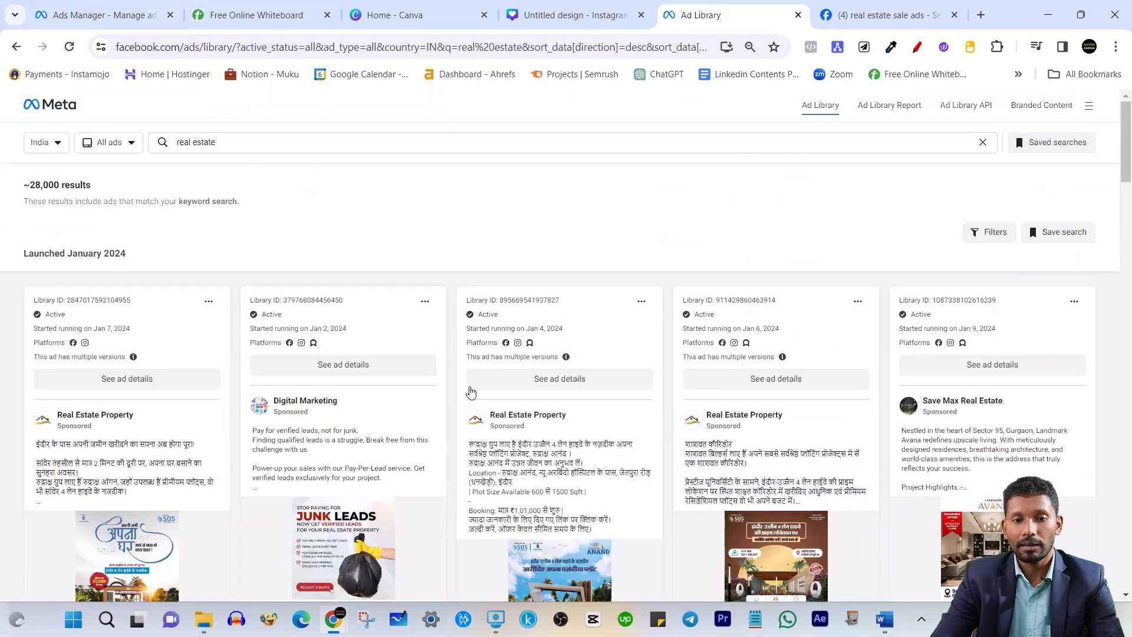
{"action": "scroll", "coordinate": [485, 463], "scroll_direction": "down", "scroll_amount": 2}
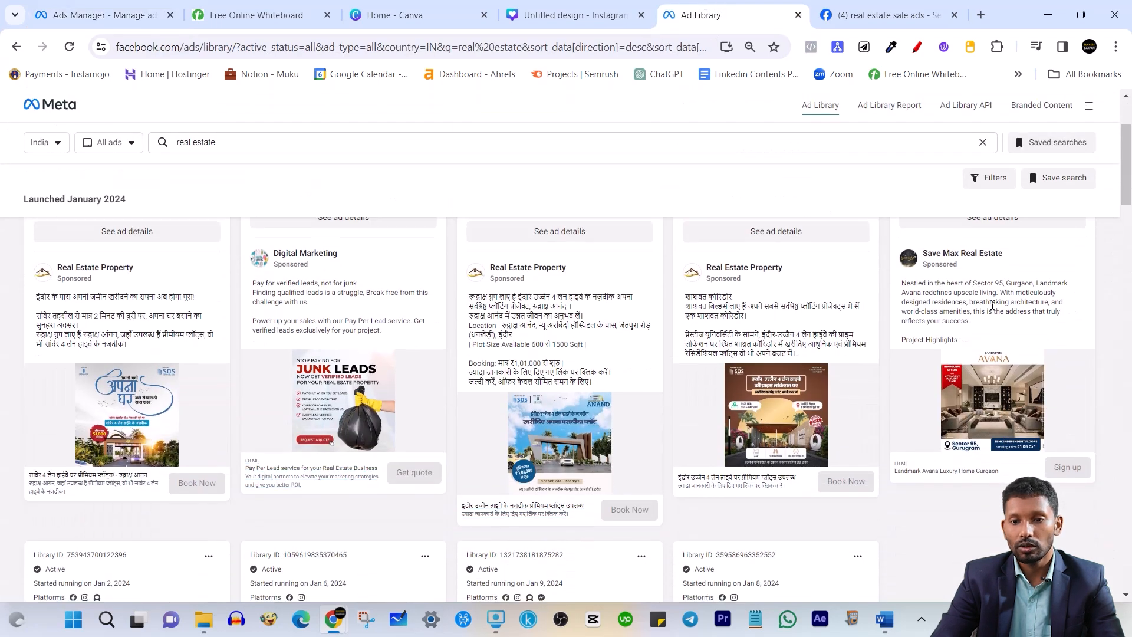
{"action": "scroll", "coordinate": [841, 312], "scroll_direction": "down", "scroll_amount": 5}
{"action": "scroll", "coordinate": [516, 410], "scroll_direction": "down", "scroll_amount": 1}
{"action": "scroll", "coordinate": [733, 369], "scroll_direction": "down", "scroll_amount": 1}
{"action": "scroll", "coordinate": [733, 369], "scroll_direction": "up", "scroll_amount": 1}
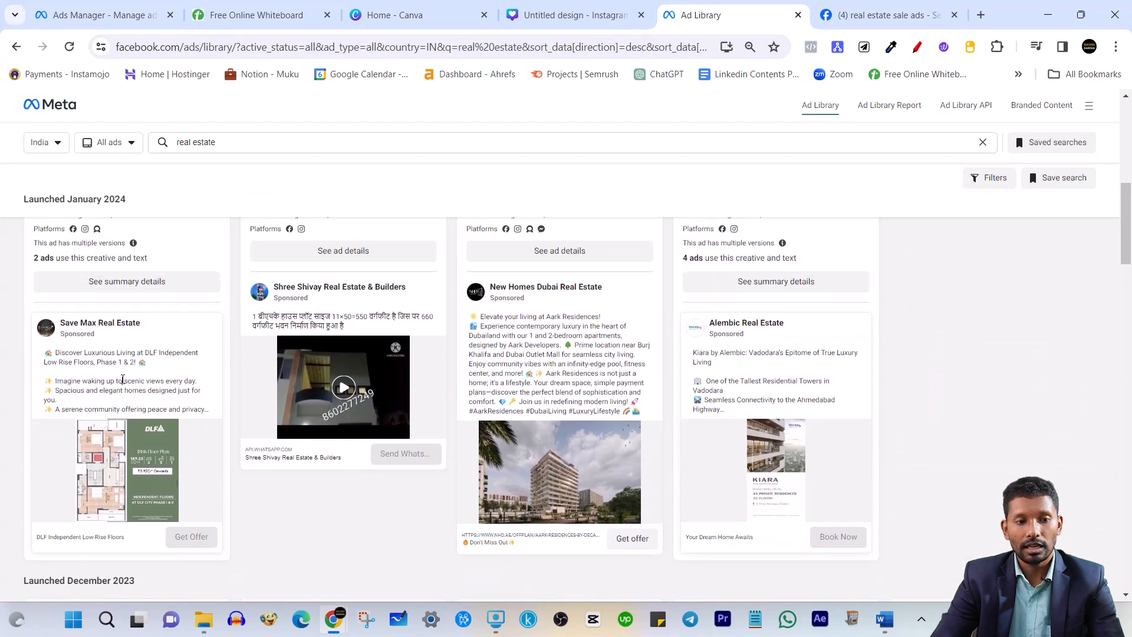
{"action": "left_click", "coordinate": [148, 380]}
{"action": "left_click_drag", "start_coordinate": [45, 352], "coordinate": [171, 495]}
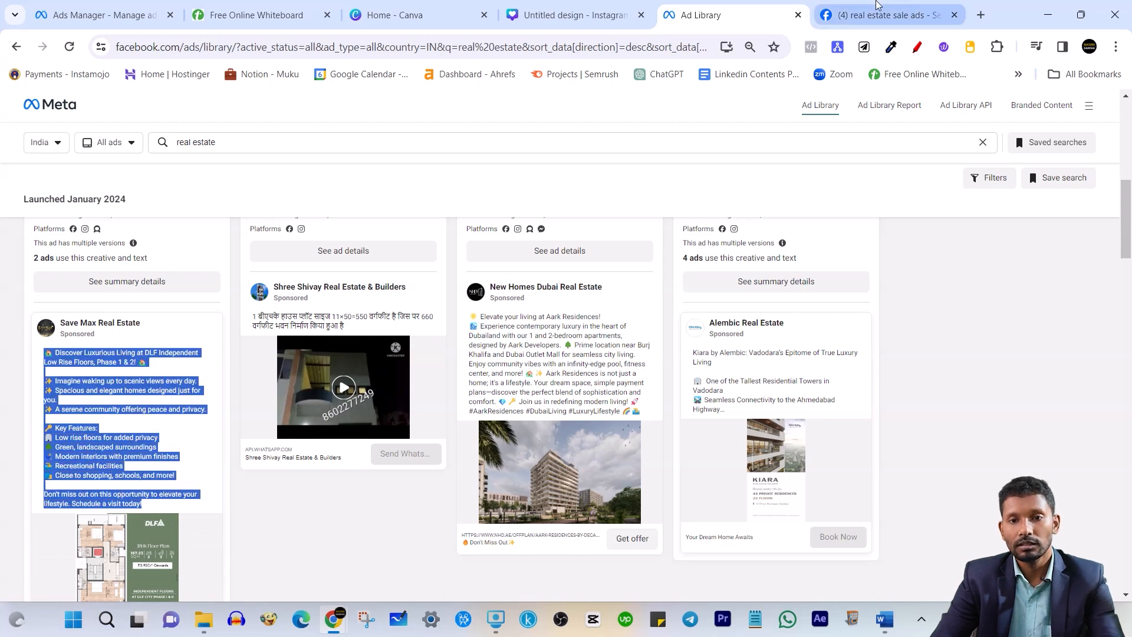
{"action": "left_click", "coordinate": [257, 15]}
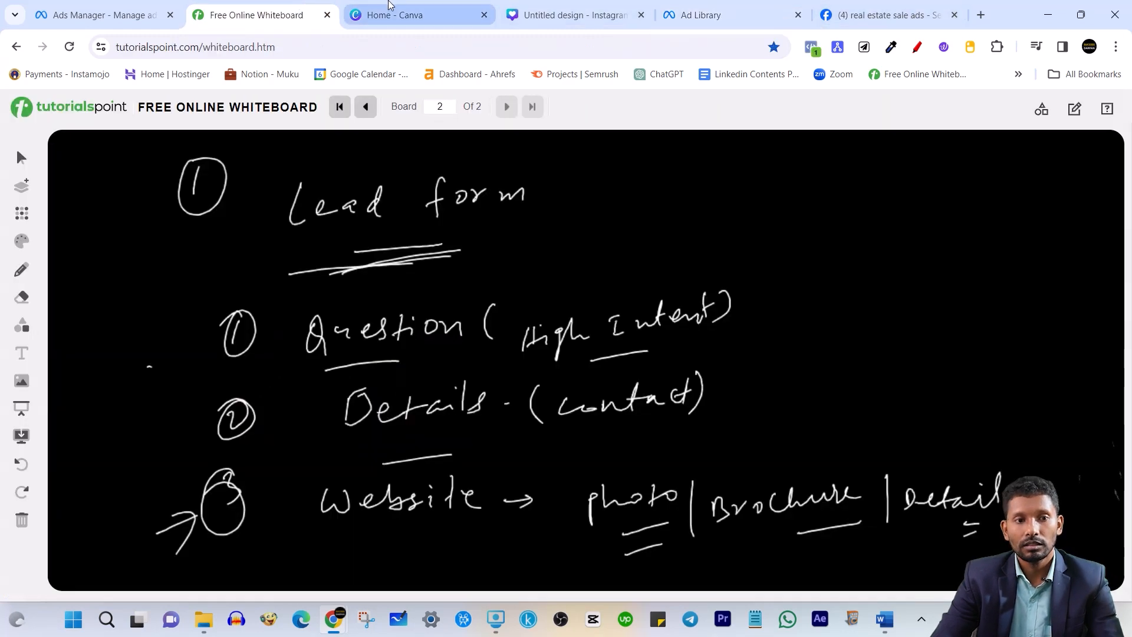
Paste the DLF Independent Low Rise Floors copy as primary text and delete the first suggested variation
{"action": "left_click", "coordinate": [100, 15]}
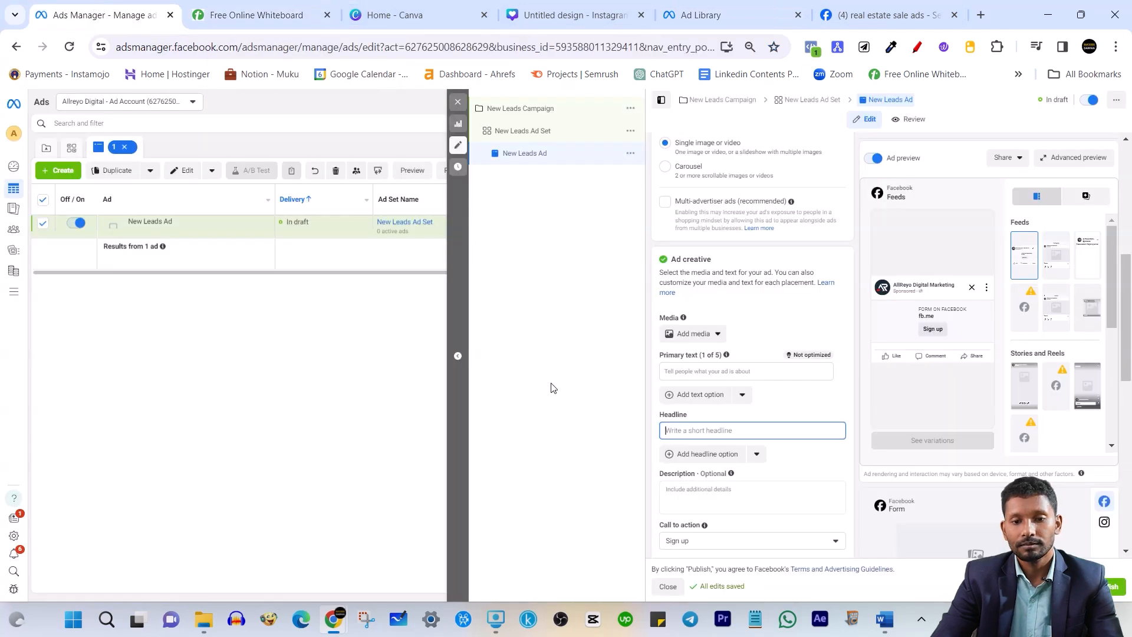
{"action": "left_click", "coordinate": [719, 372]}
{"action": "type", "text": "🏡 Discover Luxurious Living at DLF Independent Low Rise Floors, Phase 1 & 2! 🏡  ✨ Imagine waking up to scenic views every day. ✨ Spacious and elegant homes designed just for you. ✨ A serene community offering peace and privacy.  🔑 Key Features: 🏢 Low rise floors for added privacy 🌳 Green, landscaped surroundings 🛋 Modern interiors with premium finishes 🏞 Recreational facilities 🏙 Close to shopping, schools, and more!  Don't miss out on this opportunity to elevate your lifestyle. Schedule a visit today!"}
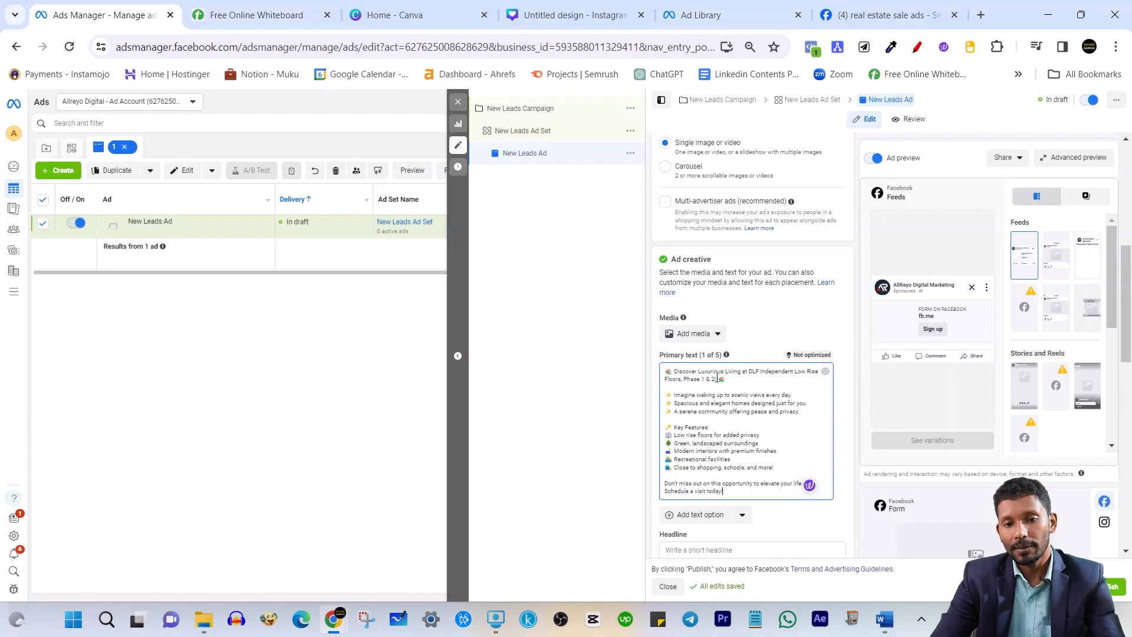
{"action": "scroll", "coordinate": [769, 362], "scroll_direction": "down", "scroll_amount": 4}
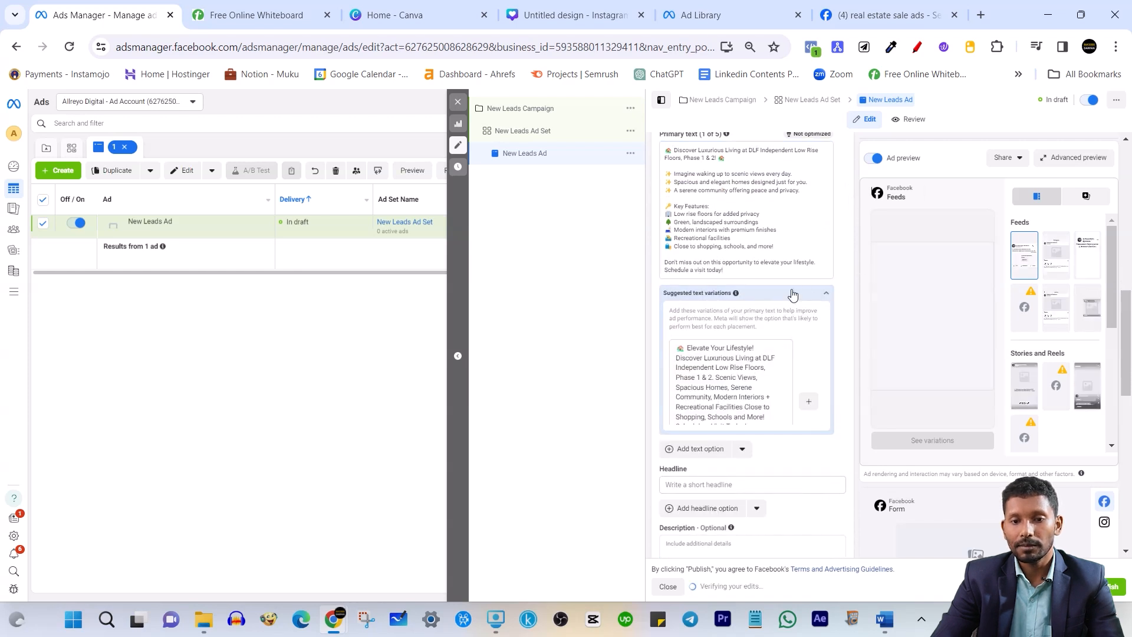
{"action": "triple_click", "coordinate": [709, 388]}
{"action": "key", "text": "BackSpace"}
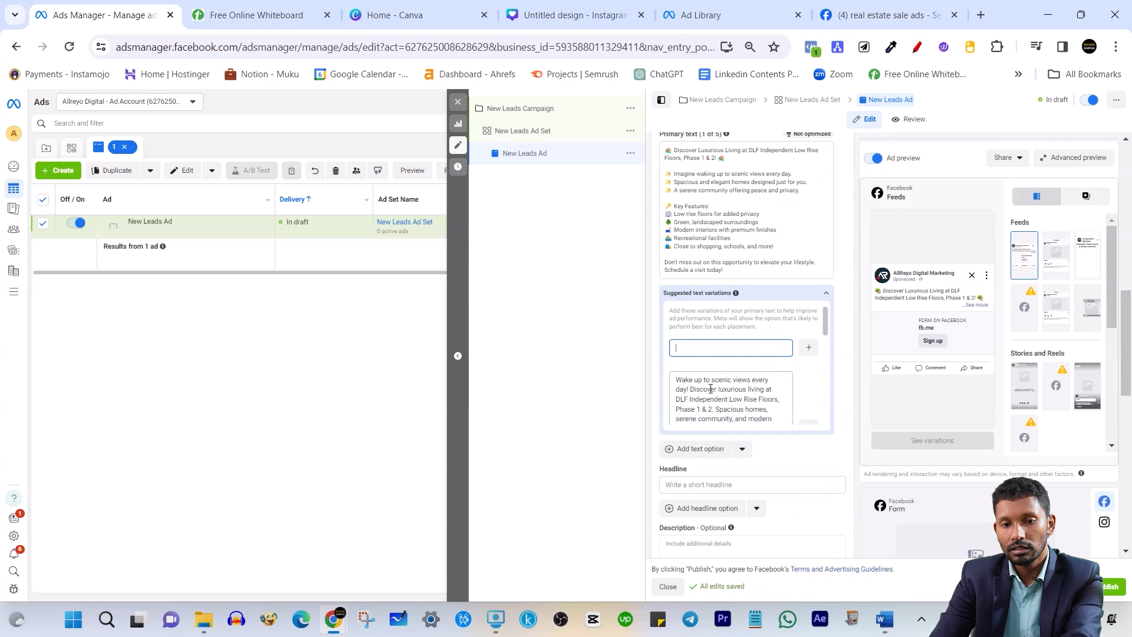
{"action": "left_click", "coordinate": [825, 294]}
{"action": "left_click", "coordinate": [735, 350]}
{"action": "left_click", "coordinate": [858, 6]}
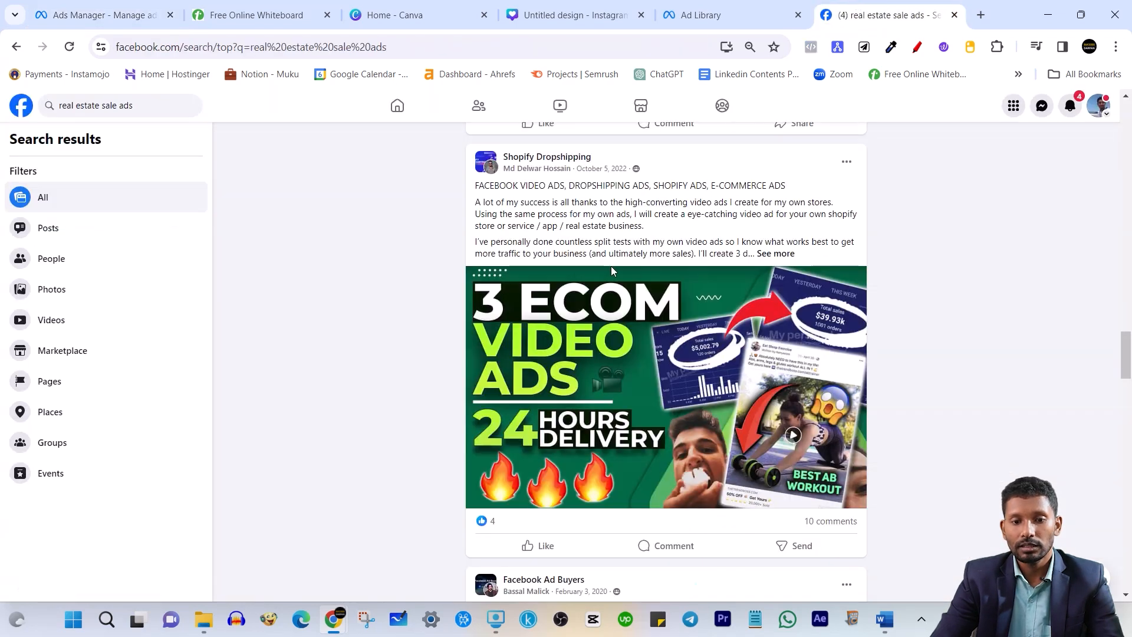
Copy the Mana Projects headline and paste '3 & 4 BHK Premium Apartments @ 1.60Cr*' as the ad headline
{"action": "scroll", "coordinate": [610, 267], "scroll_direction": "up", "scroll_amount": 15}
{"action": "scroll", "coordinate": [613, 262], "scroll_direction": "down", "scroll_amount": 6}
{"action": "scroll", "coordinate": [543, 301], "scroll_direction": "up", "scroll_amount": 4}
{"action": "scroll", "coordinate": [543, 301], "scroll_direction": "up", "scroll_amount": 10}
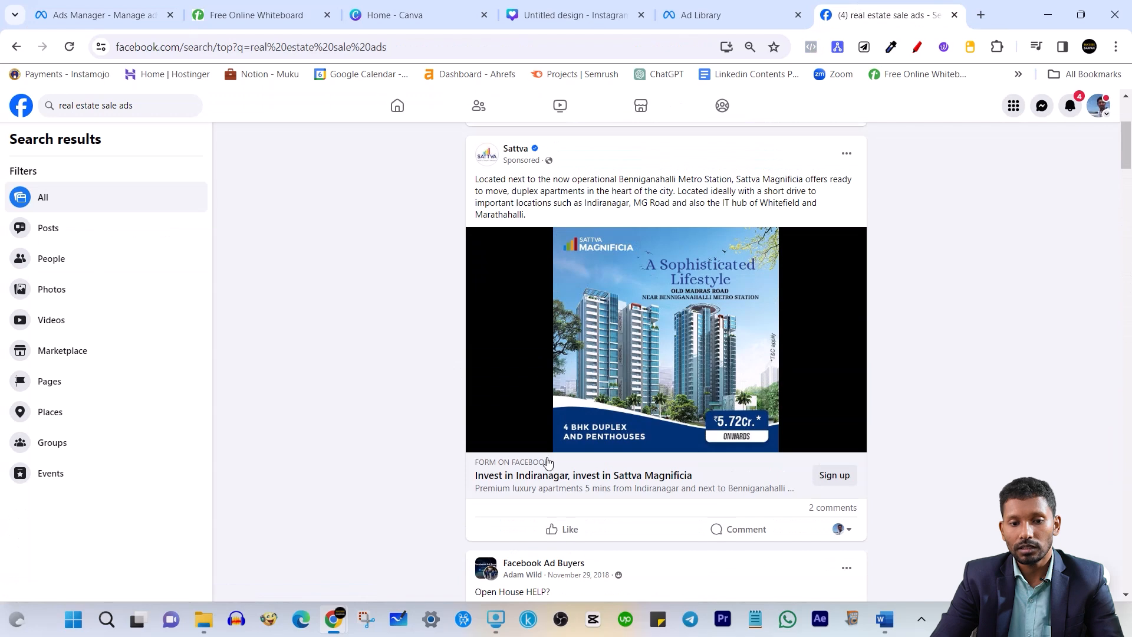
{"action": "scroll", "coordinate": [461, 471], "scroll_direction": "down", "scroll_amount": 20}
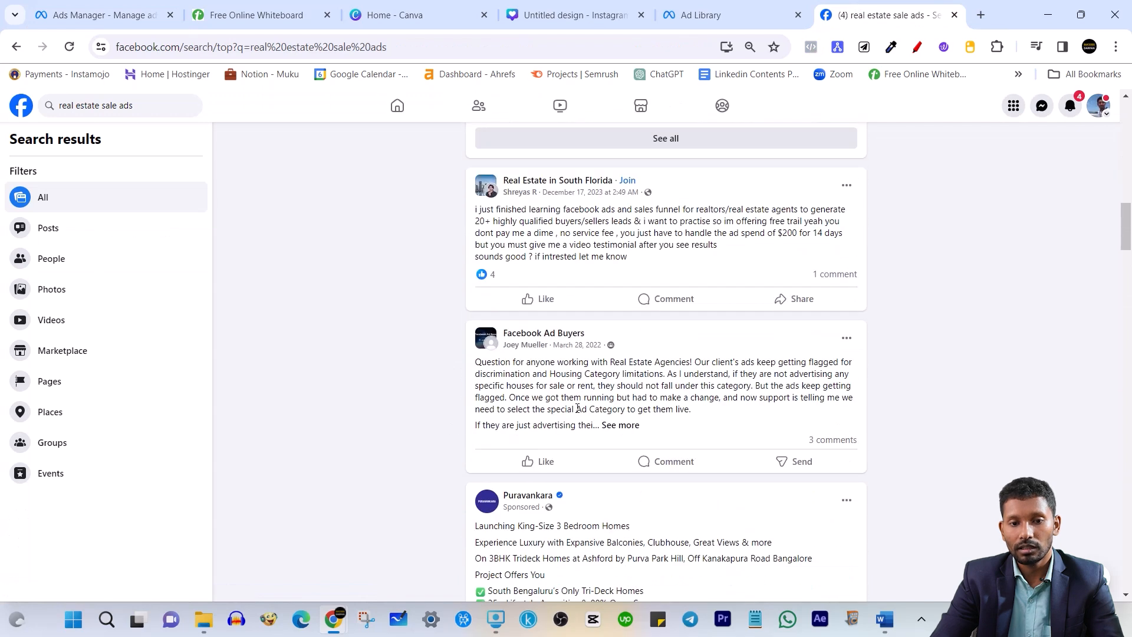
{"action": "scroll", "coordinate": [729, 391], "scroll_direction": "down", "scroll_amount": 20}
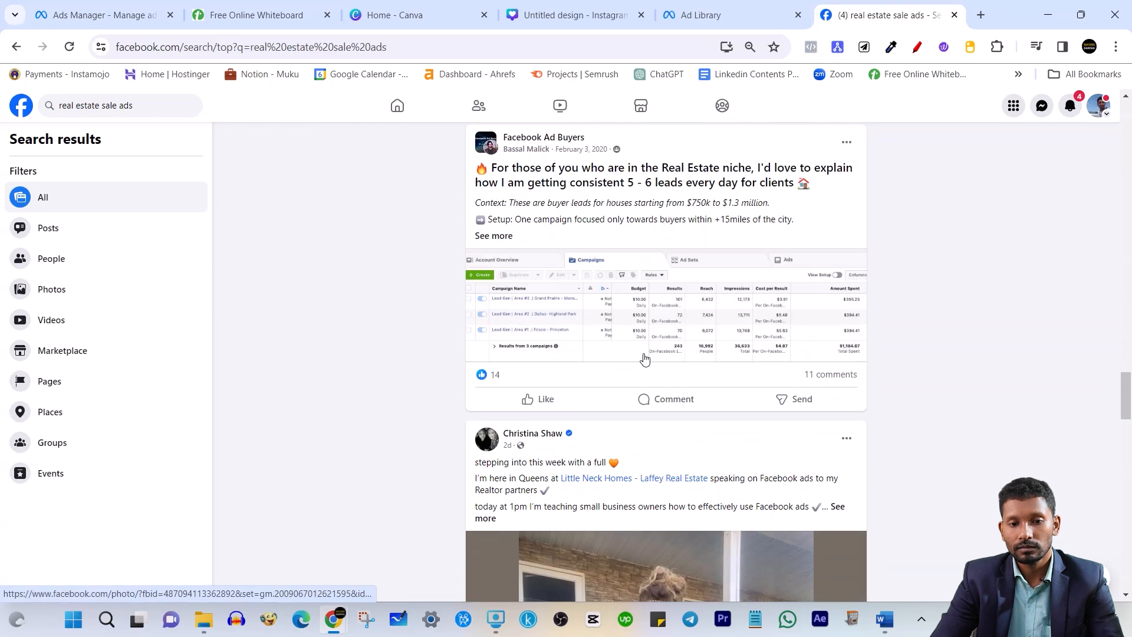
{"action": "scroll", "coordinate": [644, 359], "scroll_direction": "down", "scroll_amount": 20}
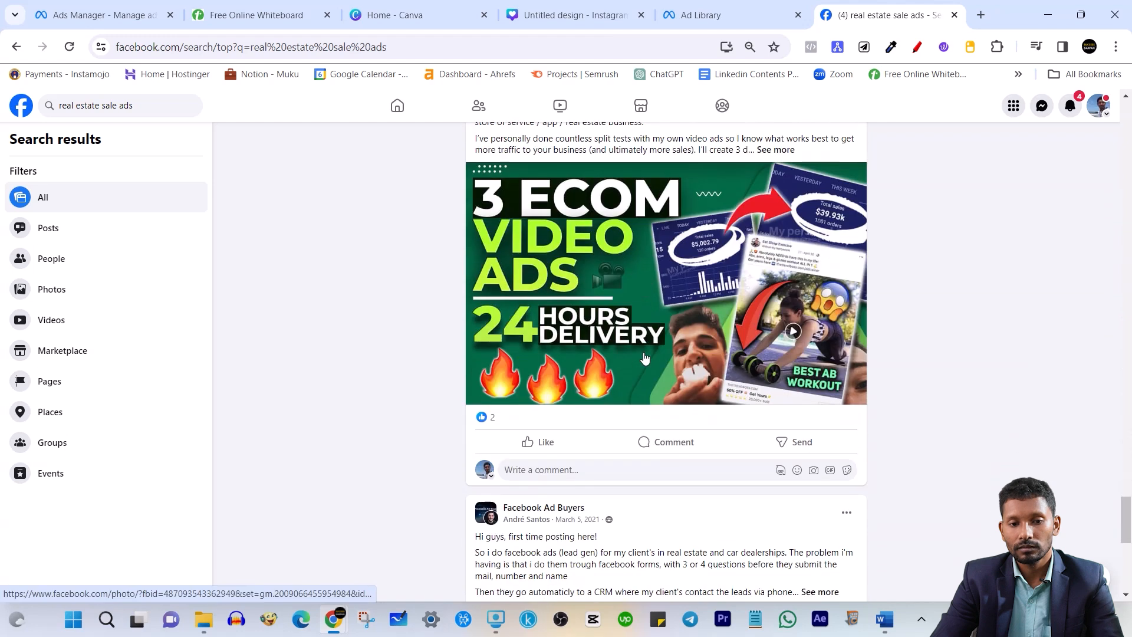
{"action": "scroll", "coordinate": [644, 358], "scroll_direction": "down", "scroll_amount": 1}
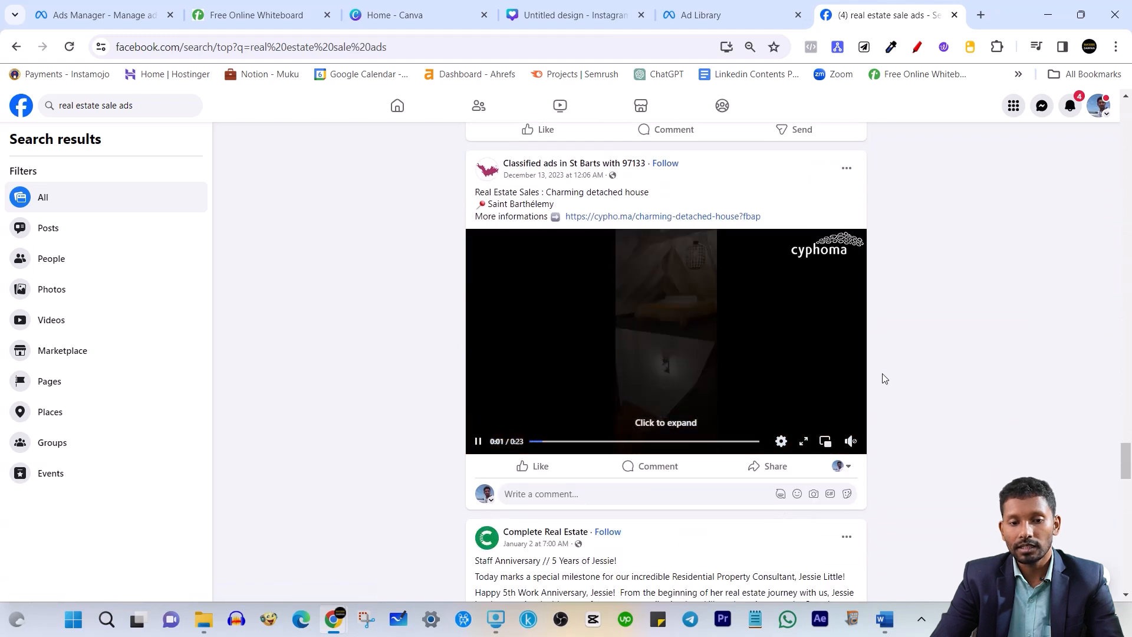
{"action": "scroll", "coordinate": [796, 398], "scroll_direction": "down", "scroll_amount": 4}
{"action": "scroll", "coordinate": [795, 397], "scroll_direction": "down", "scroll_amount": 10}
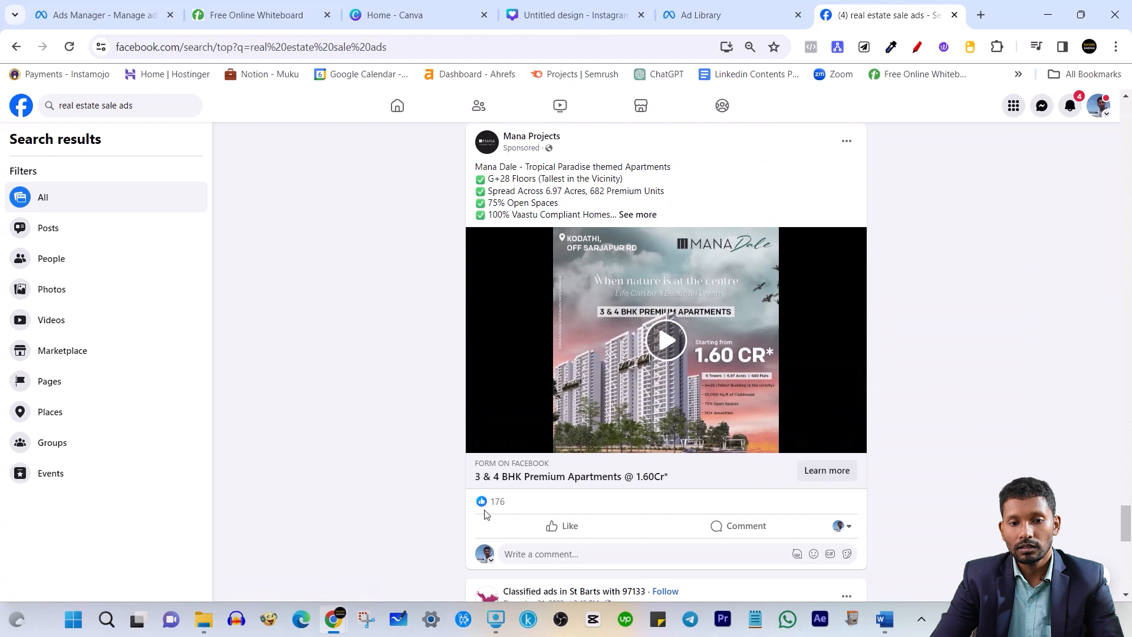
{"action": "left_click_drag", "start_coordinate": [448, 484], "coordinate": [697, 485]}
{"action": "key", "text": "ctrl+c"}
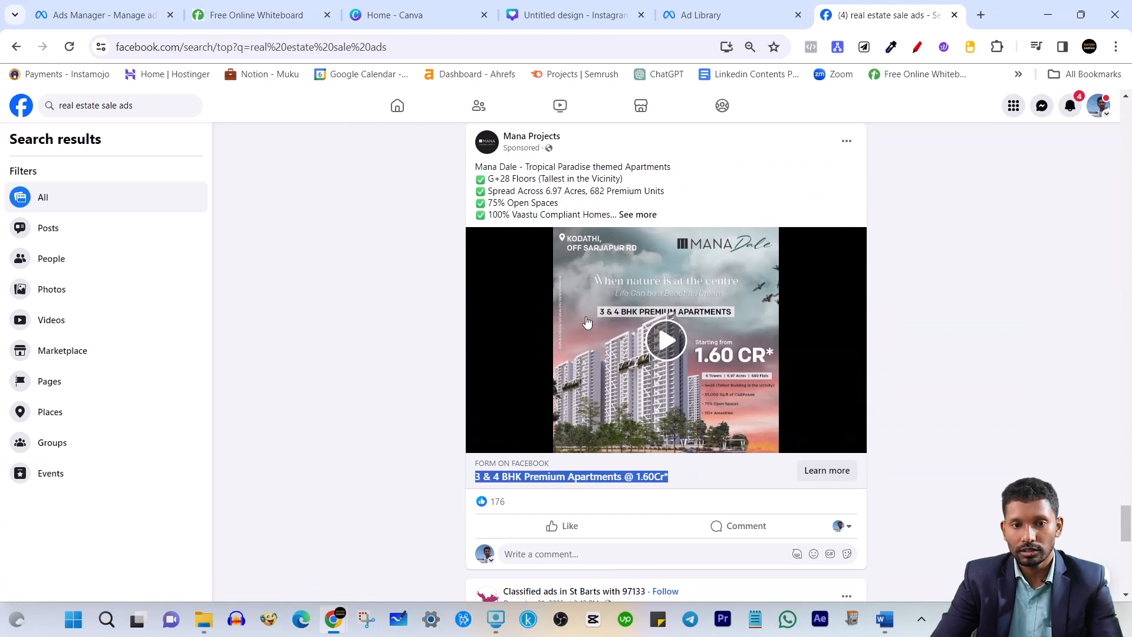
{"action": "left_click", "coordinate": [939, 235]}
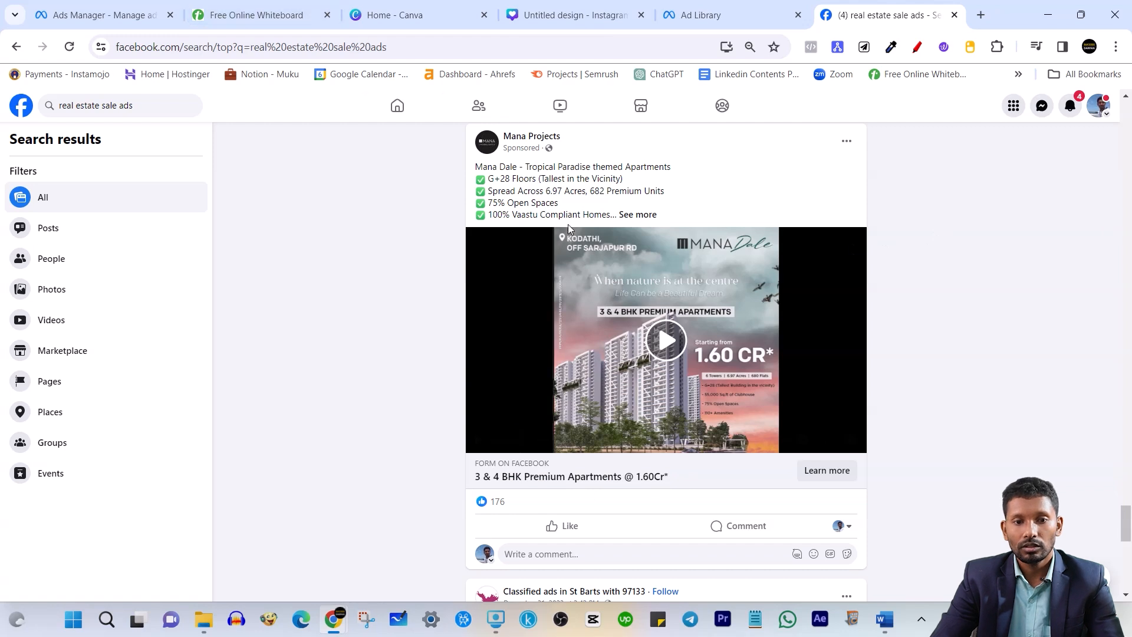
{"action": "left_click", "coordinate": [658, 216]}
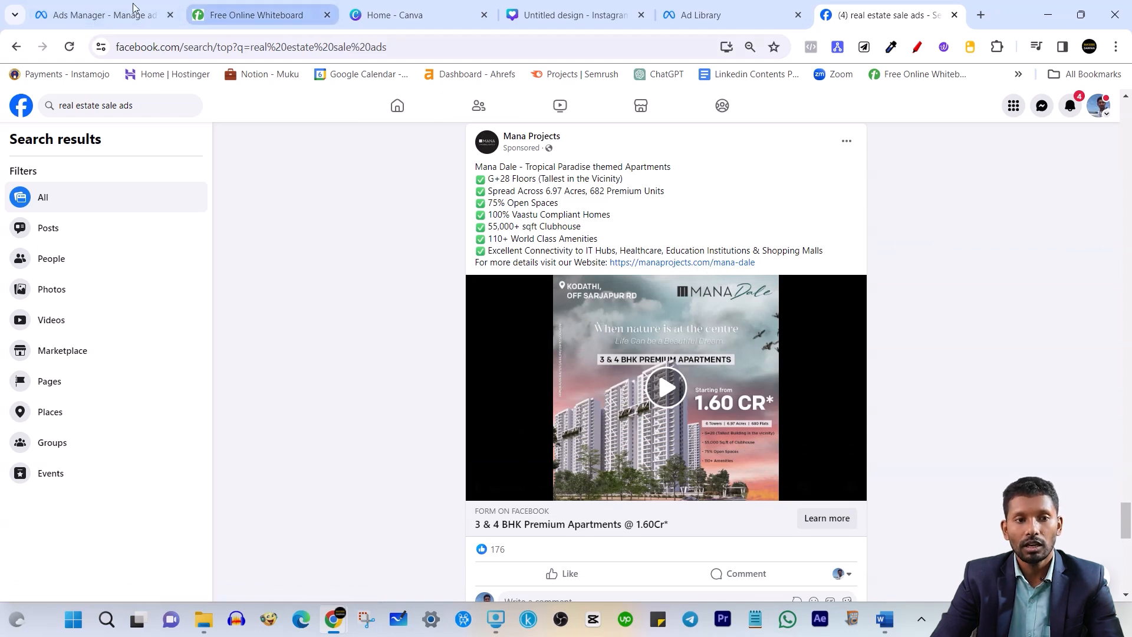
{"action": "left_click", "coordinate": [100, 15]}
{"action": "key", "text": "ctrl+v"}
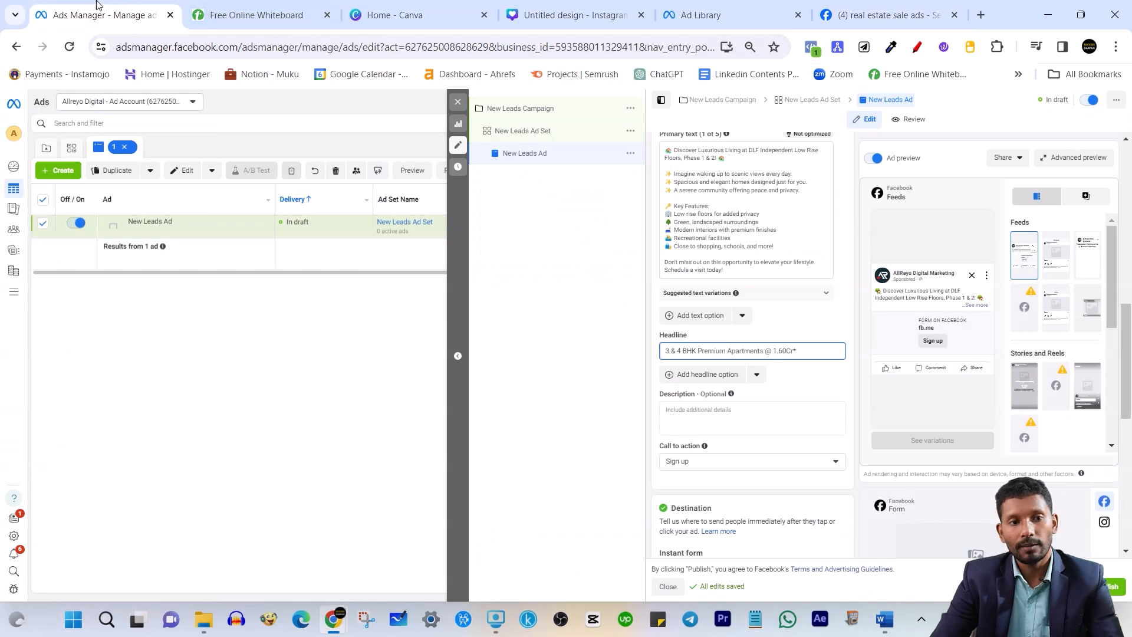
{"action": "left_click", "coordinate": [934, 6]}
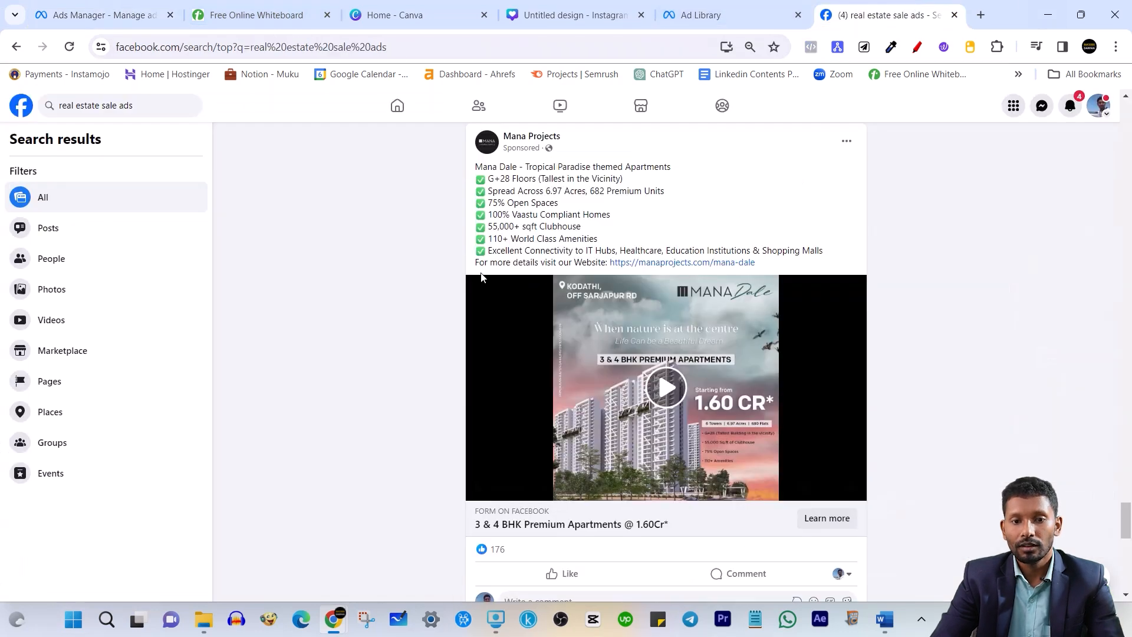
{"action": "left_click_drag", "start_coordinate": [491, 262], "coordinate": [812, 278]}
{"action": "key", "text": "ctrl+c"}
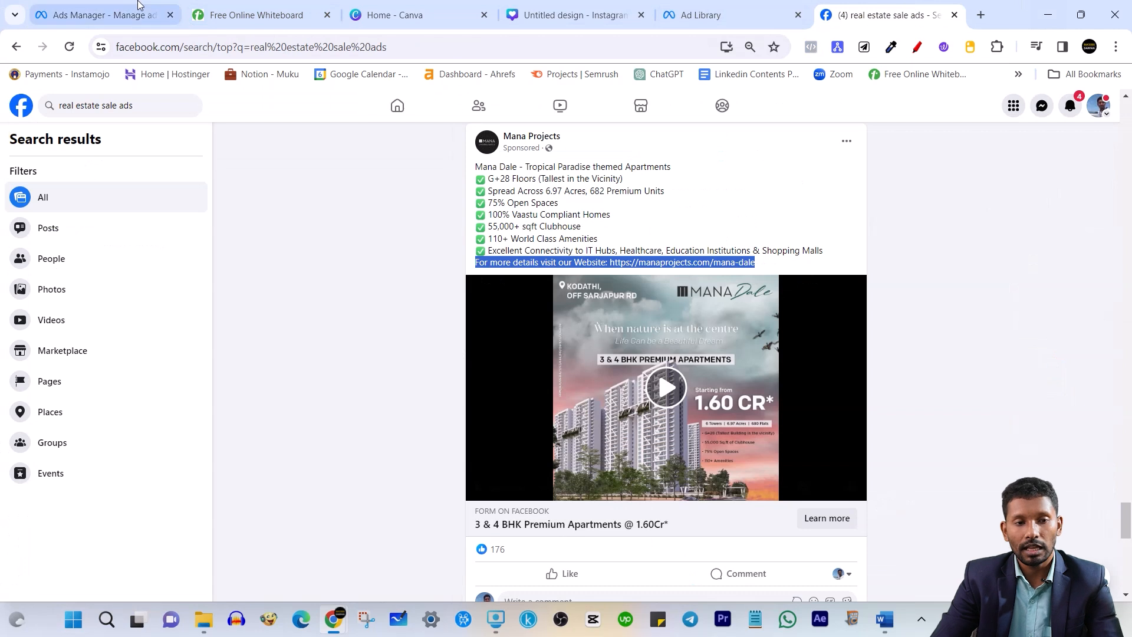
{"action": "left_click", "coordinate": [105, 15]}
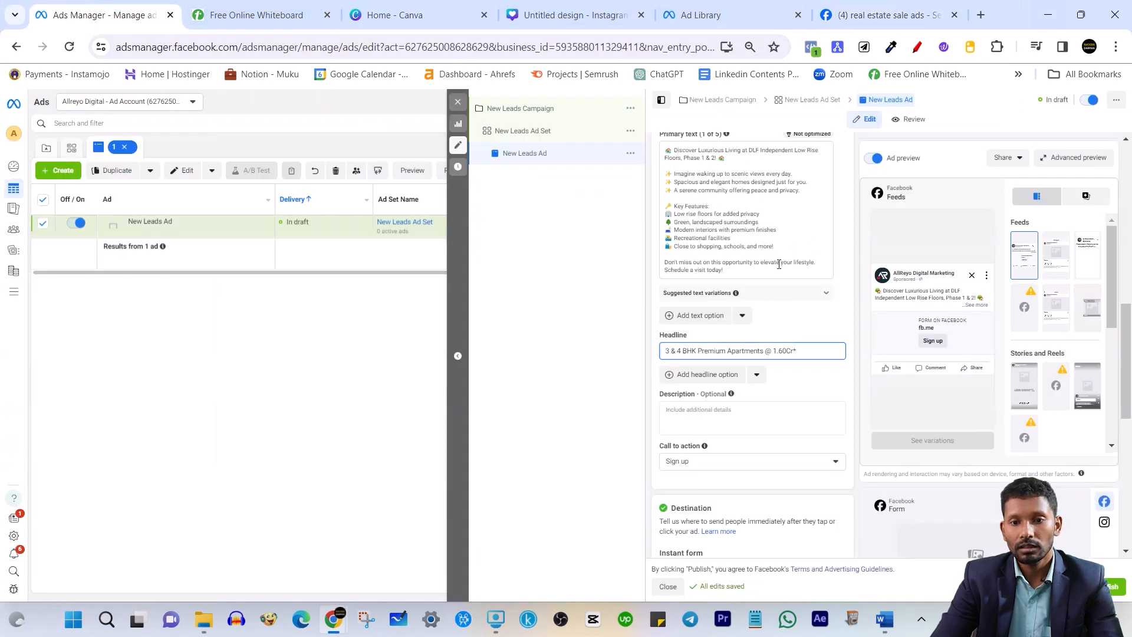
{"action": "left_click", "coordinate": [740, 268]}
{"action": "key", "text": "Return"}
{"action": "key", "text": "Return"}
{"action": "key", "text": "ctrl+v"}
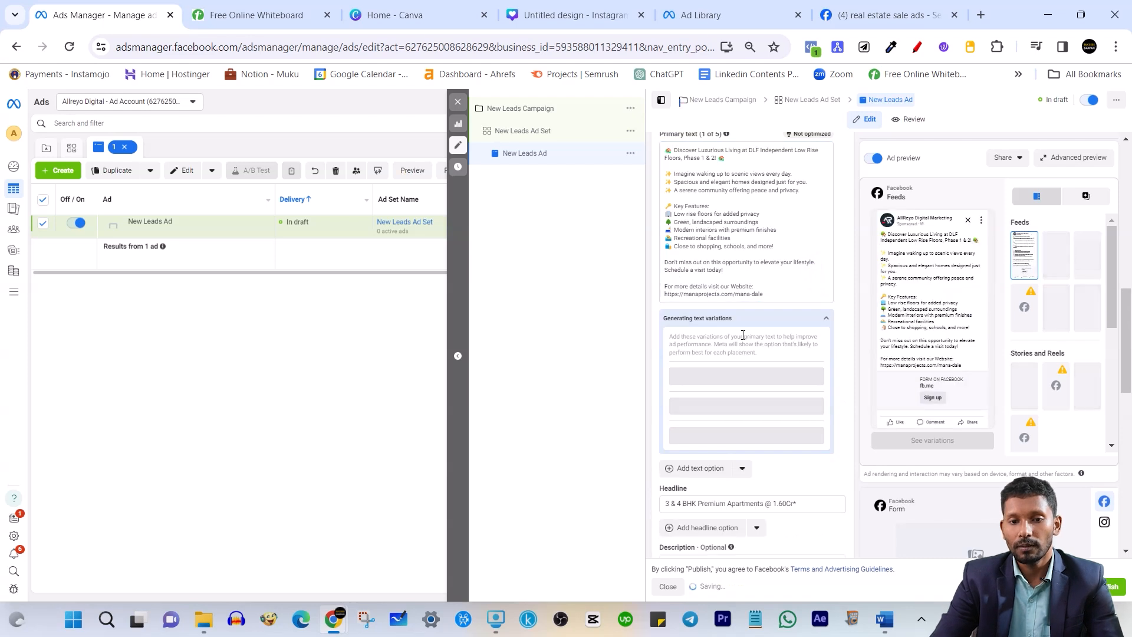
{"action": "left_click", "coordinate": [824, 317]}
{"action": "scroll", "coordinate": [762, 422], "scroll_direction": "down", "scroll_amount": 1}
{"action": "left_click", "coordinate": [698, 364]}
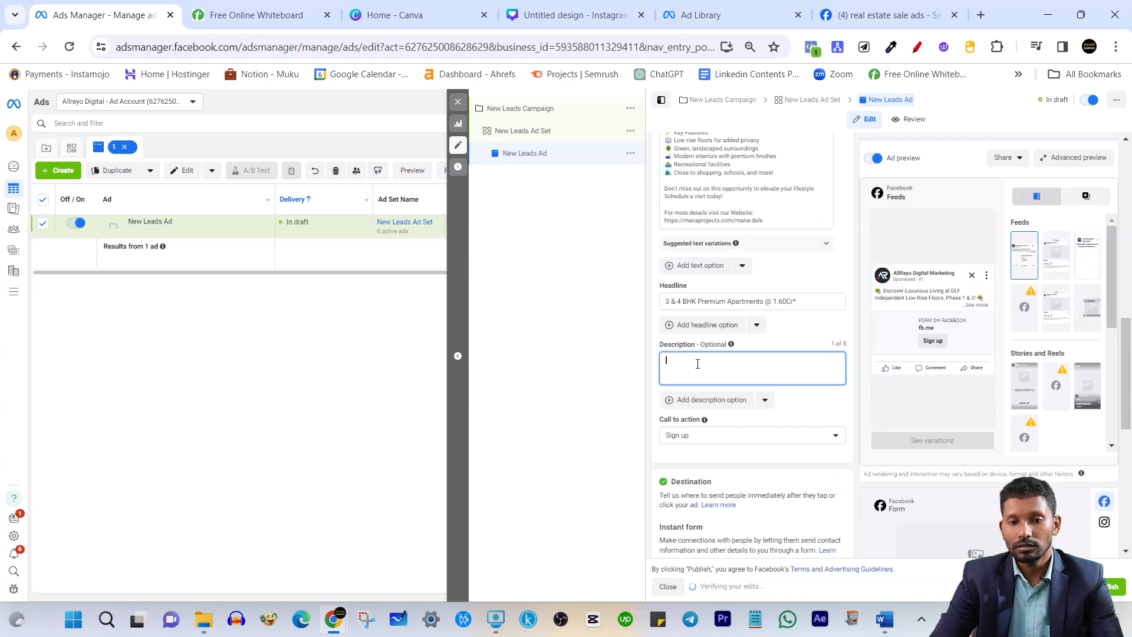
{"action": "left_click", "coordinate": [884, 6]}
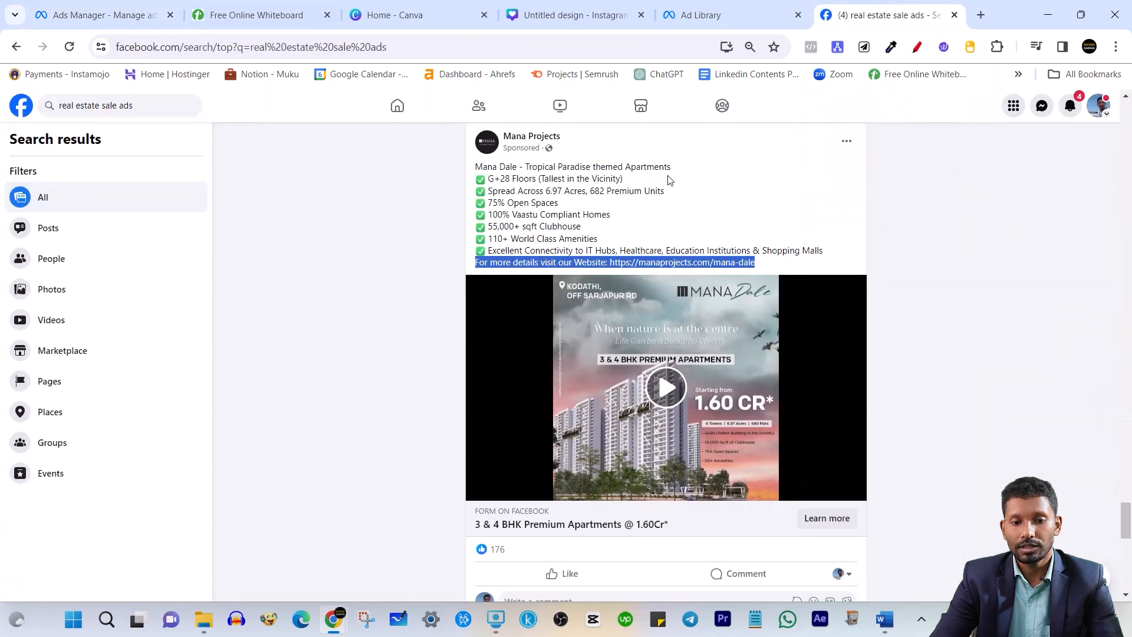
{"action": "left_click", "coordinate": [631, 186]}
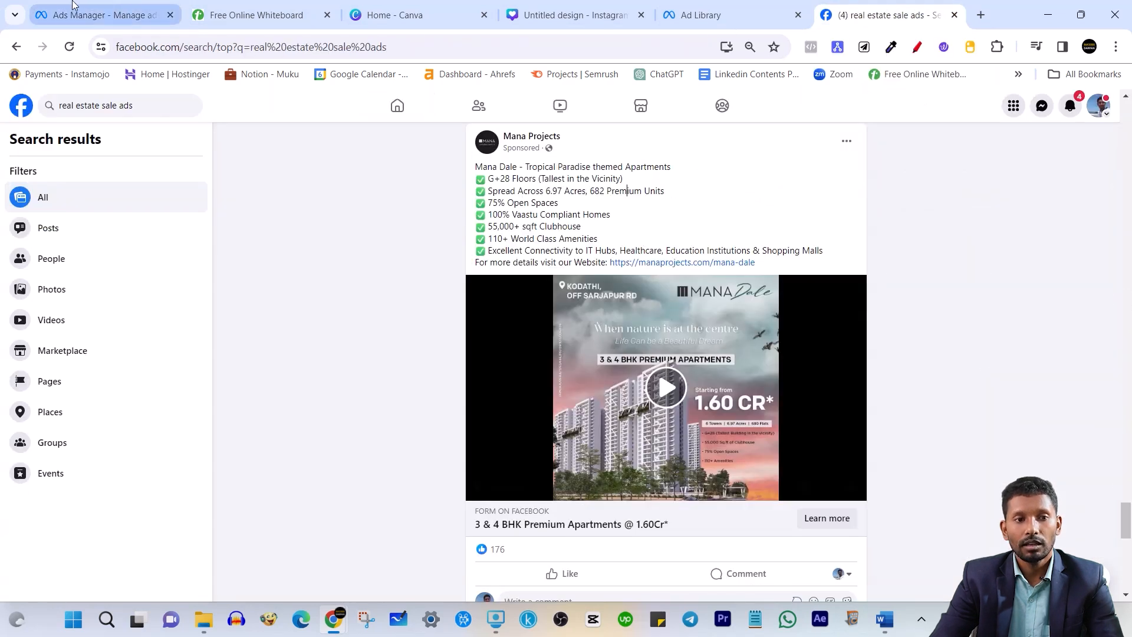
{"action": "left_click", "coordinate": [86, 13]}
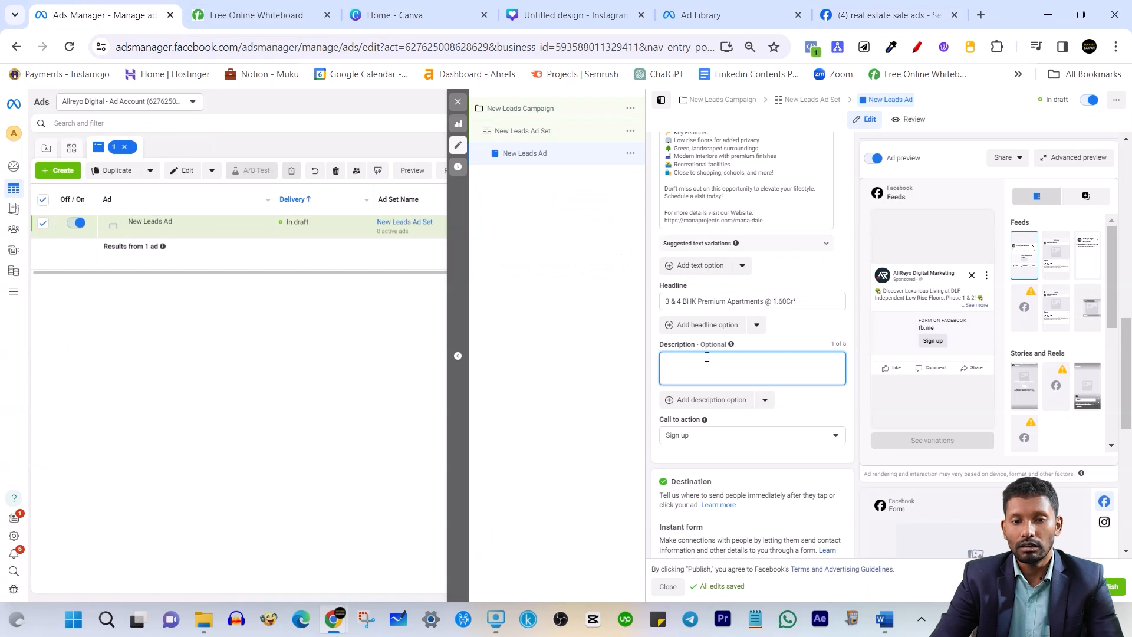
Enter '10 projects completed' as the ad description
{"action": "key", "text": "alt+Tab"}
{"action": "left_click", "coordinate": [679, 359]}
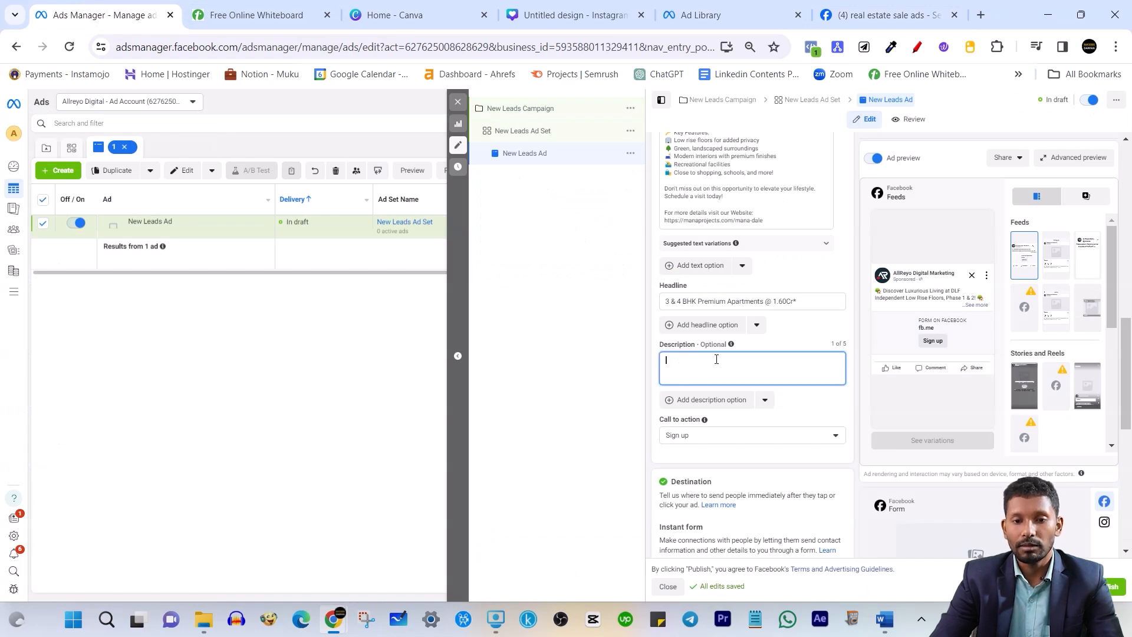
{"action": "type", "text": "10 pro"}
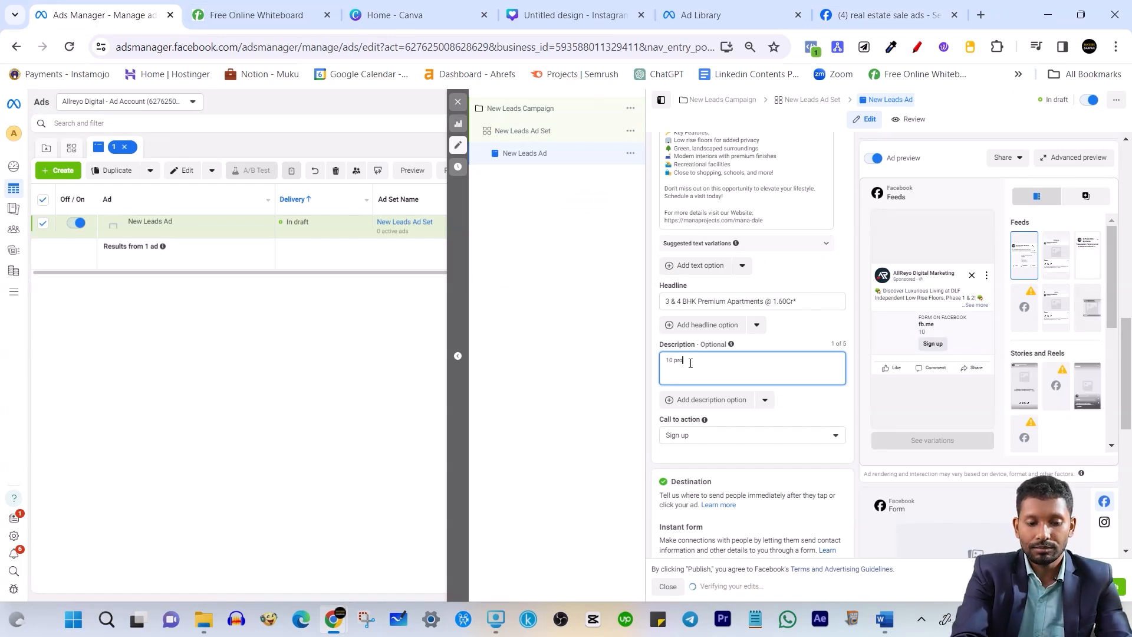
{"action": "type", "text": "jects complete"}
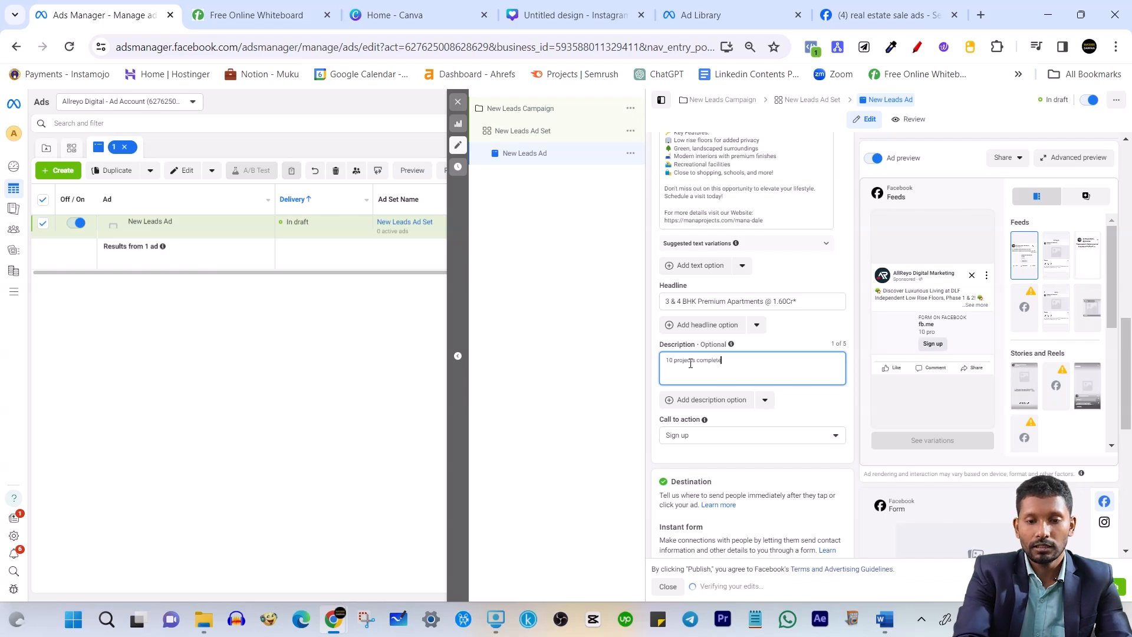
{"action": "type", "text": "d"}
{"action": "left_click", "coordinate": [843, 255]}
{"action": "left_click", "coordinate": [696, 359]}
Set the call to action to Get quote and start creating a new instant form
{"action": "left_click", "coordinate": [701, 435]}
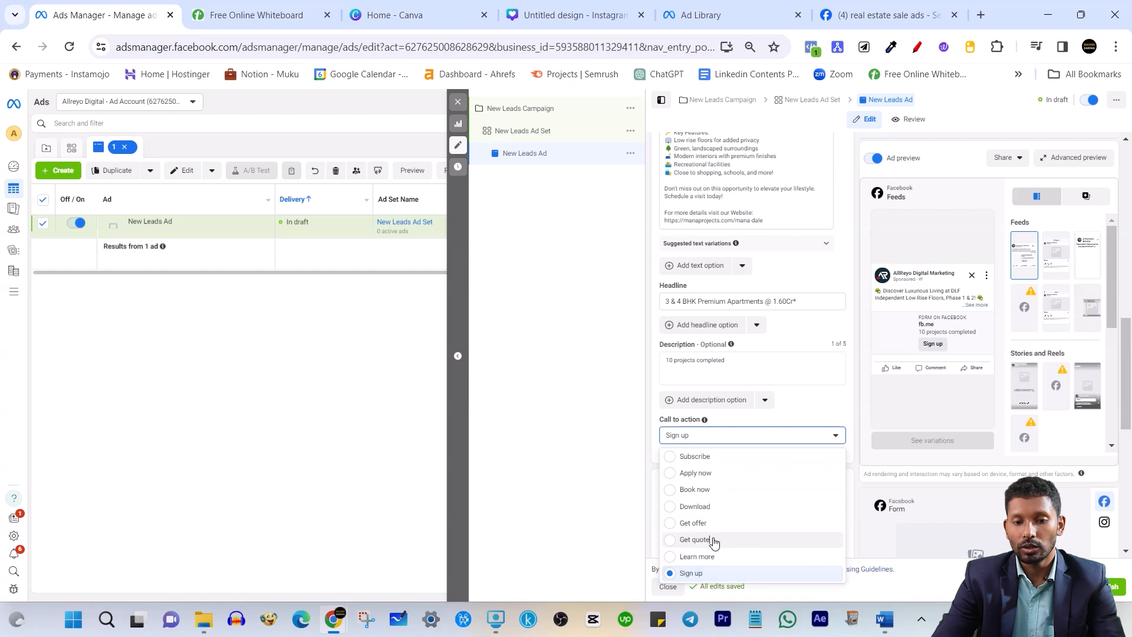
{"action": "left_click", "coordinate": [696, 540]}
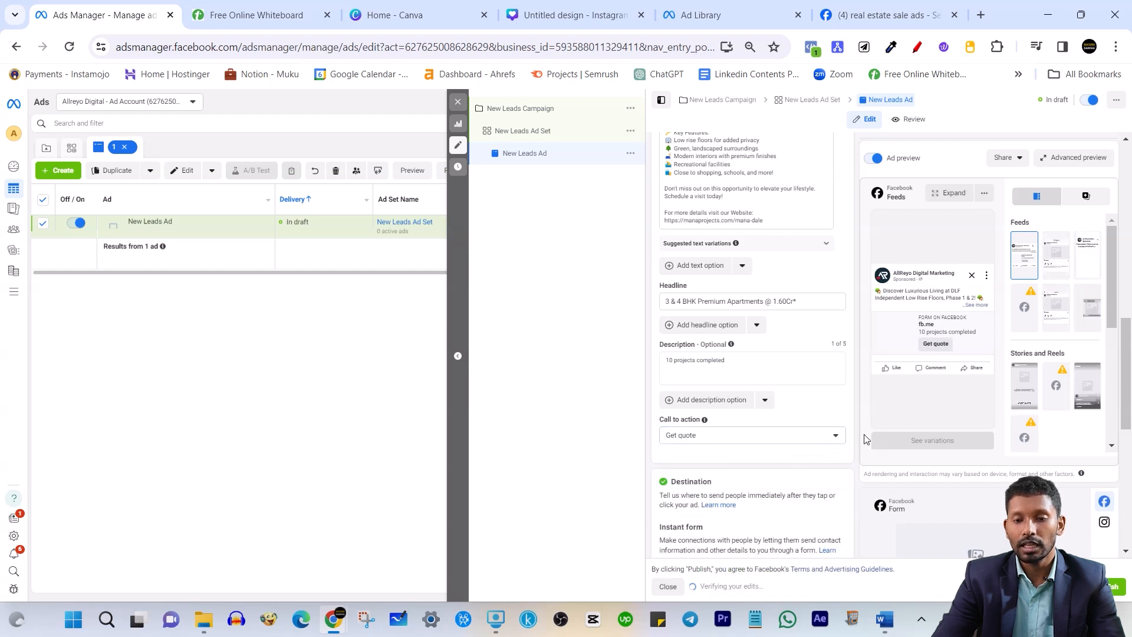
{"action": "scroll", "coordinate": [825, 436], "scroll_direction": "down", "scroll_amount": 1}
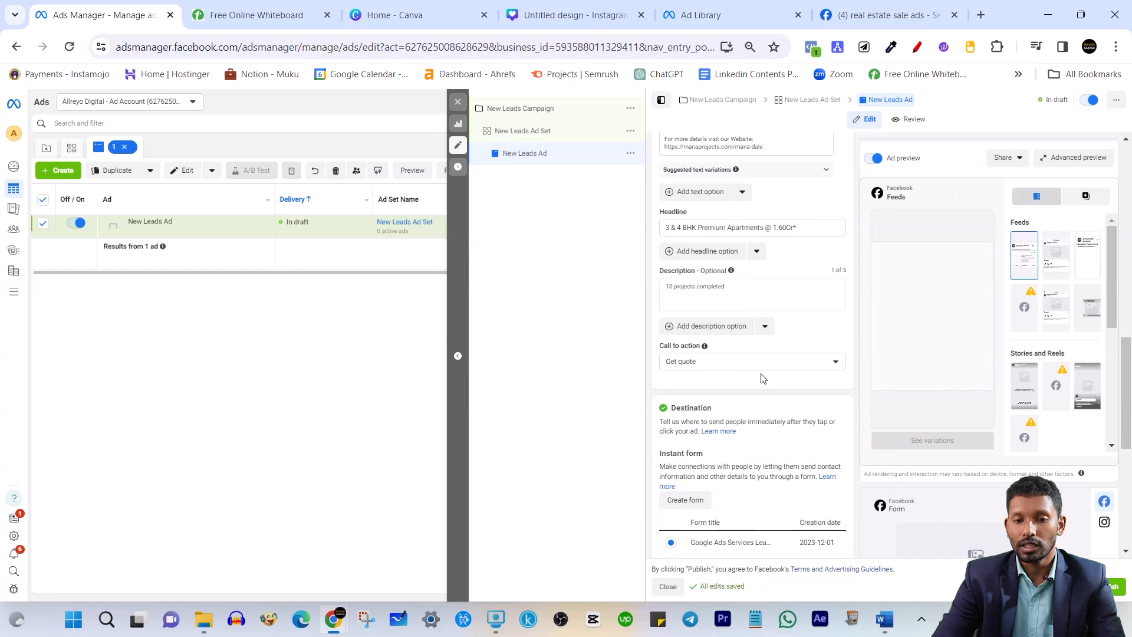
{"action": "scroll", "coordinate": [769, 365], "scroll_direction": "down", "scroll_amount": 2}
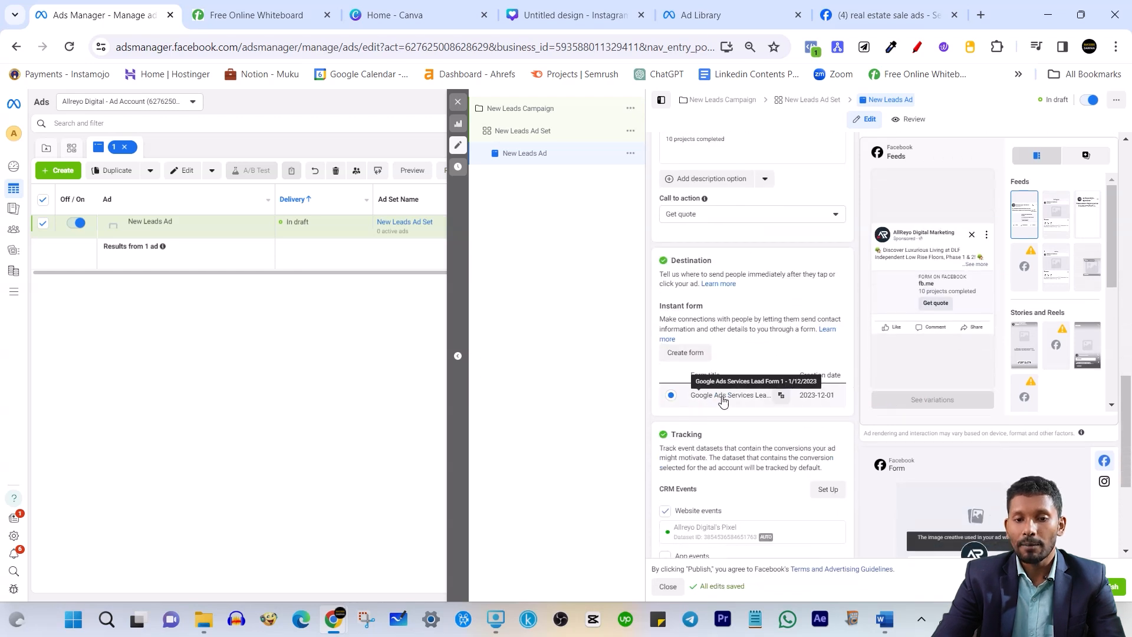
{"action": "left_click", "coordinate": [696, 357]}
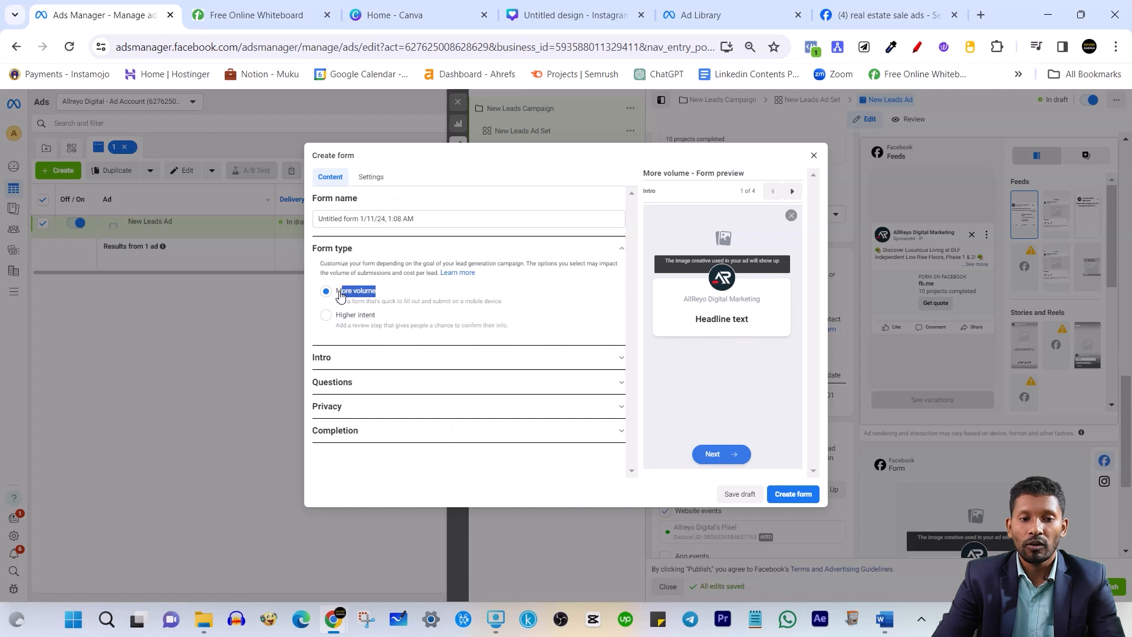
Set the new instant form's type to Higher intent
{"action": "left_click", "coordinate": [326, 318]}
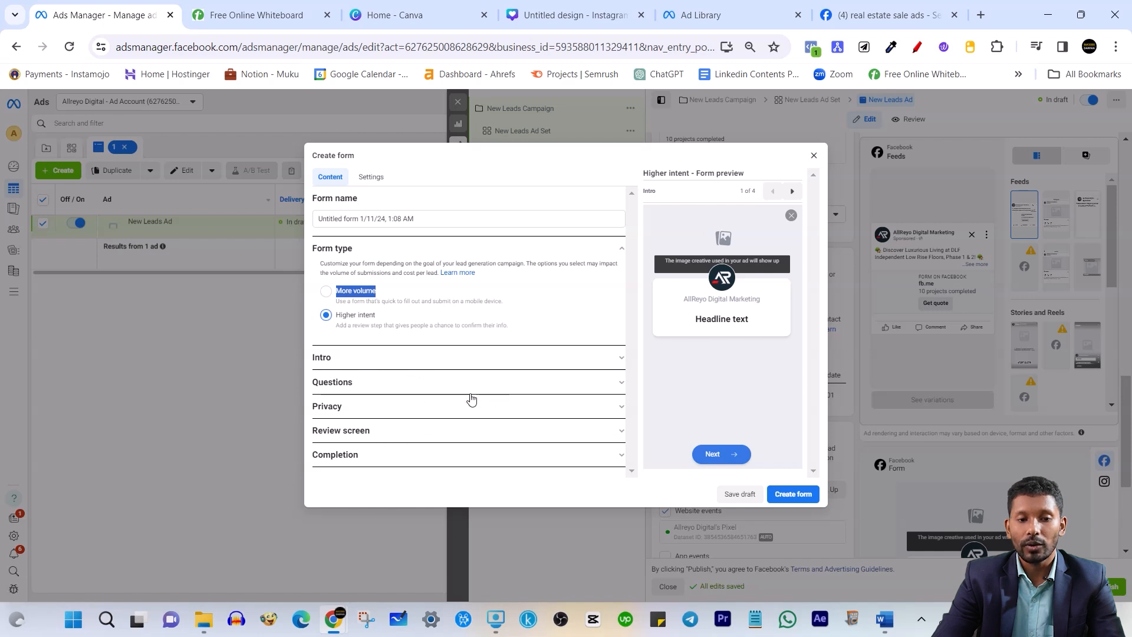
{"action": "left_click", "coordinate": [331, 297]}
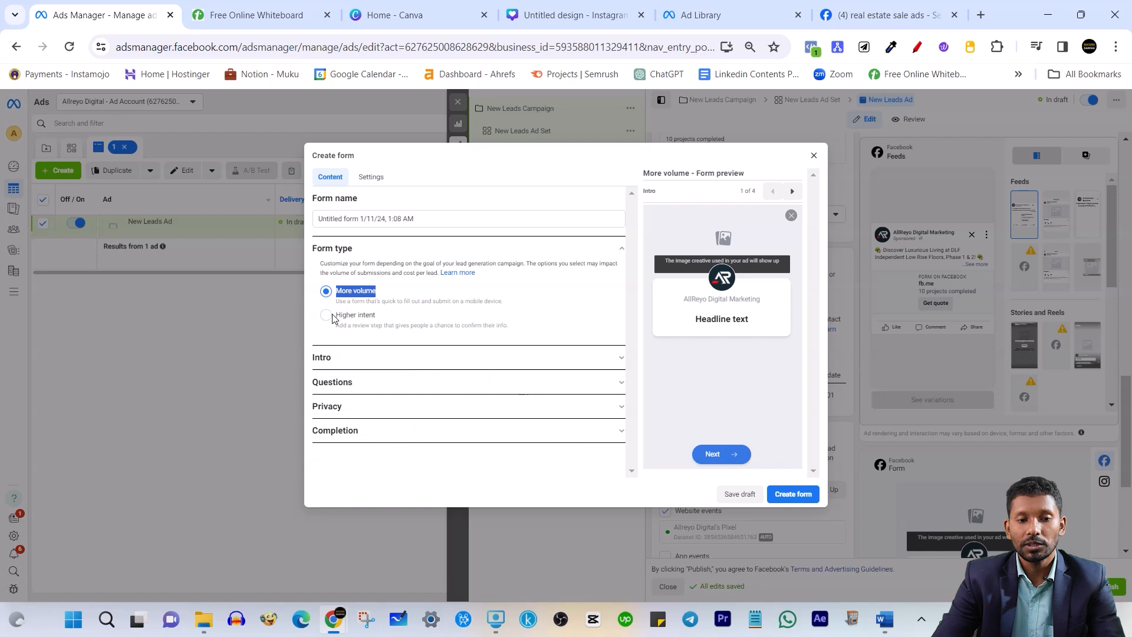
{"action": "left_click", "coordinate": [332, 315]}
{"action": "left_click", "coordinate": [332, 319]}
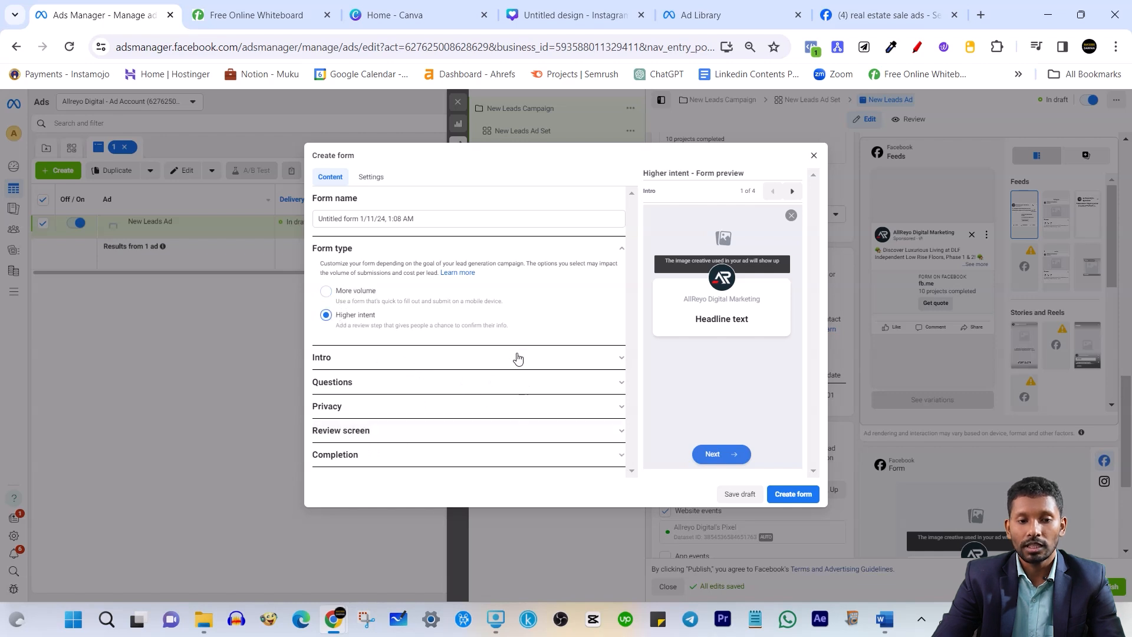
Upload the YouTube ads thumbnail image as the form intro's background image
{"action": "left_click", "coordinate": [615, 365]}
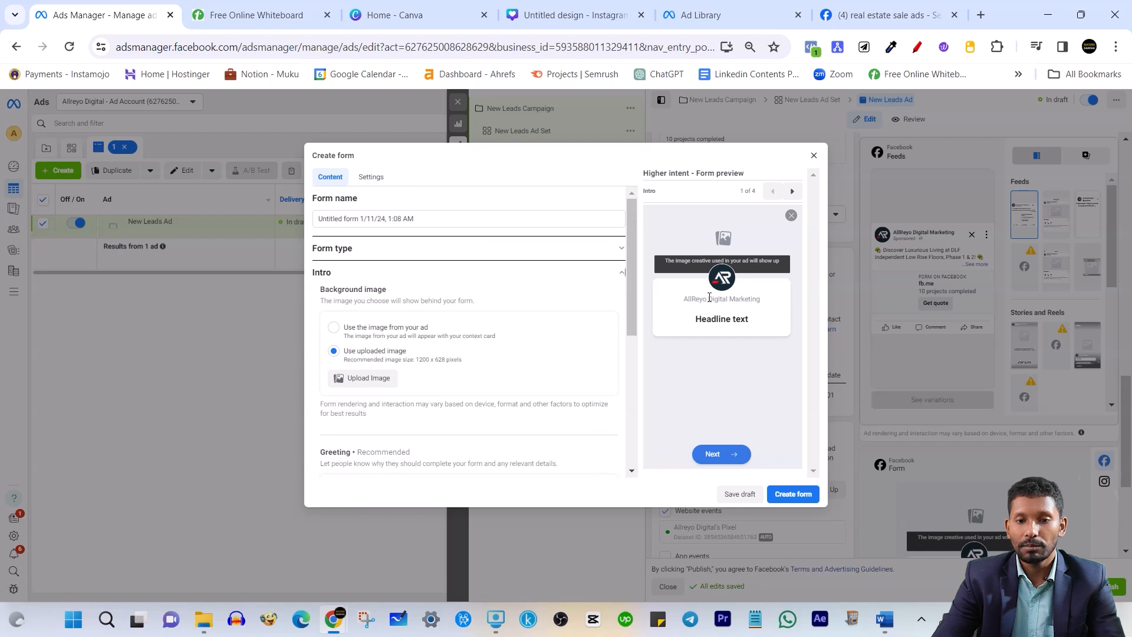
{"action": "left_click", "coordinate": [374, 380]}
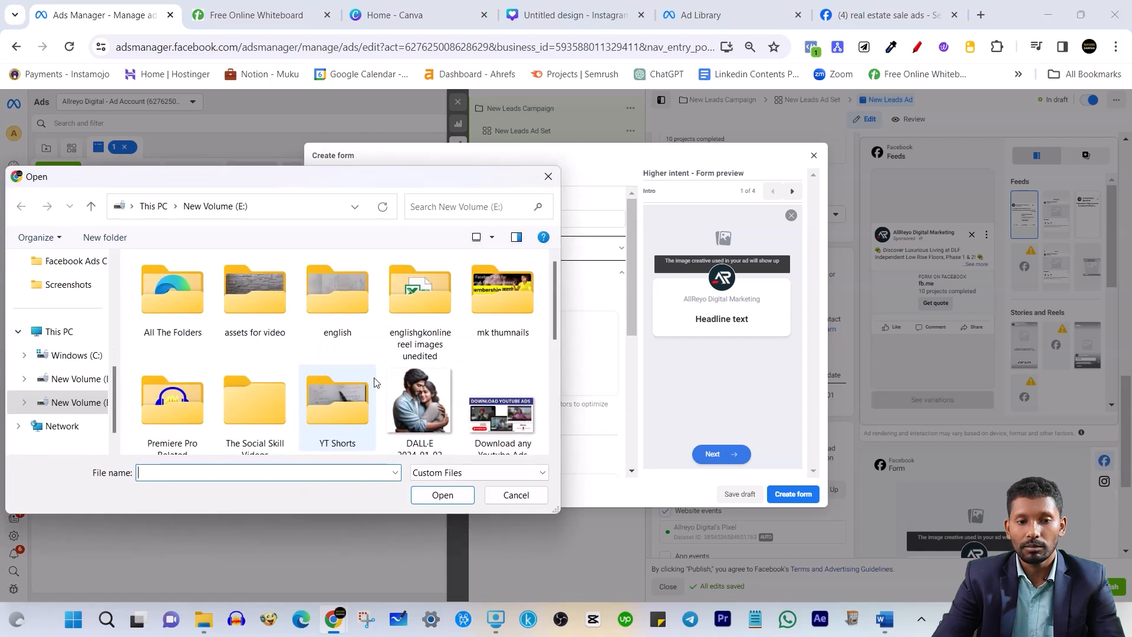
{"action": "left_click", "coordinate": [506, 497]}
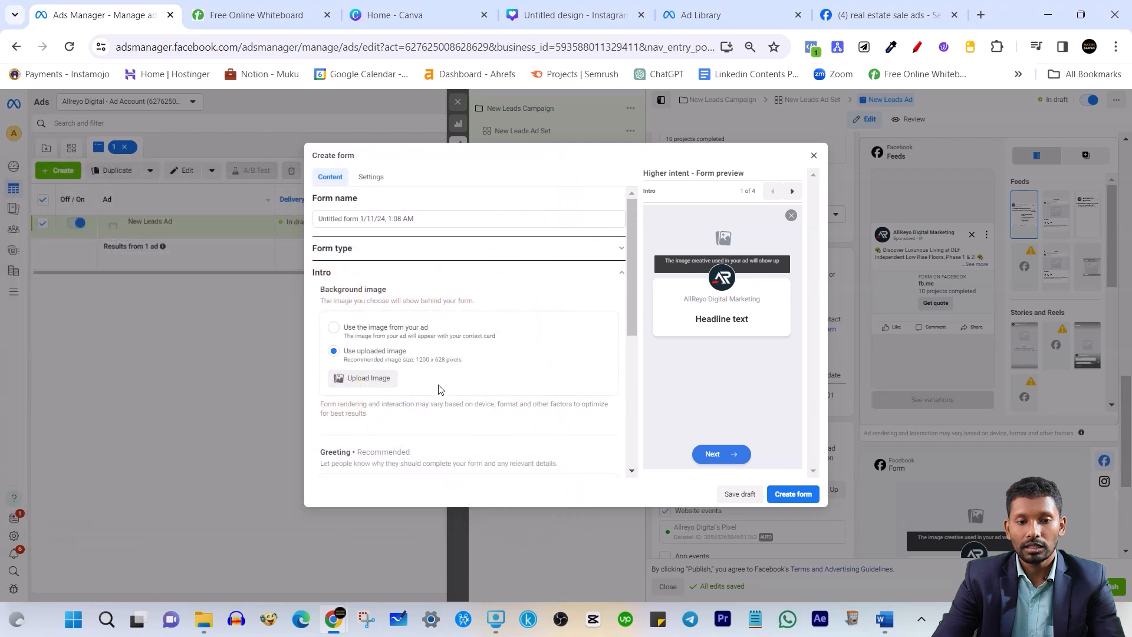
{"action": "left_click", "coordinate": [389, 380]}
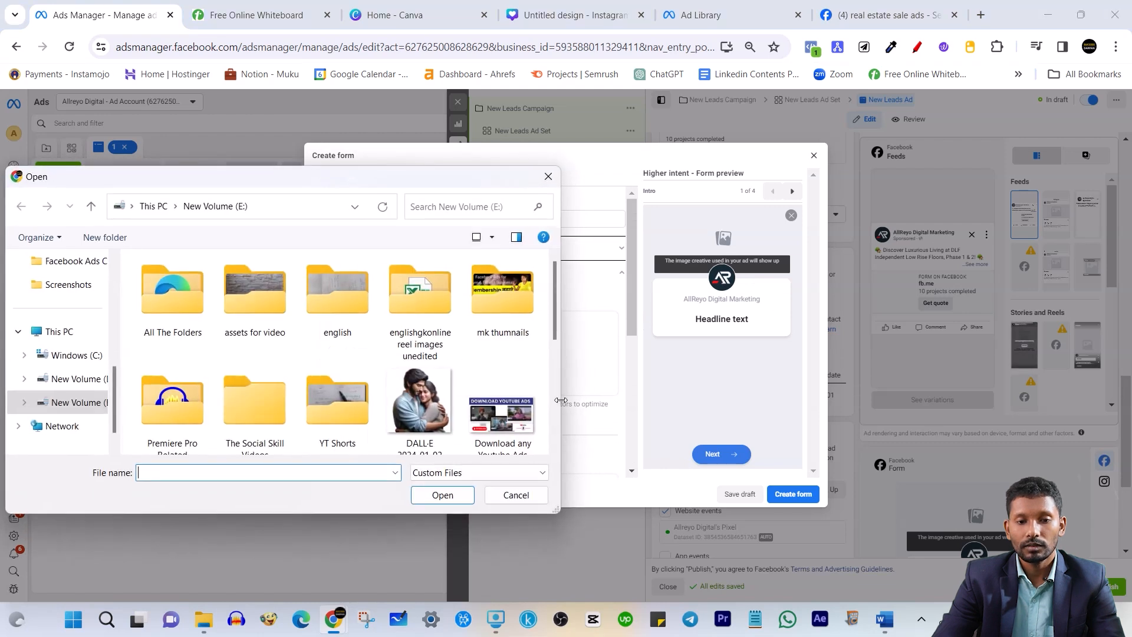
{"action": "left_click", "coordinate": [494, 412]}
{"action": "left_click", "coordinate": [437, 489]}
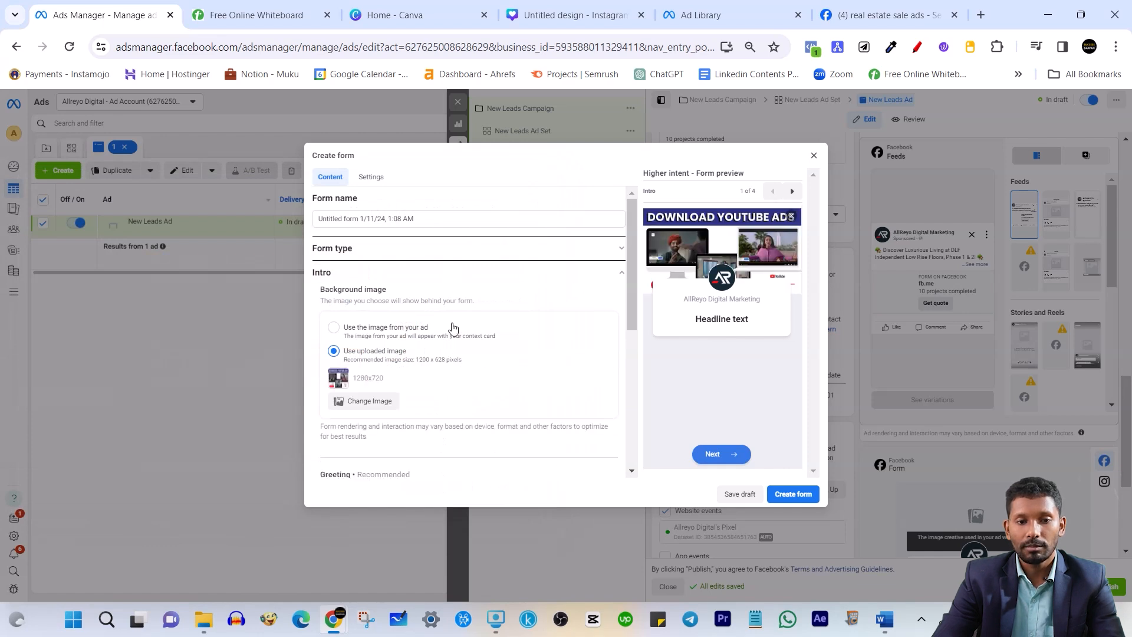
Paste the website line into the greeting headline, then clear it again
{"action": "scroll", "coordinate": [420, 350], "scroll_direction": "down", "scroll_amount": 3}
{"action": "scroll", "coordinate": [406, 355], "scroll_direction": "down", "scroll_amount": 1}
{"action": "left_click", "coordinate": [377, 304]}
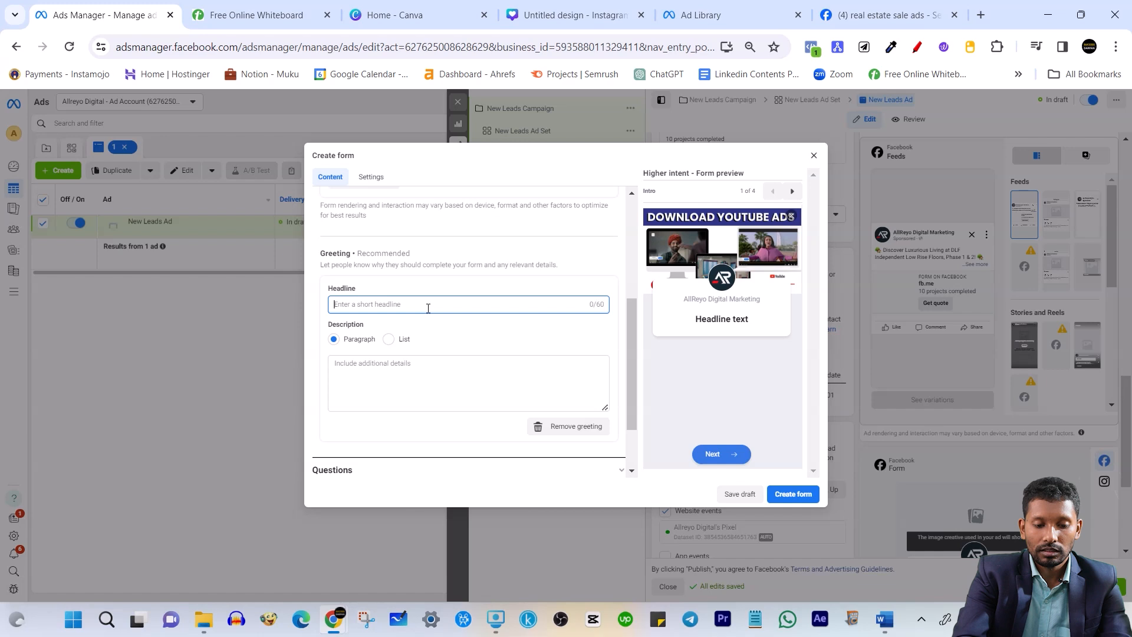
{"action": "type", "text": "For more details visit our Website: https://manaprojects.com"}
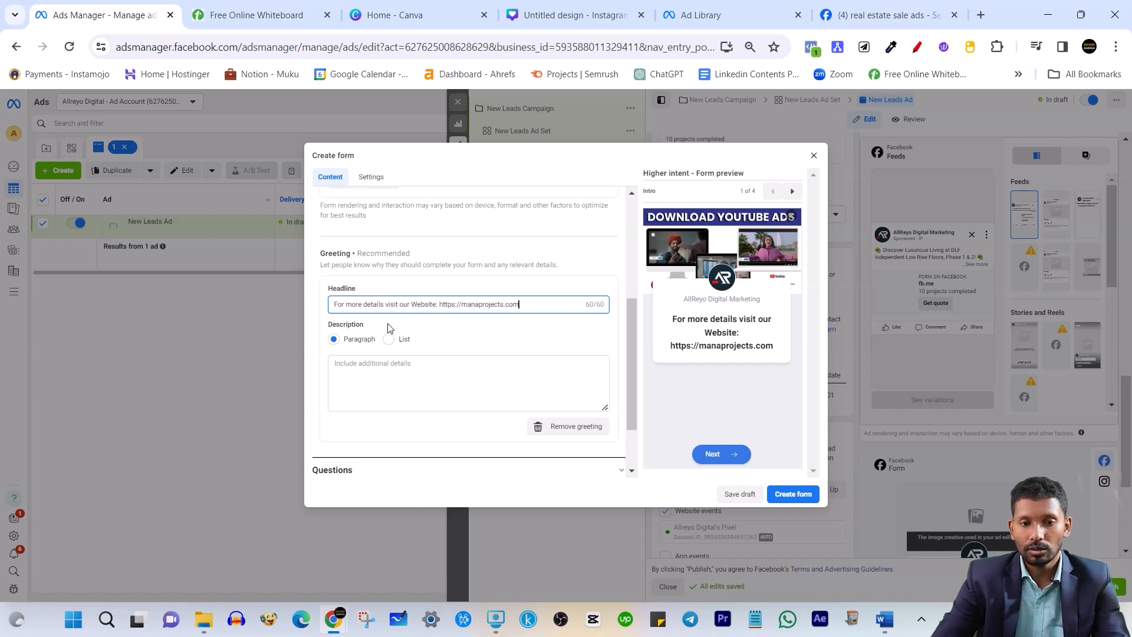
{"action": "key", "text": "ctrl+a"}
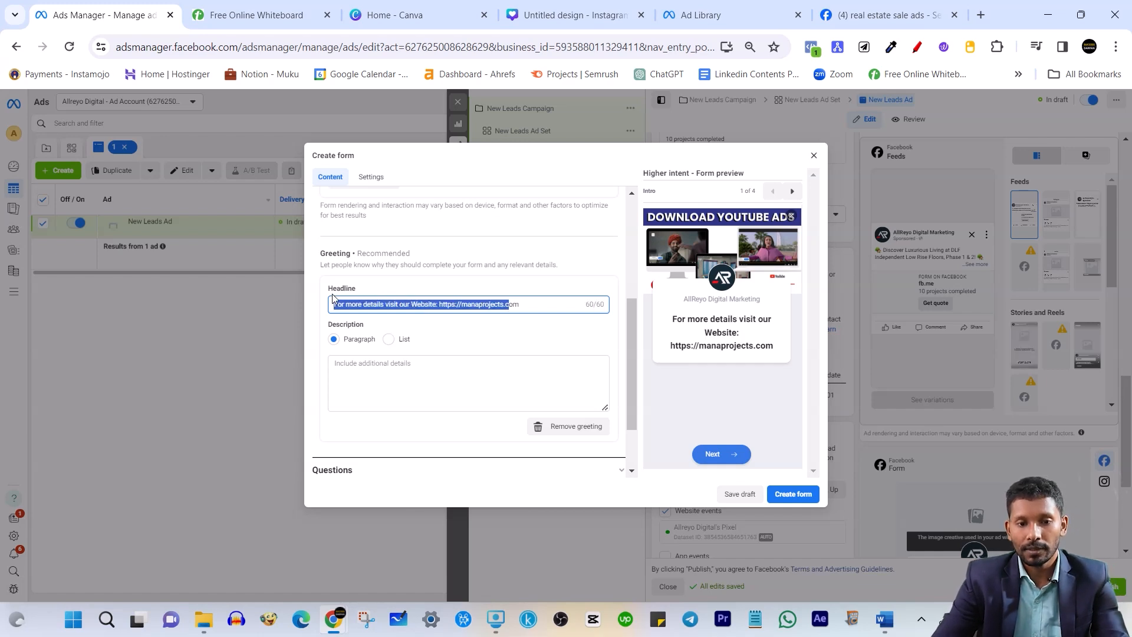
{"action": "key", "text": "BackSpace"}
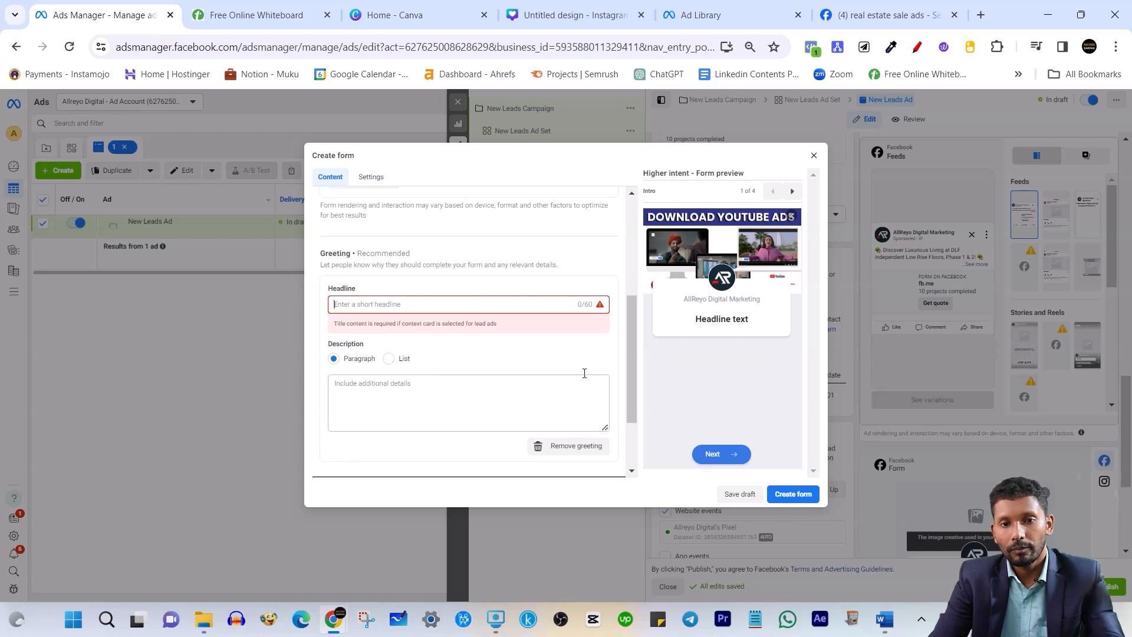
{"action": "left_click", "coordinate": [884, 15]}
{"action": "scroll", "coordinate": [524, 386], "scroll_direction": "down", "scroll_amount": 15}
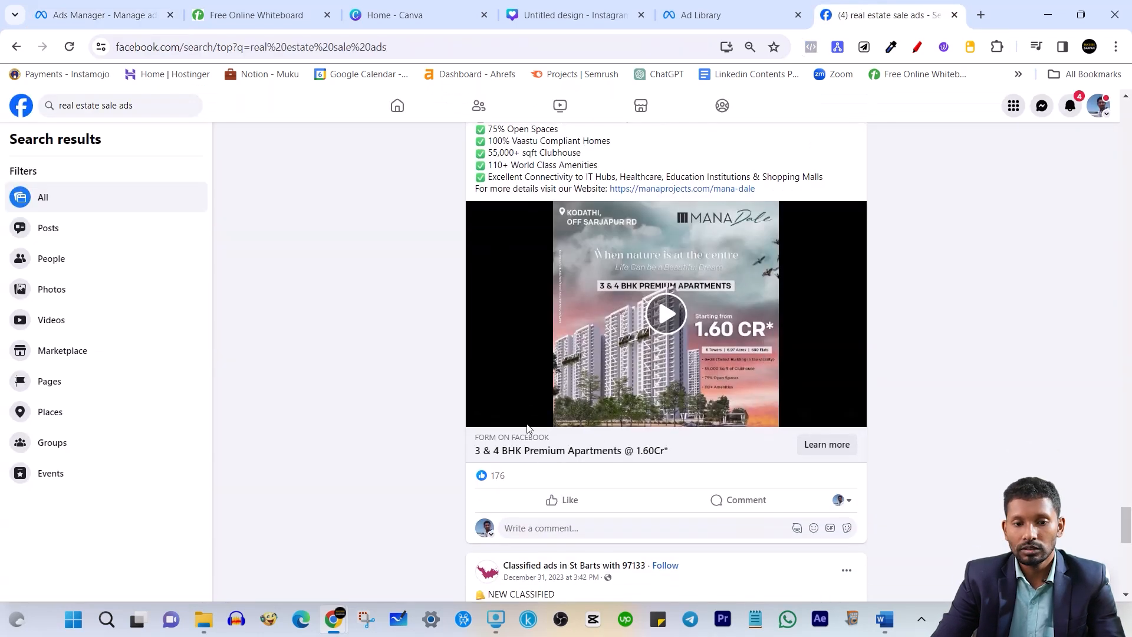
Copy the Purva Park Hill ad title into the greeting headline: '3BHK Tri-Deck Homes at Ashford by Purva Park Hill'
{"action": "scroll", "coordinate": [525, 386], "scroll_direction": "up", "scroll_amount": 15}
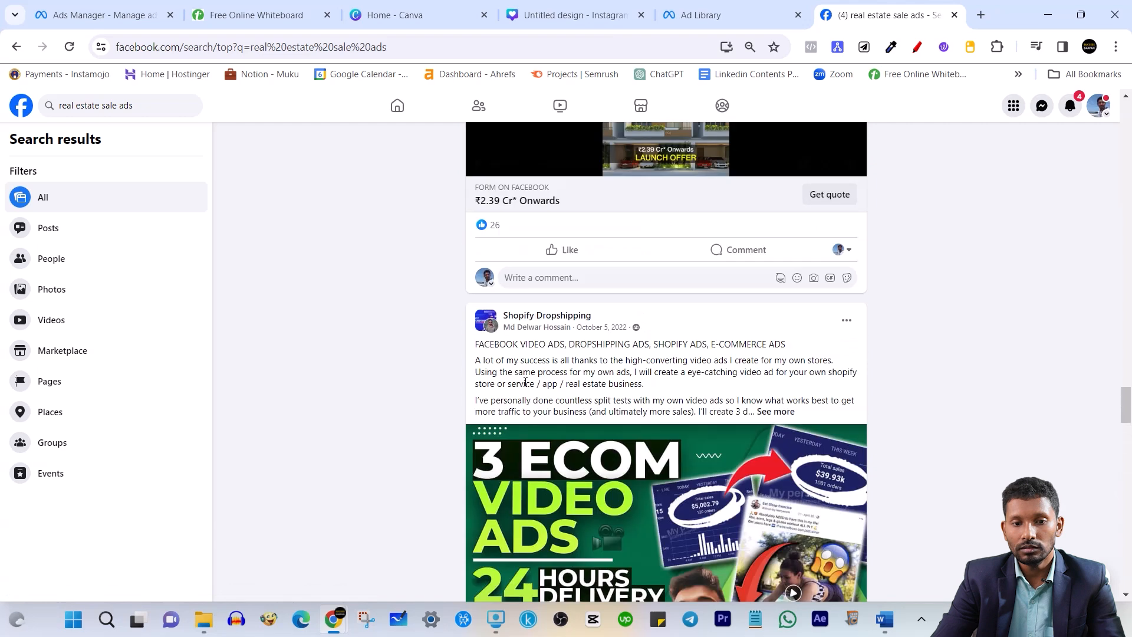
{"action": "scroll", "coordinate": [514, 383], "scroll_direction": "down", "scroll_amount": 10}
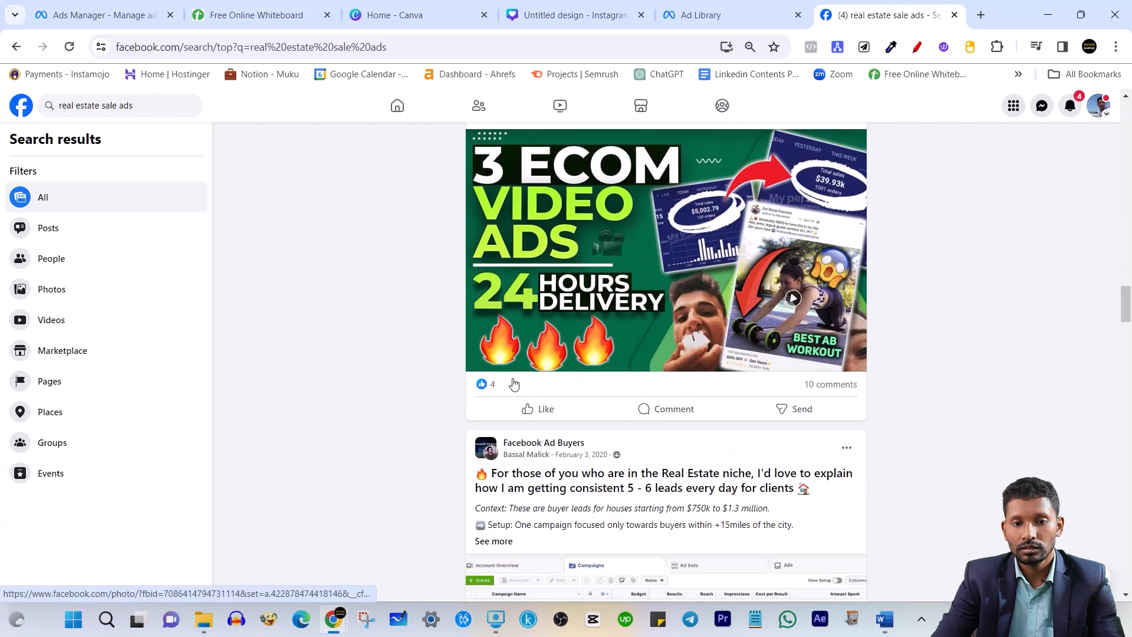
{"action": "scroll", "coordinate": [514, 384], "scroll_direction": "up", "scroll_amount": 5}
{"action": "scroll", "coordinate": [513, 384], "scroll_direction": "up", "scroll_amount": 1}
{"action": "scroll", "coordinate": [513, 383], "scroll_direction": "down", "scroll_amount": 1}
{"action": "left_click_drag", "start_coordinate": [444, 333], "coordinate": [729, 344]}
{"action": "key", "text": "ctrl+c"}
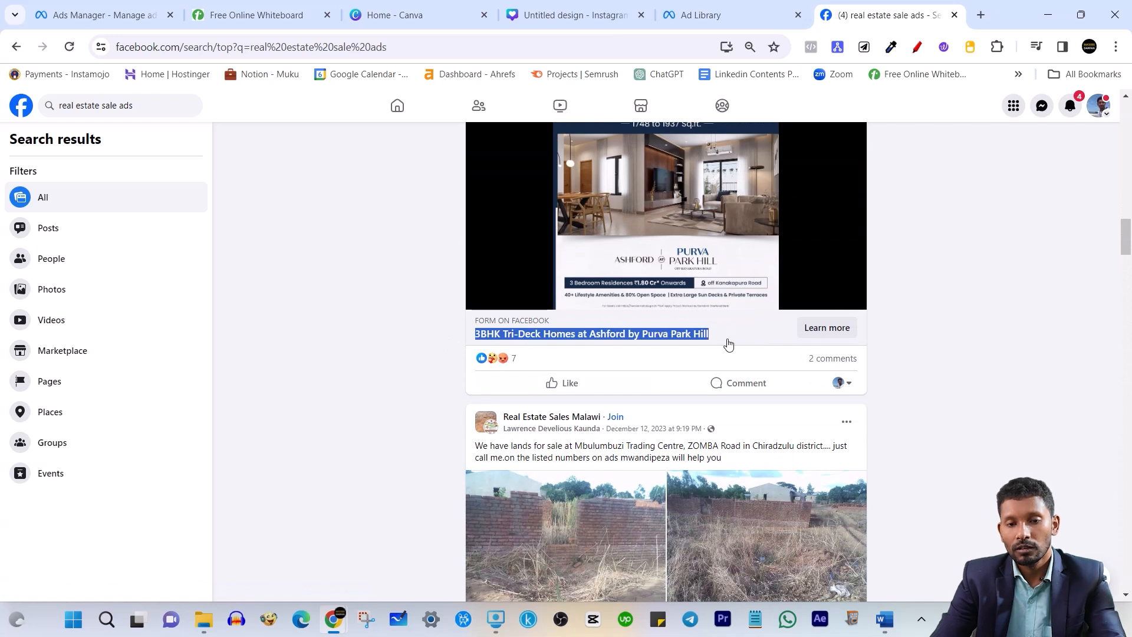
{"action": "left_click", "coordinate": [108, 15]}
{"action": "key", "text": "ctrl+v"}
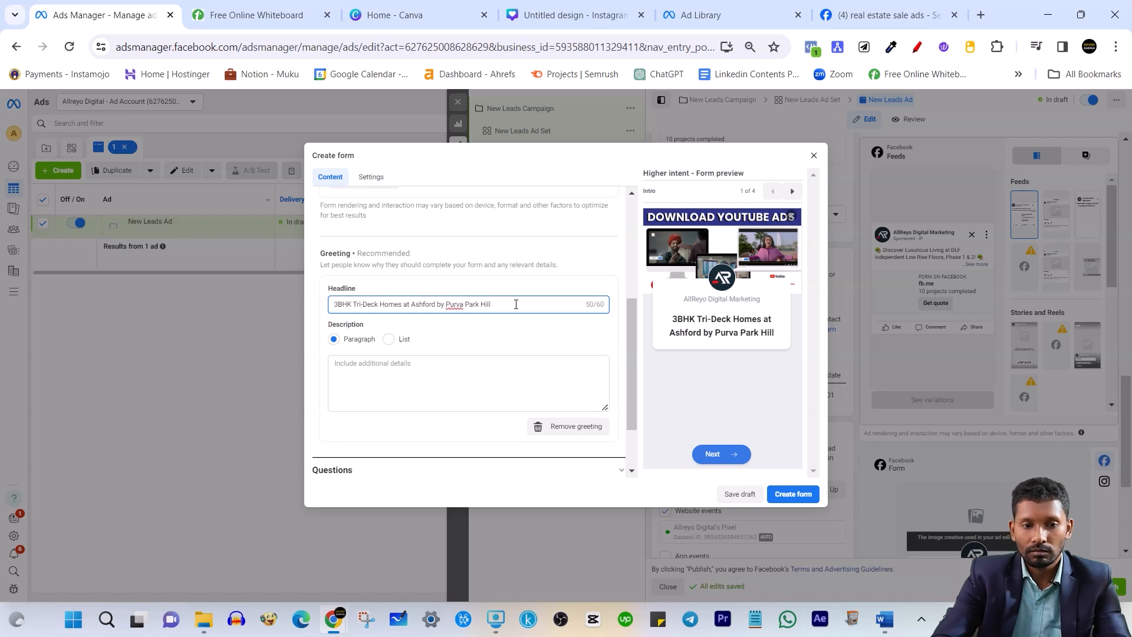
Edit the greeting headline so it ends with 'in Bangalore'
{"action": "type", "text": "in Bangalo"}
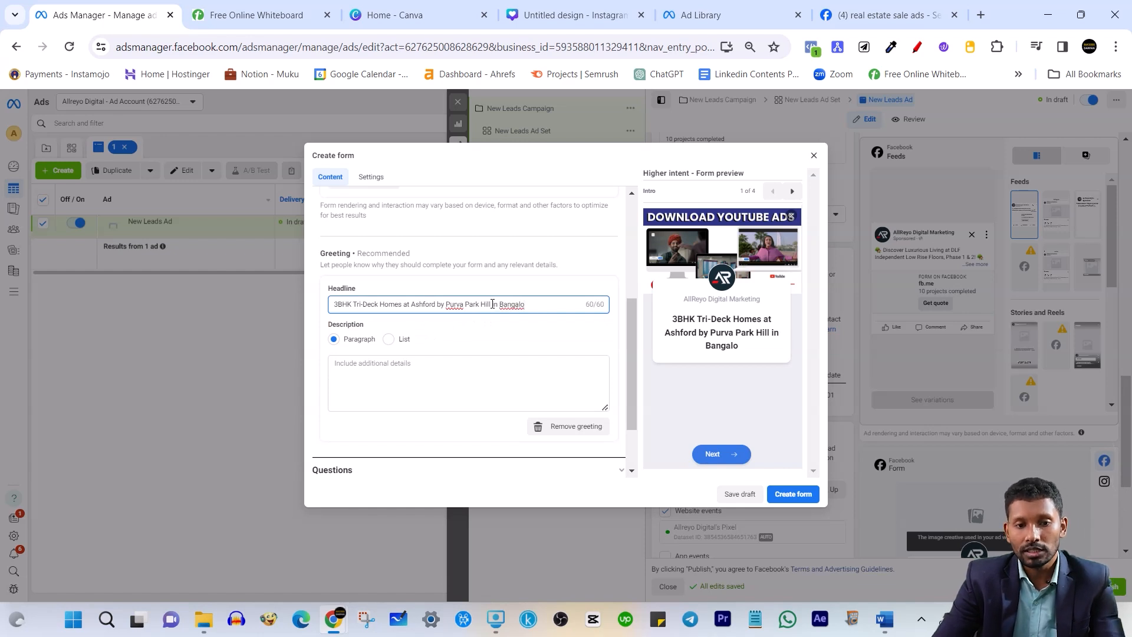
{"action": "key", "text": "BackSpace"}
{"action": "key", "text": "BackSpace"}
{"action": "key", "text": "BackSpace"}
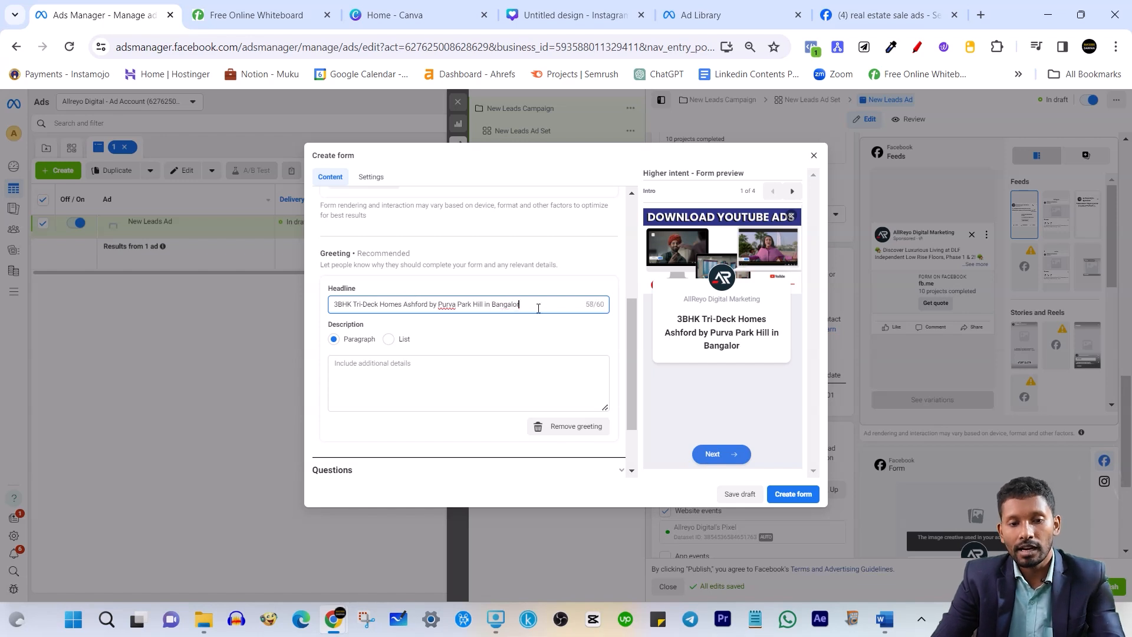
{"action": "left_click", "coordinate": [586, 275]}
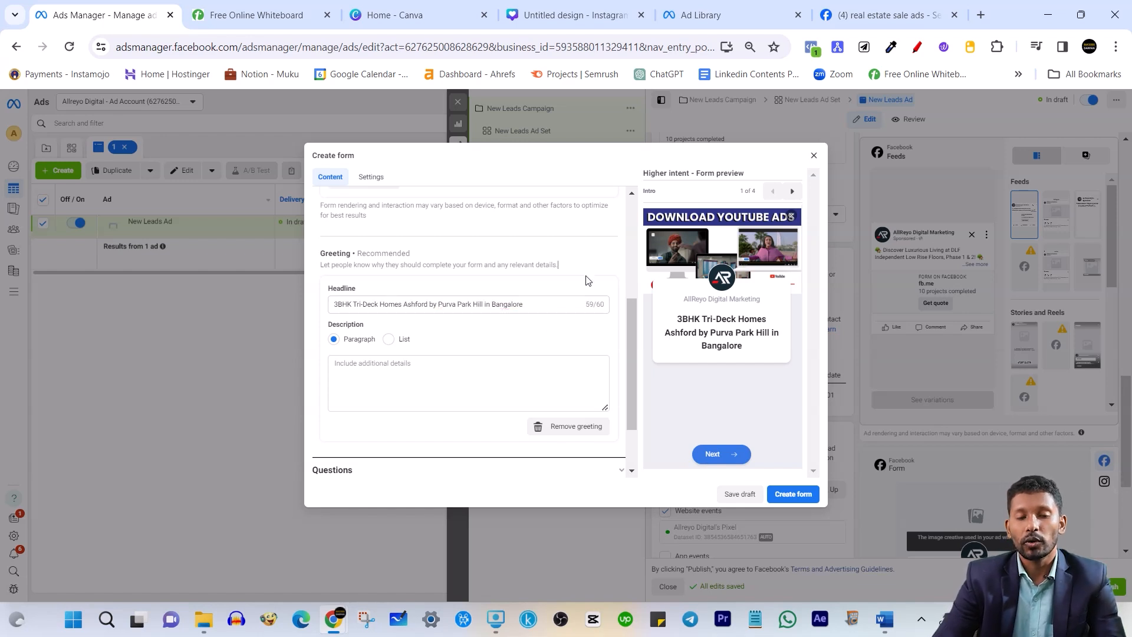
{"action": "left_click", "coordinate": [630, 262]}
{"action": "left_click_drag", "start_coordinate": [629, 262], "coordinate": [628, 370]}
{"action": "left_click", "coordinate": [547, 289]}
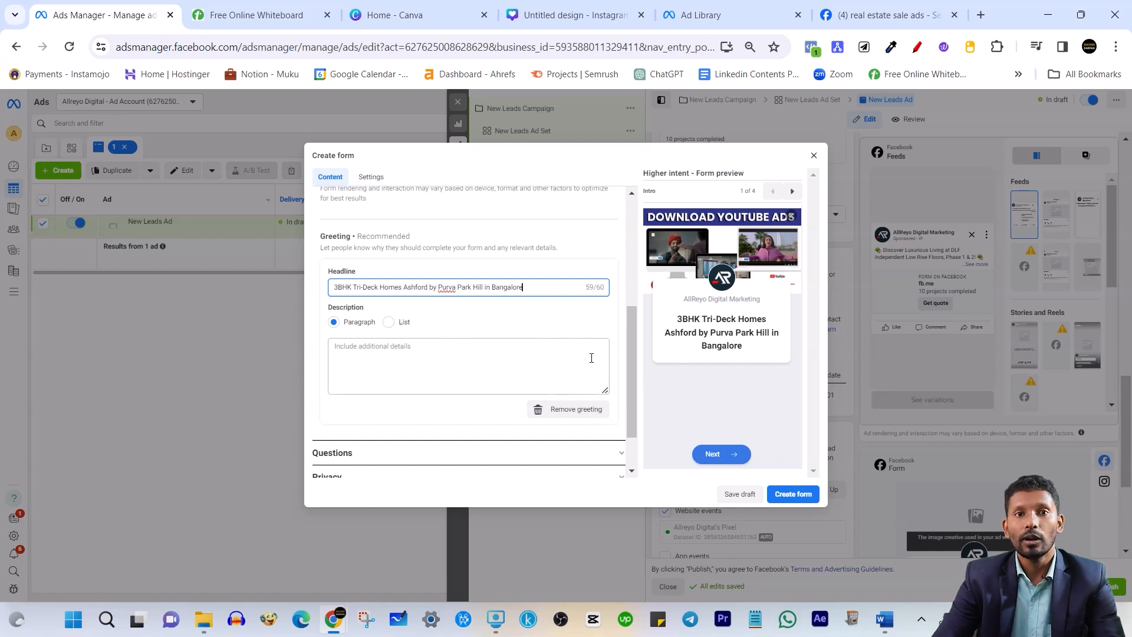
Trim the greeting description to '3BHK Tri-Deck Homes at Ashford' and expand the Questions section
{"action": "left_click", "coordinate": [478, 390]}
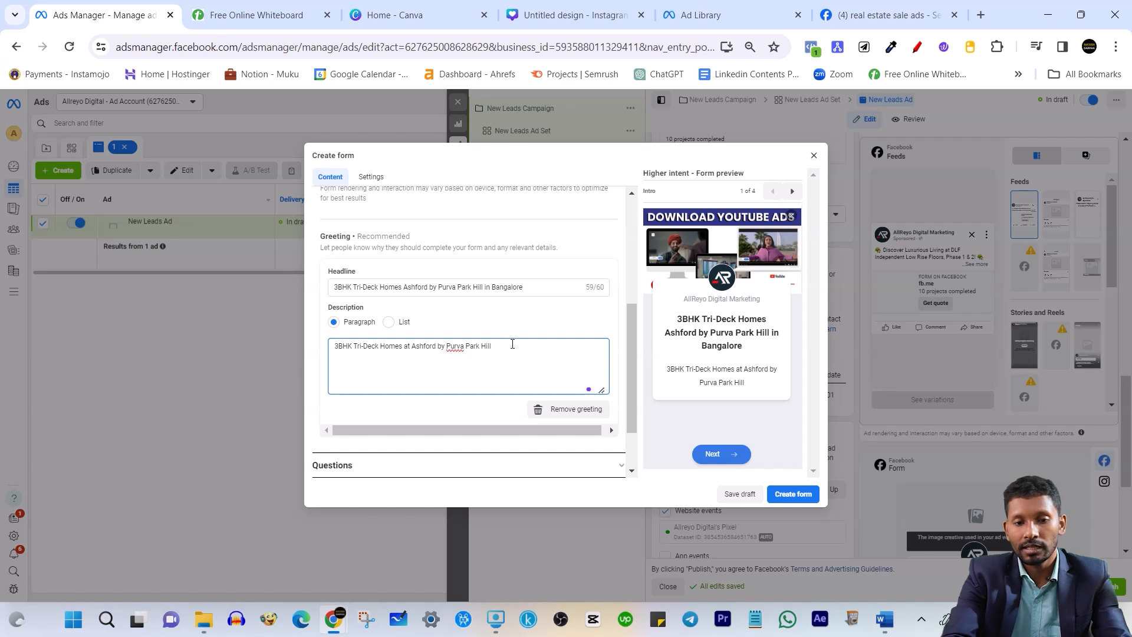
{"action": "key", "text": "BackSpace"}
{"action": "key", "text": "BackSpace"}
{"action": "key", "text": "BackSpace"}
{"action": "key", "text": "BackSpace"}
{"action": "key", "text": "BackSpace"}
{"action": "key", "text": "BackSpace"}
{"action": "key", "text": "BackSpace"}
{"action": "key", "text": "BackSpace"}
{"action": "key", "text": "BackSpace"}
{"action": "key", "text": "BackSpace"}
{"action": "key", "text": "BackSpace"}
{"action": "key", "text": "BackSpace"}
{"action": "key", "text": "BackSpace"}
{"action": "key", "text": "BackSpace"}
{"action": "key", "text": "BackSpace"}
{"action": "key", "text": "BackSpace"}
{"action": "key", "text": "BackSpace"}
{"action": "key", "text": "BackSpace"}
{"action": "key", "text": "BackSpace"}
{"action": "key", "text": "BackSpace"}
{"action": "left_click", "coordinate": [564, 315]}
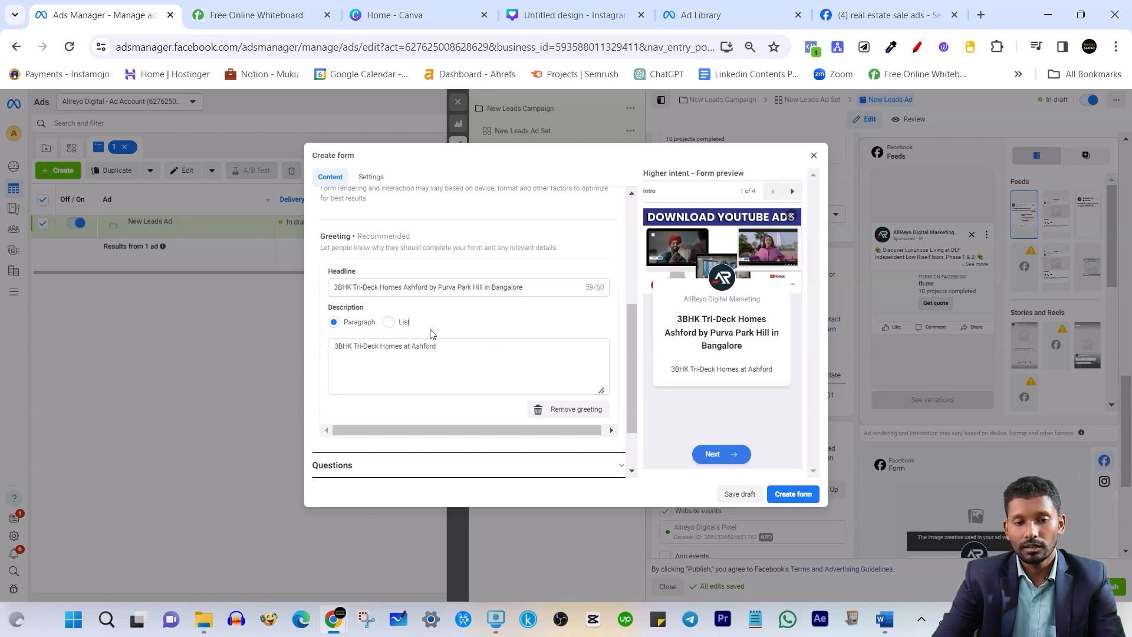
{"action": "left_click_drag", "start_coordinate": [722, 369], "coordinate": [762, 369]}
{"action": "scroll", "coordinate": [514, 363], "scroll_direction": "down", "scroll_amount": 1}
{"action": "left_click", "coordinate": [469, 392]}
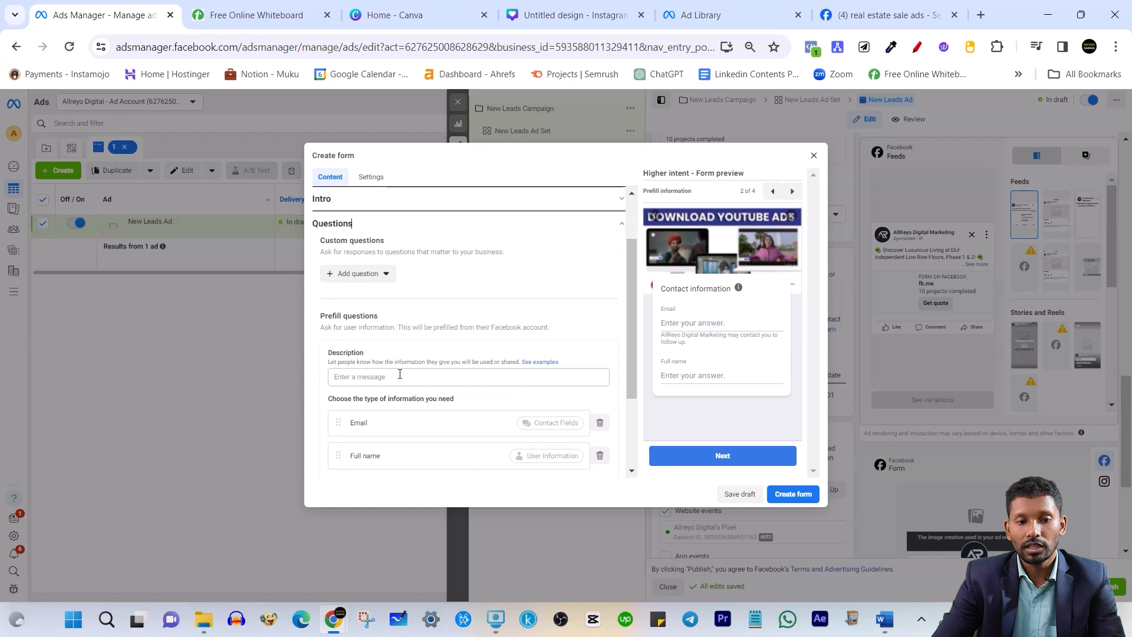
Add a multiple choice custom question asking 'You are looking for'
{"action": "scroll", "coordinate": [397, 378], "scroll_direction": "down", "scroll_amount": 2}
{"action": "scroll", "coordinate": [397, 374], "scroll_direction": "up", "scroll_amount": 2}
{"action": "left_click", "coordinate": [370, 275]}
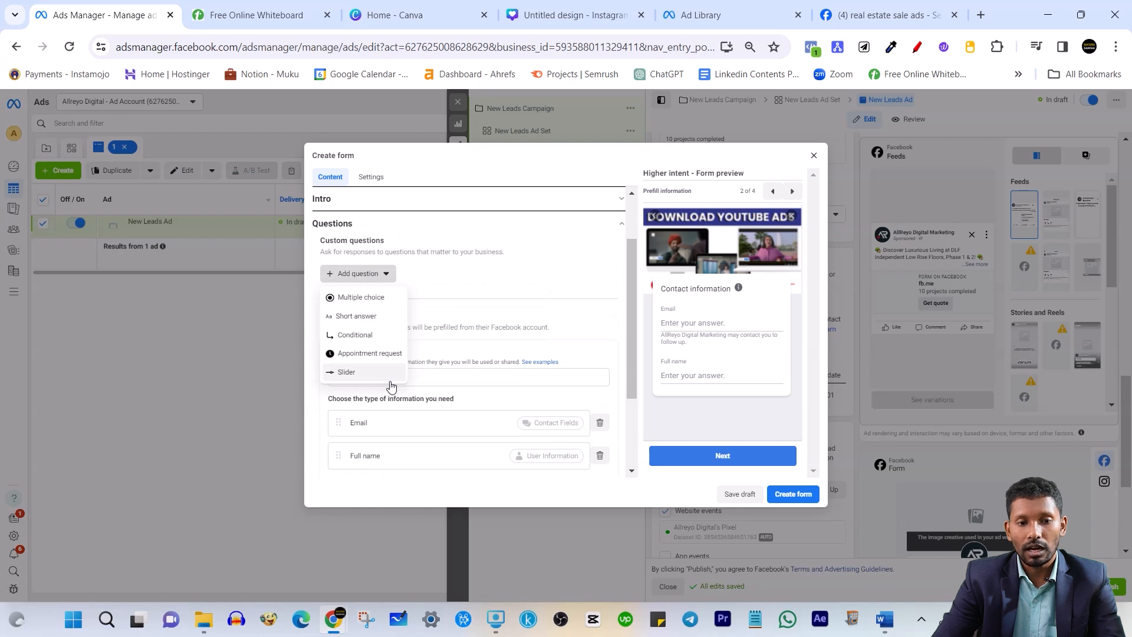
{"action": "left_click", "coordinate": [389, 298]}
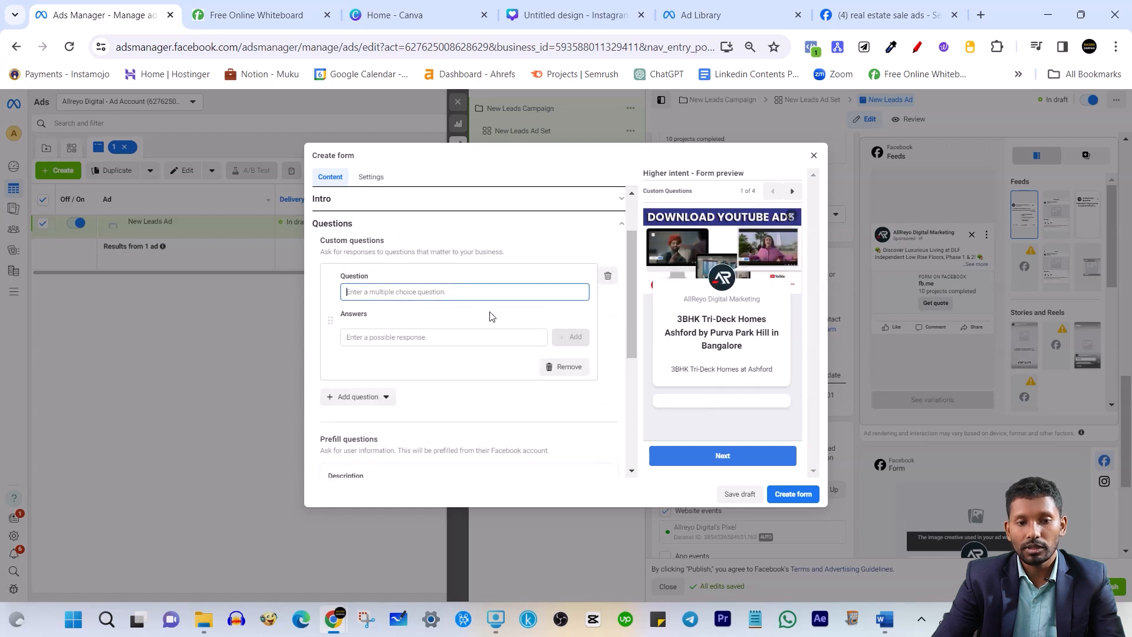
{"action": "left_click", "coordinate": [421, 288]}
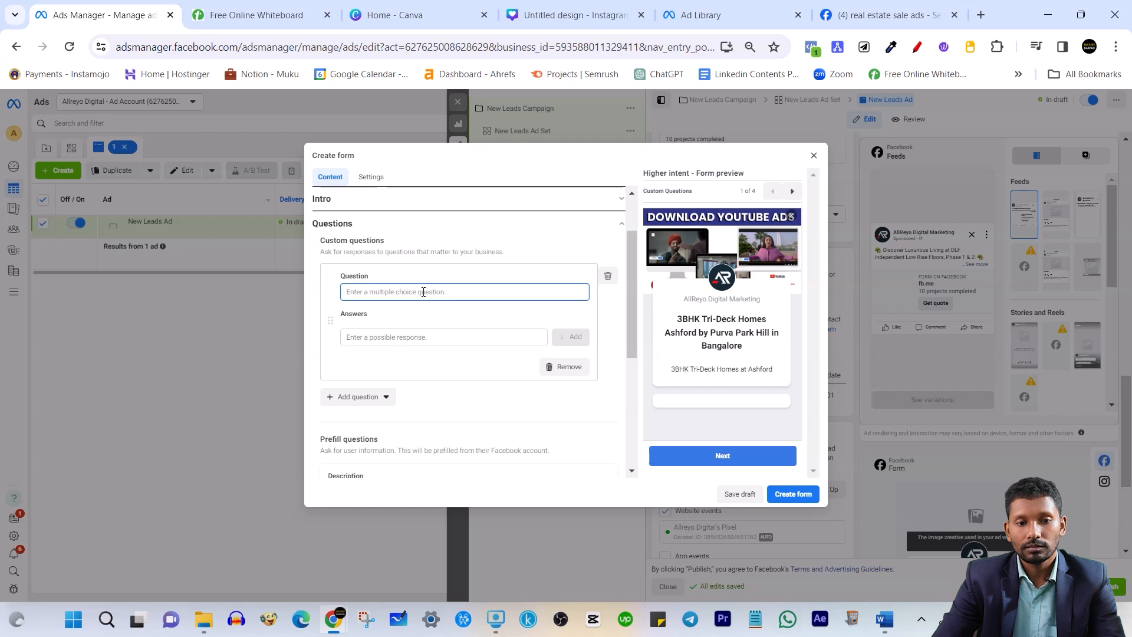
{"action": "type", "text": "You are lookimng f"}
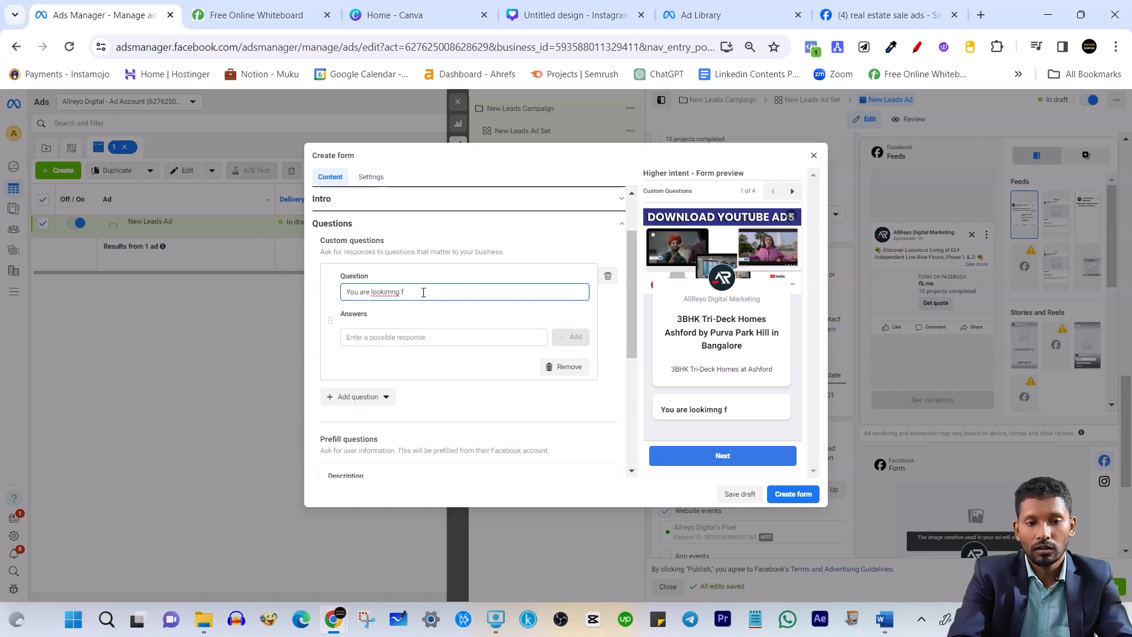
{"action": "type", "text": "g for?"}
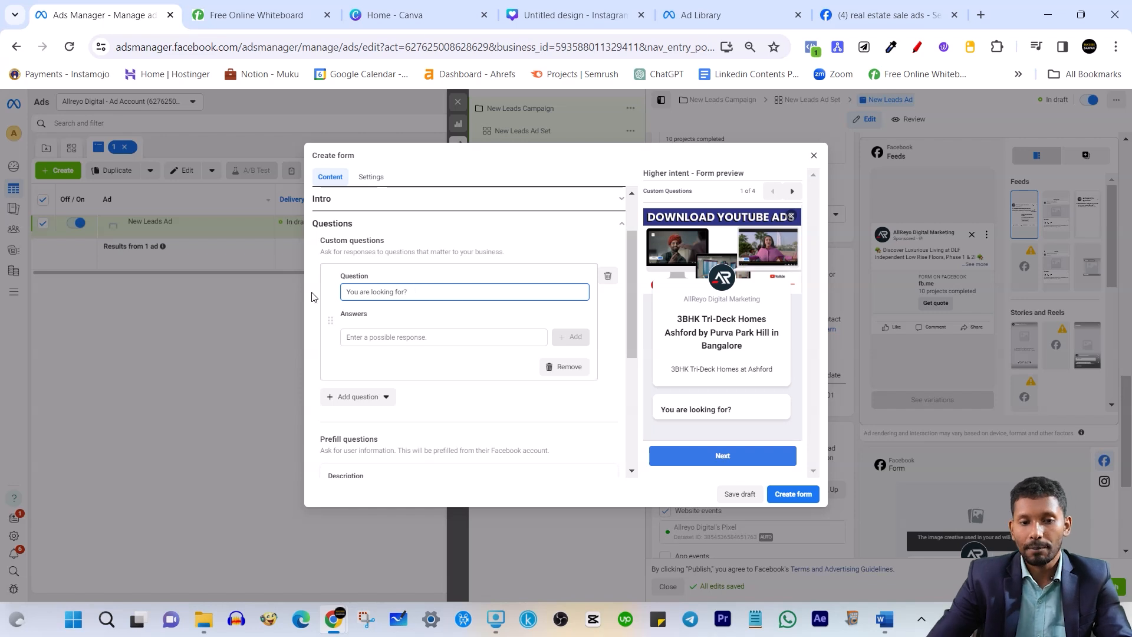
Add a BHK answer option, then remove it again
{"action": "left_click", "coordinate": [377, 341]}
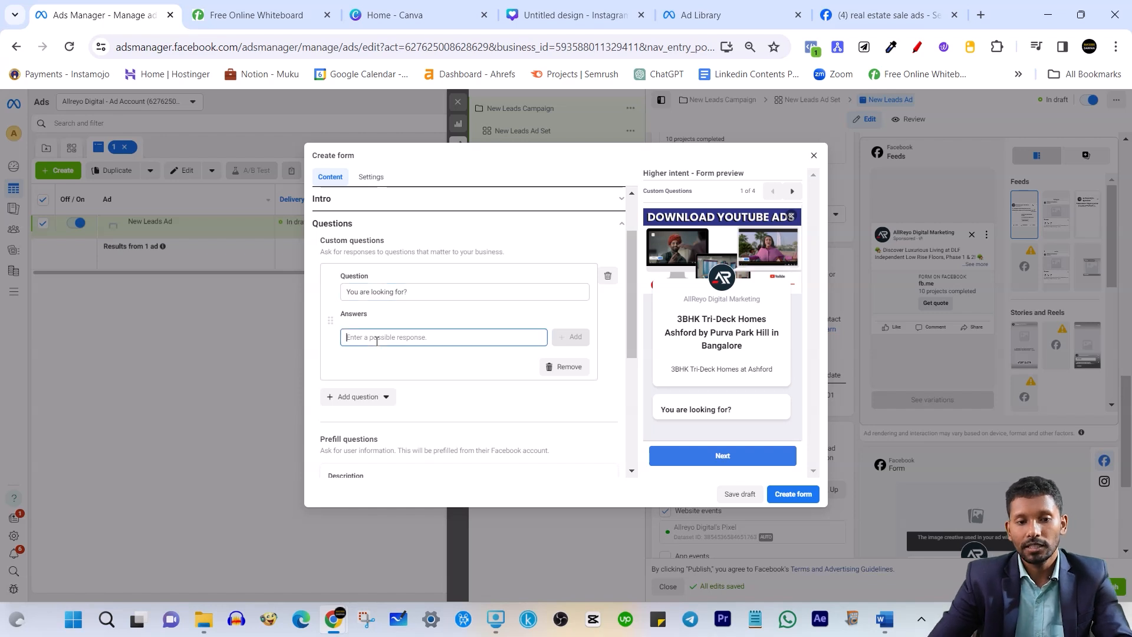
{"action": "type", "text": "@ BHK"}
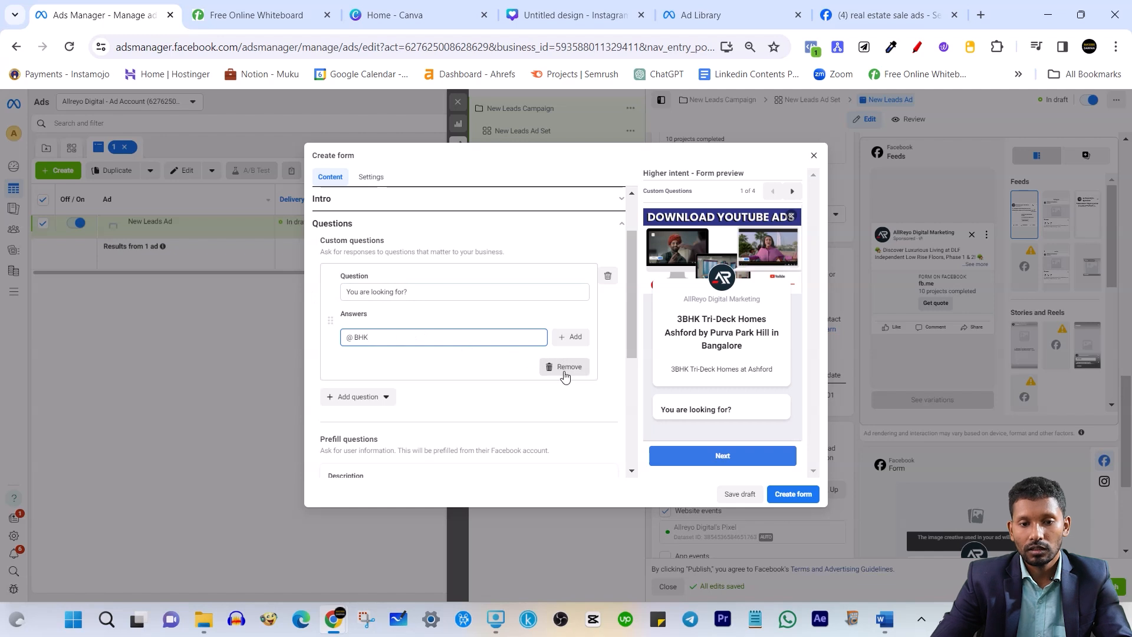
{"action": "left_click", "coordinate": [358, 337]}
{"action": "key", "text": "BackSpace"}
{"action": "key", "text": "BackSpace"}
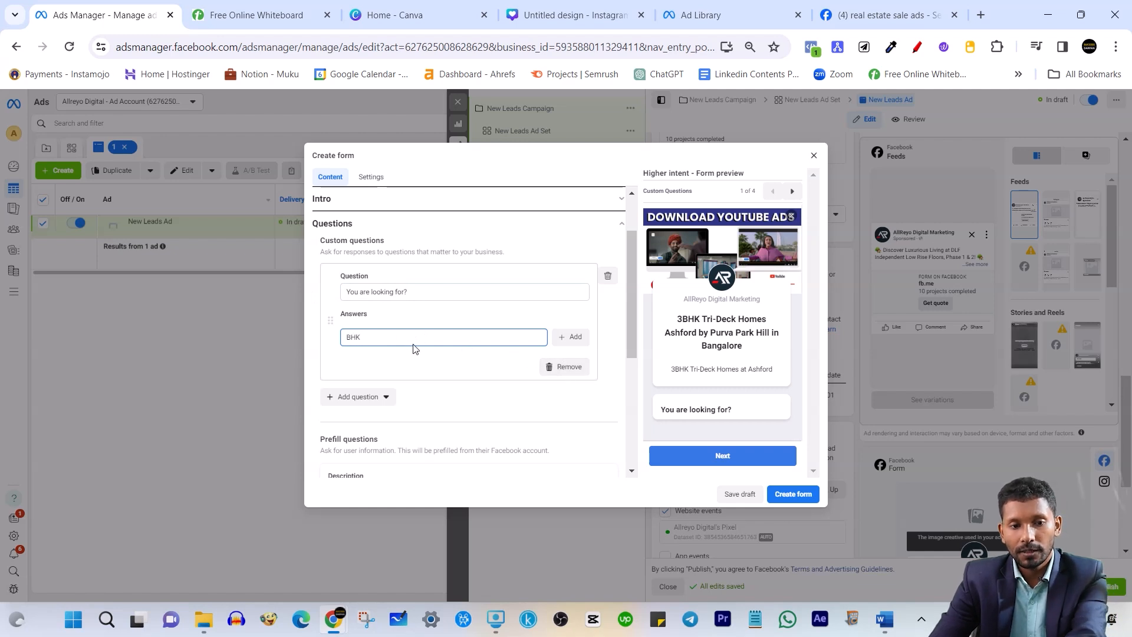
{"action": "left_click", "coordinate": [571, 337]}
{"action": "left_click", "coordinate": [440, 347]}
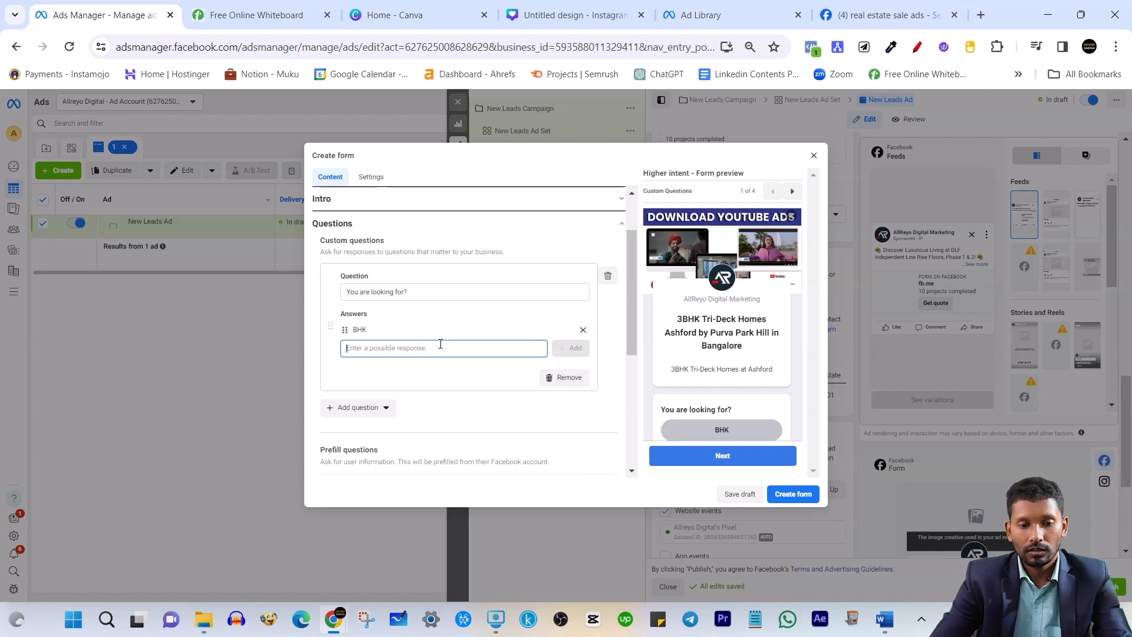
{"action": "left_click", "coordinate": [499, 328]}
{"action": "left_click", "coordinate": [374, 332]}
{"action": "left_click", "coordinate": [582, 330]}
{"action": "left_click", "coordinate": [479, 338]}
Add 2 BHK, 3 BHK and 4 BHK as the question's answer options
{"action": "type", "text": "2 B"}
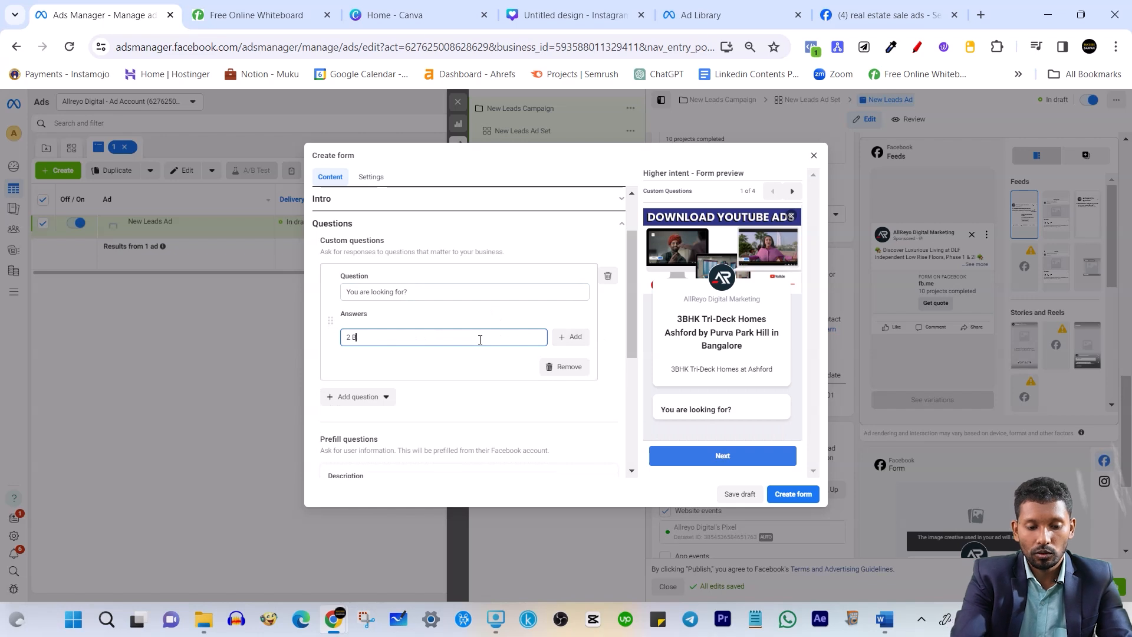
{"action": "left_click", "coordinate": [570, 337]}
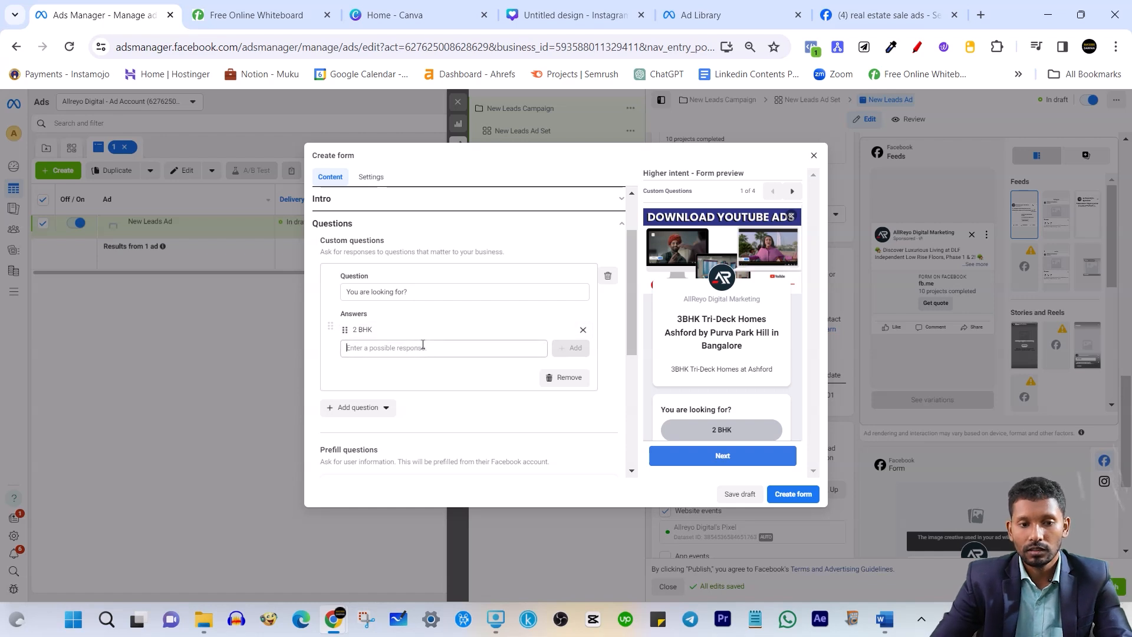
{"action": "left_click", "coordinate": [422, 348]}
{"action": "type", "text": "3 BHK"}
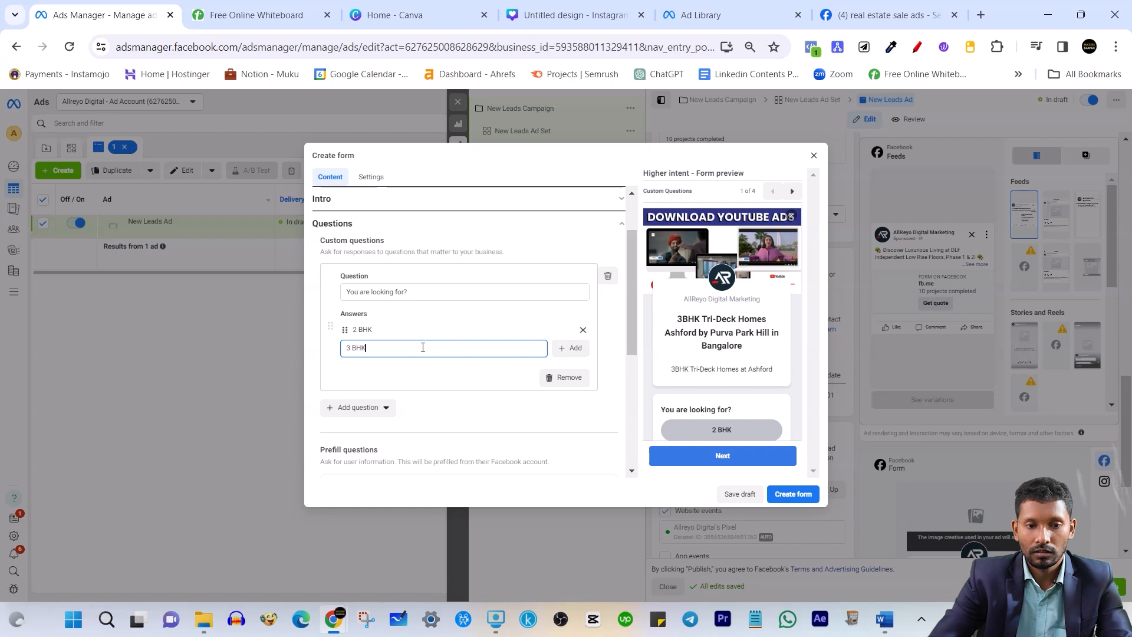
{"action": "left_click", "coordinate": [570, 348]}
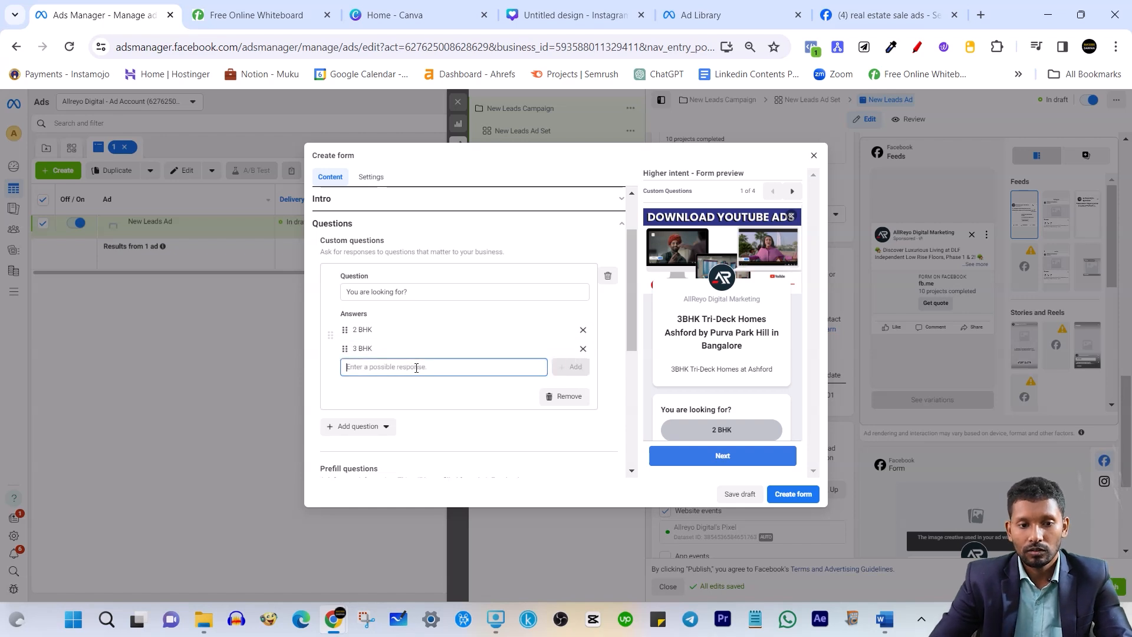
{"action": "type", "text": "4 BH"}
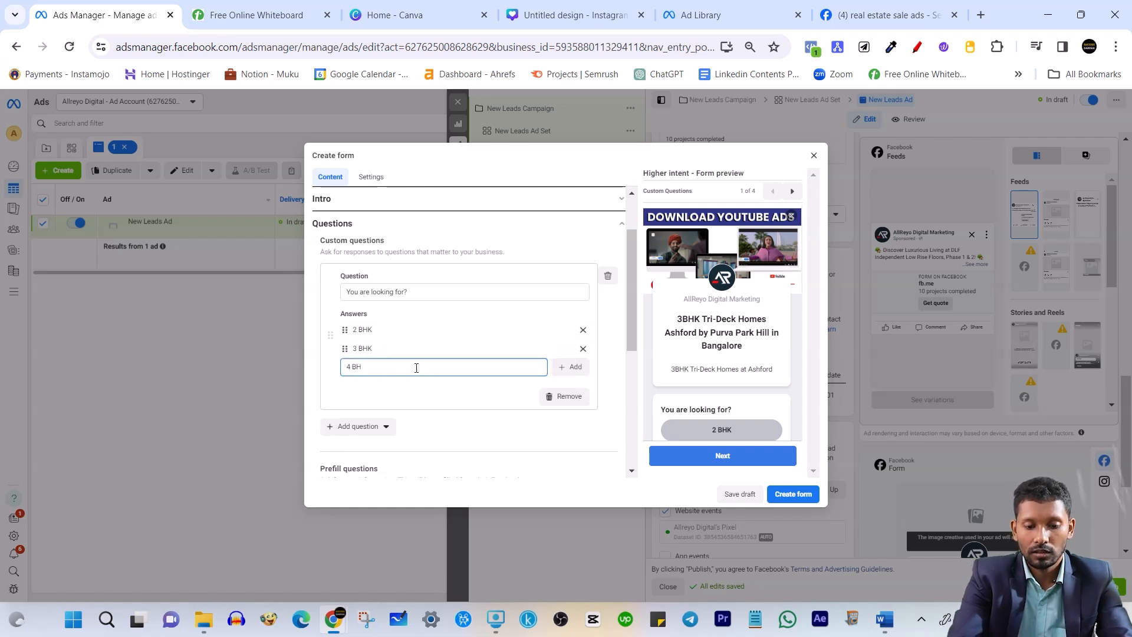
{"action": "type", "text": "K"}
{"action": "left_click", "coordinate": [570, 367]}
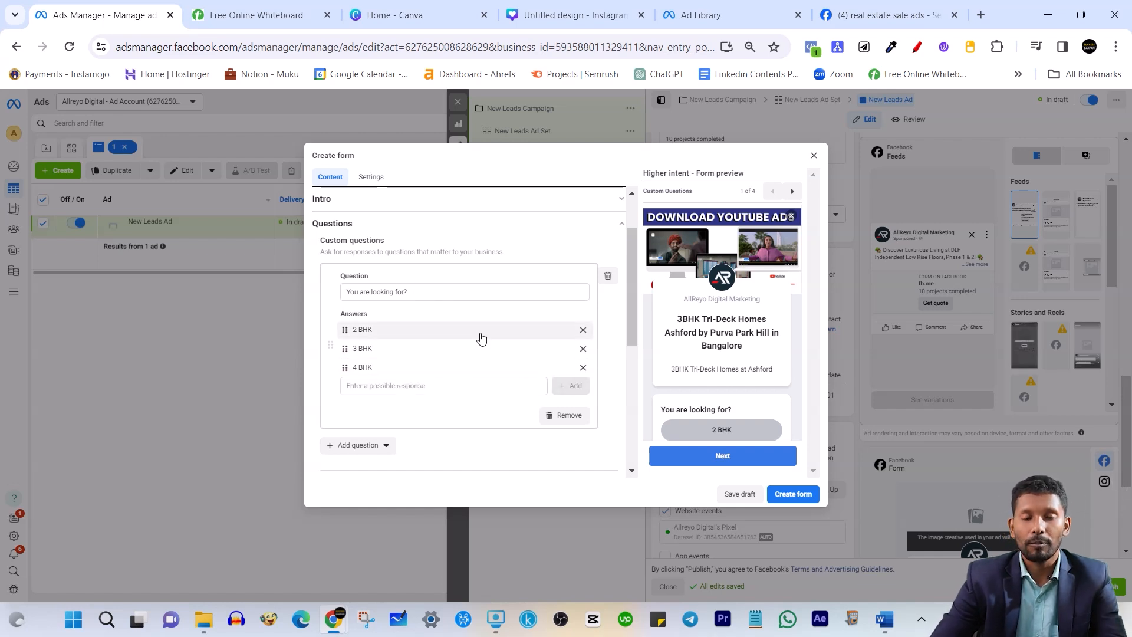
{"action": "scroll", "coordinate": [391, 434], "scroll_direction": "down", "scroll_amount": 1}
{"action": "scroll", "coordinate": [389, 430], "scroll_direction": "down", "scroll_amount": 2}
Add a second multiple choice question, 'When you are planning to visit?'
{"action": "left_click", "coordinate": [369, 373]}
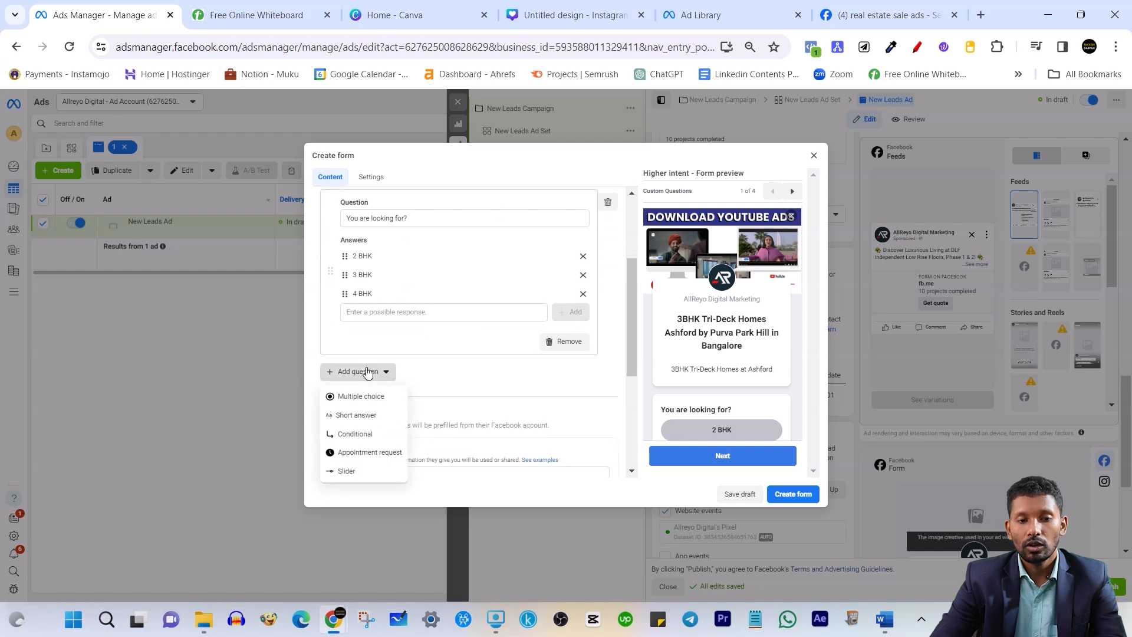
{"action": "left_click", "coordinate": [360, 396]}
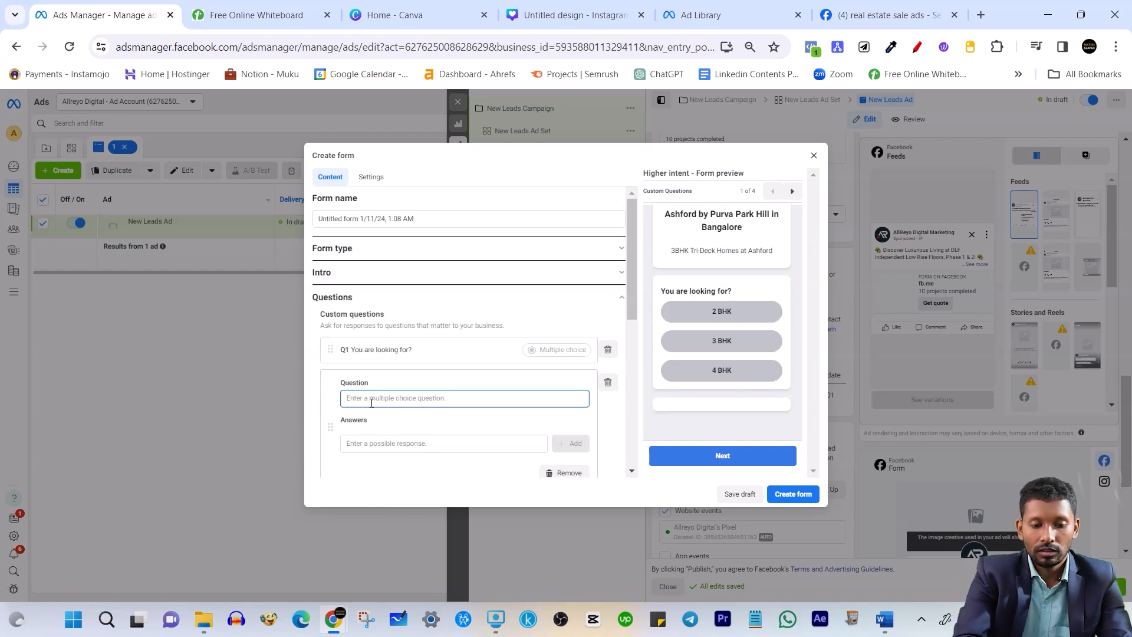
{"action": "type", "text": "Y"}
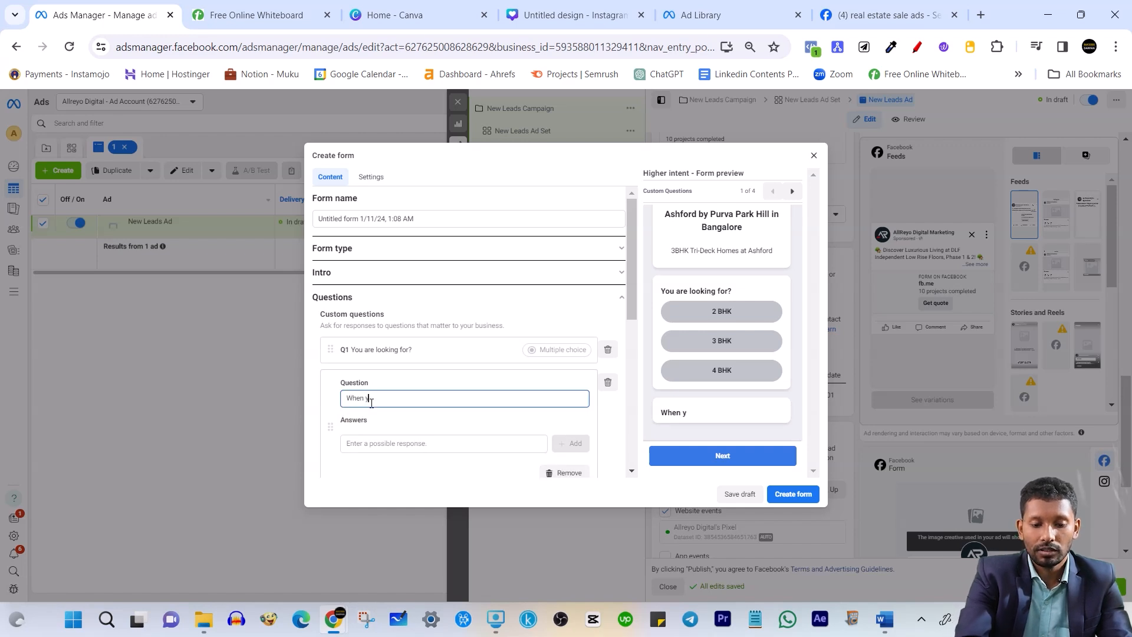
{"action": "type", "text": "hen you are planmn"}
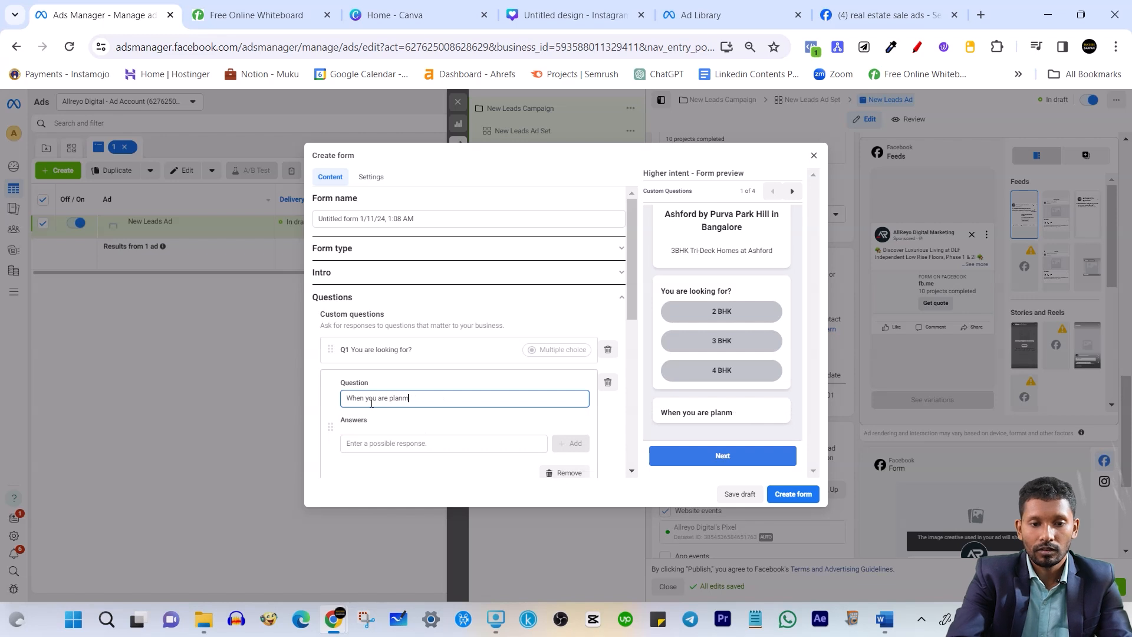
{"action": "key", "text": "BackSpace"}
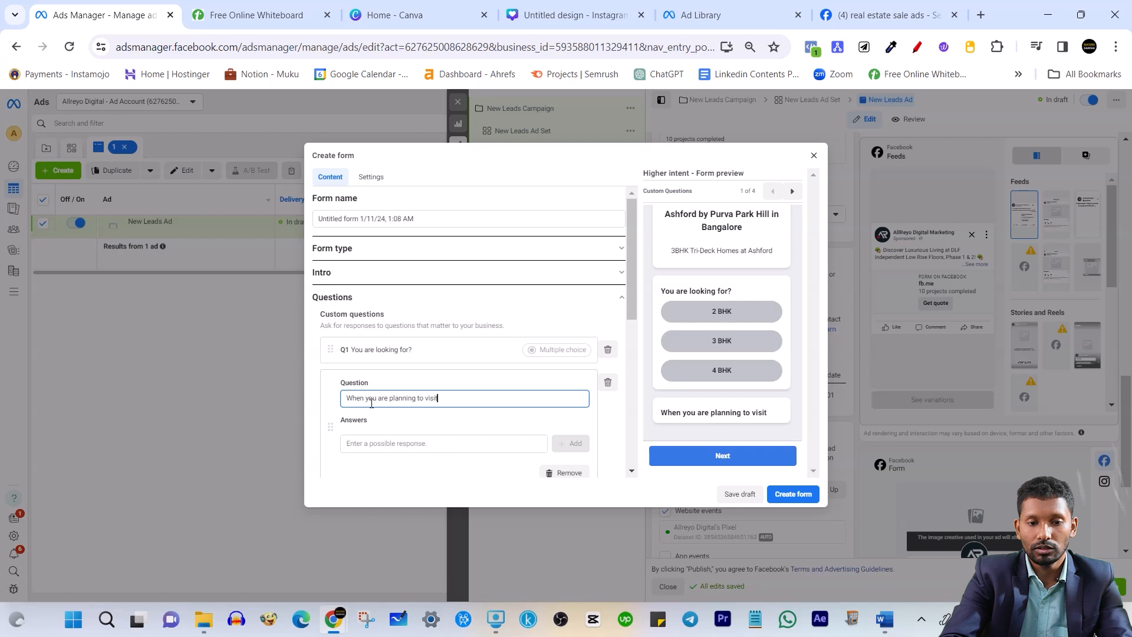
{"action": "scroll", "coordinate": [377, 389], "scroll_direction": "down", "scroll_amount": 2}
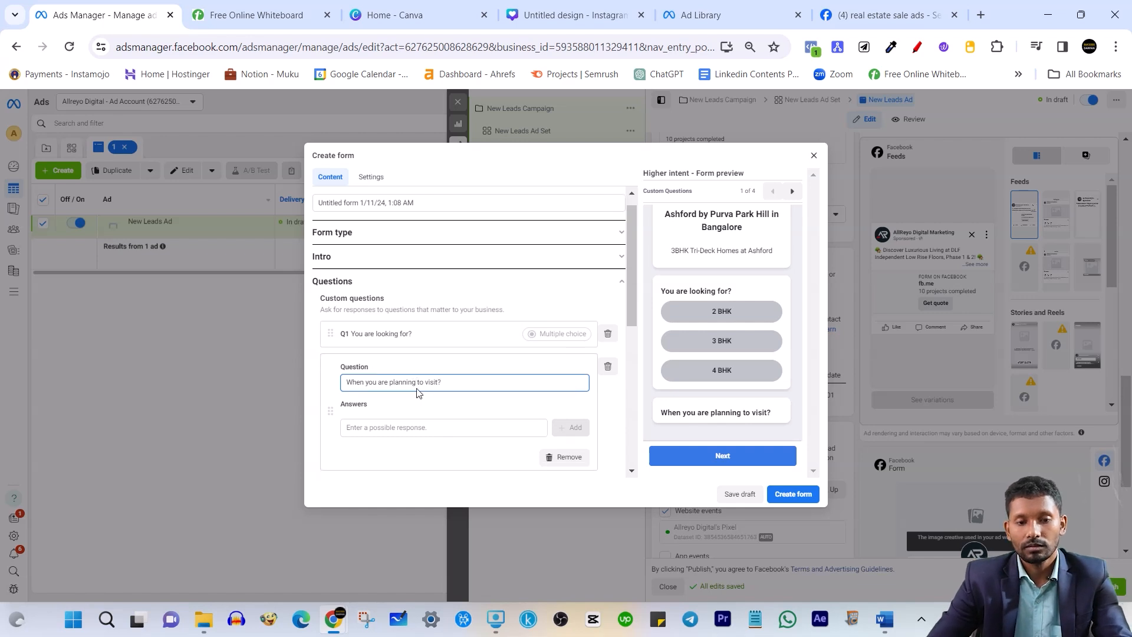
Add answers within 1 week, immediately and within 1 month, moving immediately to the top
{"action": "left_click", "coordinate": [386, 368]}
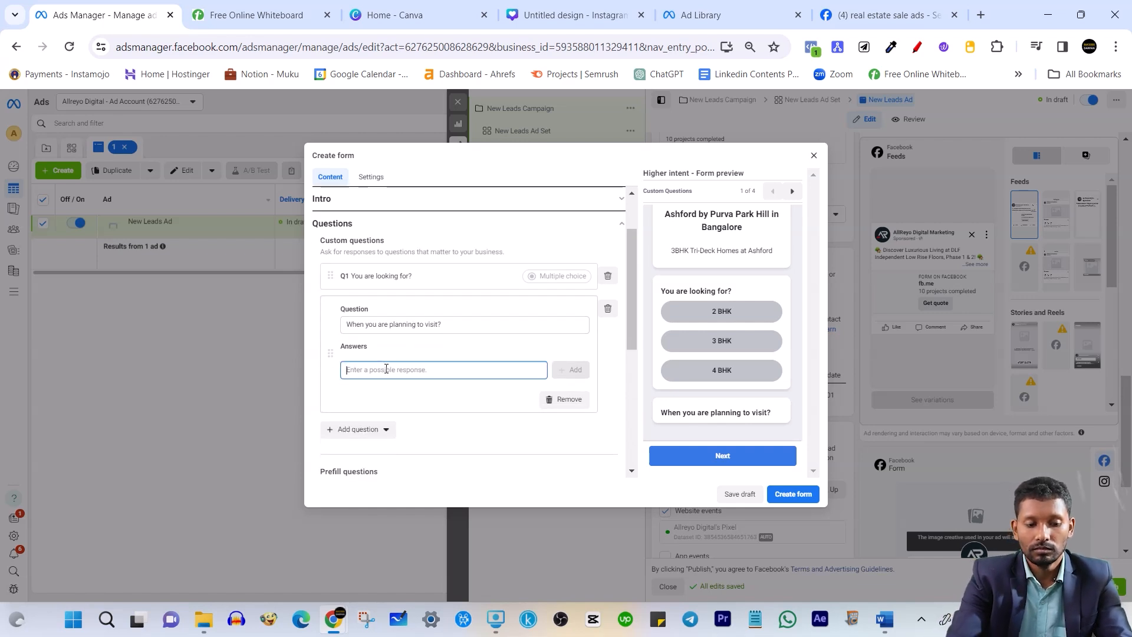
{"action": "type", "text": "with"}
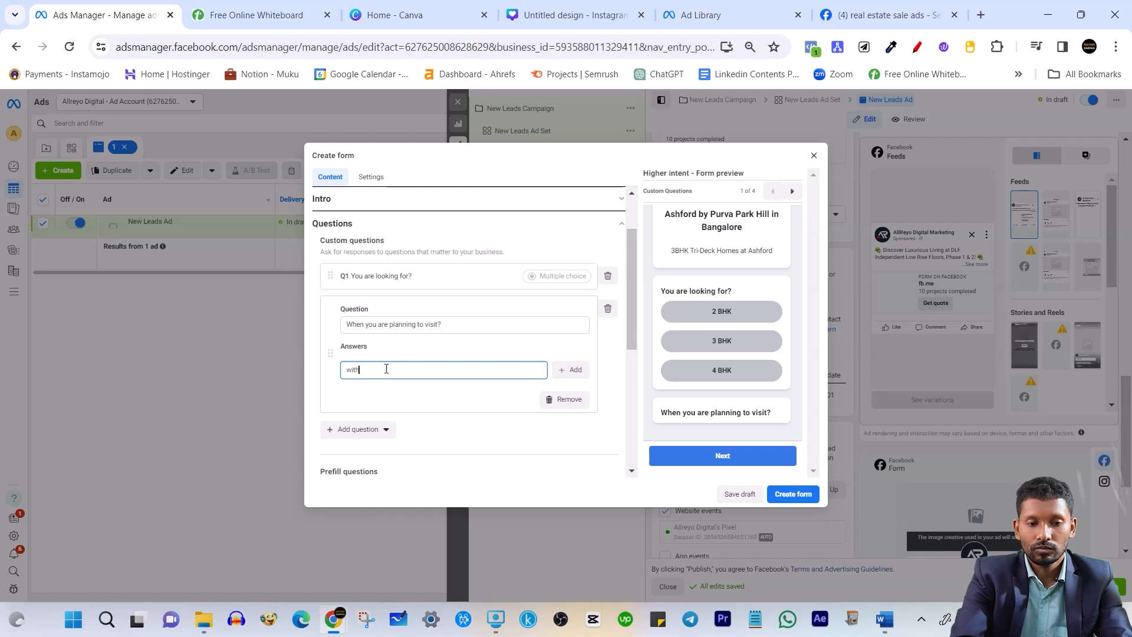
{"action": "type", "text": "in 1 "}
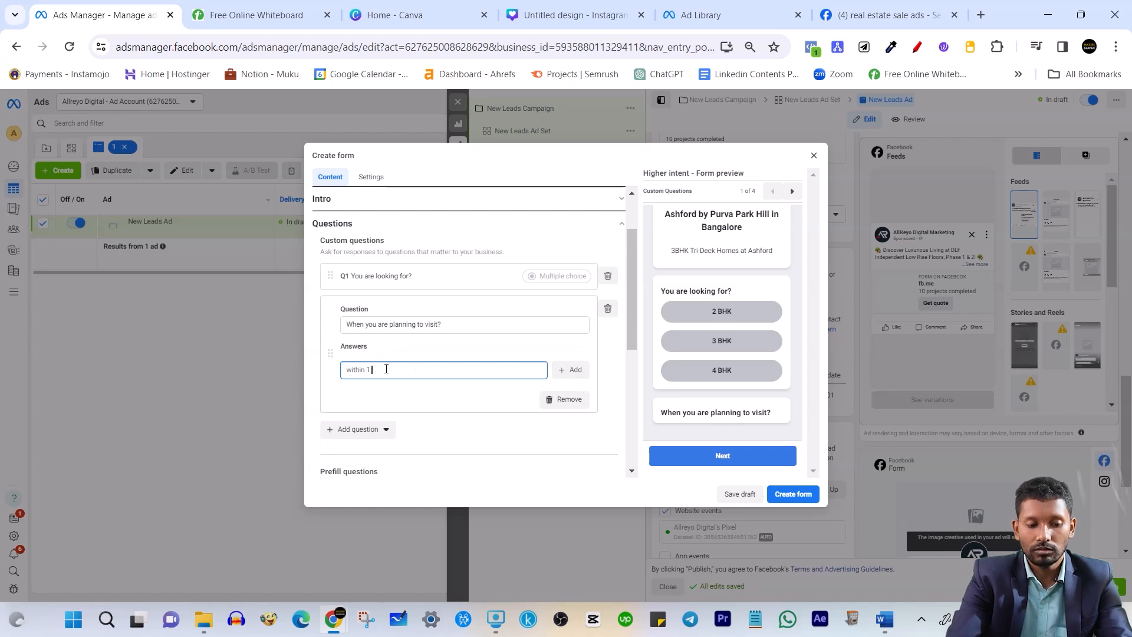
{"action": "type", "text": "week"}
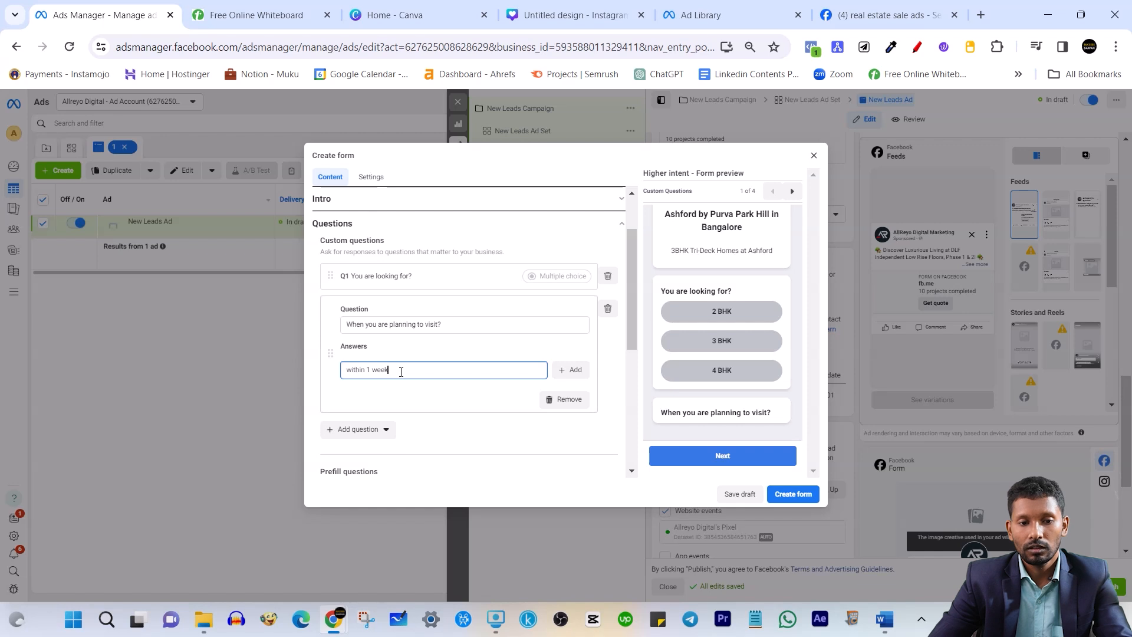
{"action": "left_click", "coordinate": [573, 370]}
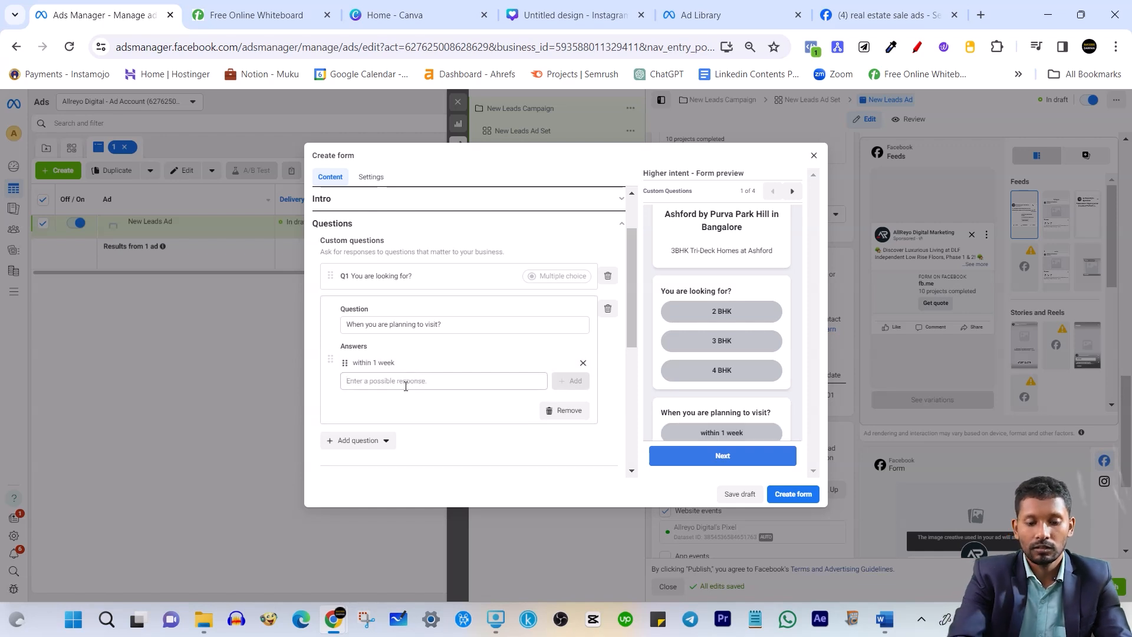
{"action": "left_click", "coordinate": [429, 383]}
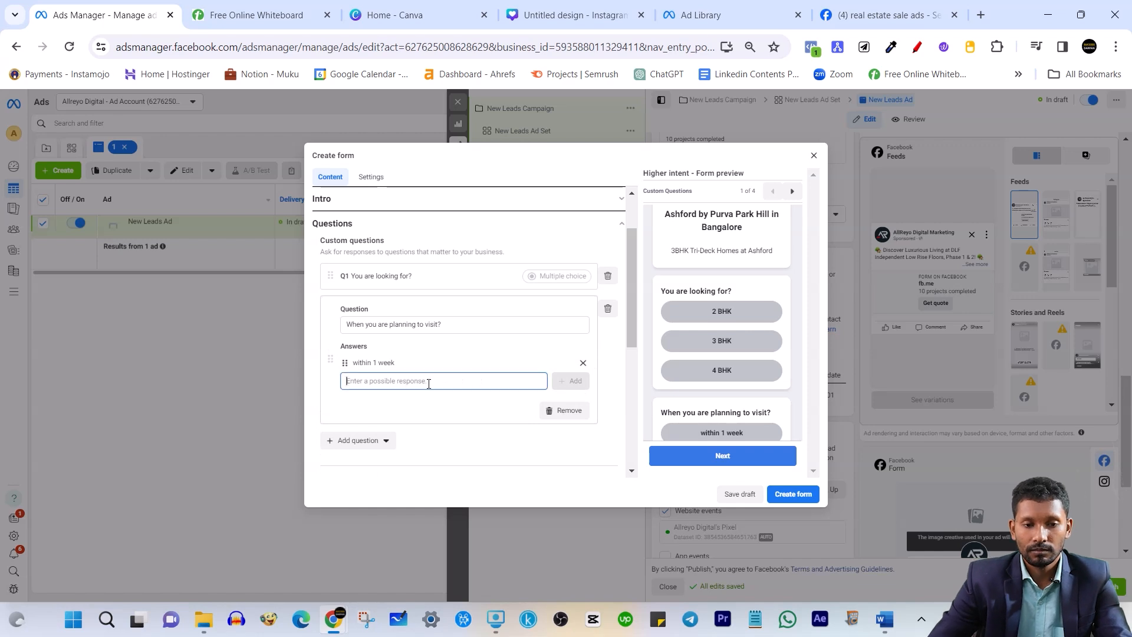
{"action": "type", "text": "immediately"}
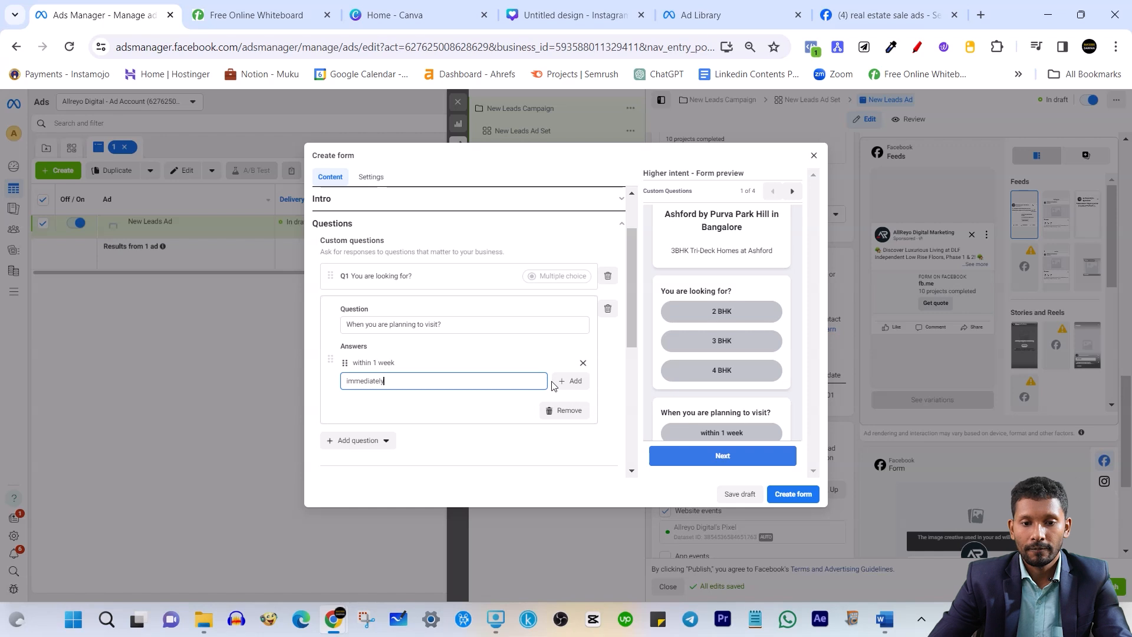
{"action": "left_click", "coordinate": [567, 381]}
{"action": "left_click", "coordinate": [415, 400]}
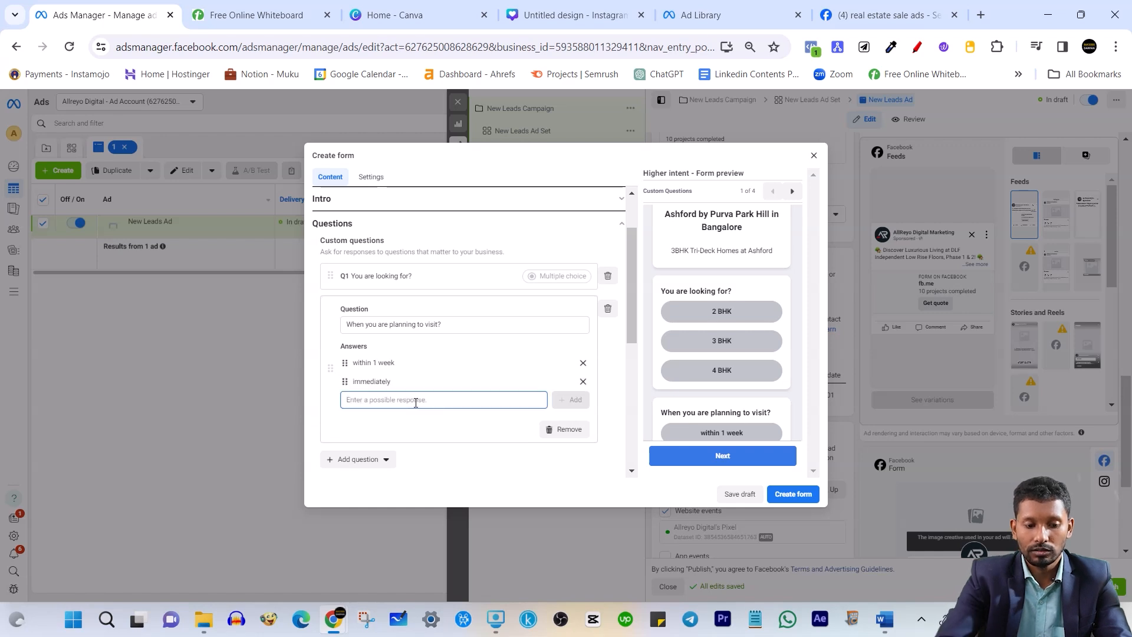
{"action": "type", "text": "within 1 month"}
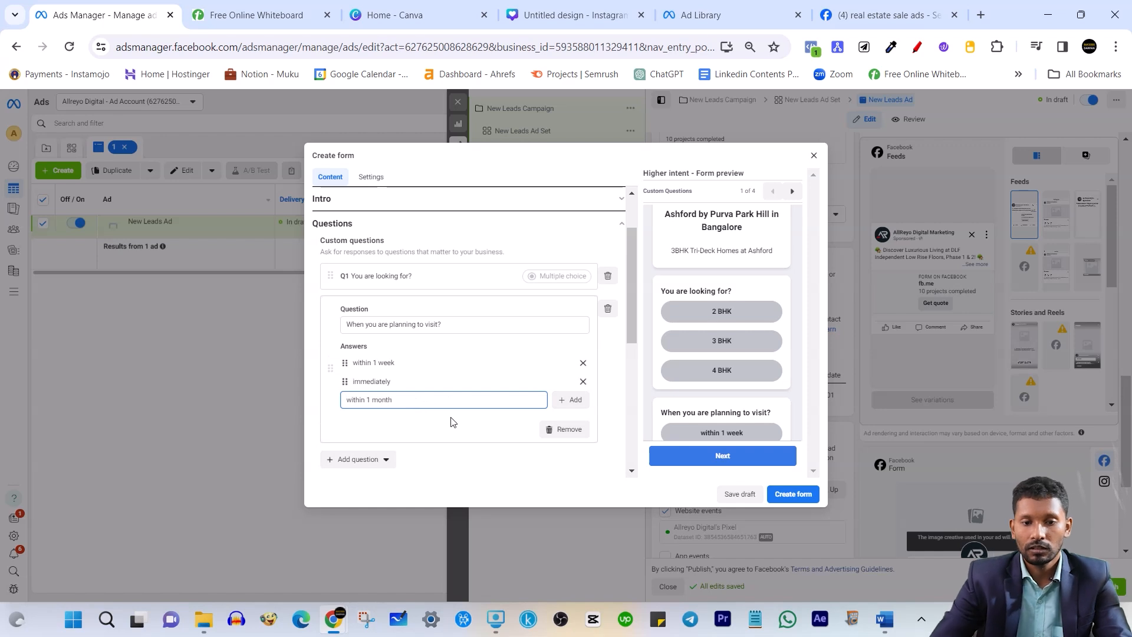
{"action": "left_click", "coordinate": [570, 399]}
{"action": "left_click_drag", "start_coordinate": [345, 383], "coordinate": [356, 361]}
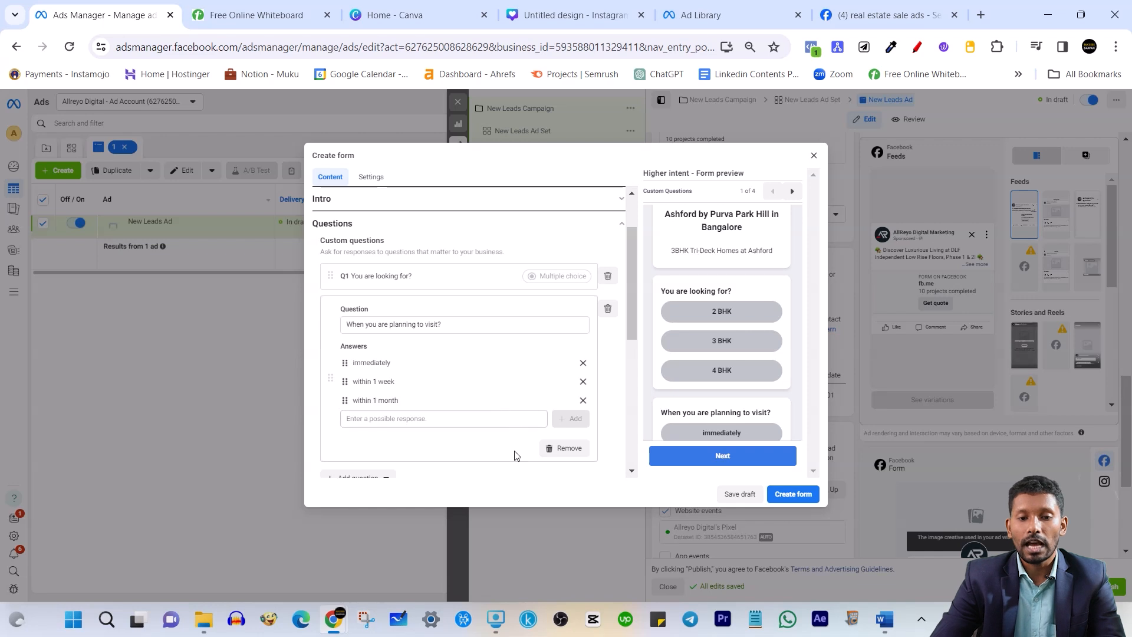
{"action": "scroll", "coordinate": [507, 360], "scroll_direction": "up", "scroll_amount": 2}
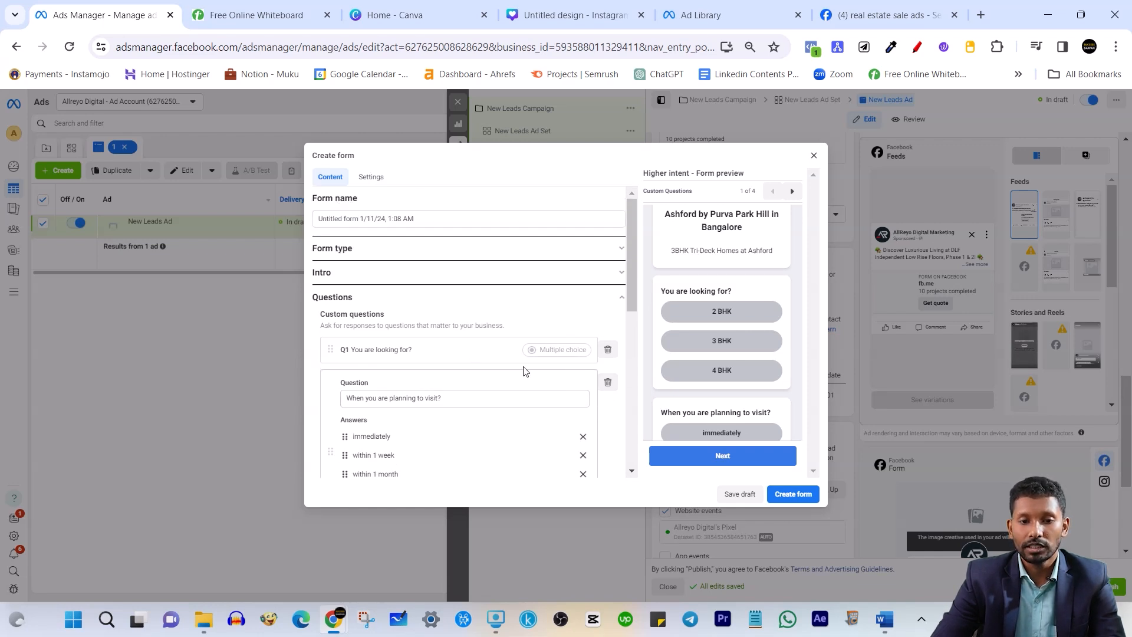
Expand Q1 and review 'You are looking for?' (2/3/4 BHK) in the preview, down to Prefill questions
{"action": "left_click", "coordinate": [428, 352]}
{"action": "scroll", "coordinate": [442, 365], "scroll_direction": "down", "scroll_amount": 1}
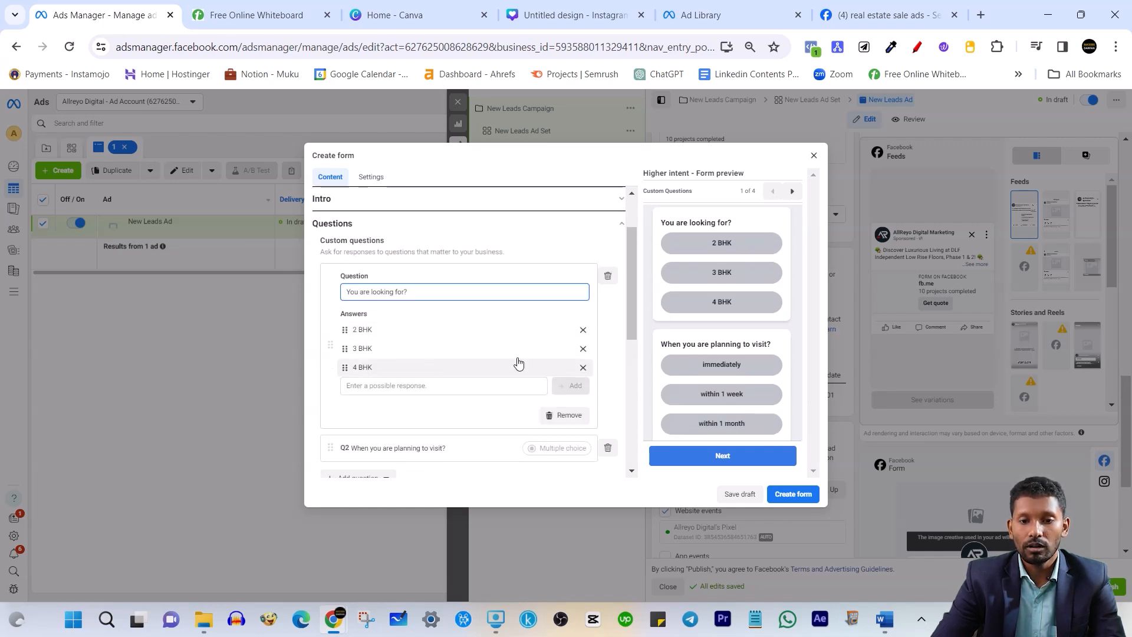
{"action": "scroll", "coordinate": [747, 318], "scroll_direction": "up", "scroll_amount": 2}
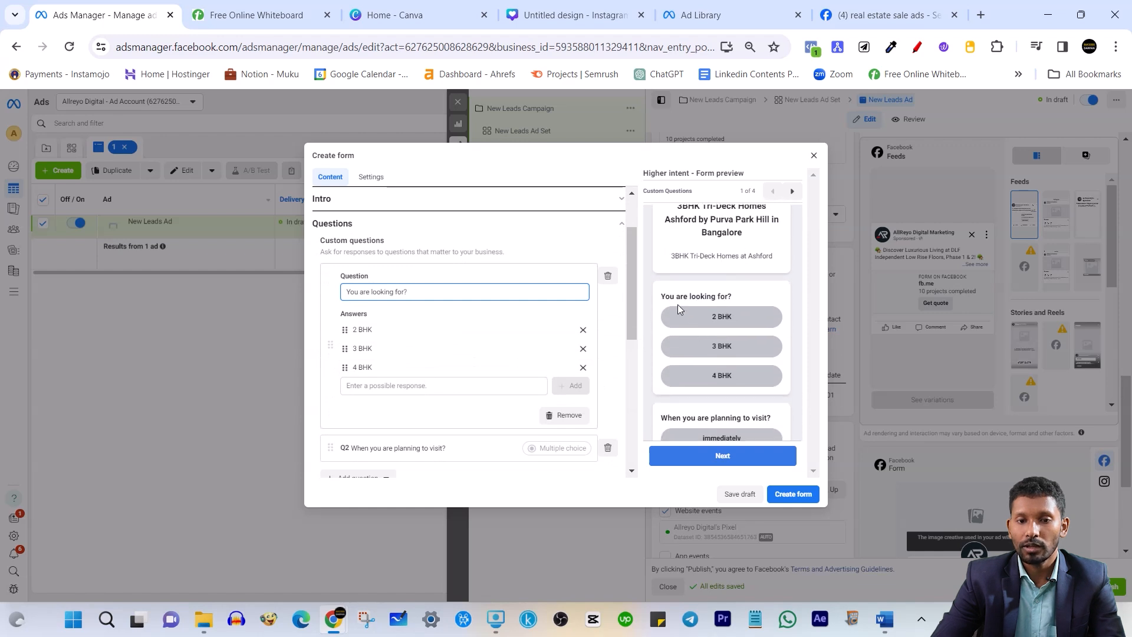
{"action": "scroll", "coordinate": [726, 382], "scroll_direction": "down", "scroll_amount": 1}
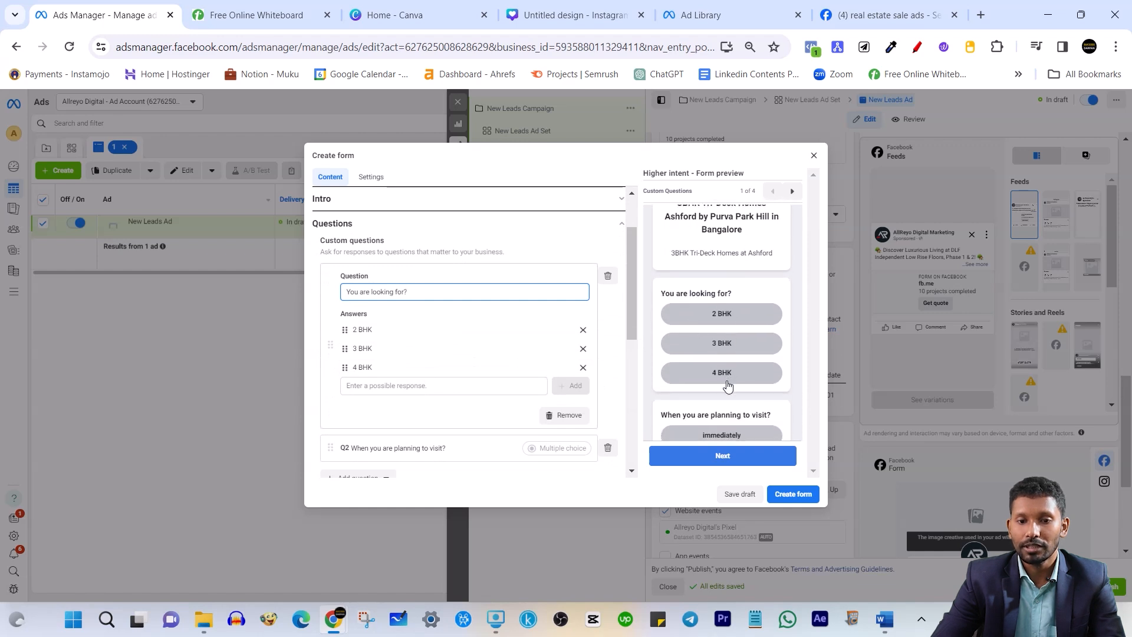
{"action": "scroll", "coordinate": [727, 385], "scroll_direction": "down", "scroll_amount": 2}
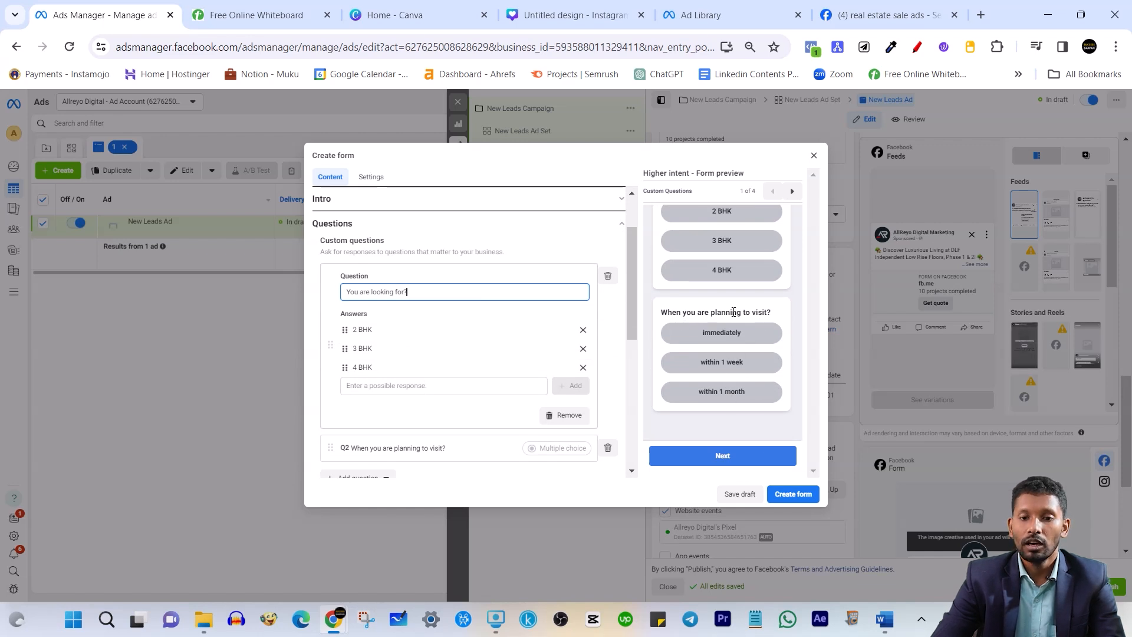
{"action": "scroll", "coordinate": [732, 315], "scroll_direction": "up", "scroll_amount": 2}
{"action": "scroll", "coordinate": [724, 333], "scroll_direction": "down", "scroll_amount": 1}
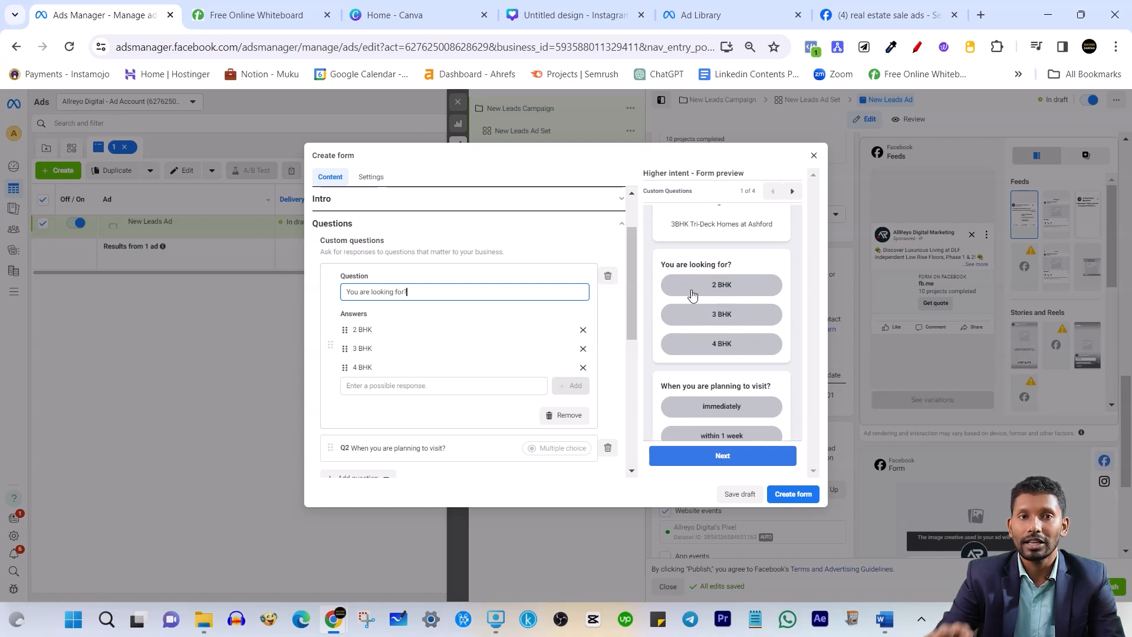
{"action": "scroll", "coordinate": [784, 312], "scroll_direction": "down", "scroll_amount": 2}
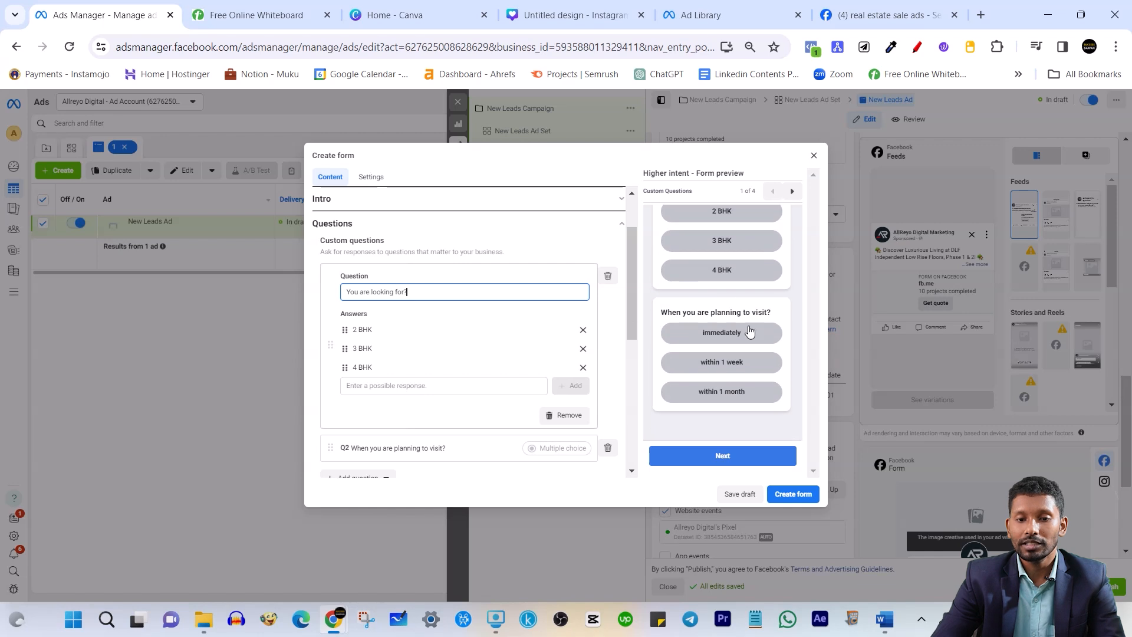
{"action": "scroll", "coordinate": [422, 271], "scroll_direction": "down", "scroll_amount": 6}
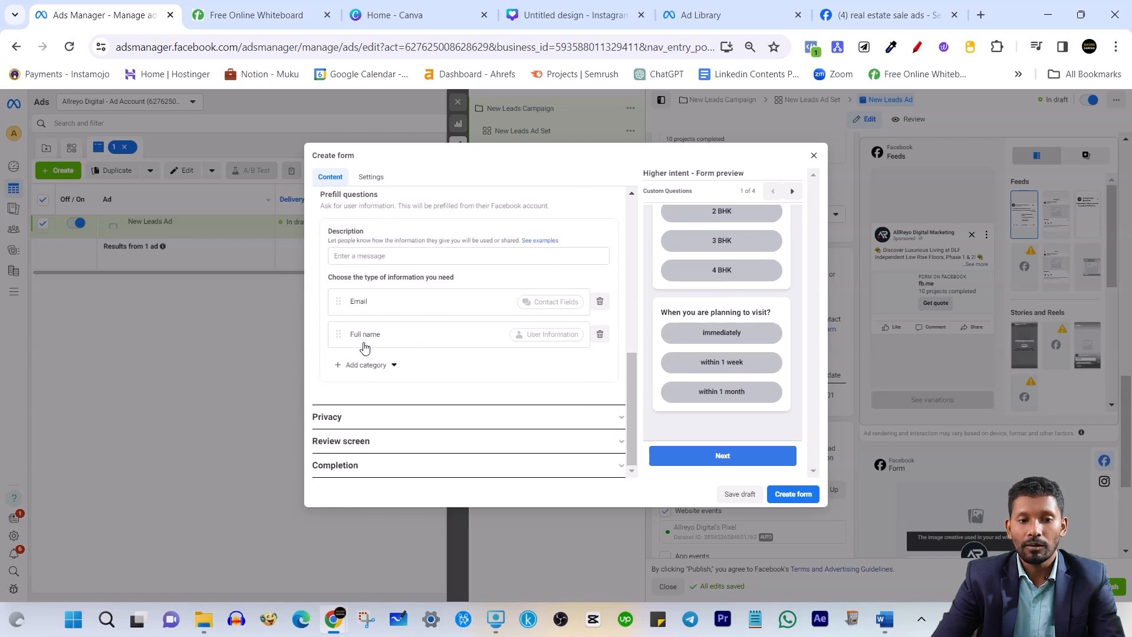
Add Phone number from Contact fields as a prefill question
{"action": "left_click", "coordinate": [368, 365]}
{"action": "mouse_move", "coordinate": [392, 389]}
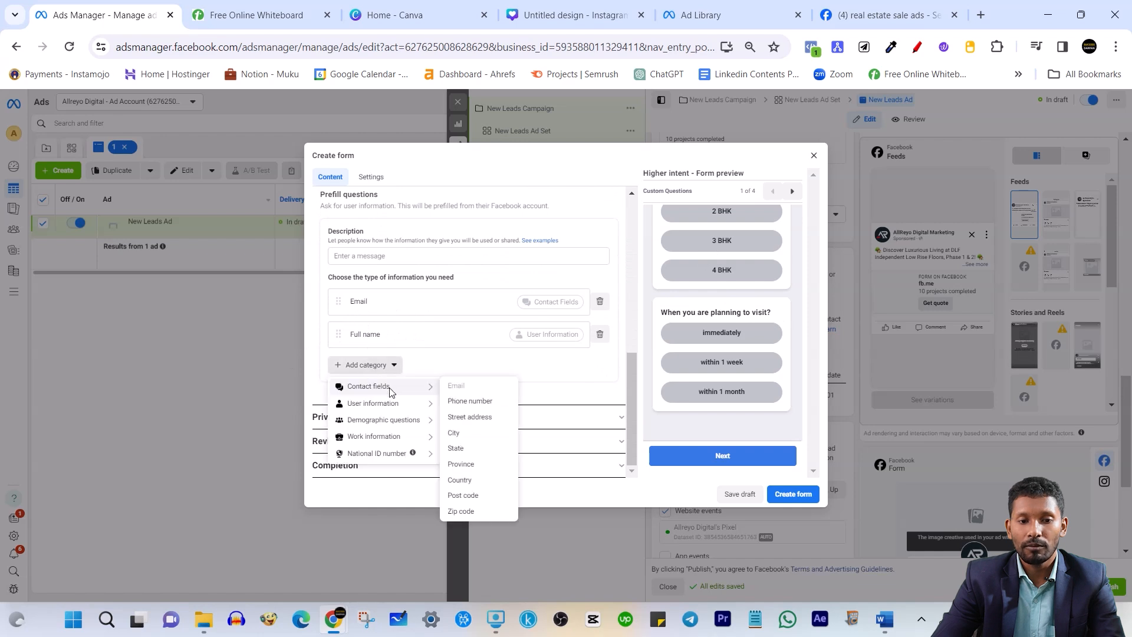
{"action": "left_click", "coordinate": [463, 396]}
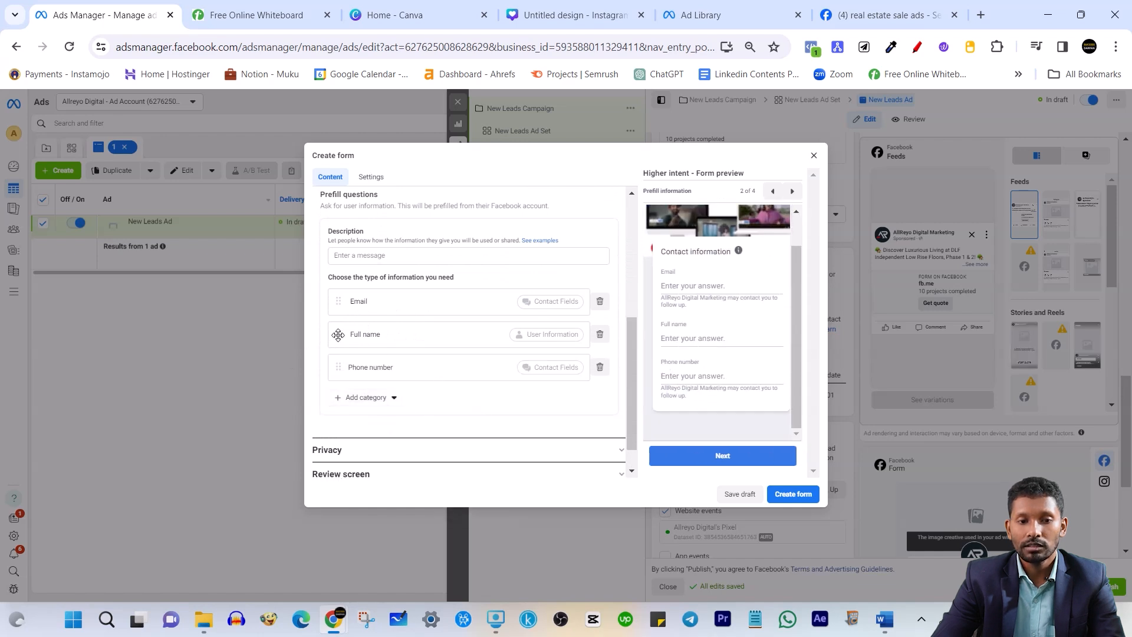
Reorder the prefill questions to Full name, Phone number, then Email
{"action": "mouse_move", "coordinate": [338, 329]}
{"action": "left_mouse_down"}
{"action": "mouse_move", "coordinate": [341, 295]}
{"action": "mouse_move", "coordinate": [344, 341]}
{"action": "left_mouse_up"}
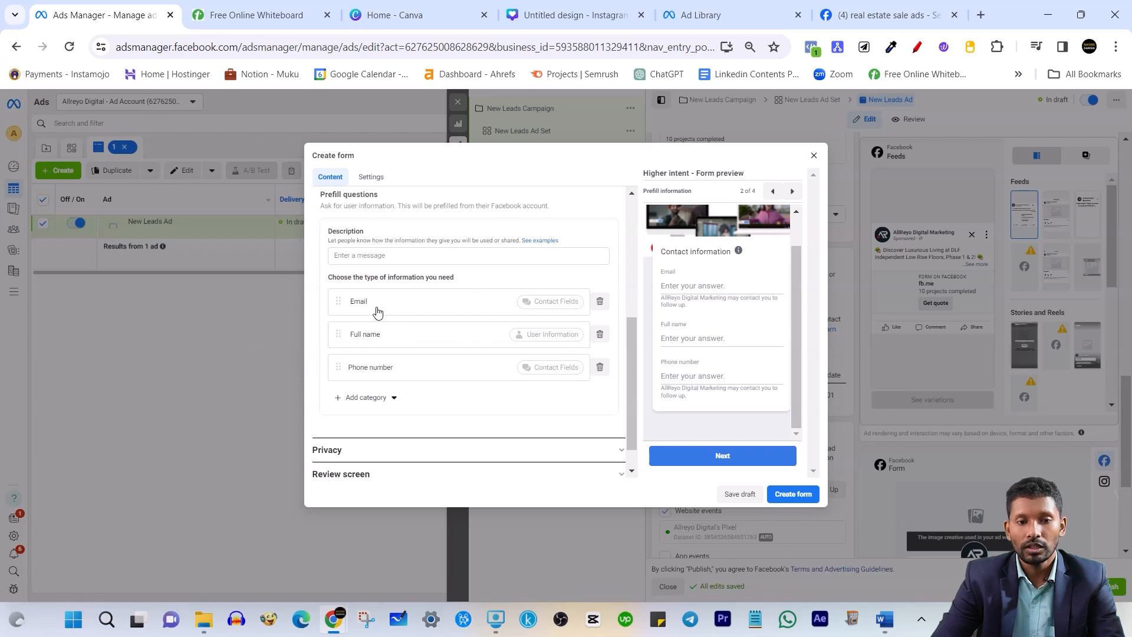
{"action": "left_click_drag", "start_coordinate": [338, 333], "coordinate": [339, 302]}
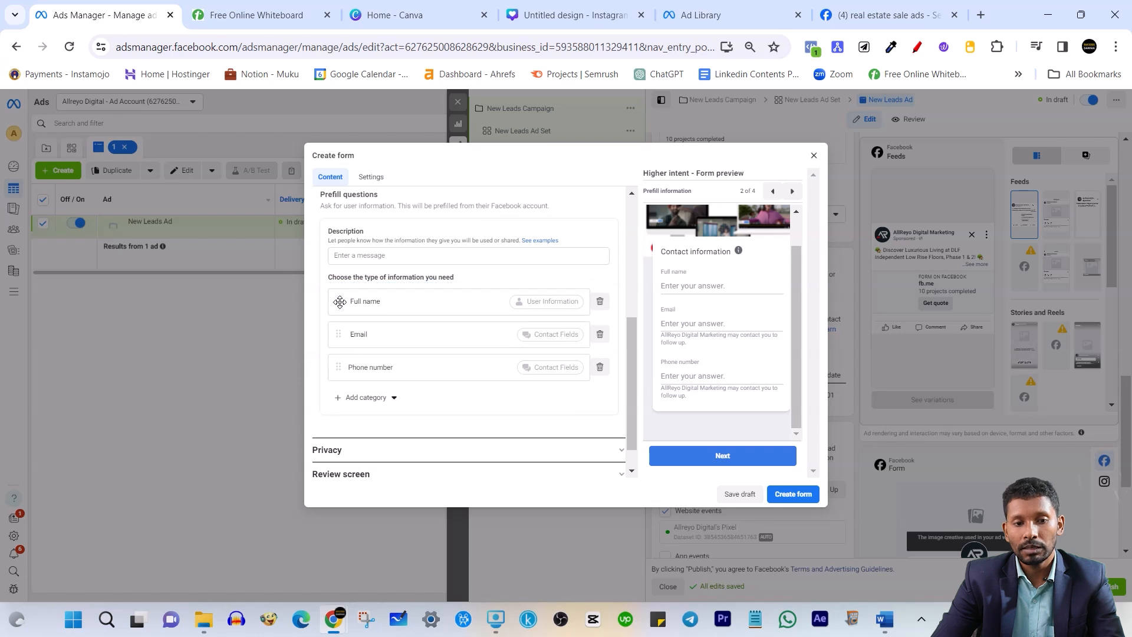
{"action": "left_click_drag", "start_coordinate": [341, 366], "coordinate": [378, 340]}
{"action": "scroll", "coordinate": [498, 334], "scroll_direction": "down", "scroll_amount": 1}
{"action": "scroll", "coordinate": [440, 333], "scroll_direction": "up", "scroll_amount": 3}
{"action": "scroll", "coordinate": [450, 395], "scroll_direction": "down", "scroll_amount": 1}
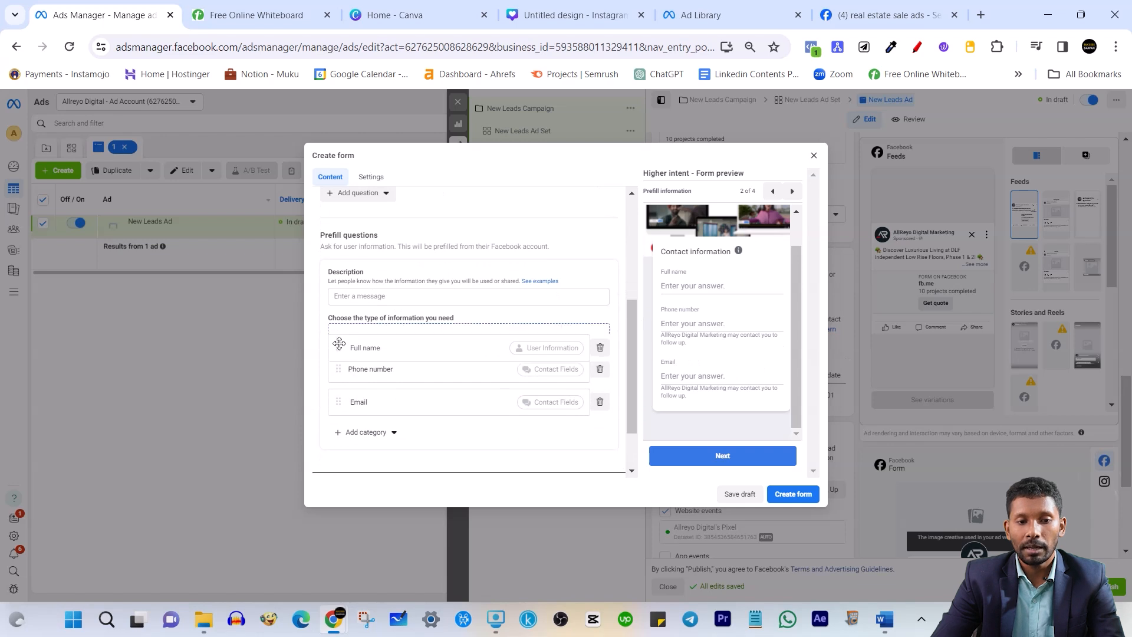
{"action": "scroll", "coordinate": [398, 366], "scroll_direction": "down", "scroll_amount": 1}
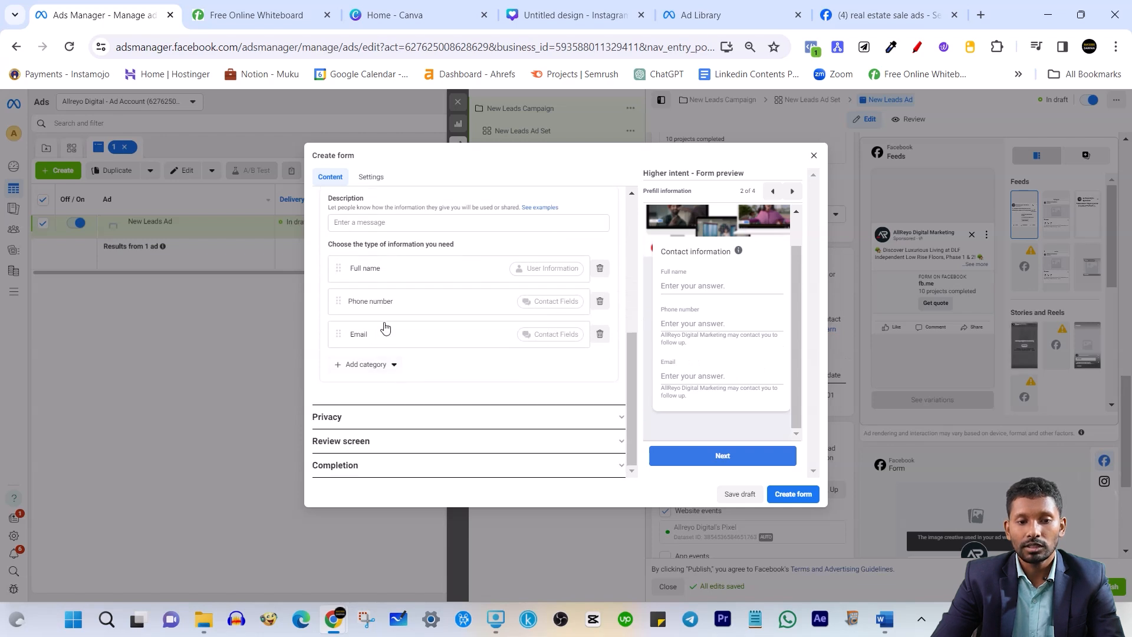
Expand the Privacy section and clear the wrongly pasted text from its Link field
{"action": "left_click", "coordinate": [374, 418]}
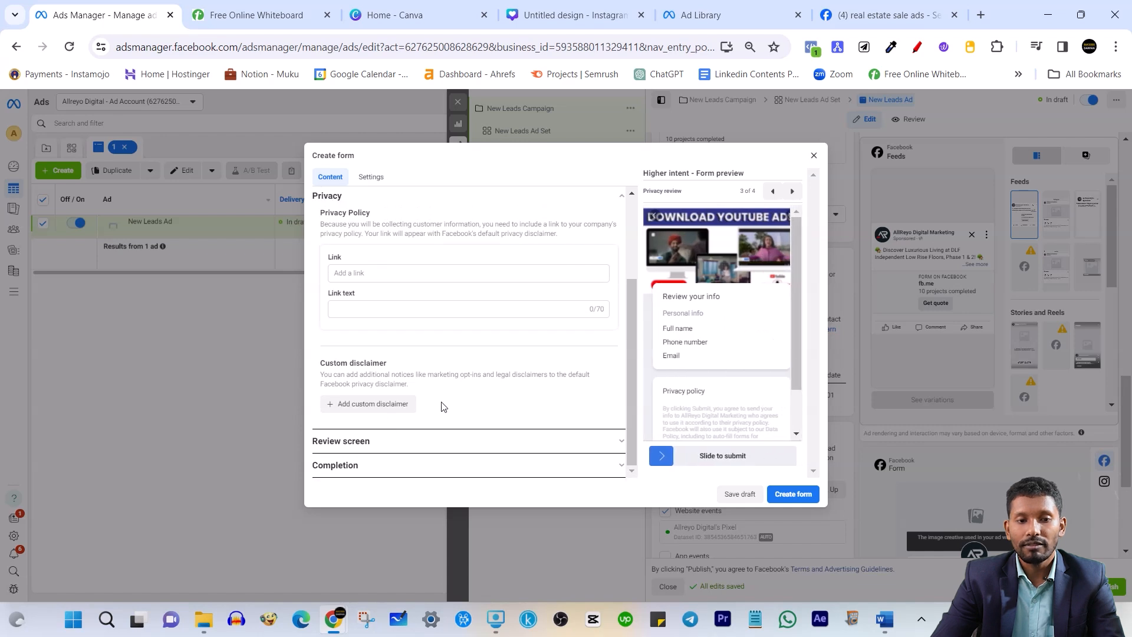
{"action": "left_click", "coordinate": [381, 274]}
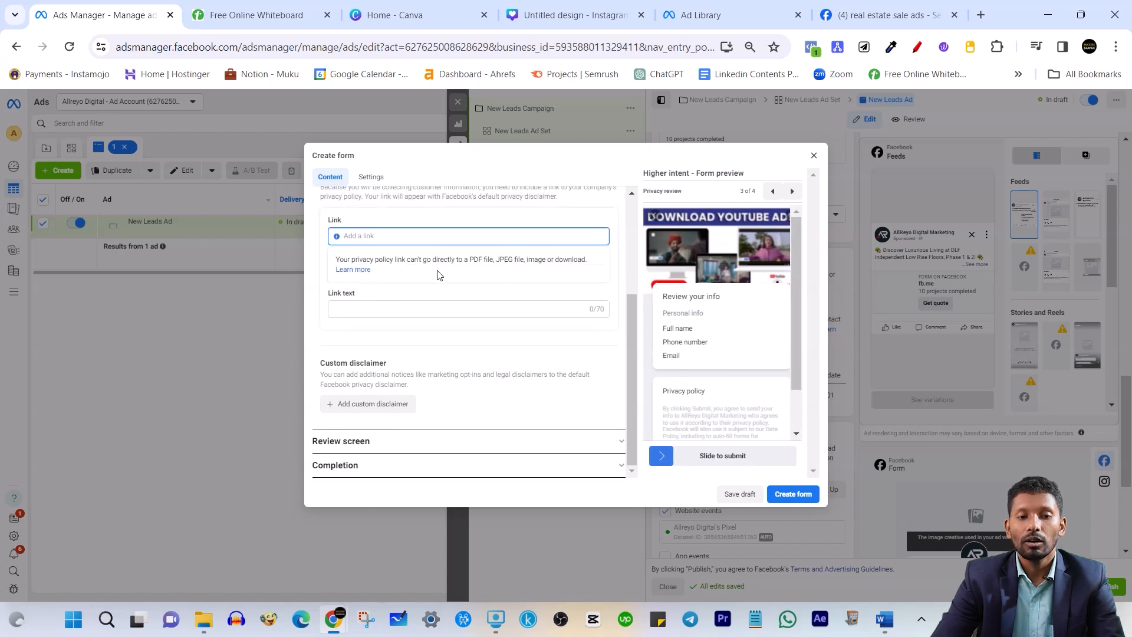
{"action": "left_click", "coordinate": [389, 290]}
{"action": "left_click", "coordinate": [433, 275]}
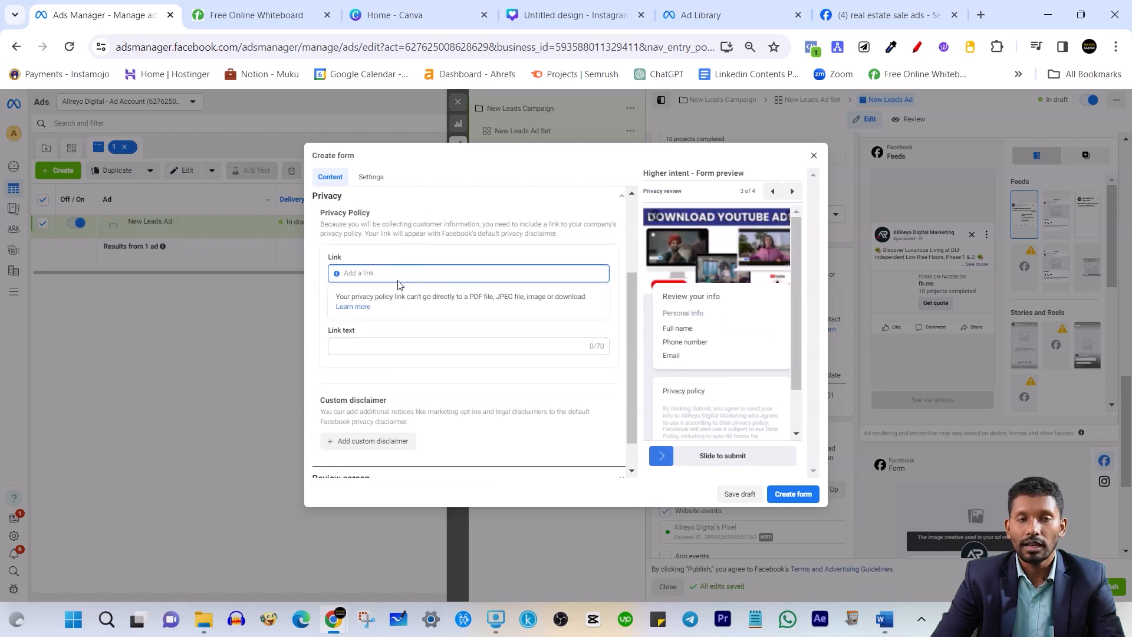
{"action": "key", "text": "ctrl+v"}
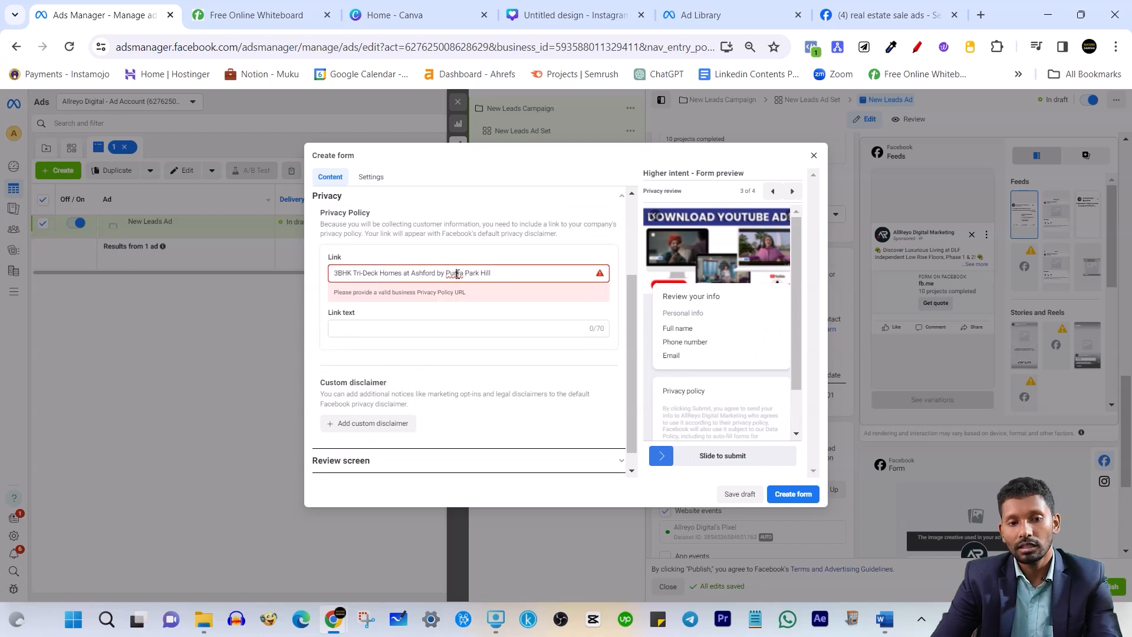
{"action": "key", "text": "ctrl+a"}
{"action": "key", "text": "BackSpace"}
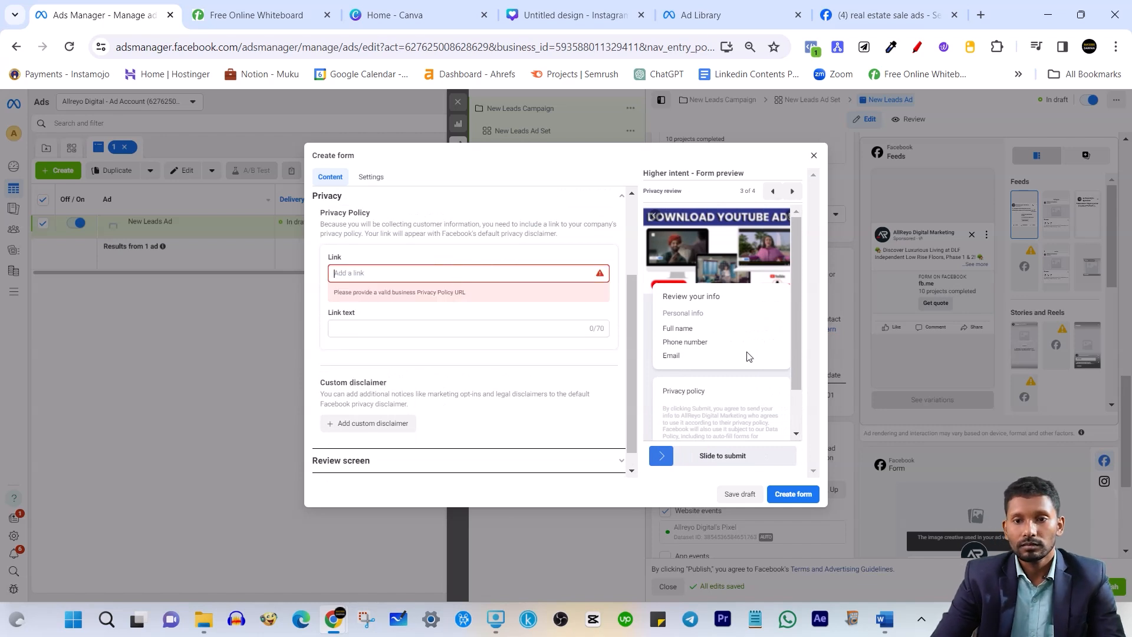
Load the business website (themukeshkr.com) in a new Chrome tab
{"action": "left_click", "coordinate": [980, 15]}
{"action": "type", "text": "them"}
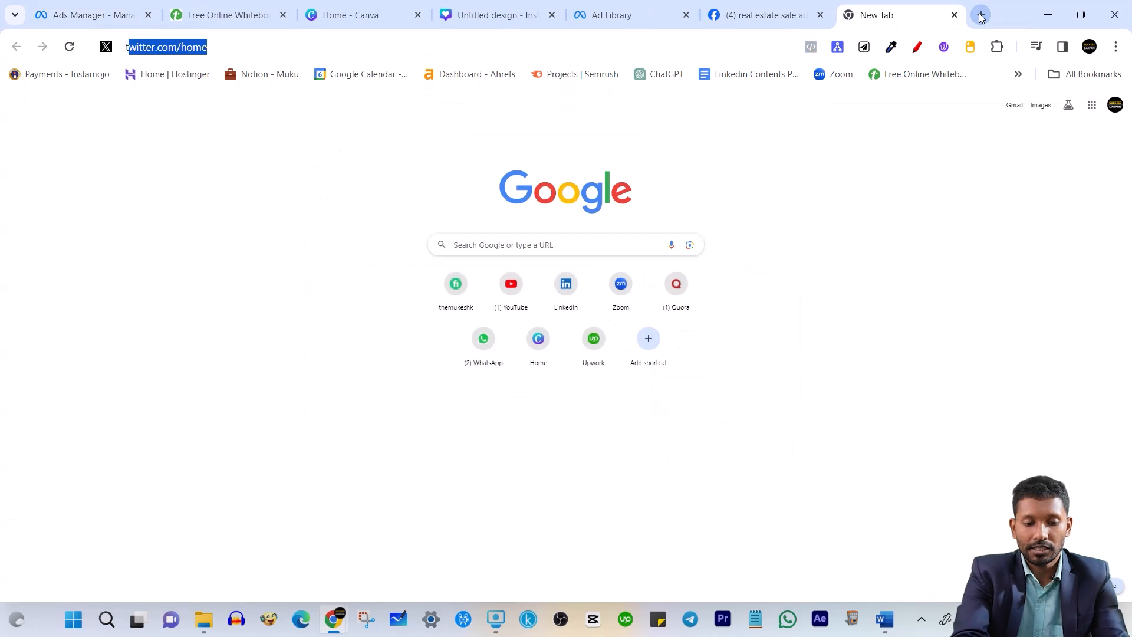
{"action": "type", "text": "uke"}
{"action": "key", "text": "Return"}
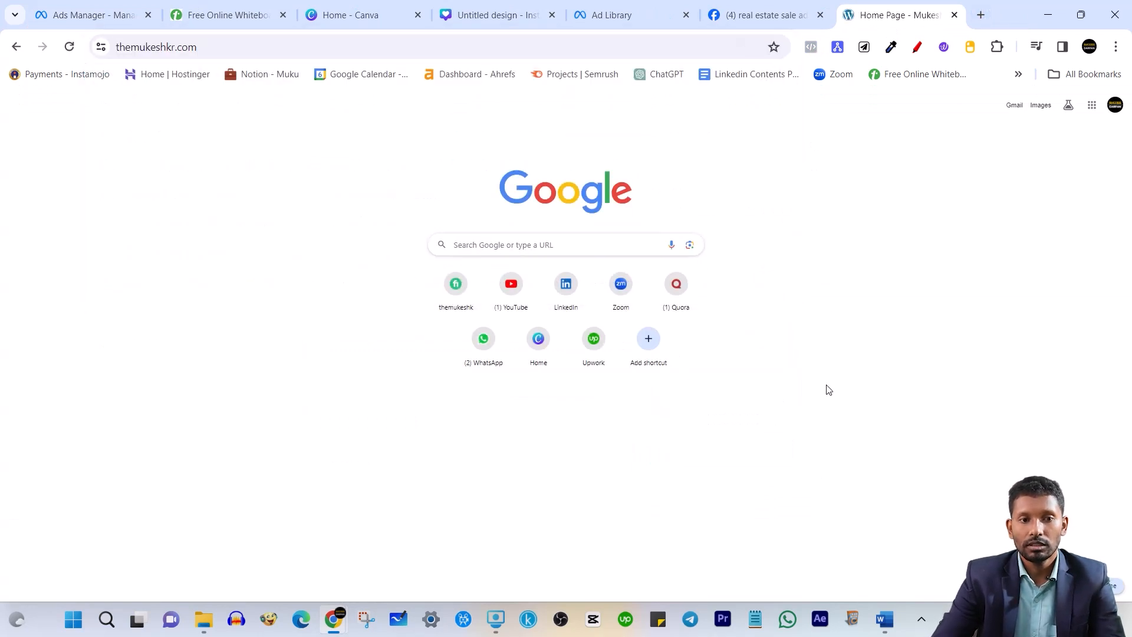
Open the site's footer Privacy Policy page and copy its URL
{"action": "scroll", "coordinate": [384, 265], "scroll_direction": "down", "scroll_amount": 20}
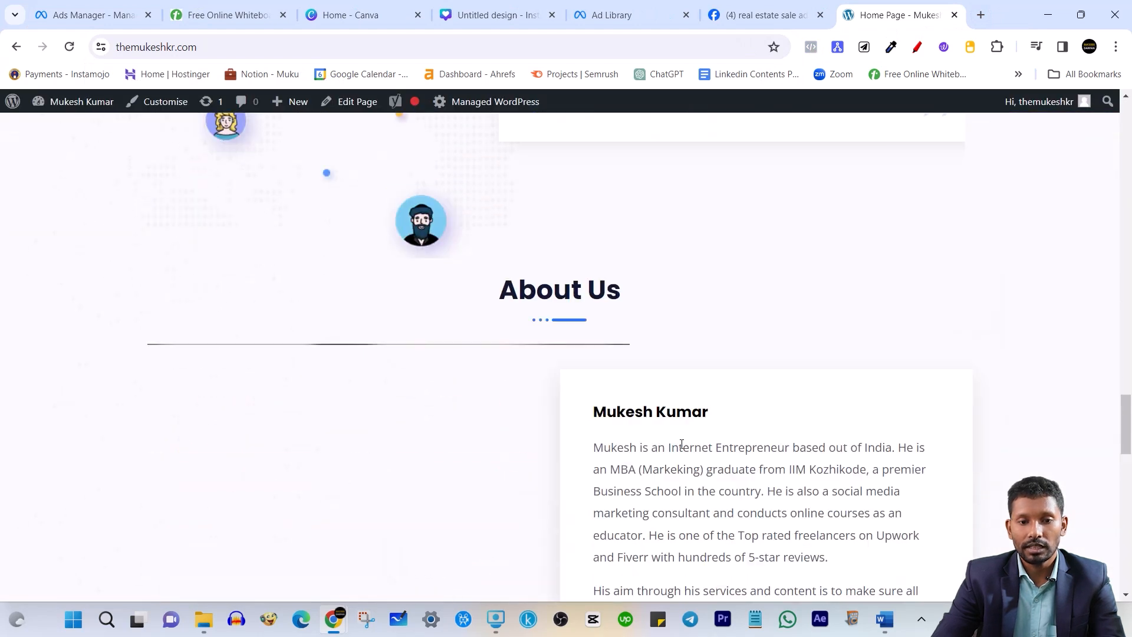
{"action": "left_click", "coordinate": [645, 556]}
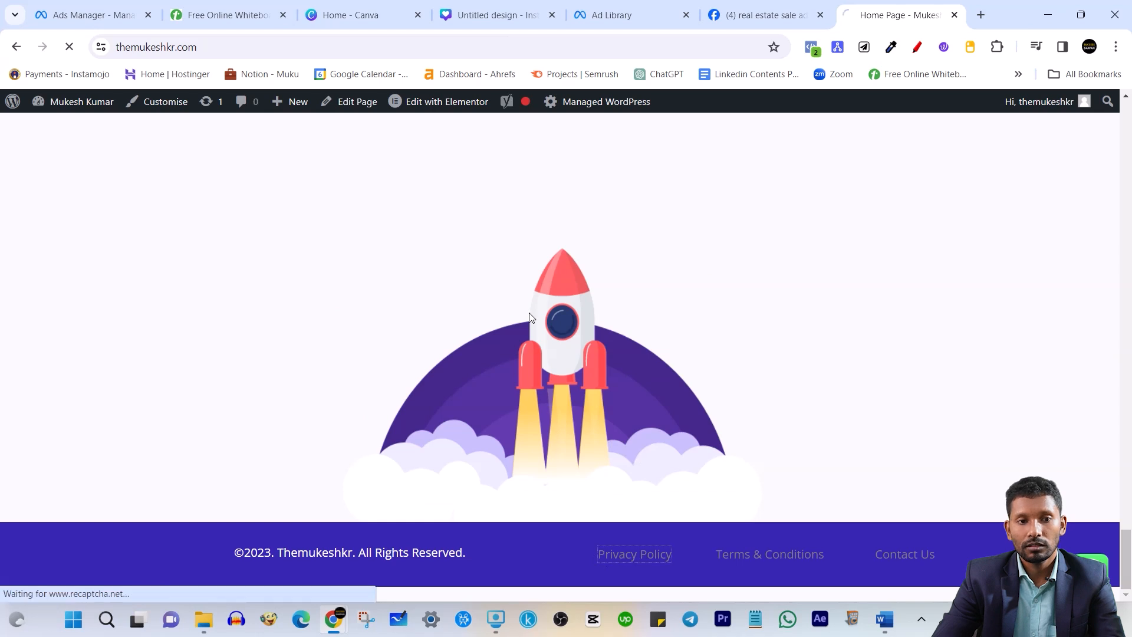
{"action": "scroll", "coordinate": [610, 316], "scroll_direction": "up", "scroll_amount": 13}
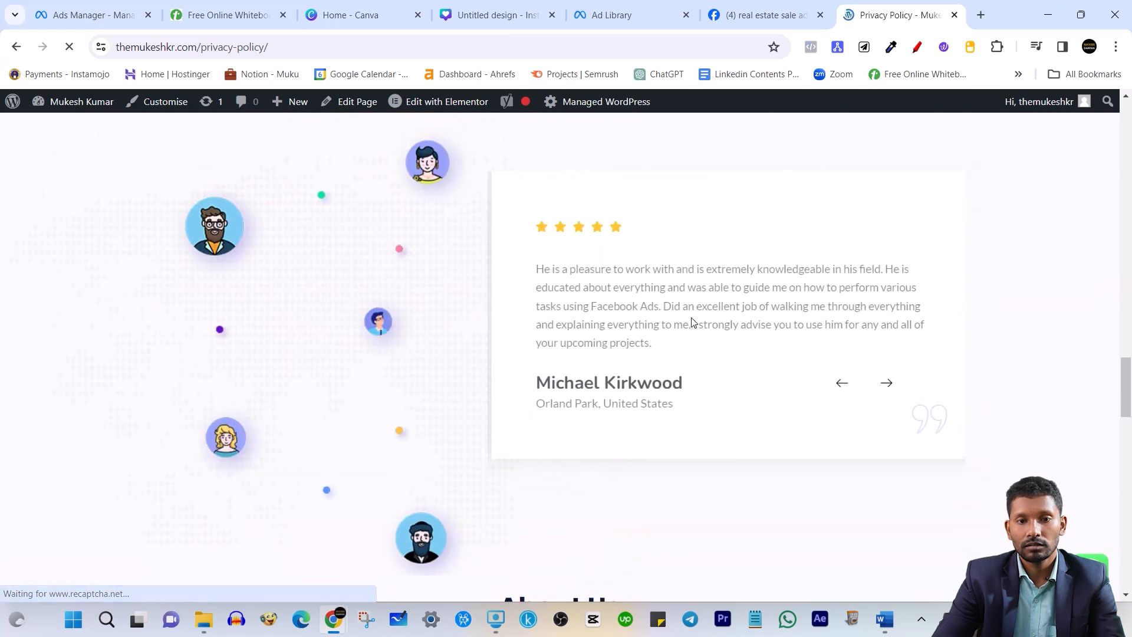
{"action": "left_click", "coordinate": [354, 46]}
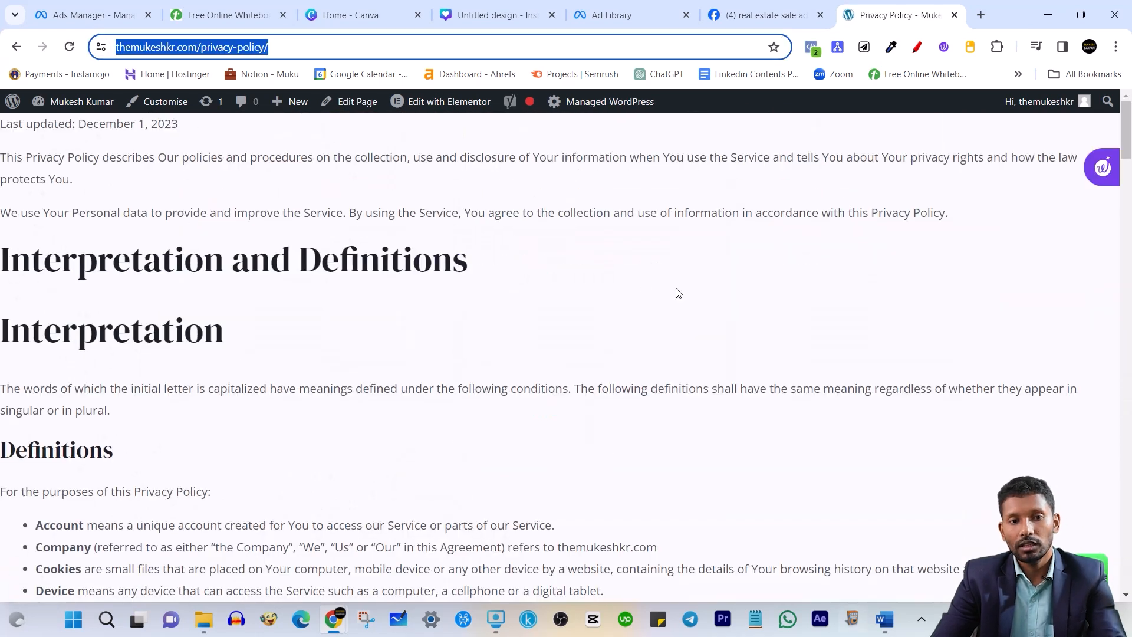
{"action": "key", "text": "ctrl+c"}
Set the privacy link to themukeshkr.com/privacy-policy/ with link text 'Privacy Policy', then expand Review screen
{"action": "left_click", "coordinate": [92, 15]}
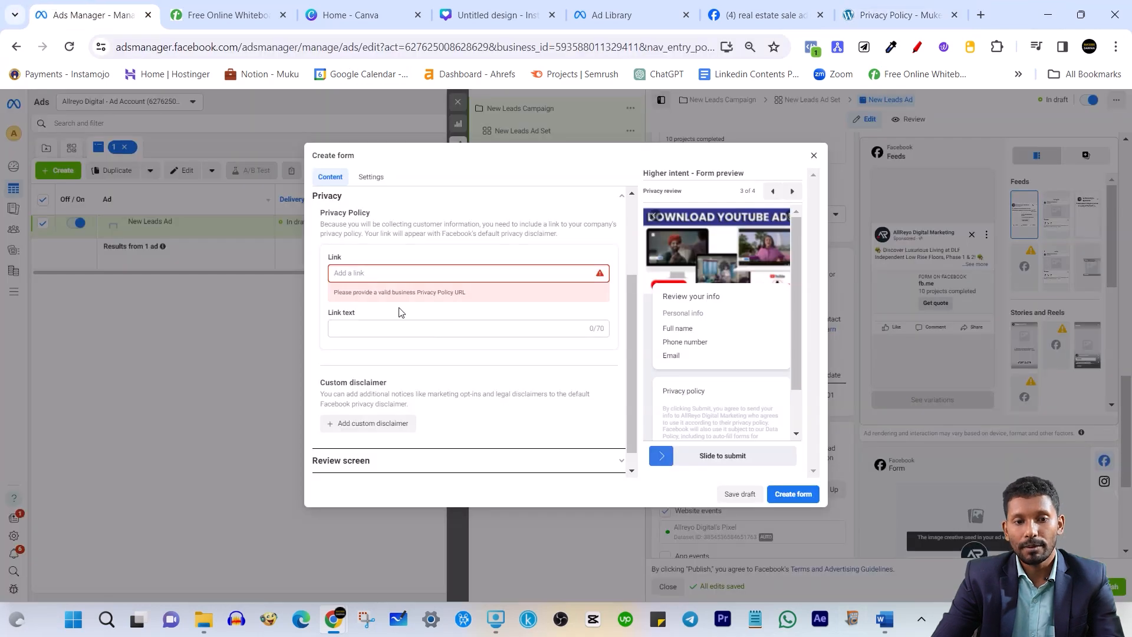
{"action": "key", "text": "ctrl+v"}
{"action": "left_click", "coordinate": [391, 345]}
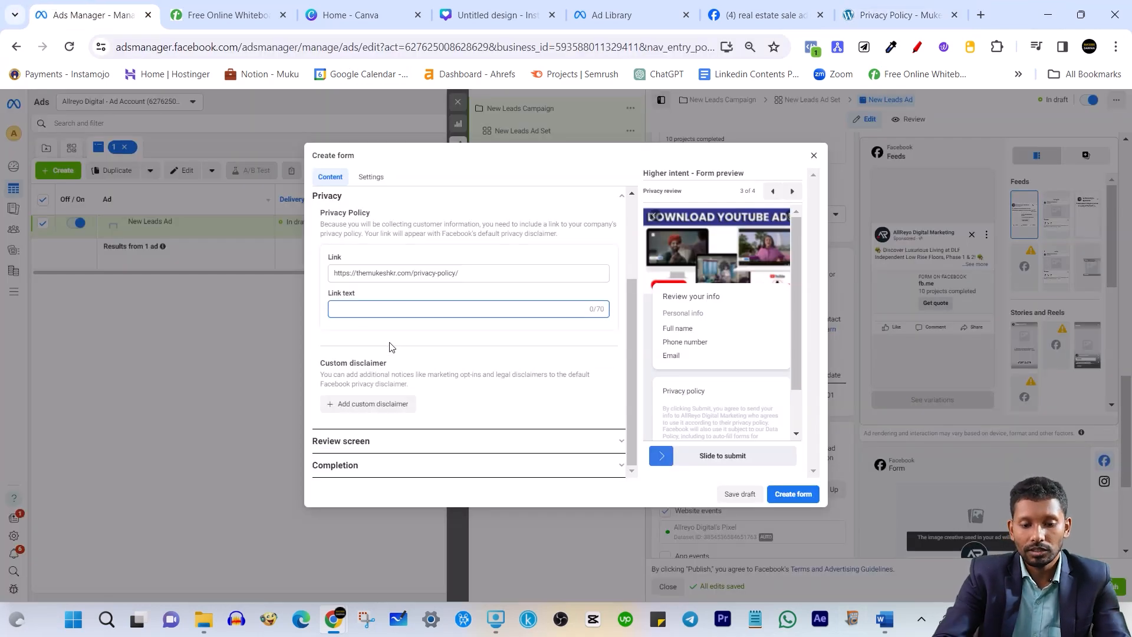
{"action": "type", "text": "Privacy "}
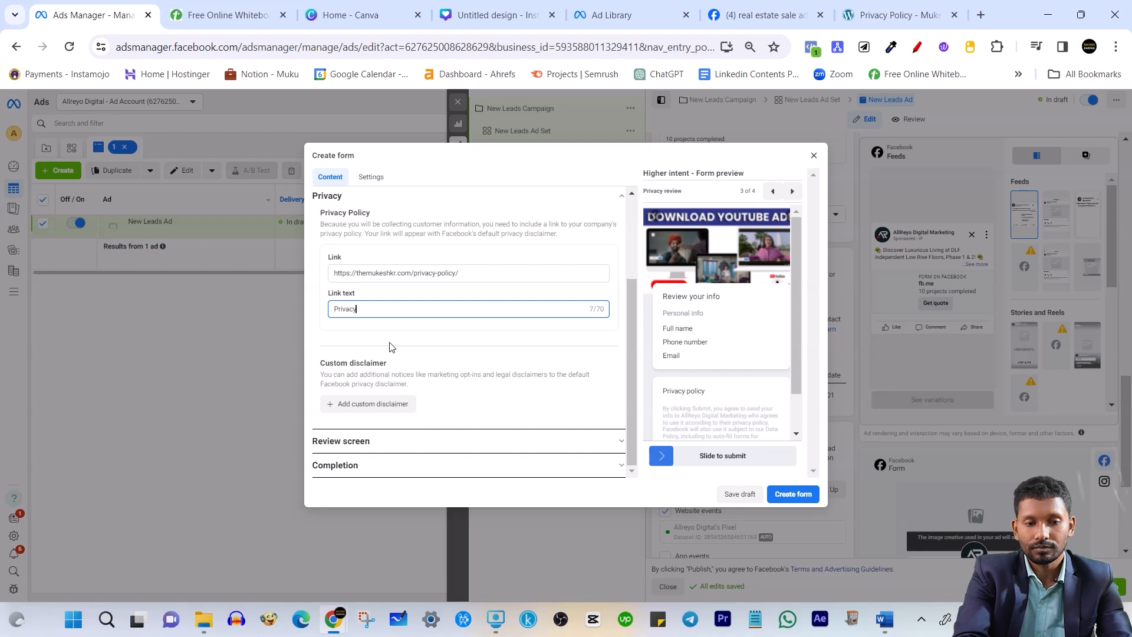
{"action": "type", "text": "P"}
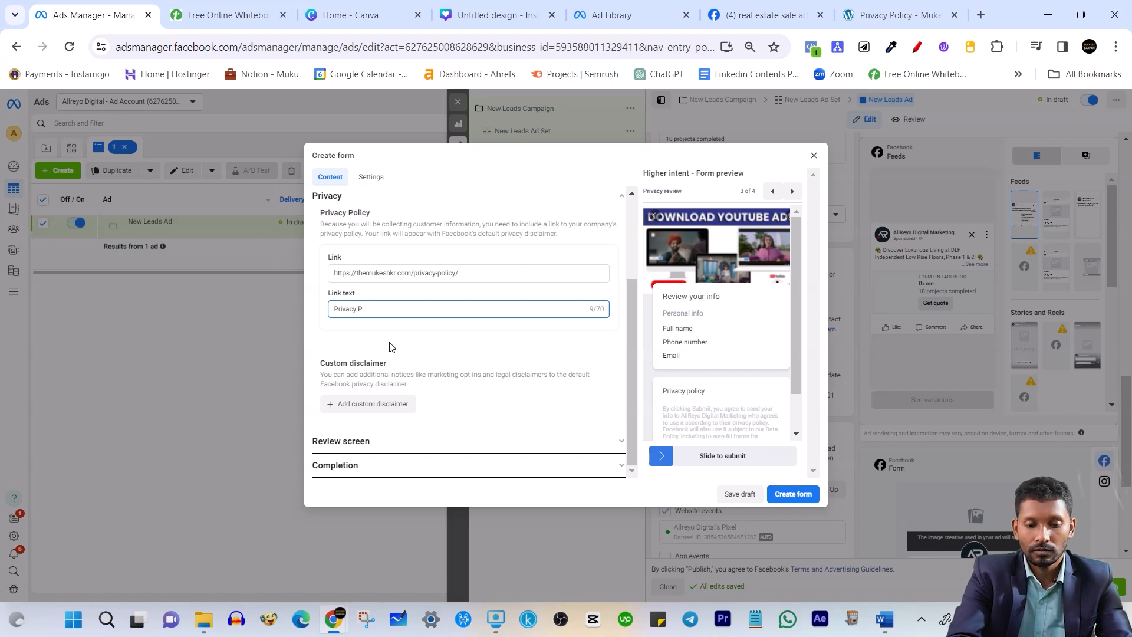
{"action": "type", "text": "olicy "}
{"action": "type", "text": "y"}
{"action": "left_click", "coordinate": [408, 336]}
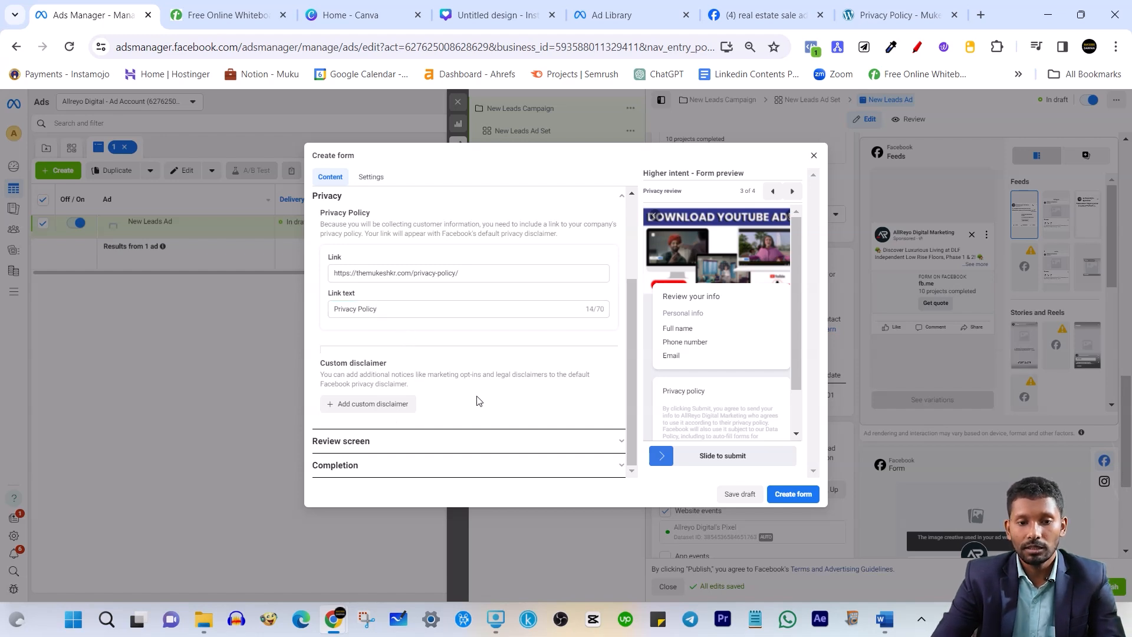
{"action": "left_click", "coordinate": [402, 444]}
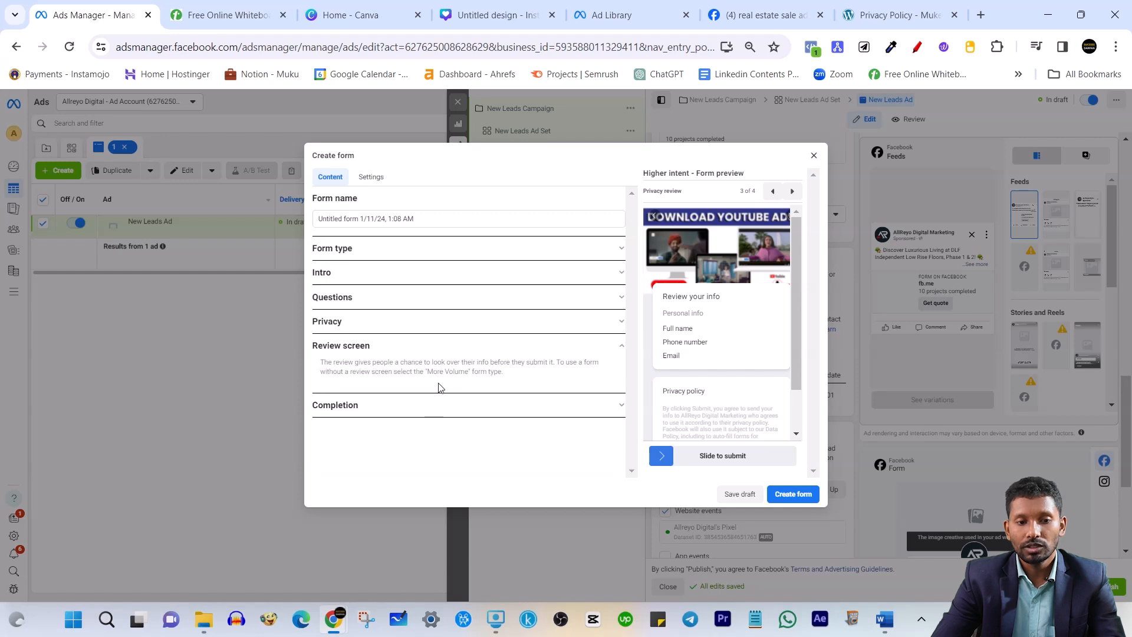
{"action": "scroll", "coordinate": [736, 380], "scroll_direction": "down", "scroll_amount": 2}
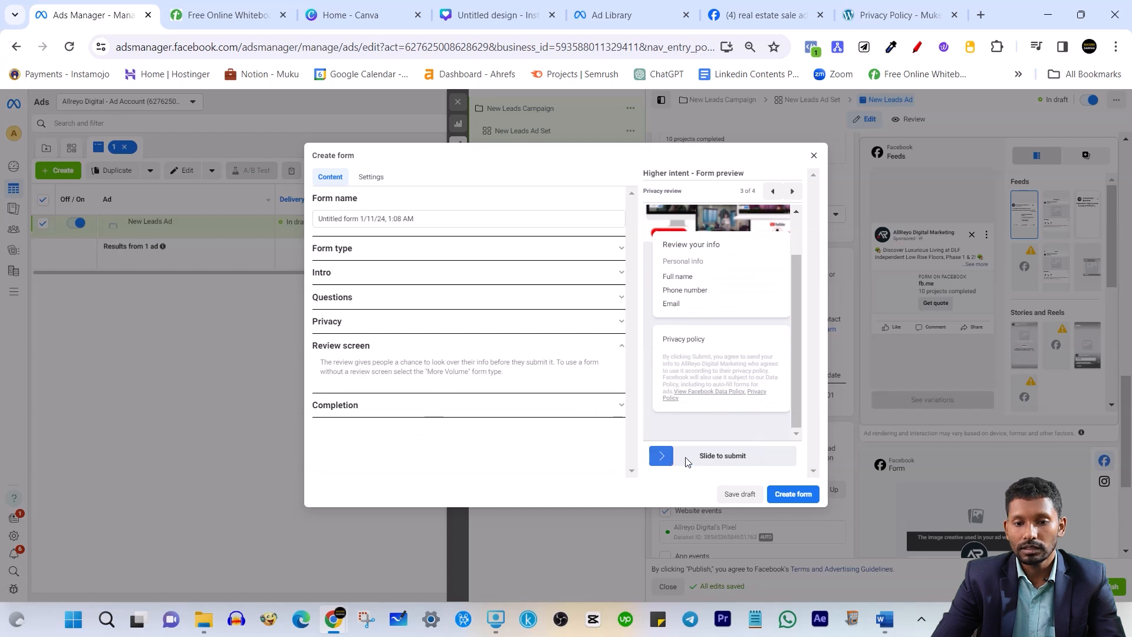
Expand Completion, trim the headline's trailing space and end the description with a period
{"action": "left_click", "coordinate": [389, 406]}
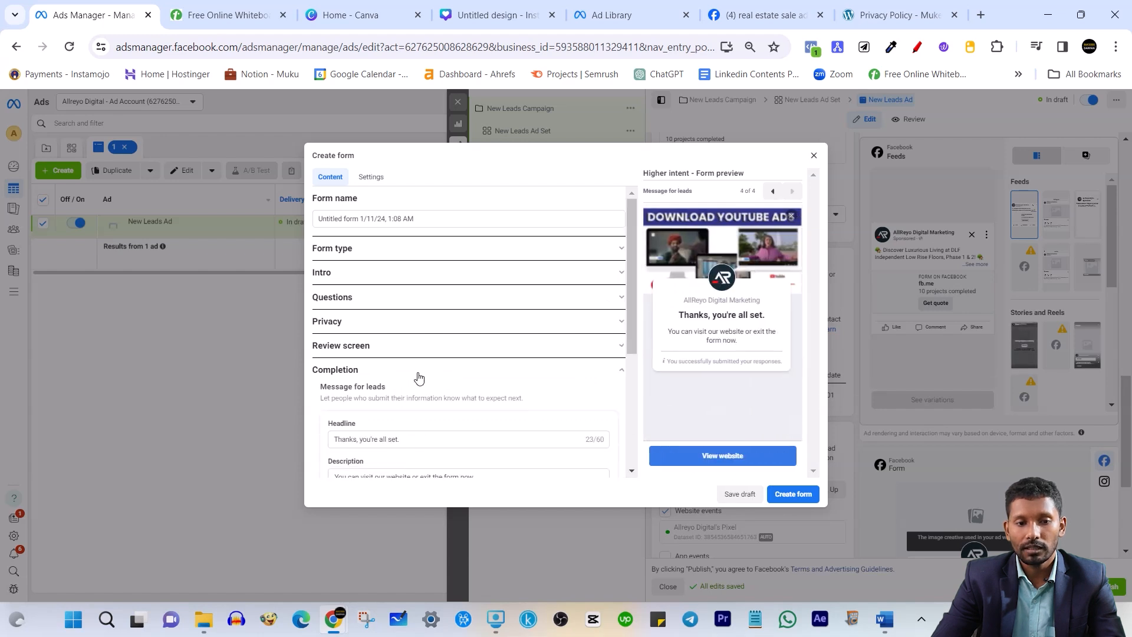
{"action": "scroll", "coordinate": [422, 375], "scroll_direction": "down", "scroll_amount": 2}
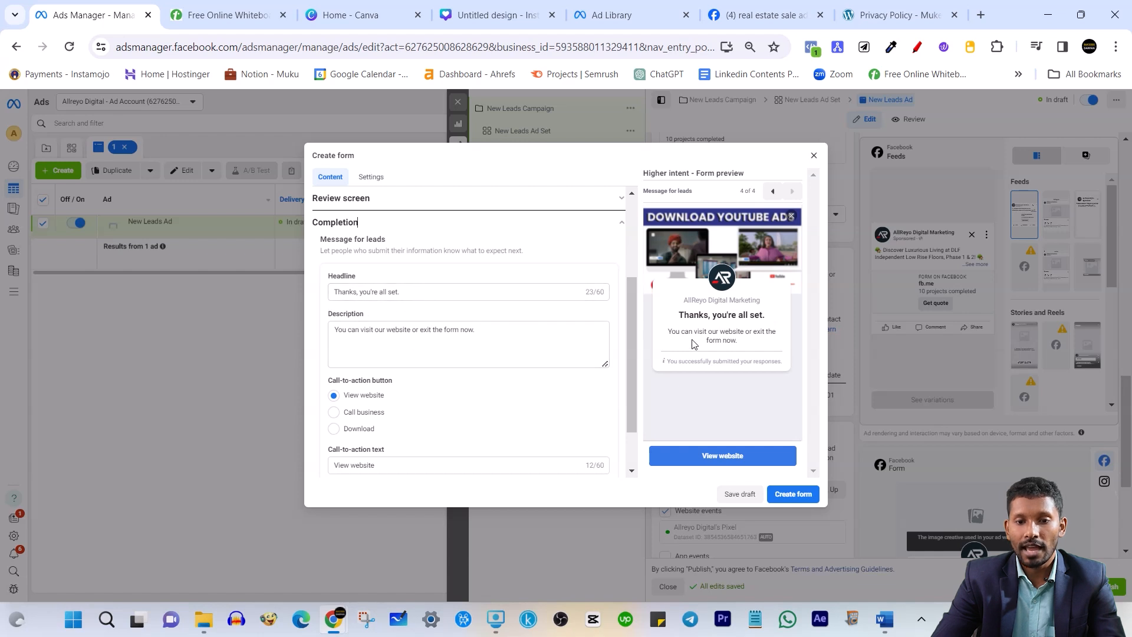
{"action": "left_click", "coordinate": [415, 291]}
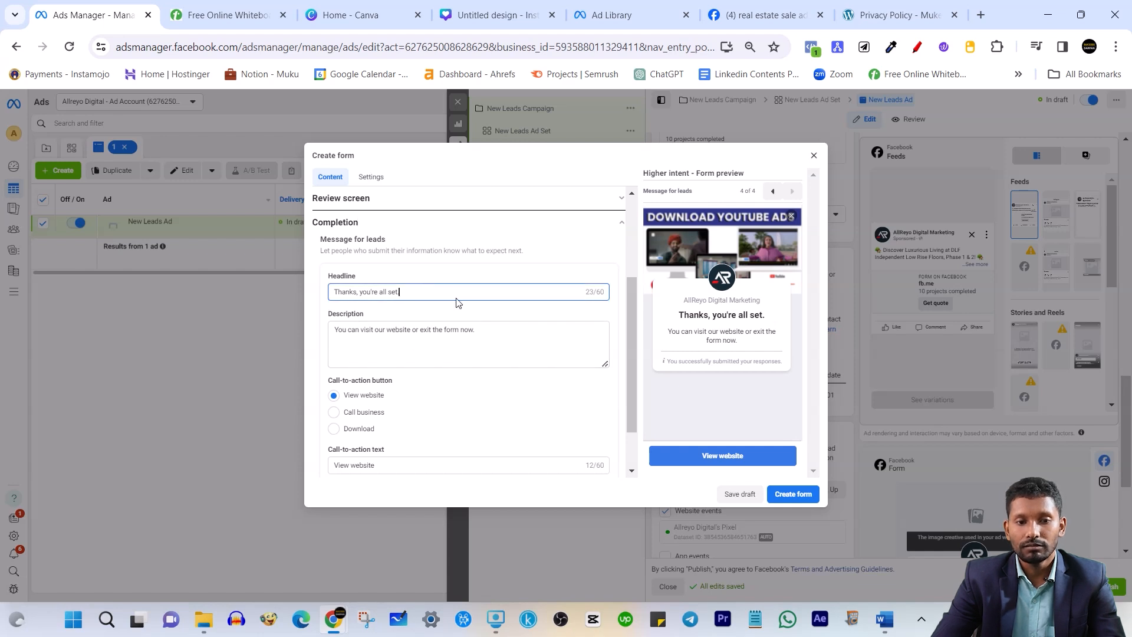
{"action": "key", "text": "BackSpace"}
{"action": "left_click", "coordinate": [433, 273]}
{"action": "left_click", "coordinate": [569, 350]}
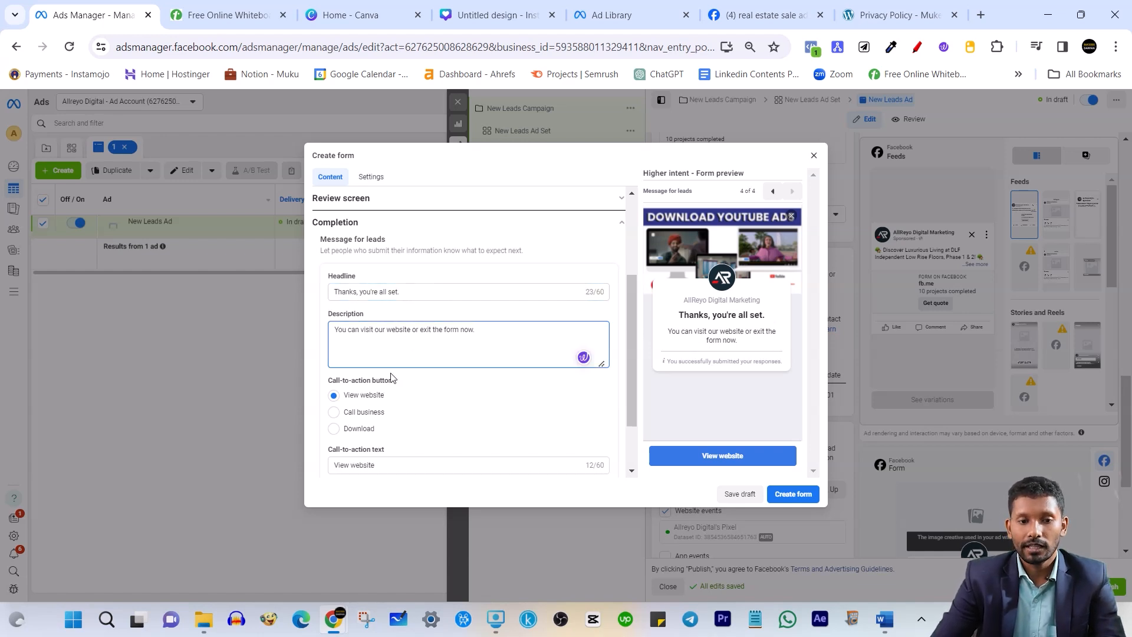
{"action": "scroll", "coordinate": [371, 383], "scroll_direction": "down", "scroll_amount": 2}
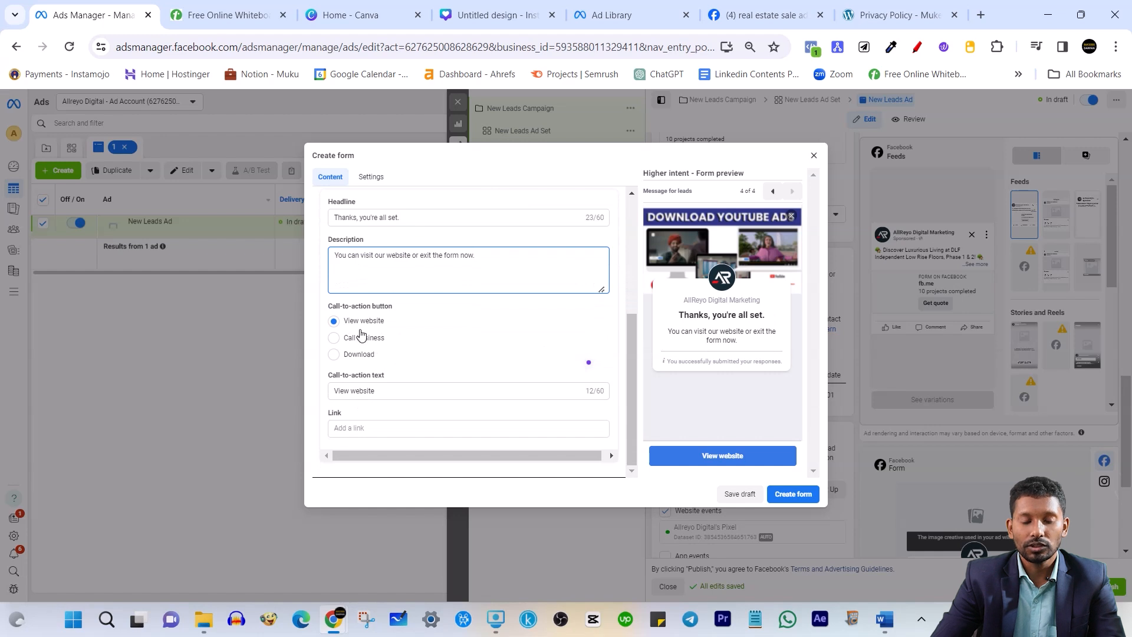
{"action": "type", "text": "."}
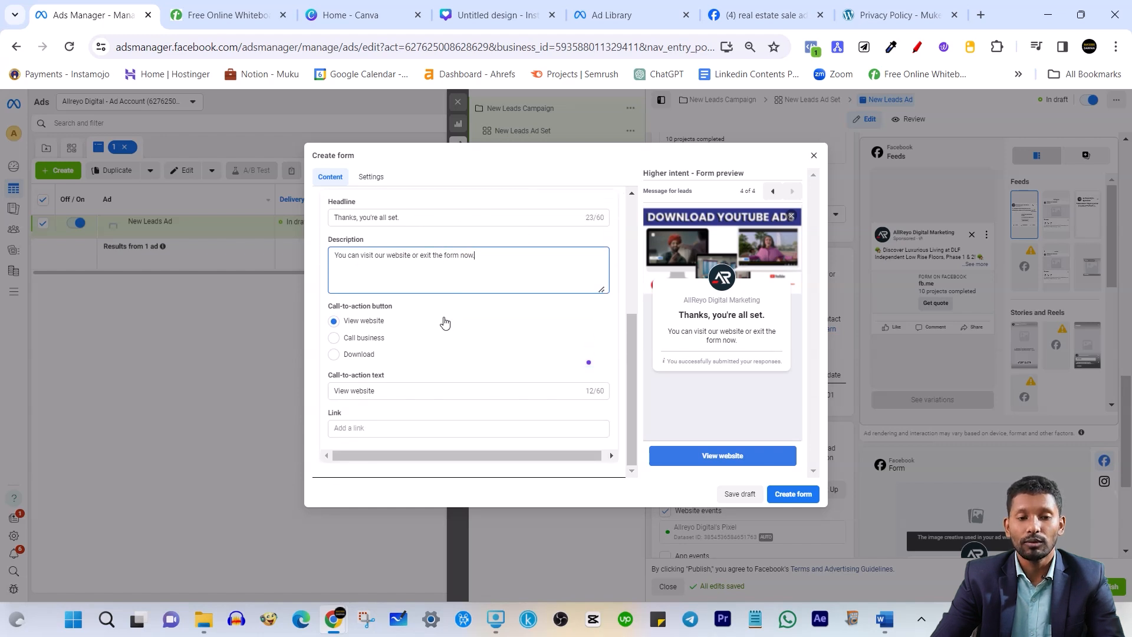
Enter themukeshkr.com as the completion message's View website link
{"action": "left_click", "coordinate": [378, 394]}
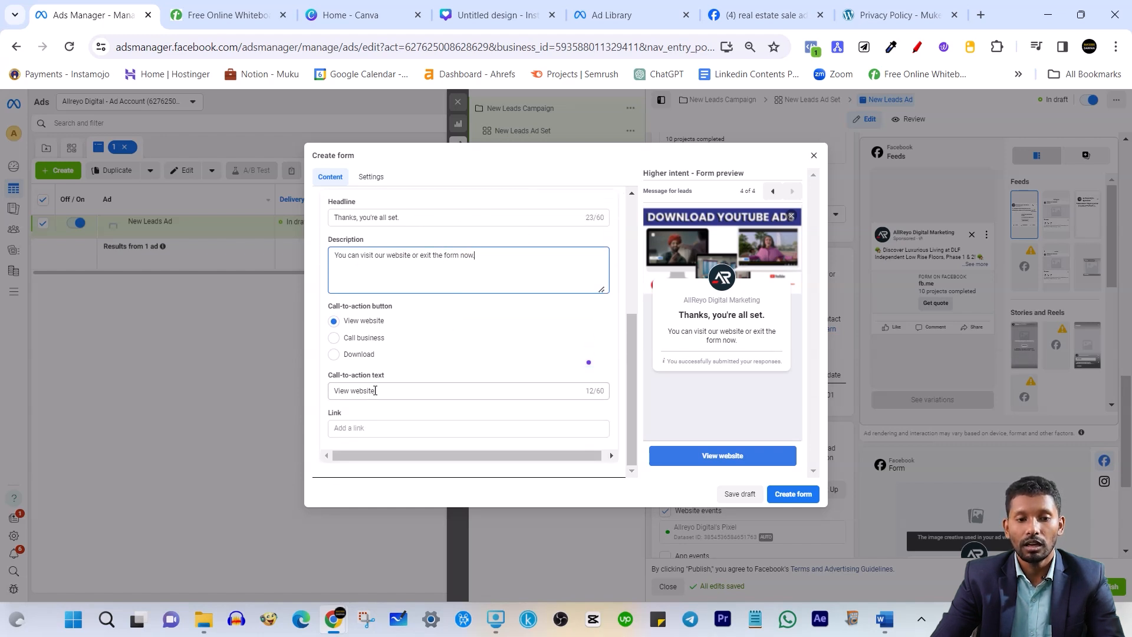
{"action": "left_click", "coordinate": [366, 429]}
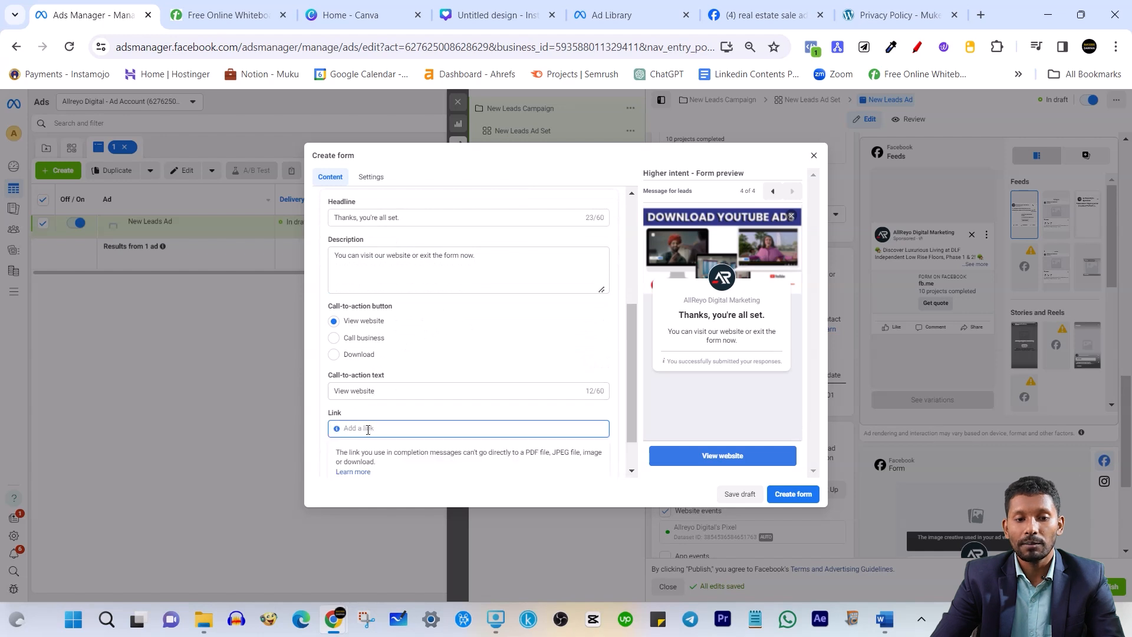
{"action": "type", "text": "them"}
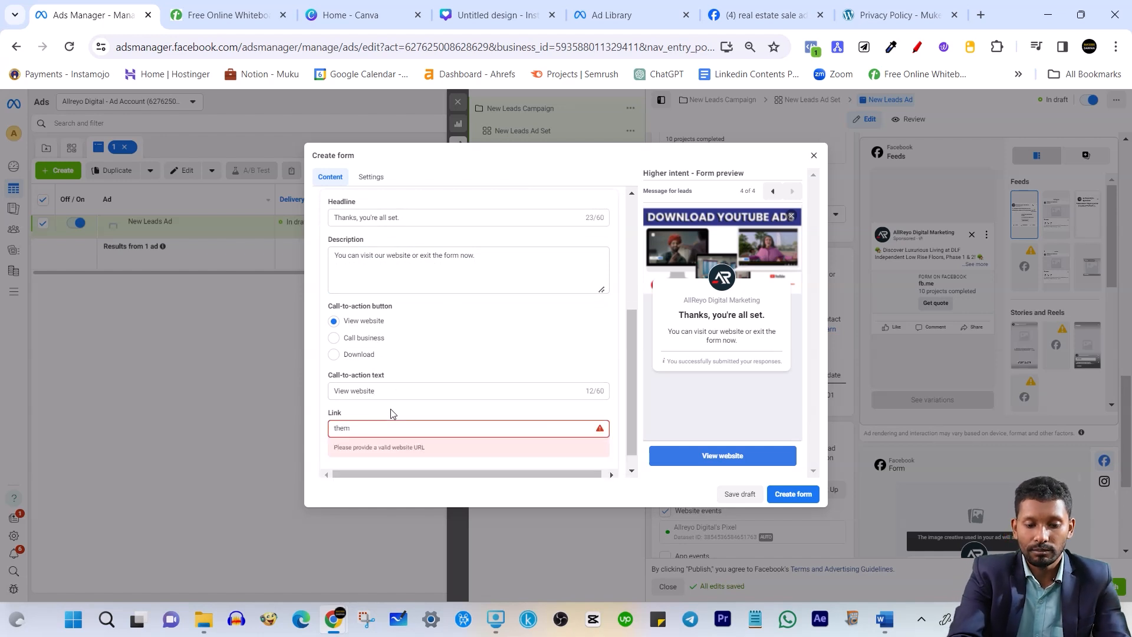
{"action": "type", "text": "ukesh"}
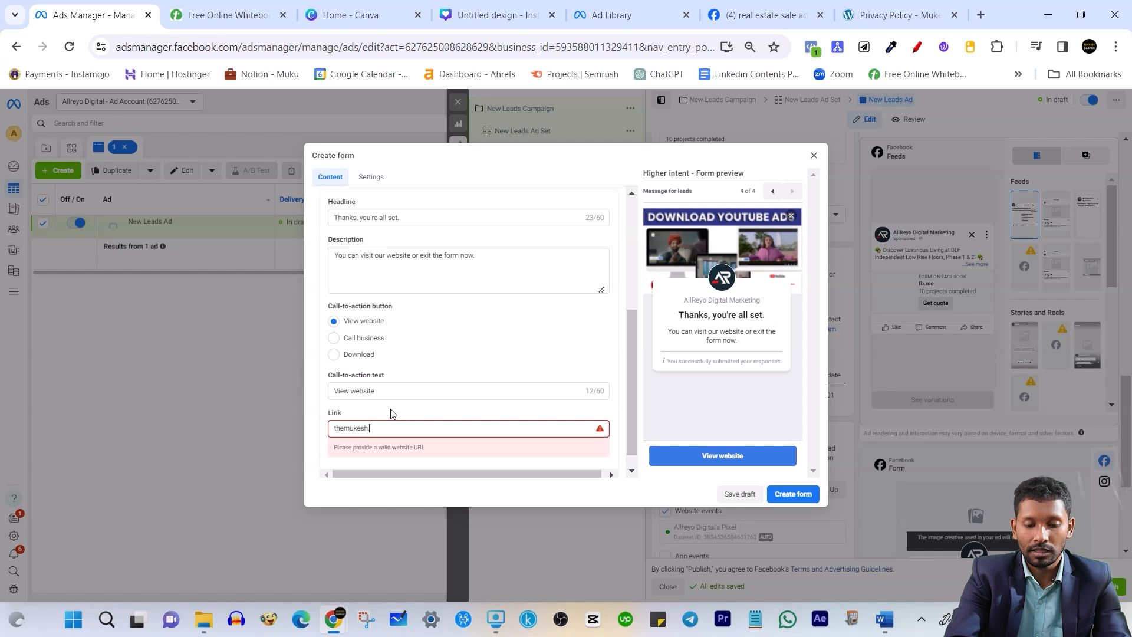
{"action": "type", "text": "kr.com"}
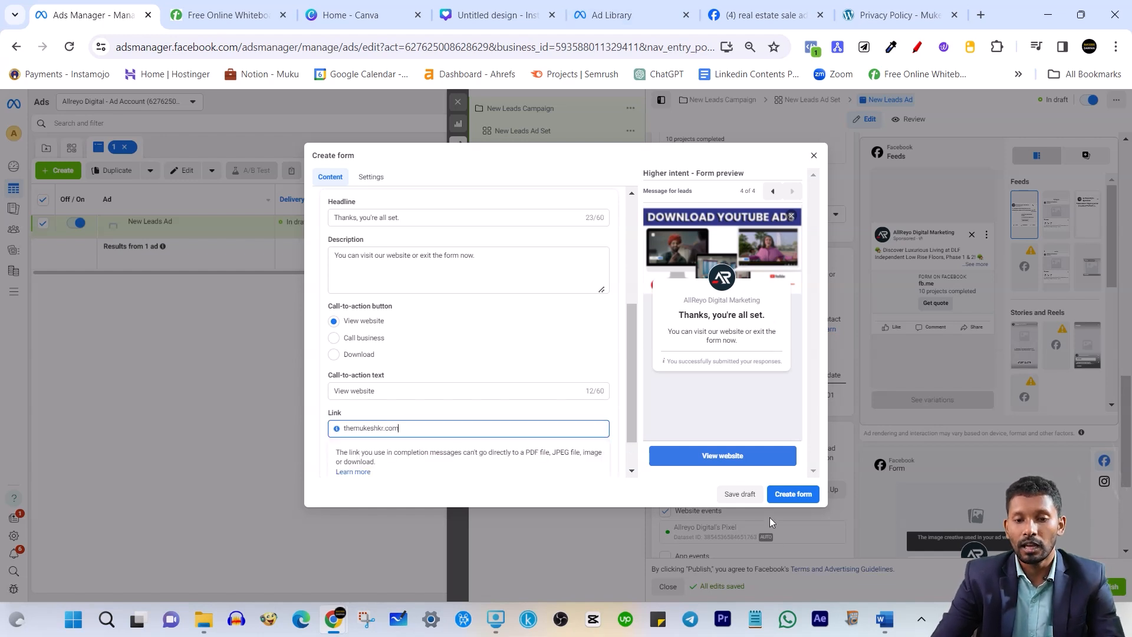
{"action": "scroll", "coordinate": [436, 315], "scroll_direction": "up", "scroll_amount": 10}
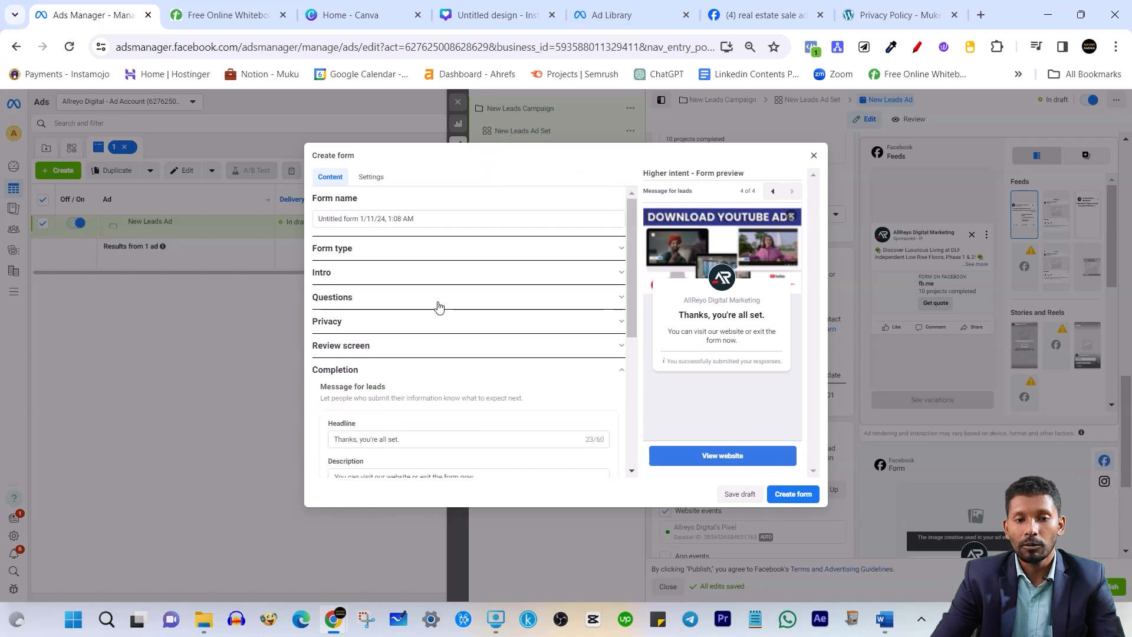
{"action": "left_click", "coordinate": [436, 258]}
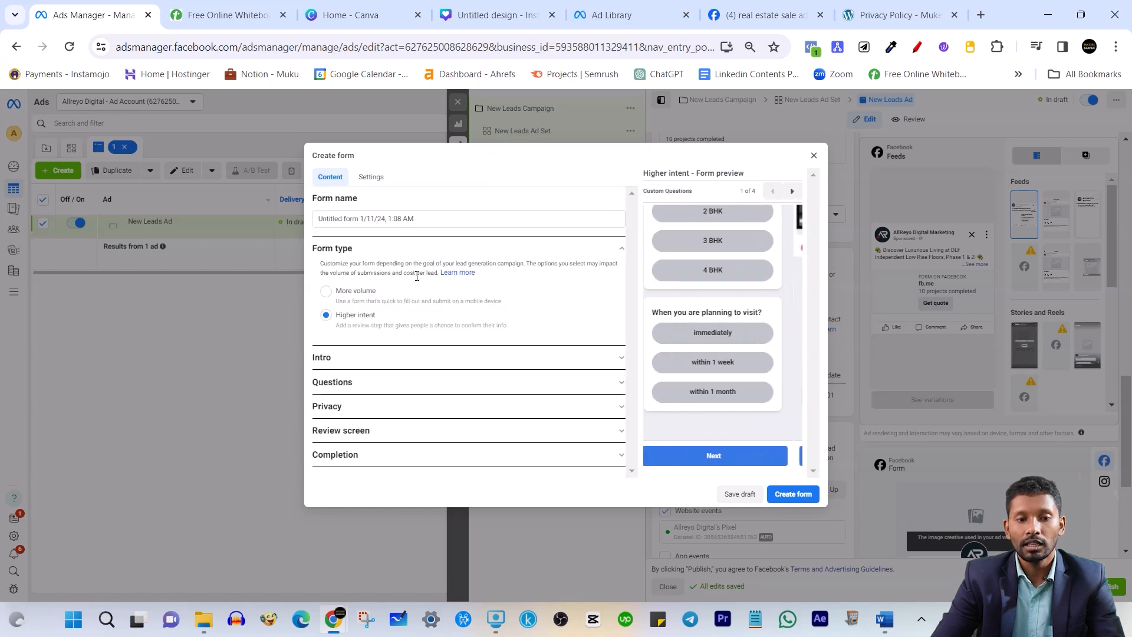
{"action": "left_click", "coordinate": [381, 359]}
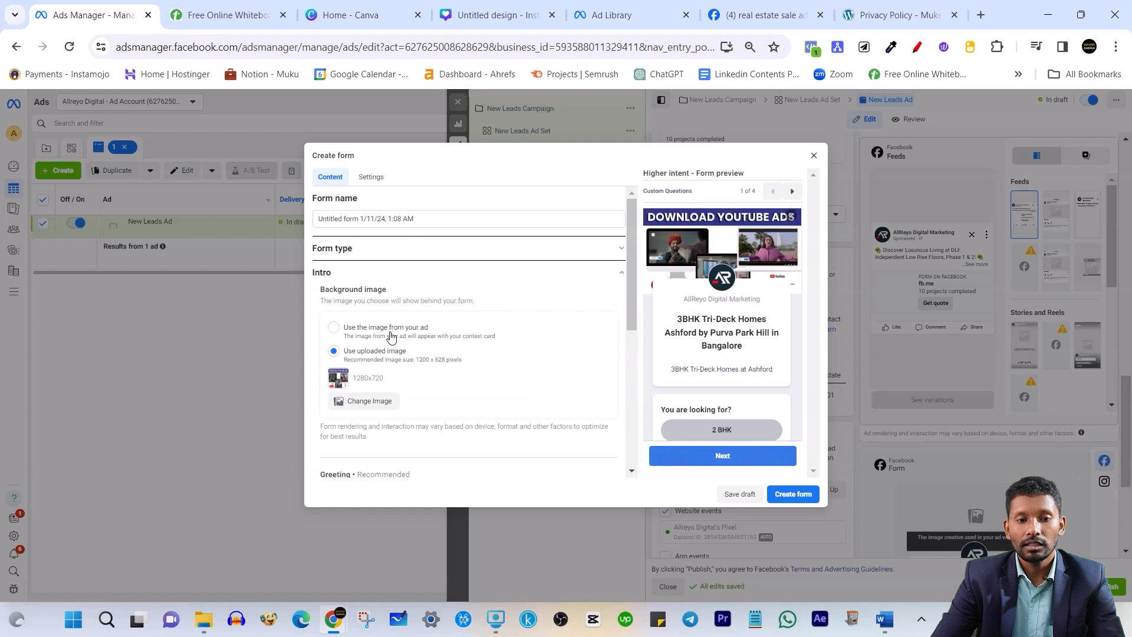
{"action": "scroll", "coordinate": [392, 348], "scroll_direction": "down", "scroll_amount": 3}
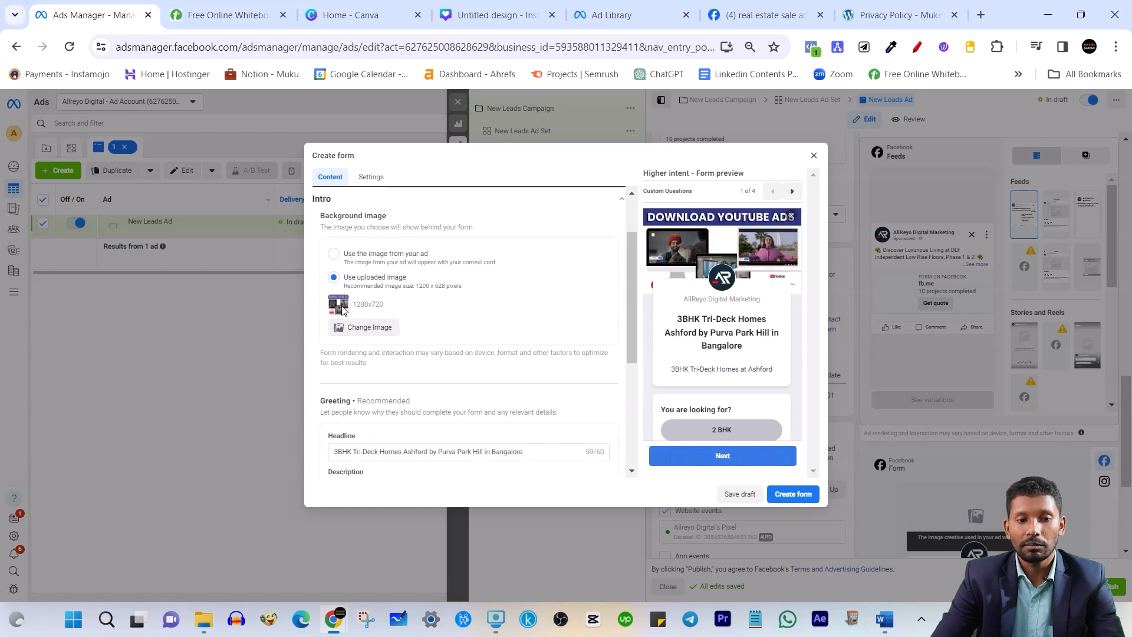
{"action": "scroll", "coordinate": [412, 409], "scroll_direction": "down", "scroll_amount": 3}
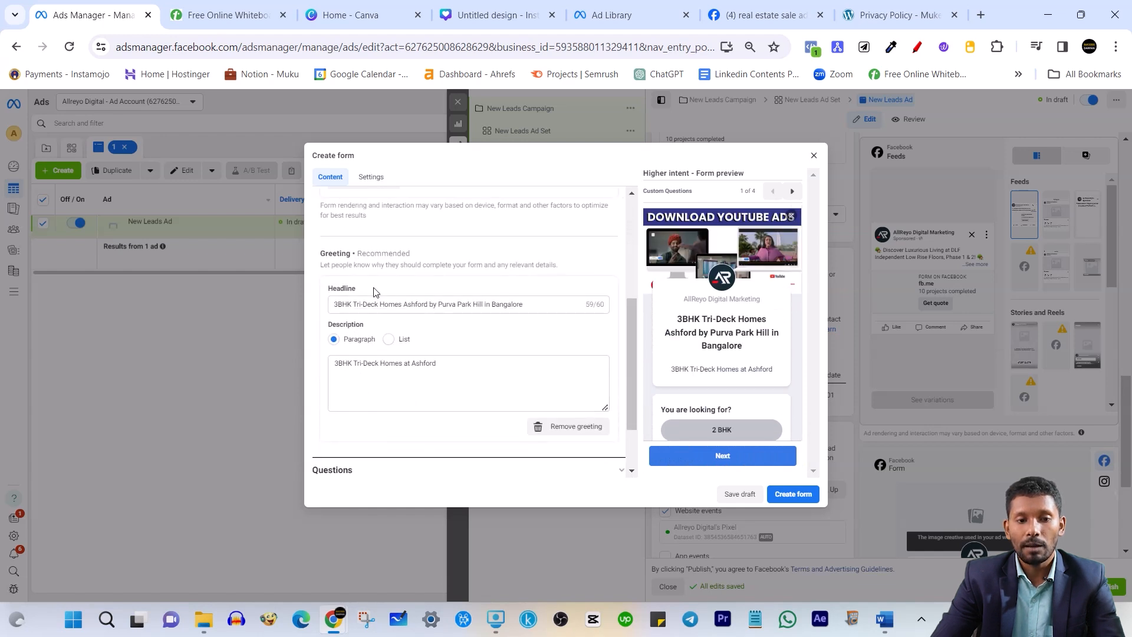
{"action": "left_click_drag", "start_coordinate": [347, 305], "coordinate": [474, 315]}
{"action": "left_click", "coordinate": [435, 372]}
{"action": "left_click_drag", "start_coordinate": [709, 332], "coordinate": [728, 333]}
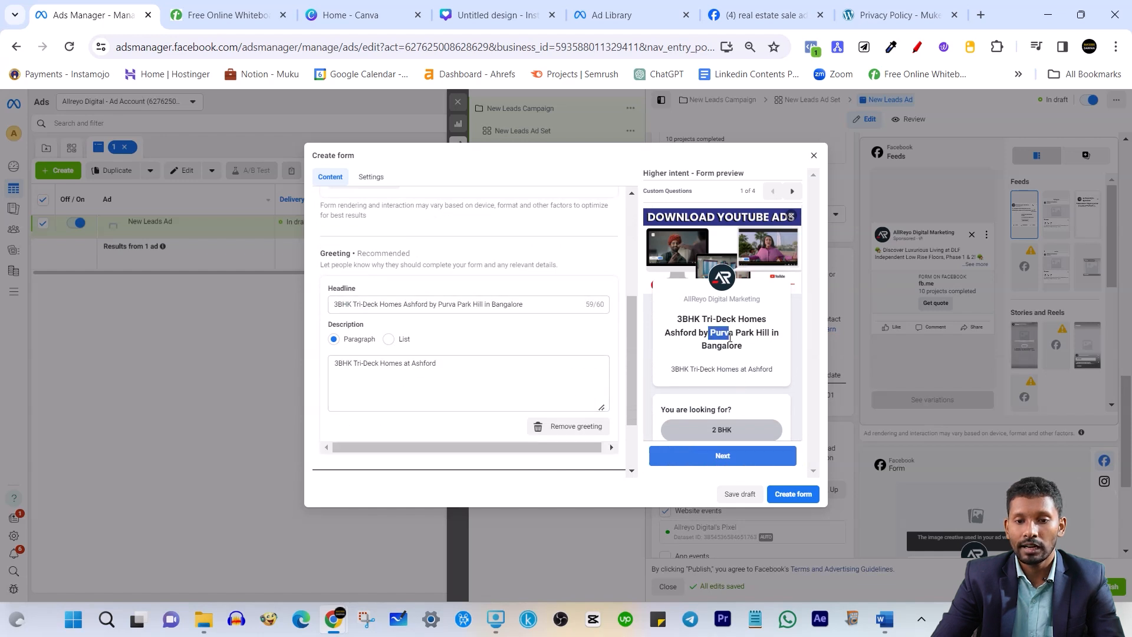
{"action": "scroll", "coordinate": [412, 351], "scroll_direction": "down", "scroll_amount": 2}
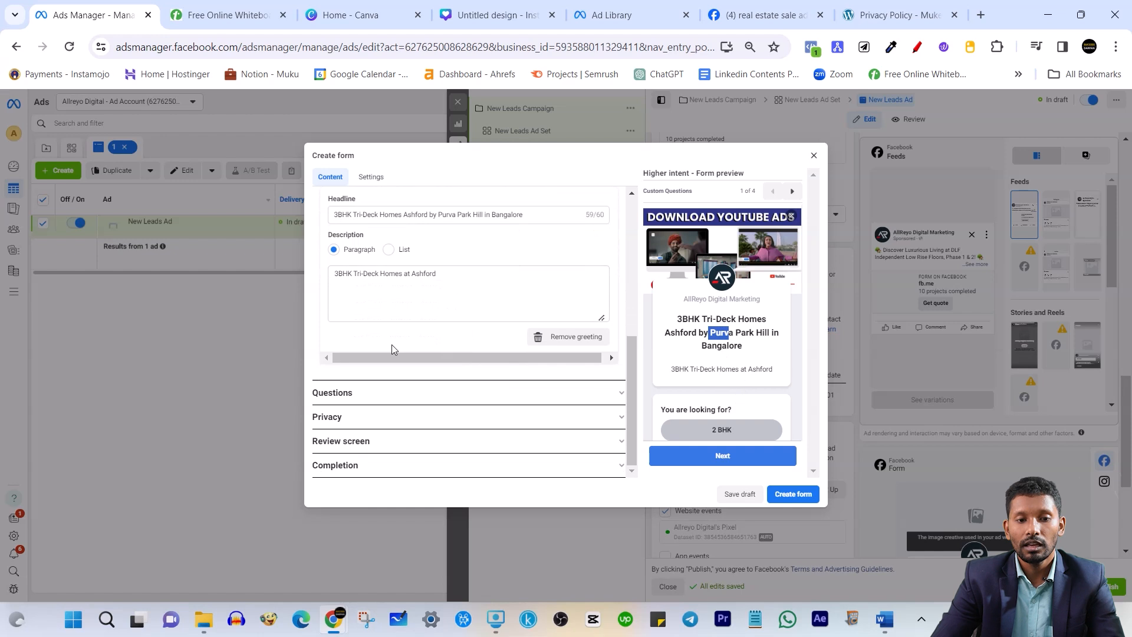
{"action": "left_click", "coordinate": [401, 404]}
{"action": "scroll", "coordinate": [436, 292], "scroll_direction": "up", "scroll_amount": 3}
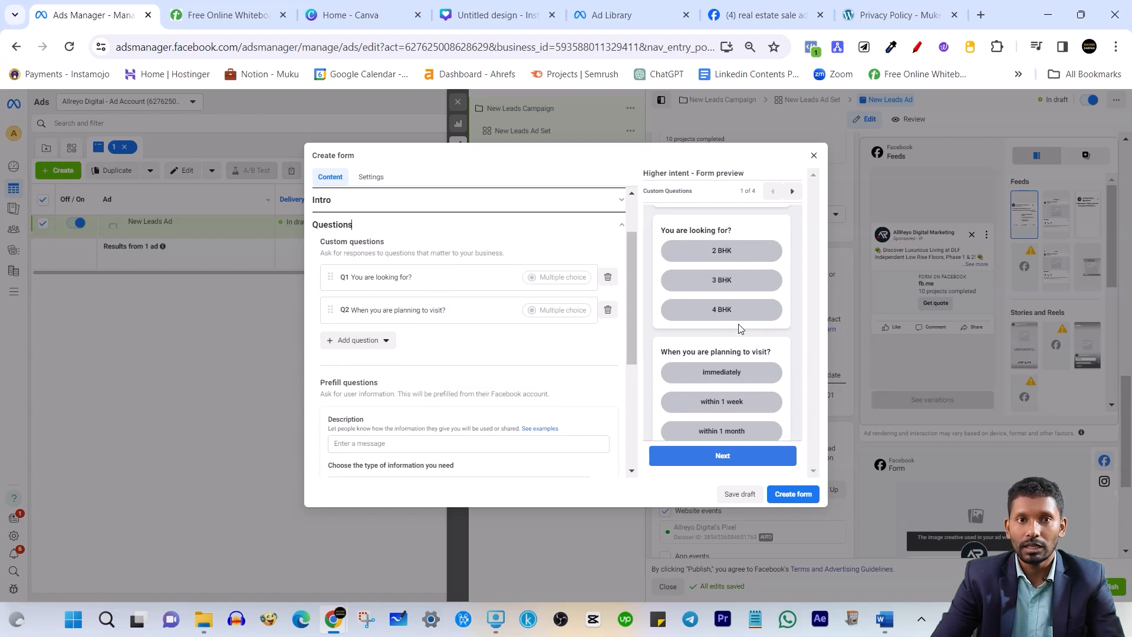
{"action": "scroll", "coordinate": [736, 294], "scroll_direction": "down", "scroll_amount": 1}
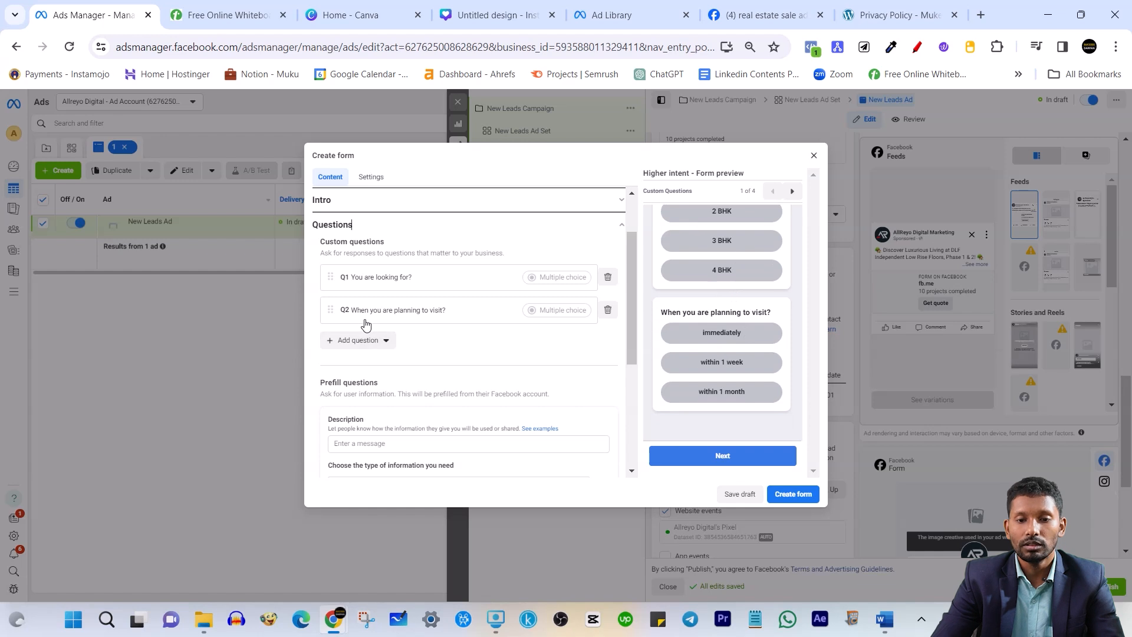
{"action": "scroll", "coordinate": [378, 348], "scroll_direction": "down", "scroll_amount": 3}
{"action": "scroll", "coordinate": [388, 360], "scroll_direction": "down", "scroll_amount": 2}
{"action": "left_click", "coordinate": [412, 424]}
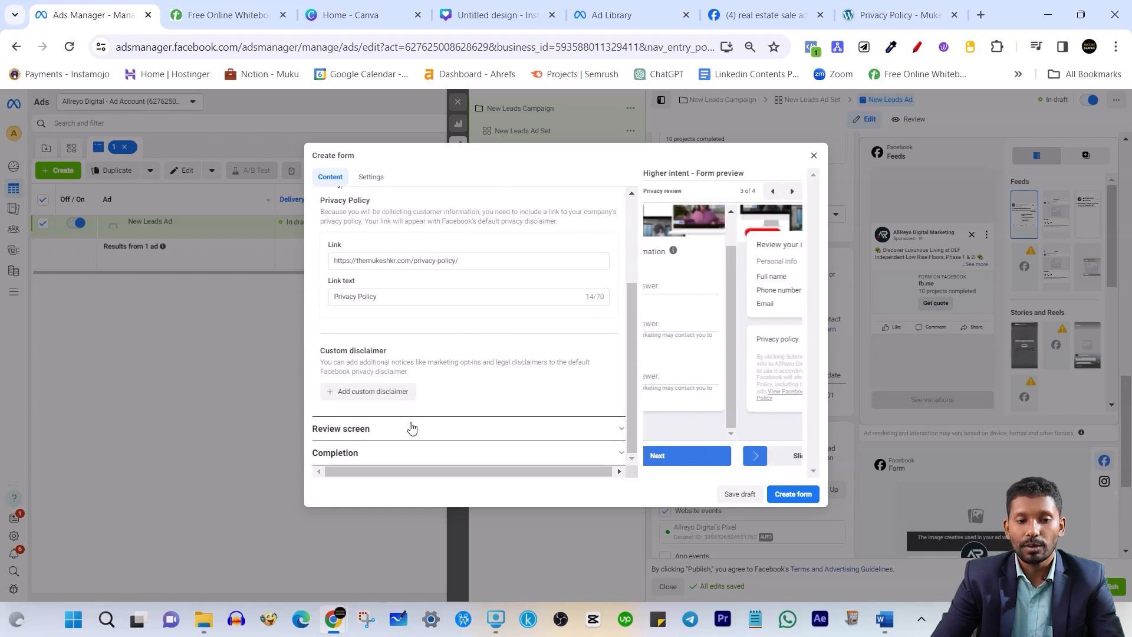
{"action": "left_click", "coordinate": [425, 444]}
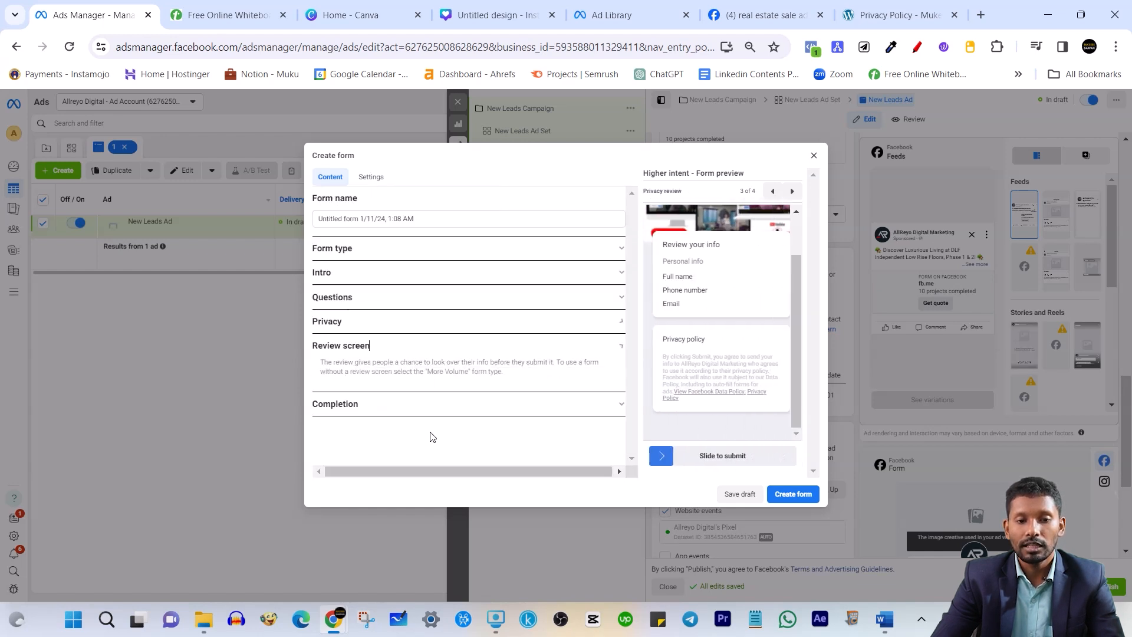
{"action": "left_click", "coordinate": [448, 414]}
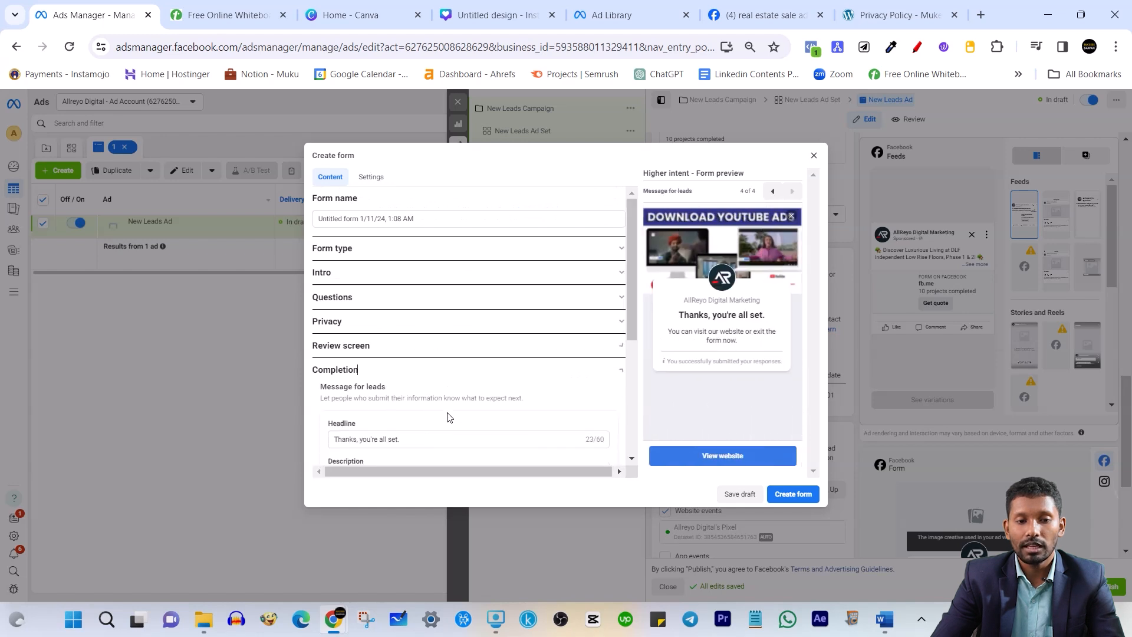
Replace the description ending so it reads '...visit our website and check the project details.'
{"action": "scroll", "coordinate": [443, 416], "scroll_direction": "down", "scroll_amount": 2}
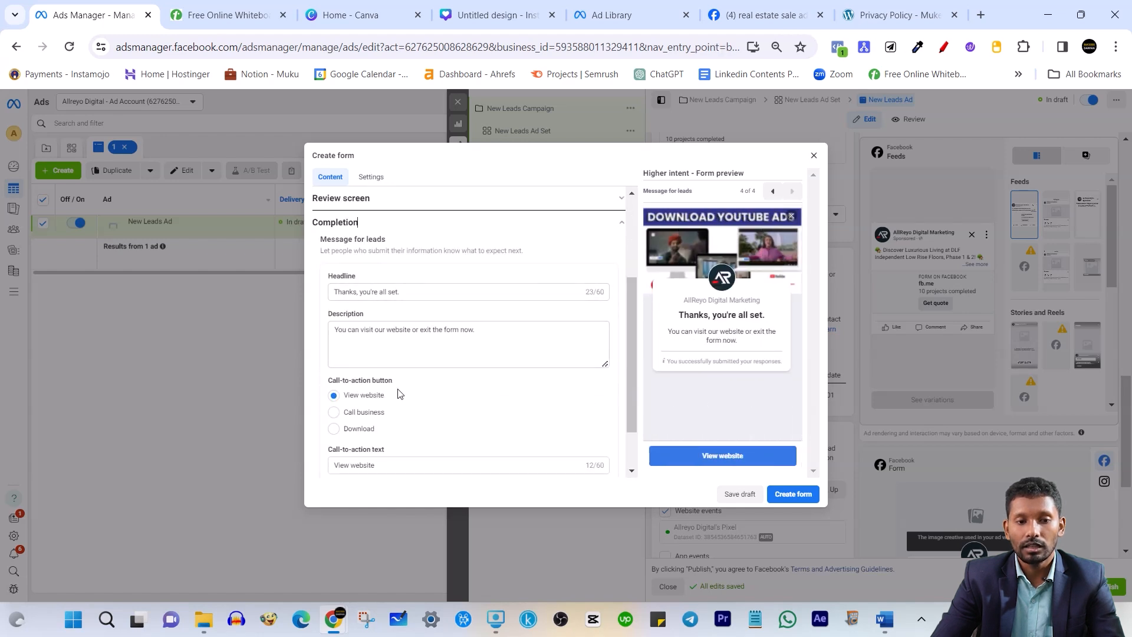
{"action": "scroll", "coordinate": [412, 433], "scroll_direction": "down", "scroll_amount": 1}
{"action": "scroll", "coordinate": [419, 412], "scroll_direction": "up", "scroll_amount": 4}
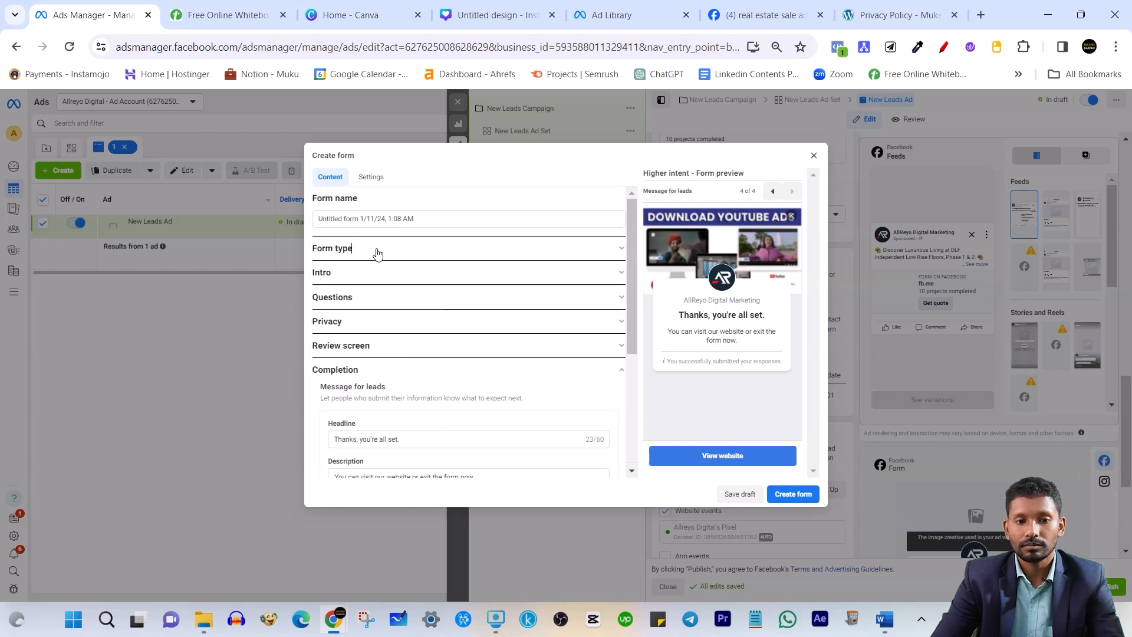
{"action": "scroll", "coordinate": [395, 259], "scroll_direction": "down", "scroll_amount": 4}
{"action": "left_click", "coordinate": [550, 272]}
{"action": "key", "text": "ctrl+shift+Left"}
{"action": "key", "text": "ctrl+shift+Left"}
{"action": "key", "text": "ctrl+shift+Left"}
{"action": "key", "text": "ctrl+shift+Left"}
{"action": "key", "text": "ctrl+shift+Left"}
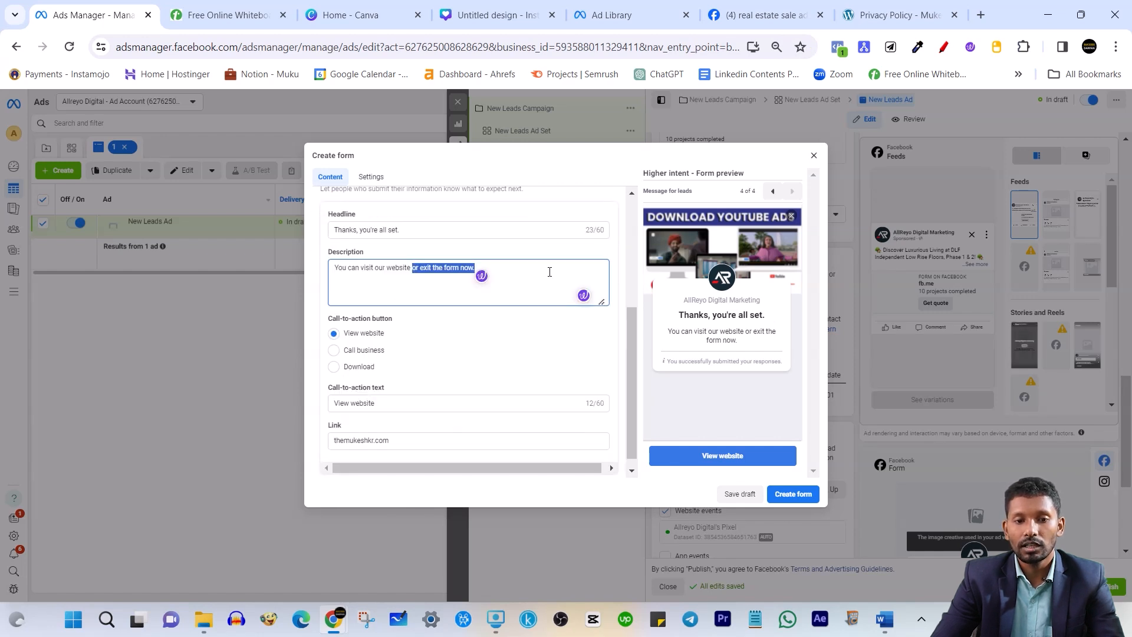
{"action": "key", "text": "BackSpace"}
{"action": "type", "text": "and"}
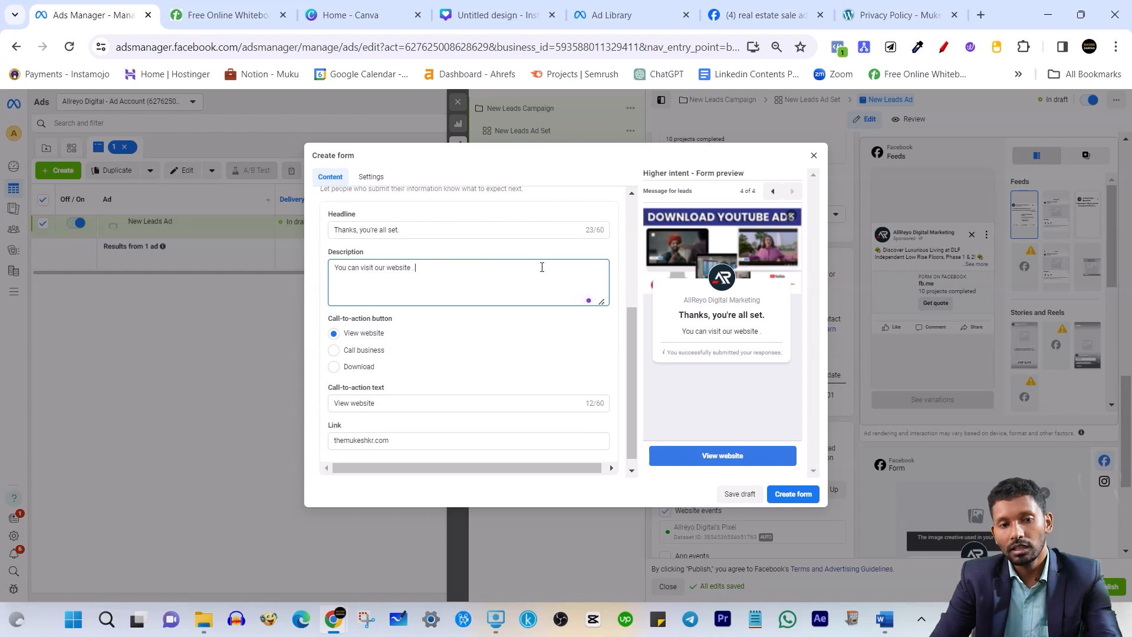
{"action": "type", "text": " cg"}
{"action": "key", "text": "BackSpace"}
{"action": "type", "text": "heck the"}
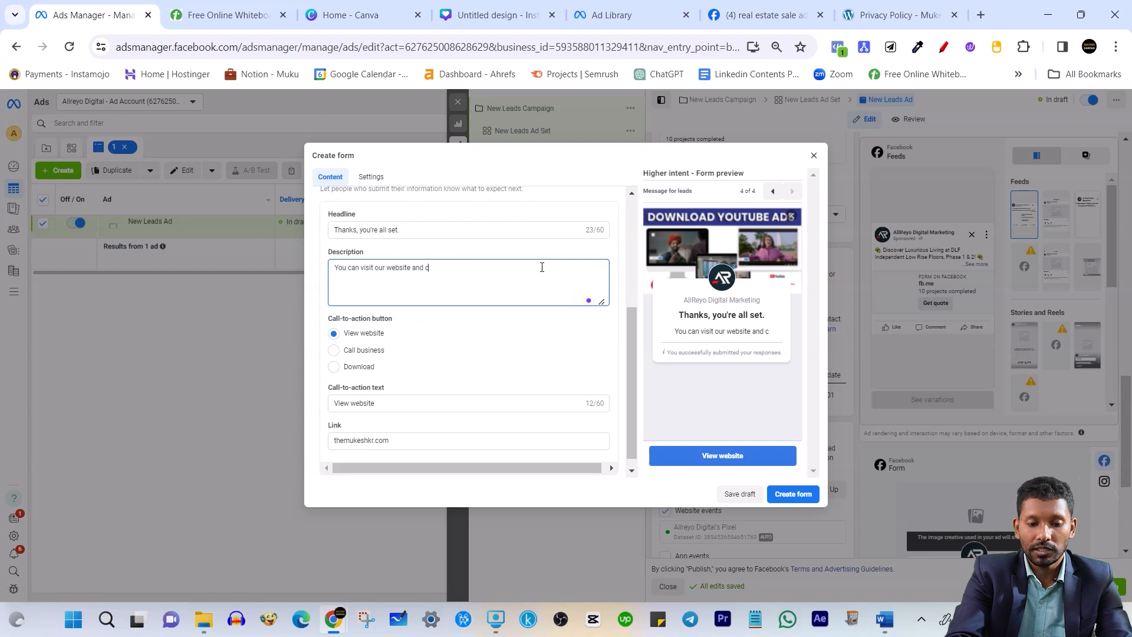
{"action": "type", "text": " p"}
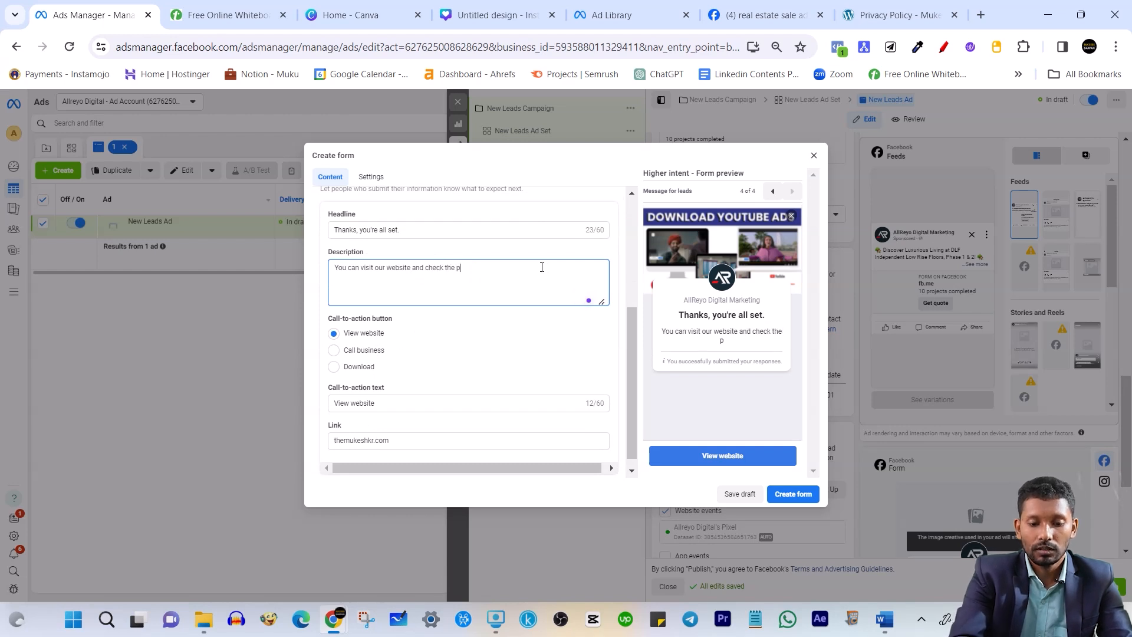
{"action": "type", "text": "roject detai"}
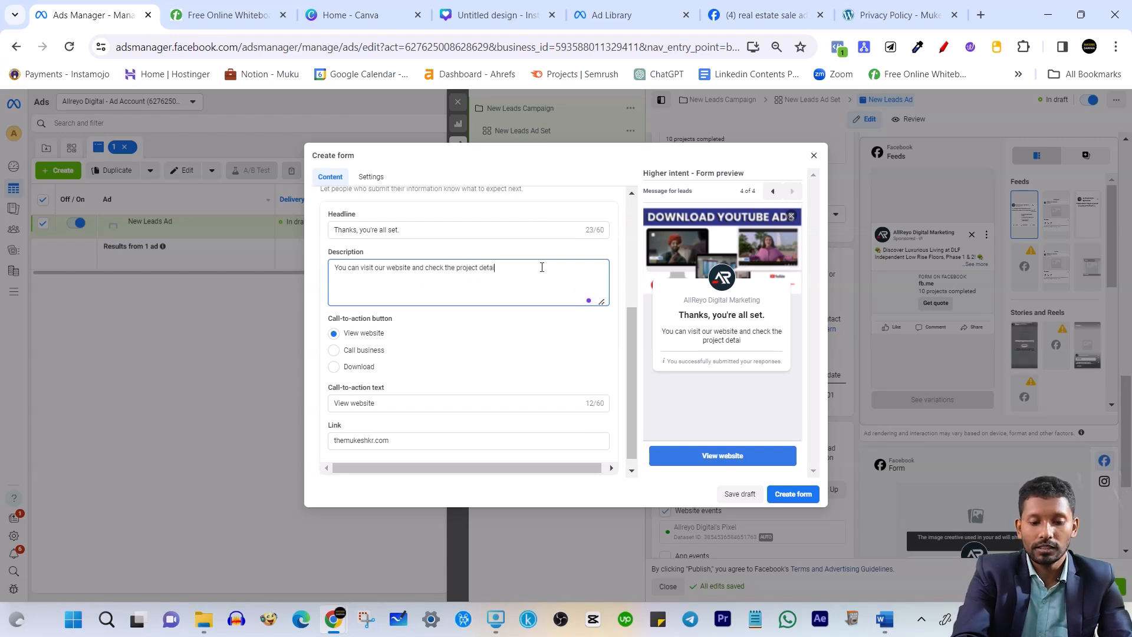
{"action": "type", "text": "ls."}
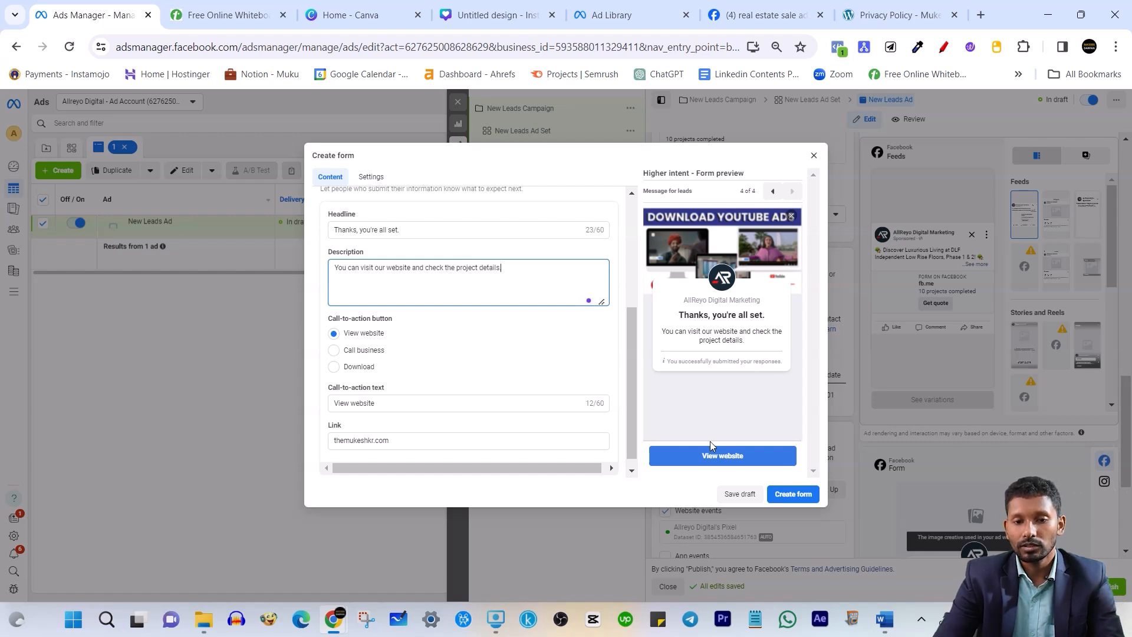
{"action": "scroll", "coordinate": [436, 392], "scroll_direction": "down", "scroll_amount": 1}
{"action": "left_click", "coordinate": [355, 429]}
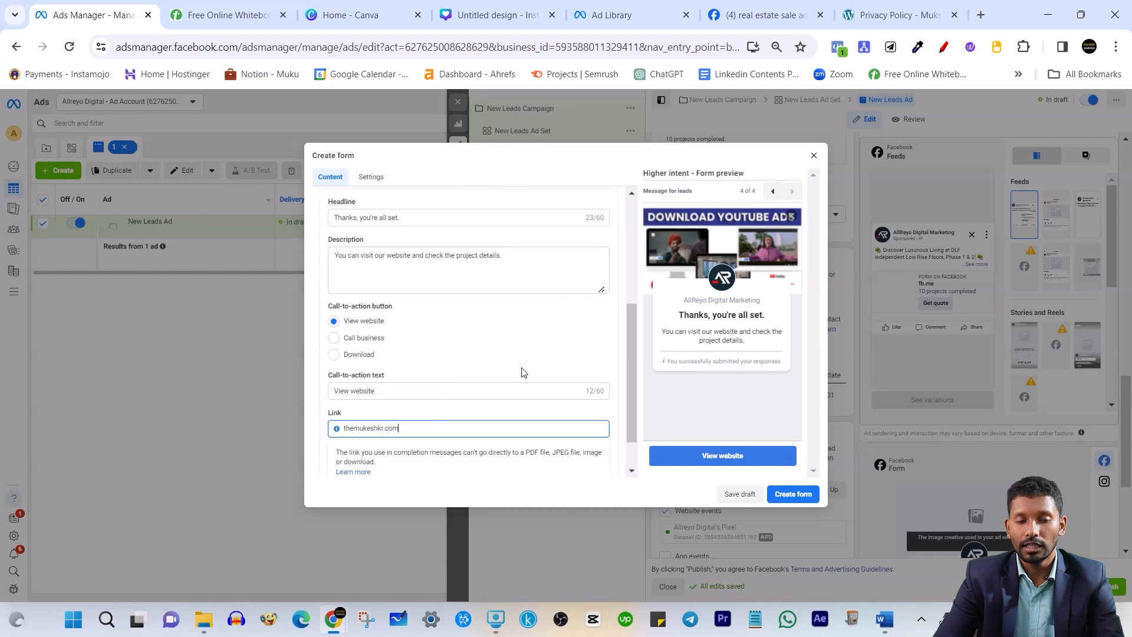
Close the Create form dialog and confirm discarding the unfinished lead form
{"action": "left_click", "coordinate": [814, 155]}
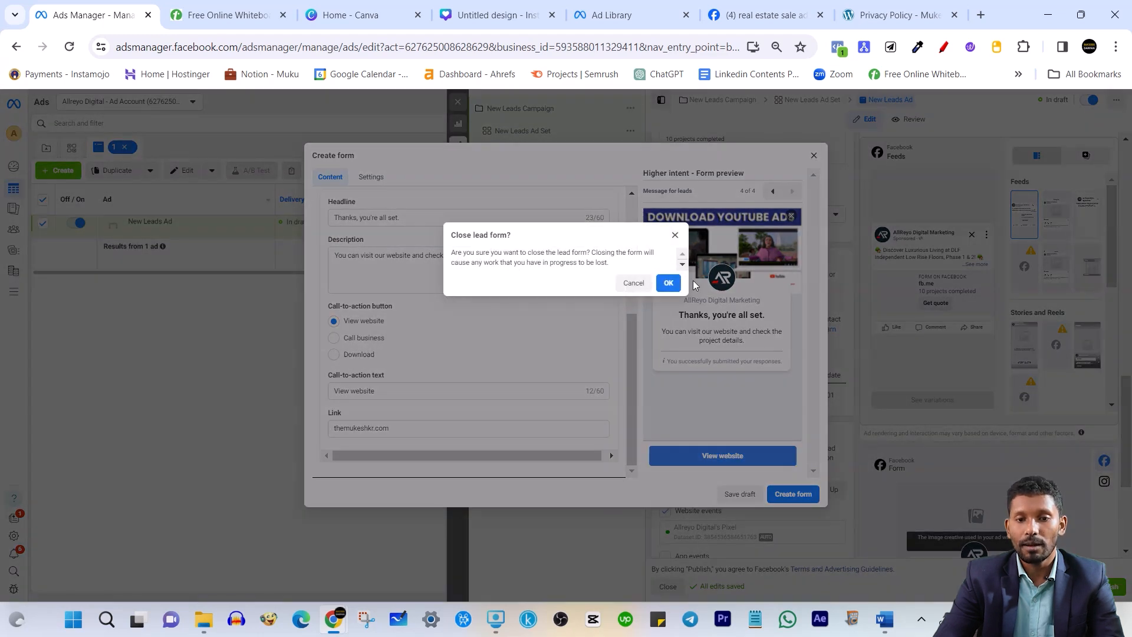
{"action": "left_click", "coordinate": [668, 283]}
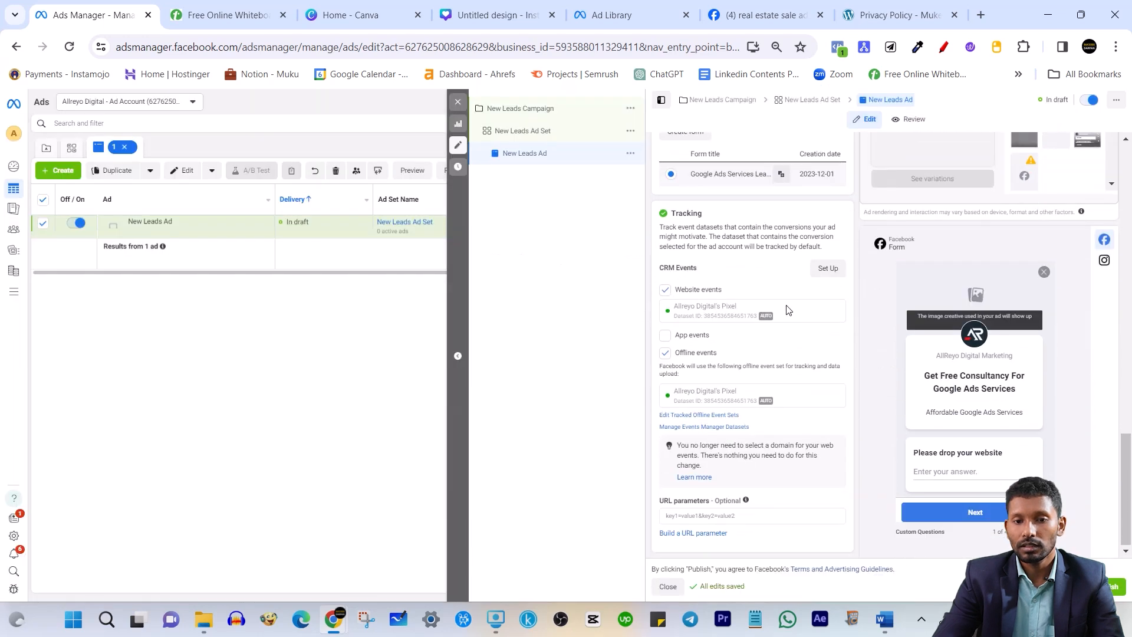
{"action": "scroll", "coordinate": [789, 309], "scroll_direction": "up", "scroll_amount": 2}
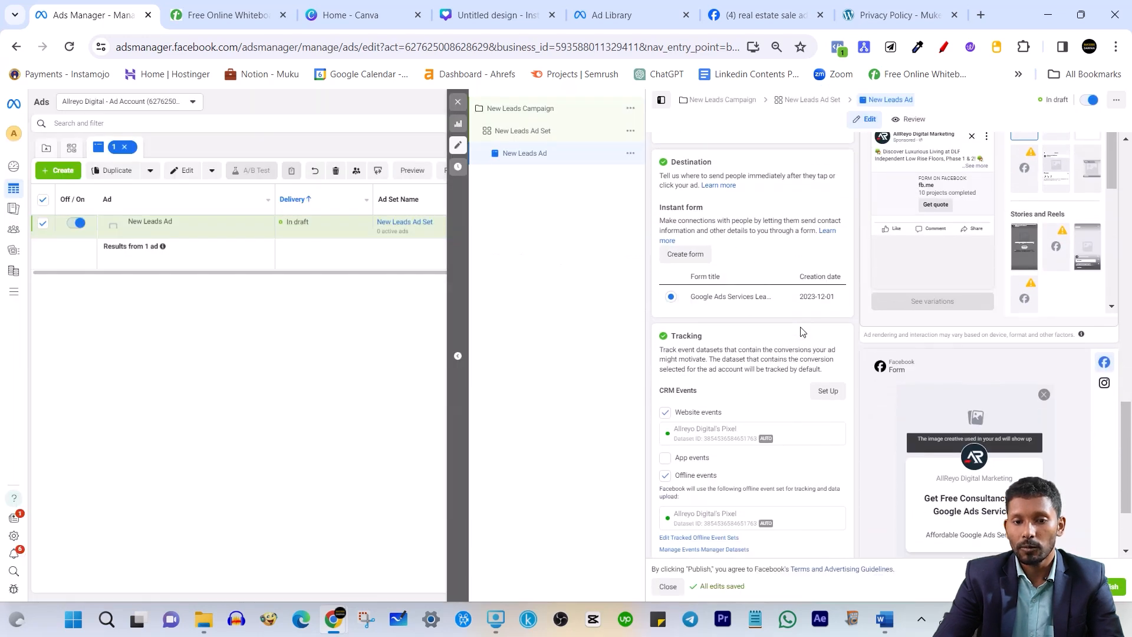
{"action": "scroll", "coordinate": [802, 332], "scroll_direction": "down", "scroll_amount": 1}
{"action": "scroll", "coordinate": [694, 336], "scroll_direction": "down", "scroll_amount": 2}
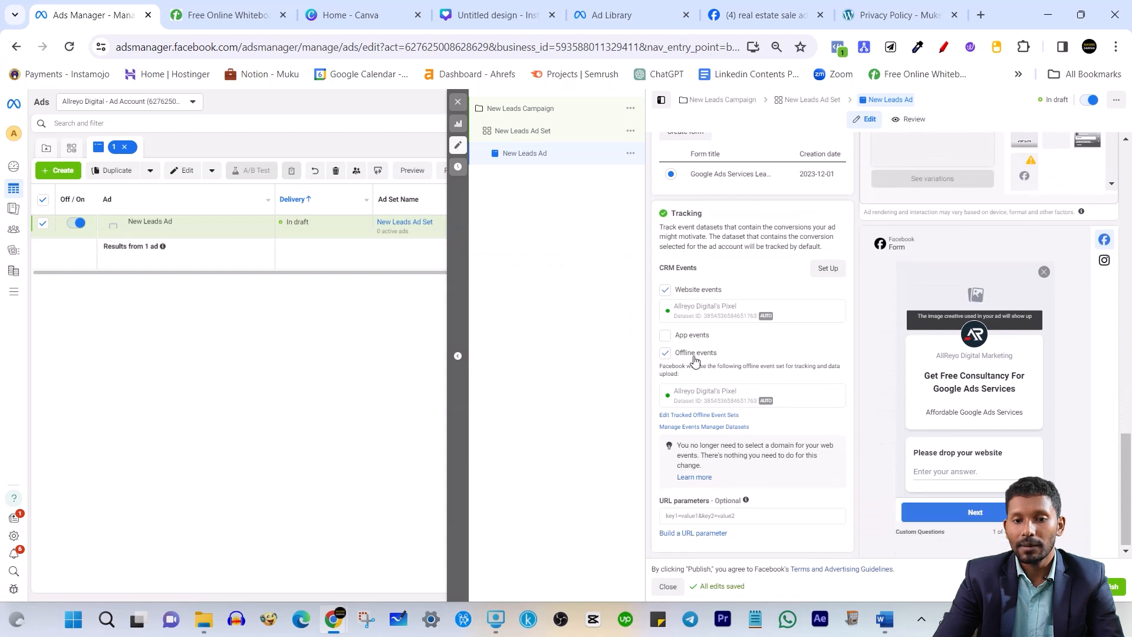
Check the pixel tracking settings and scroll the ad editor back up to Ad setup
{"action": "triple_click", "coordinate": [699, 306]}
{"action": "left_click", "coordinate": [709, 246]}
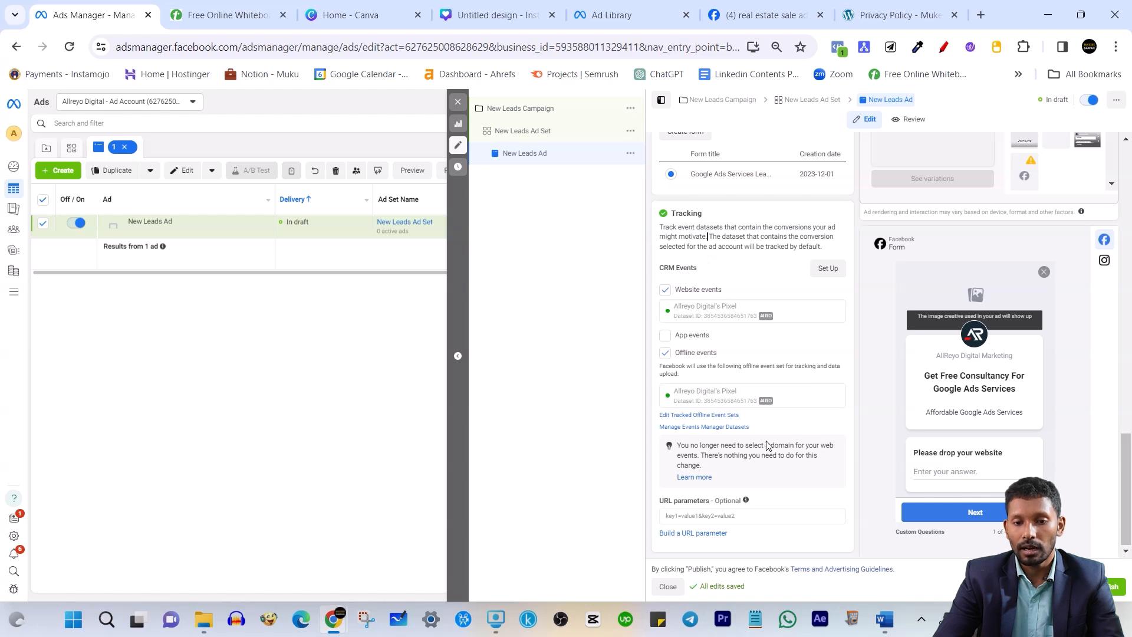
{"action": "scroll", "coordinate": [767, 445], "scroll_direction": "up", "scroll_amount": 8}
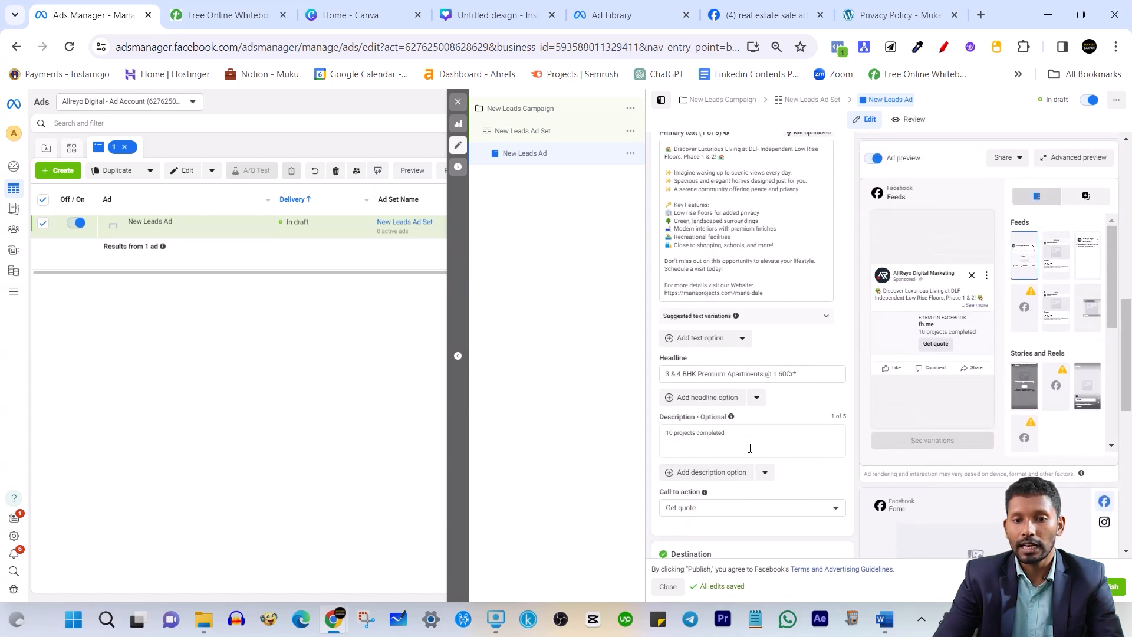
{"action": "scroll", "coordinate": [729, 344], "scroll_direction": "up", "scroll_amount": 5}
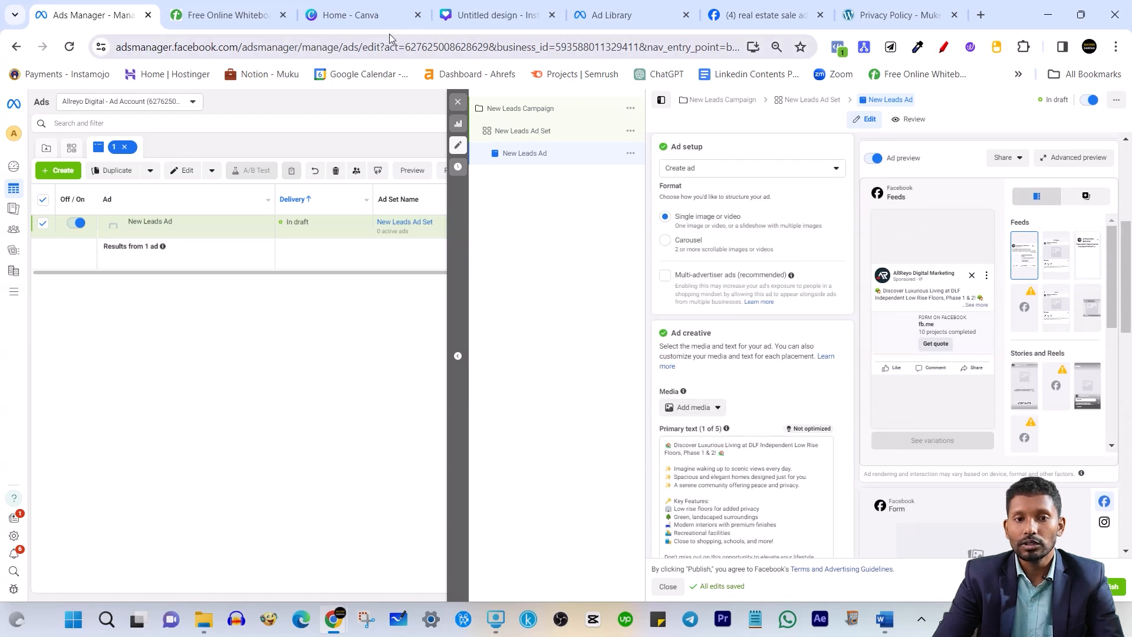
{"action": "left_click", "coordinate": [645, 7]}
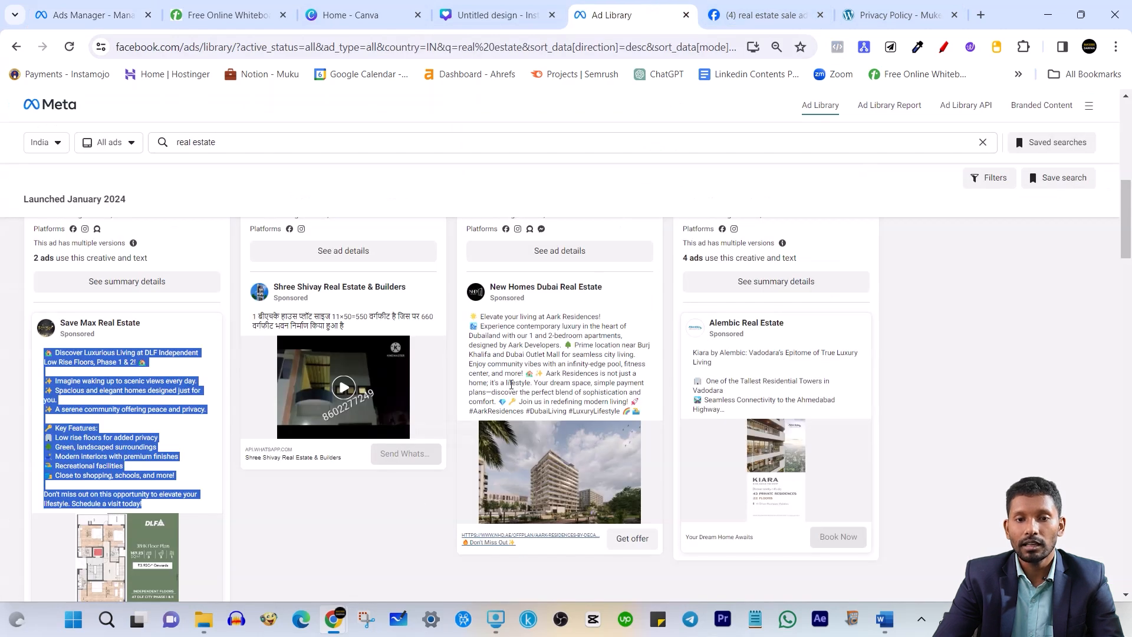
Switch to the blank Canva 'Untitled design' Instagram post
{"action": "left_click", "coordinate": [487, 6]}
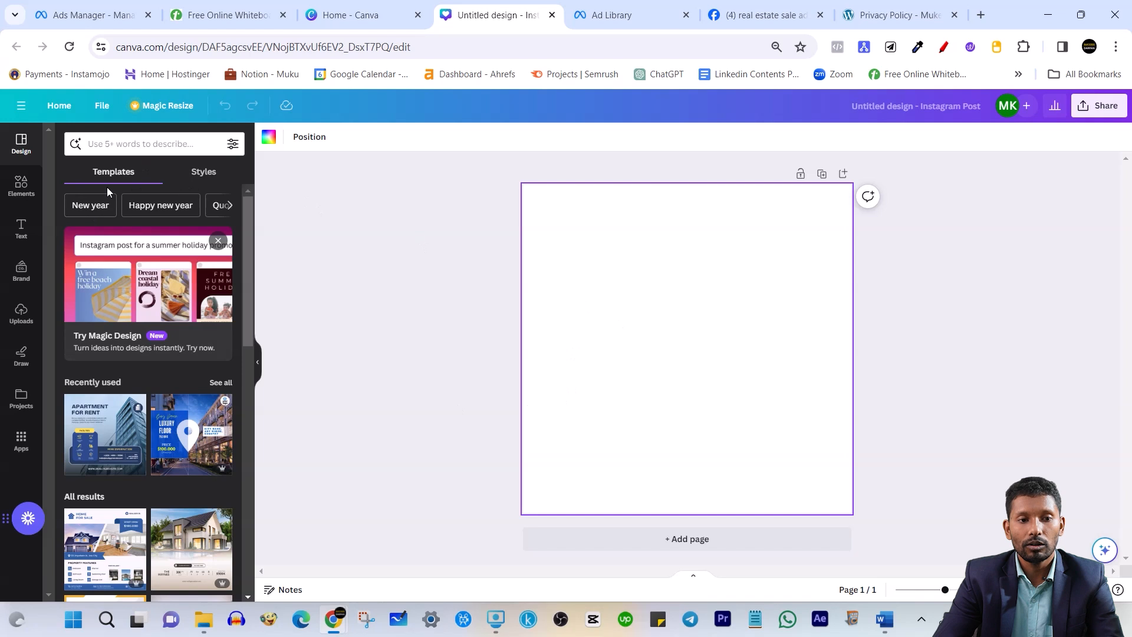
Search templates for 'real estate' and apply Own Your Dream Home to page 1
{"action": "left_click", "coordinate": [169, 143]}
{"action": "type", "text": "rea"}
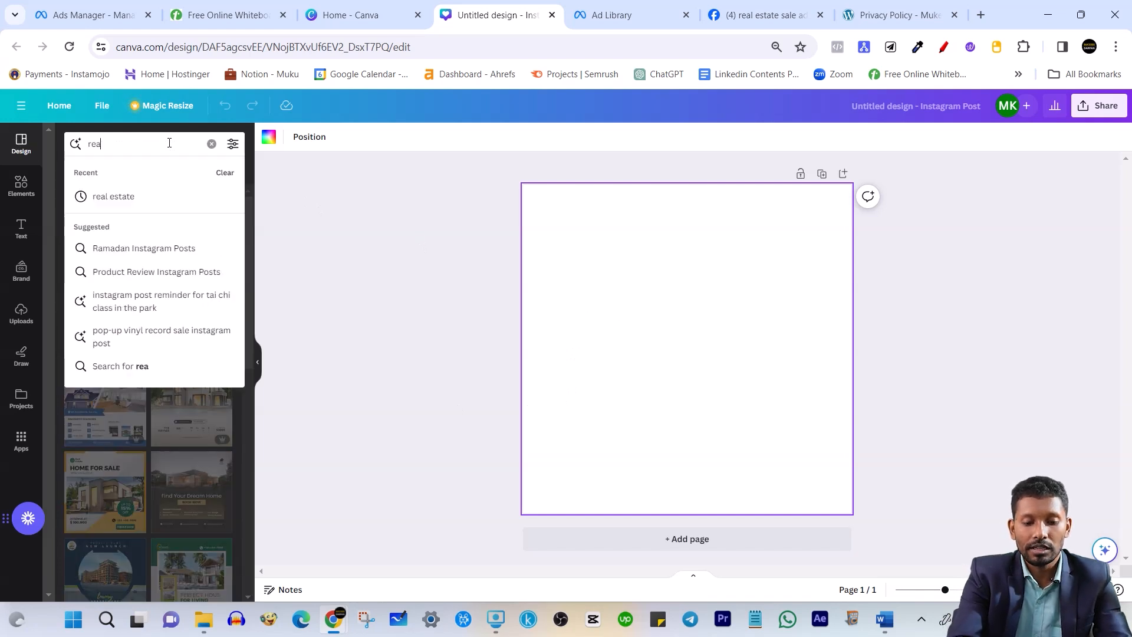
{"action": "type", "text": "l estate"}
{"action": "key", "text": "Return"}
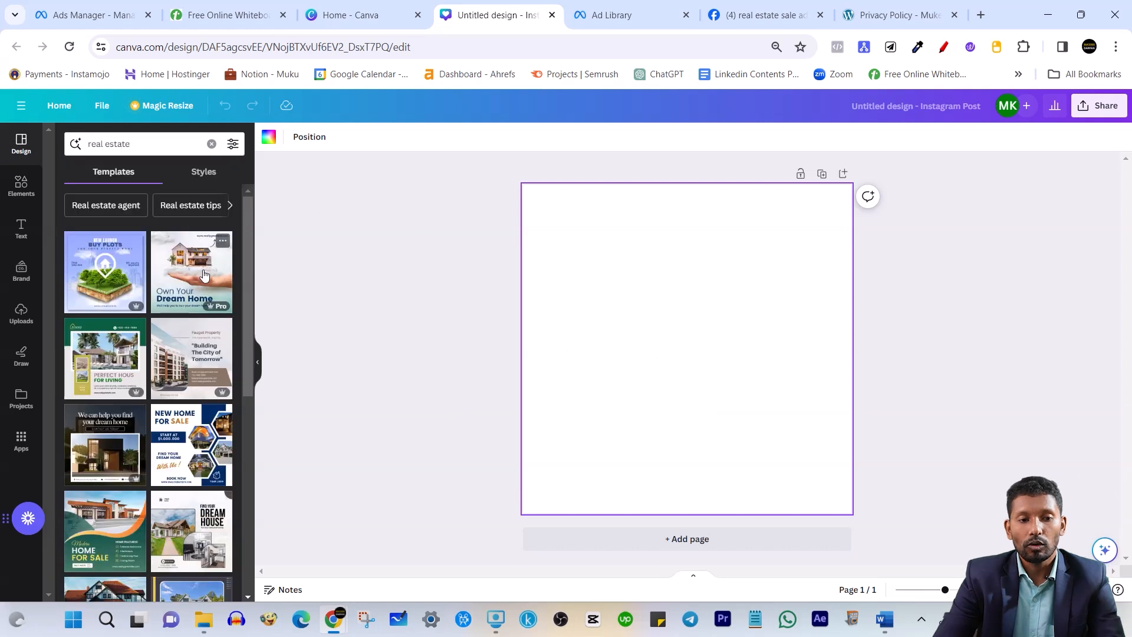
{"action": "left_click", "coordinate": [177, 288]}
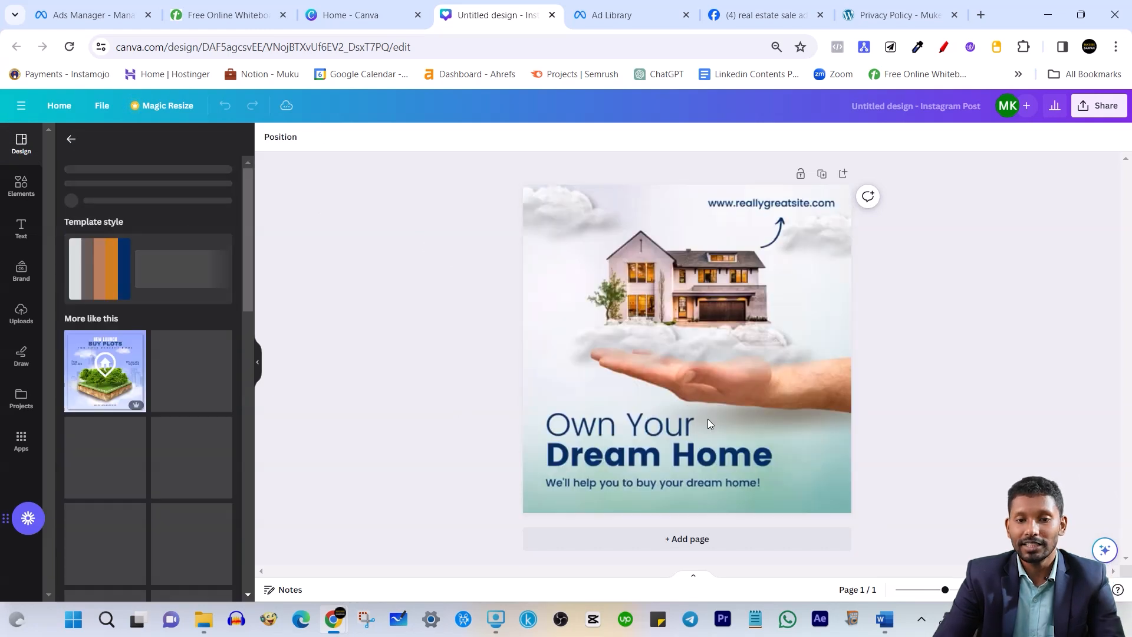
{"action": "left_click", "coordinate": [718, 296]}
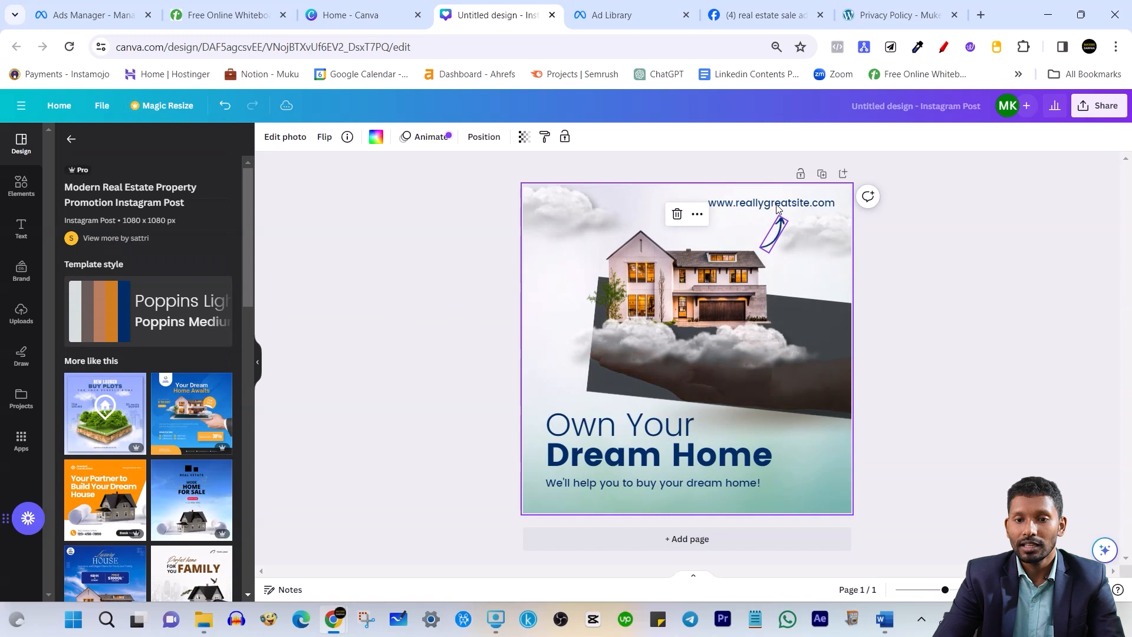
{"action": "left_click", "coordinate": [789, 206]}
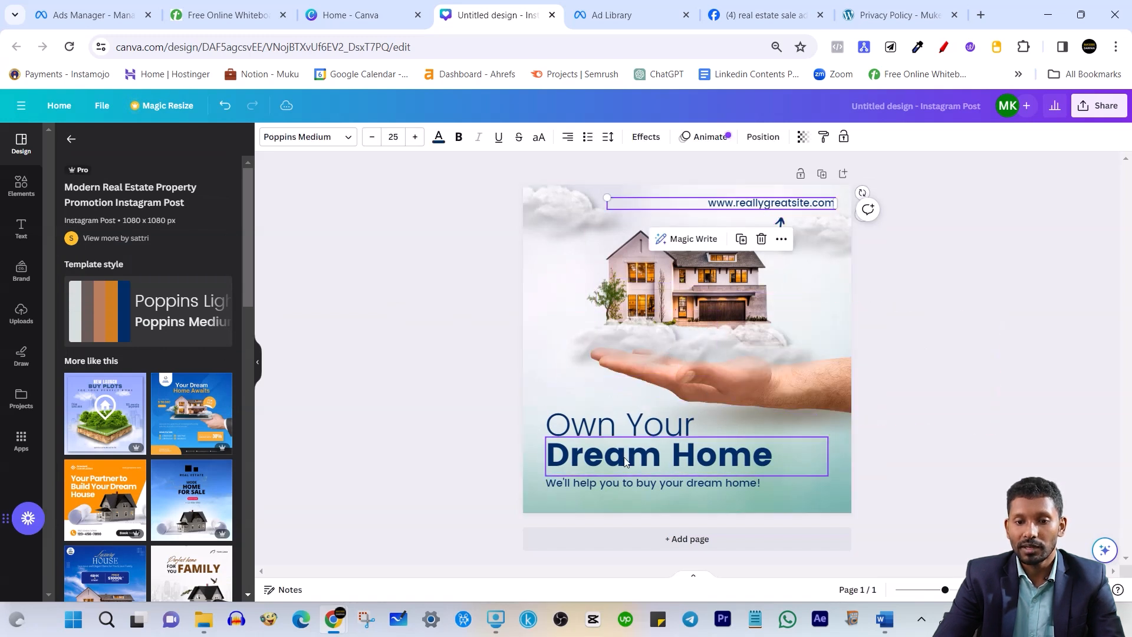
{"action": "left_click", "coordinate": [942, 363]}
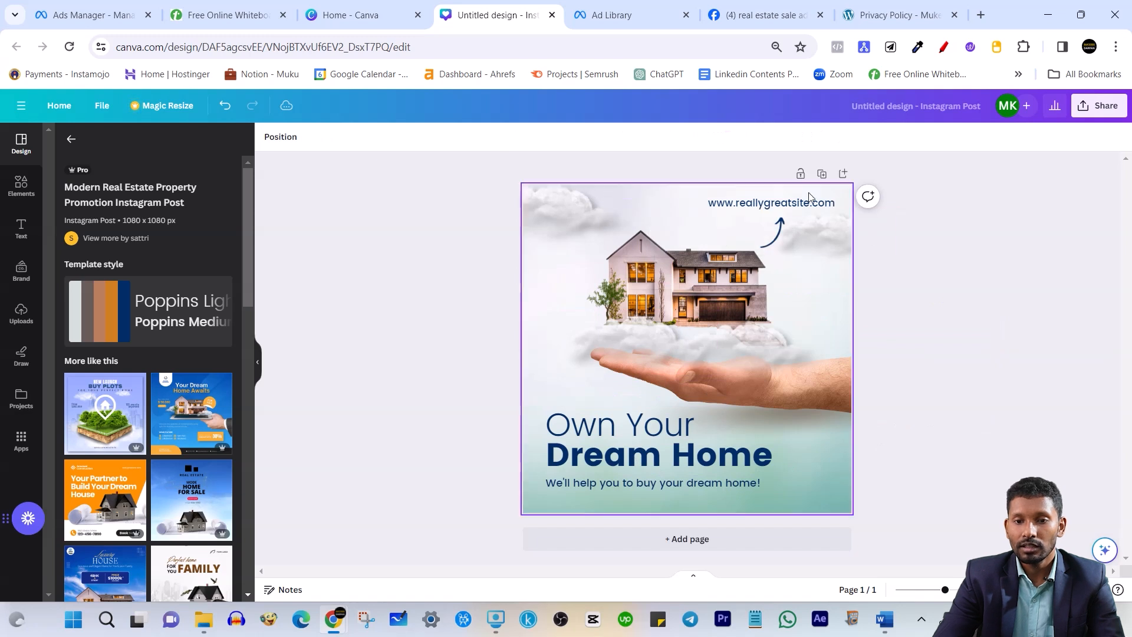
Duplicate the page and apply the Modern Home For Sale template to page 2
{"action": "left_click", "coordinate": [822, 174]}
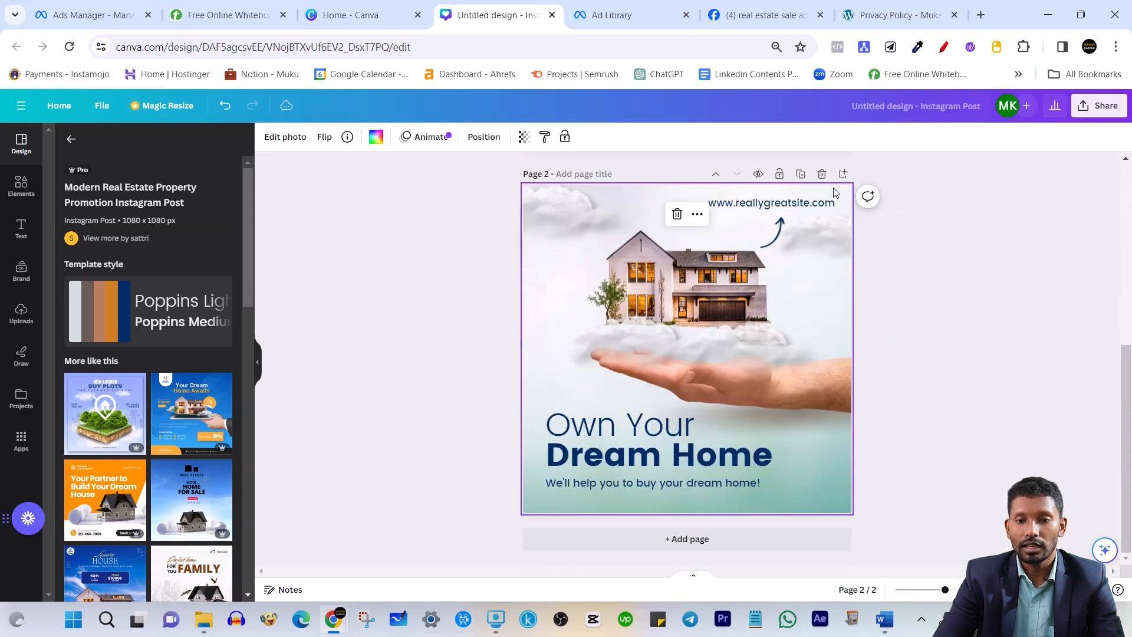
{"action": "scroll", "coordinate": [144, 433], "scroll_direction": "down", "scroll_amount": 5}
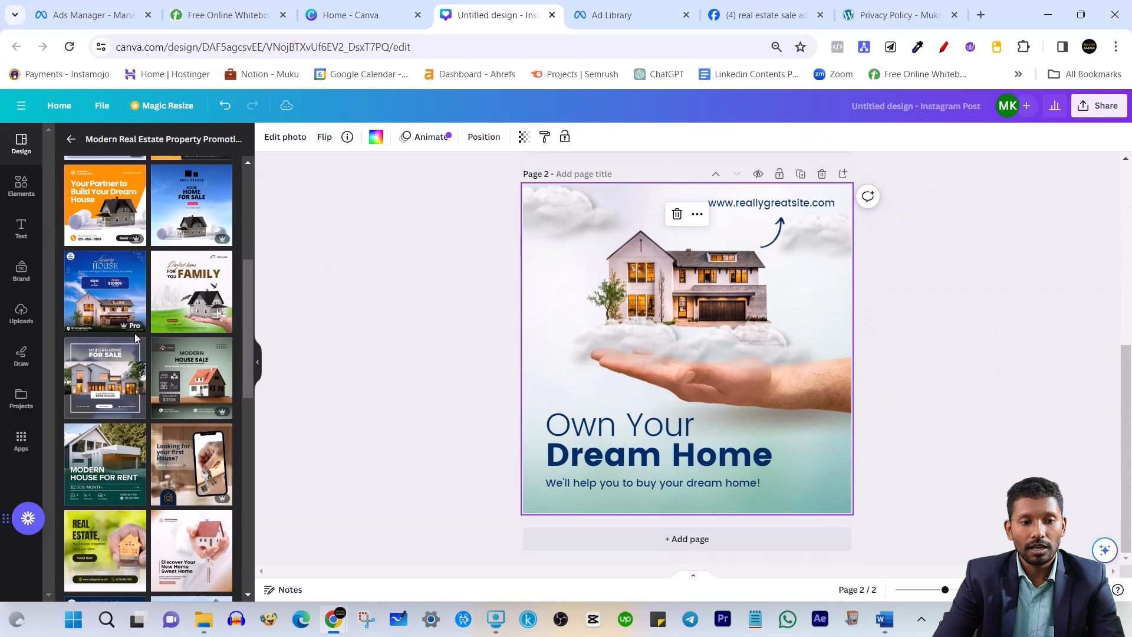
{"action": "left_click", "coordinate": [121, 393]}
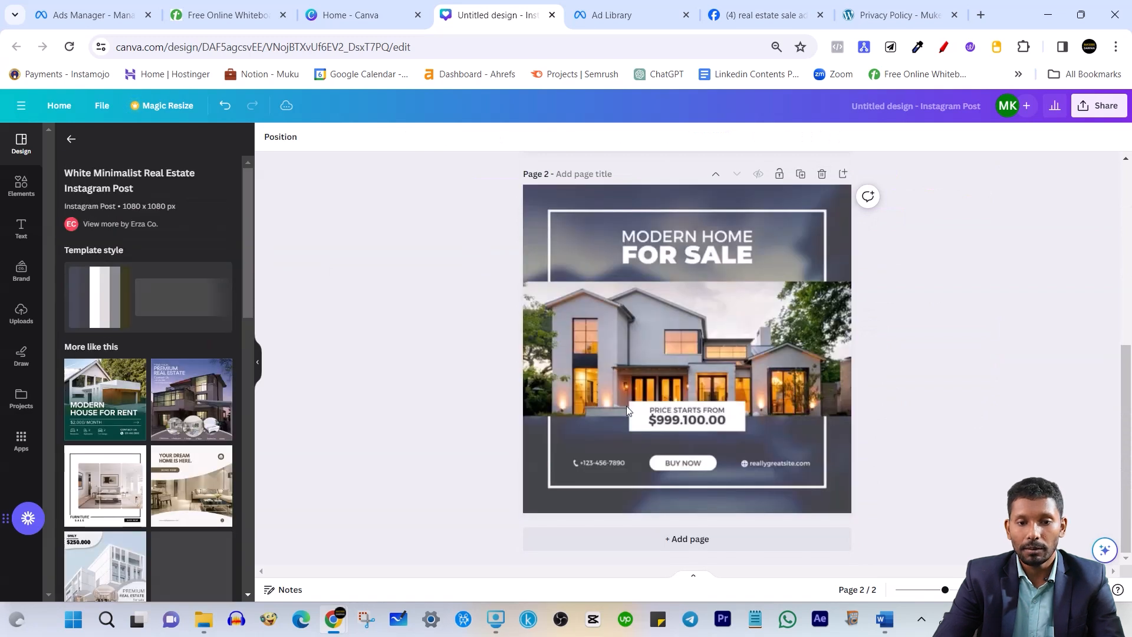
Add a third page with the We Design Your New Home template
{"action": "left_click", "coordinate": [662, 539]}
{"action": "scroll", "coordinate": [223, 368], "scroll_direction": "down", "scroll_amount": 5}
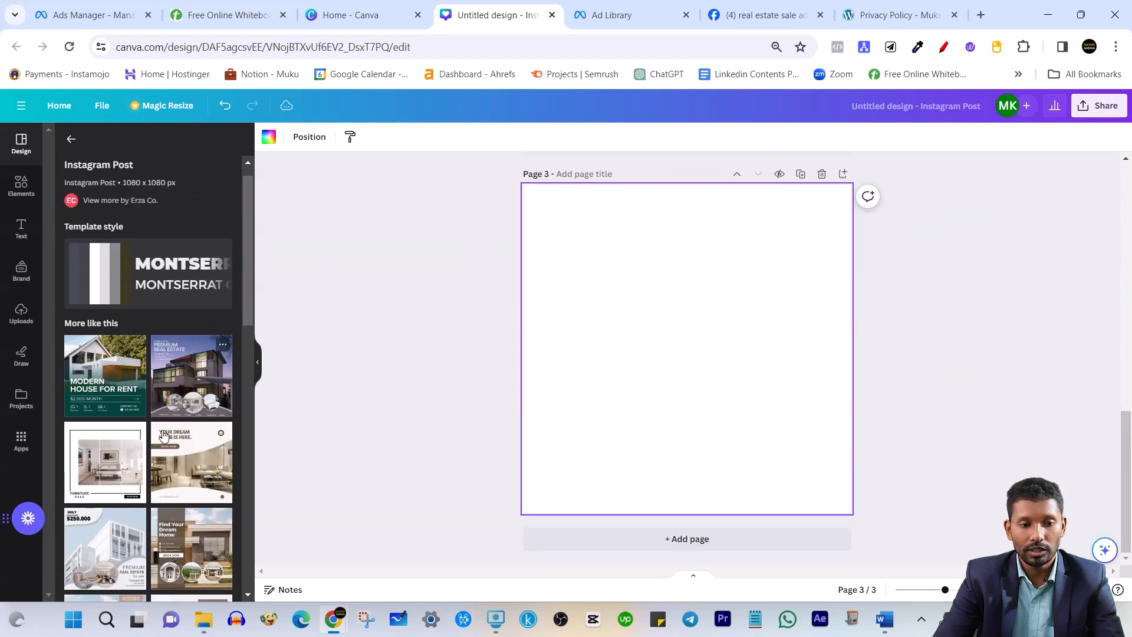
{"action": "left_click", "coordinate": [222, 343]}
{"action": "left_click", "coordinate": [737, 352]}
{"action": "left_click", "coordinate": [710, 334]}
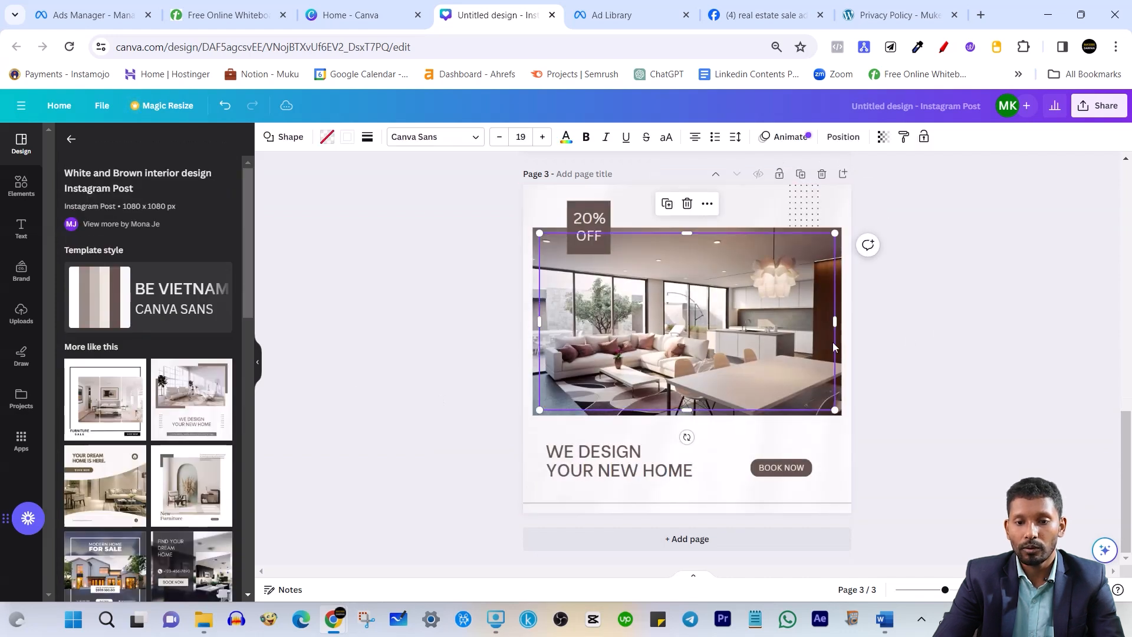
{"action": "left_click", "coordinate": [971, 335]}
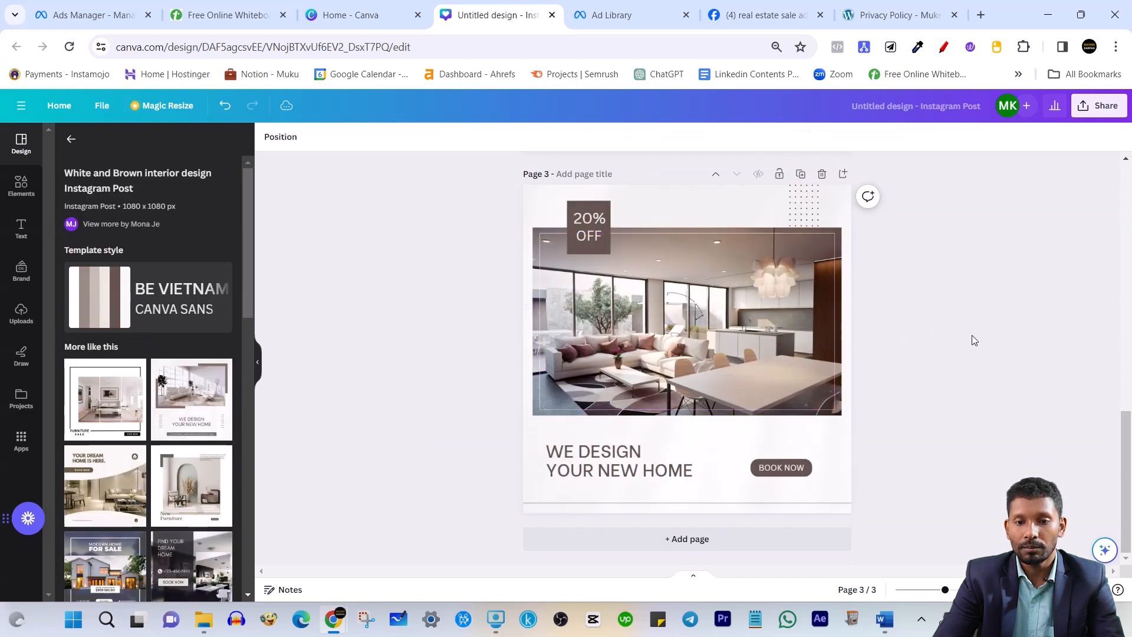
Add a fourth page with the Interior Furniture template and review all four pages
{"action": "left_click", "coordinate": [692, 540]}
{"action": "scroll", "coordinate": [213, 430], "scroll_direction": "down", "scroll_amount": 10}
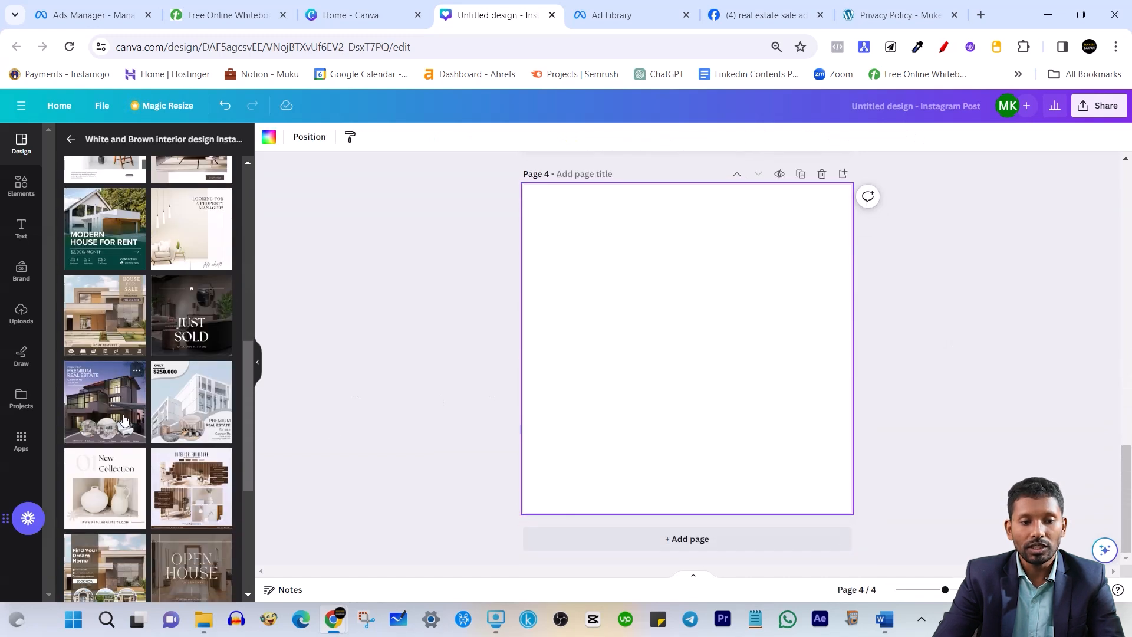
{"action": "scroll", "coordinate": [112, 490], "scroll_direction": "down", "scroll_amount": 2}
{"action": "left_click", "coordinate": [192, 290]}
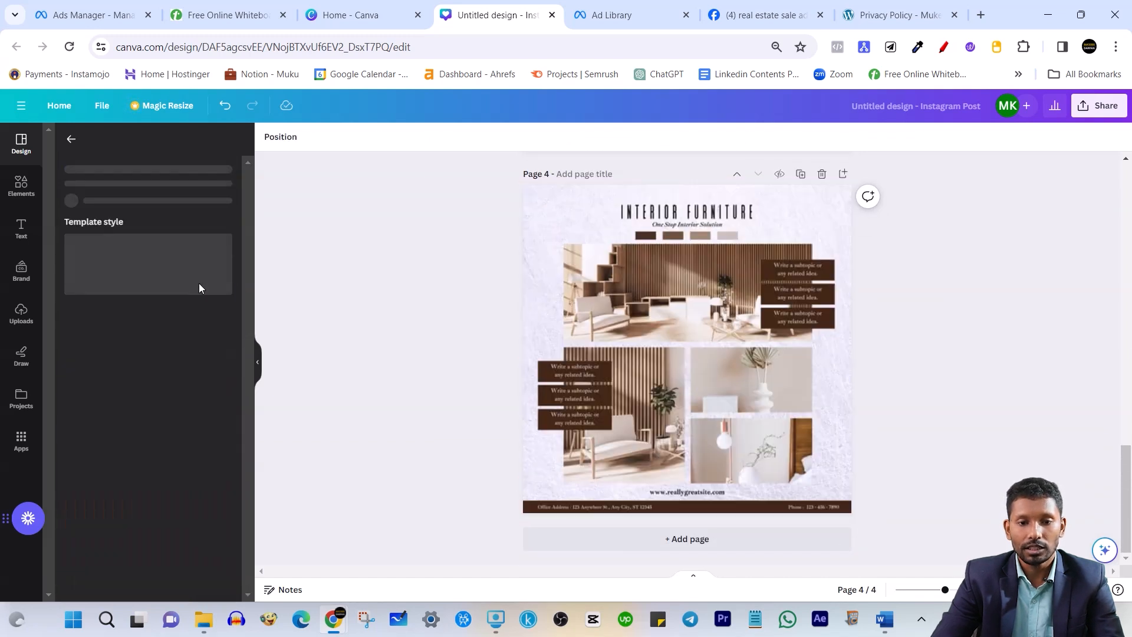
{"action": "left_click", "coordinate": [751, 386]}
{"action": "left_click", "coordinate": [967, 367]}
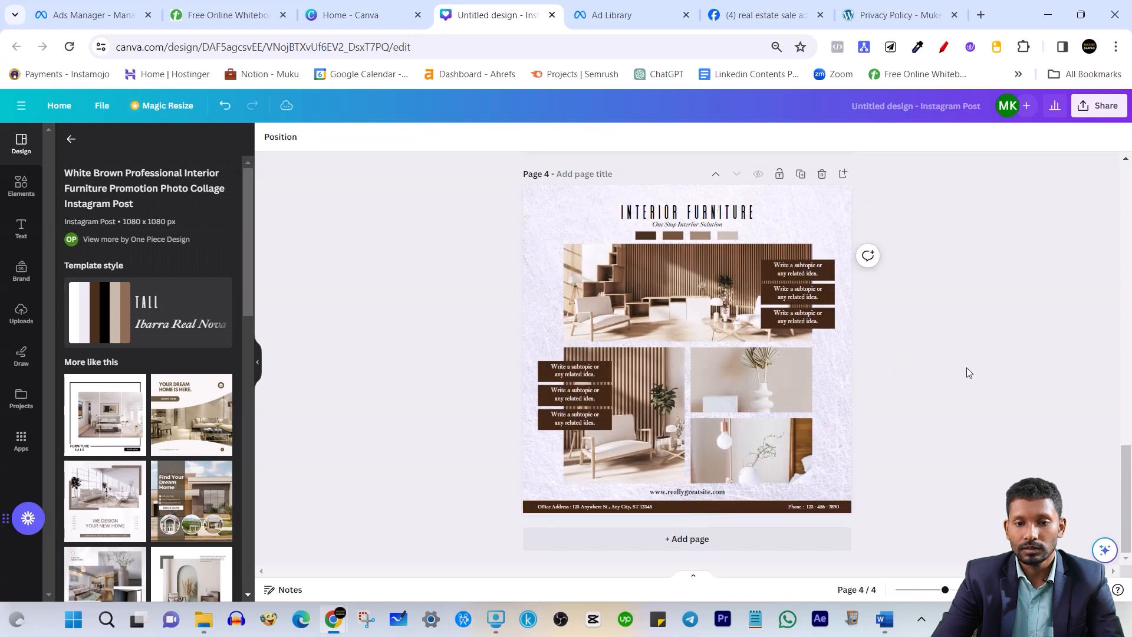
{"action": "scroll", "coordinate": [201, 407], "scroll_direction": "down", "scroll_amount": 6}
{"action": "scroll", "coordinate": [371, 406], "scroll_direction": "up", "scroll_amount": 2}
{"action": "scroll", "coordinate": [372, 405], "scroll_direction": "up", "scroll_amount": 4}
{"action": "scroll", "coordinate": [200, 389], "scroll_direction": "up", "scroll_amount": 7}
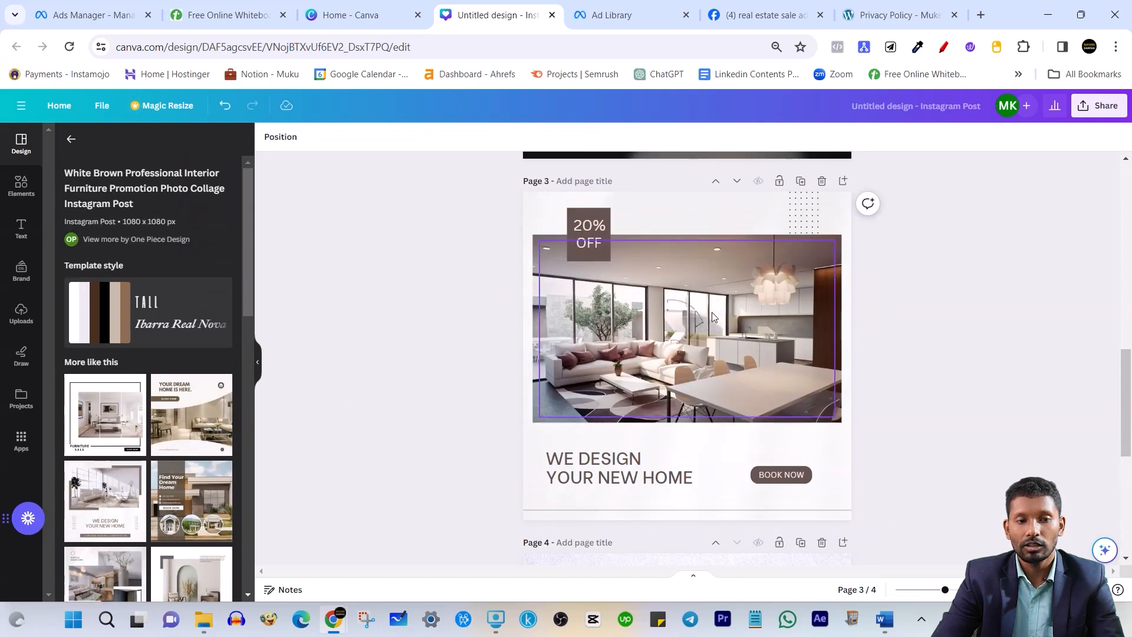
{"action": "scroll", "coordinate": [679, 339], "scroll_direction": "up", "scroll_amount": 12}
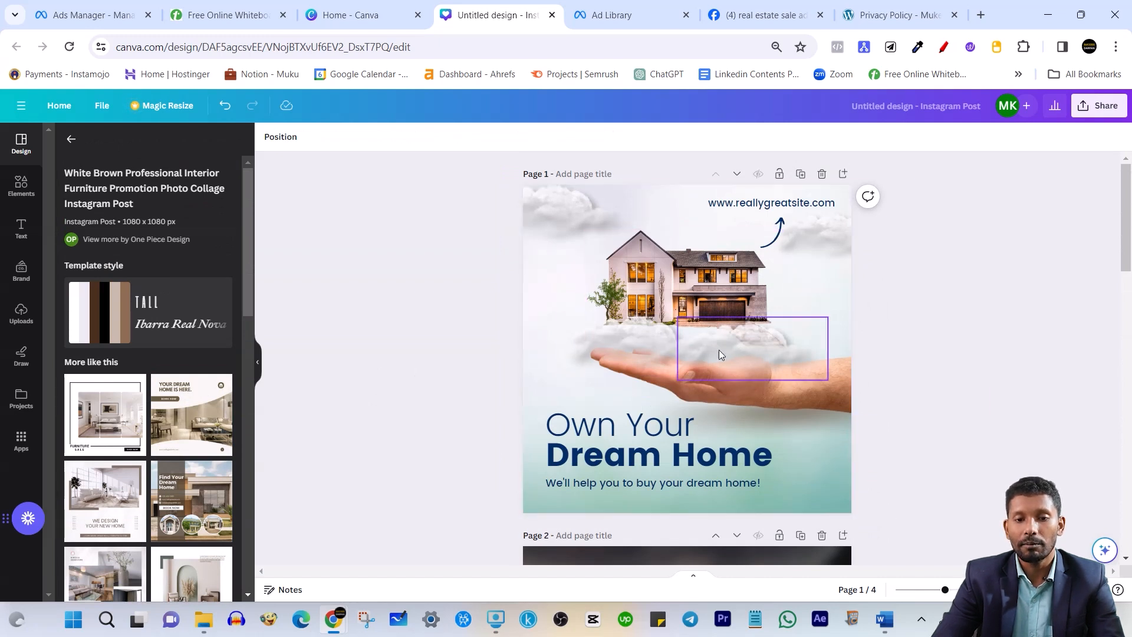
{"action": "scroll", "coordinate": [689, 462], "scroll_direction": "down", "scroll_amount": 1}
{"action": "scroll", "coordinate": [719, 307], "scroll_direction": "up", "scroll_amount": 1}
{"action": "scroll", "coordinate": [766, 318], "scroll_direction": "down", "scroll_amount": 2}
{"action": "scroll", "coordinate": [675, 334], "scroll_direction": "up", "scroll_amount": 2}
{"action": "scroll", "coordinate": [686, 354], "scroll_direction": "down", "scroll_amount": 5}
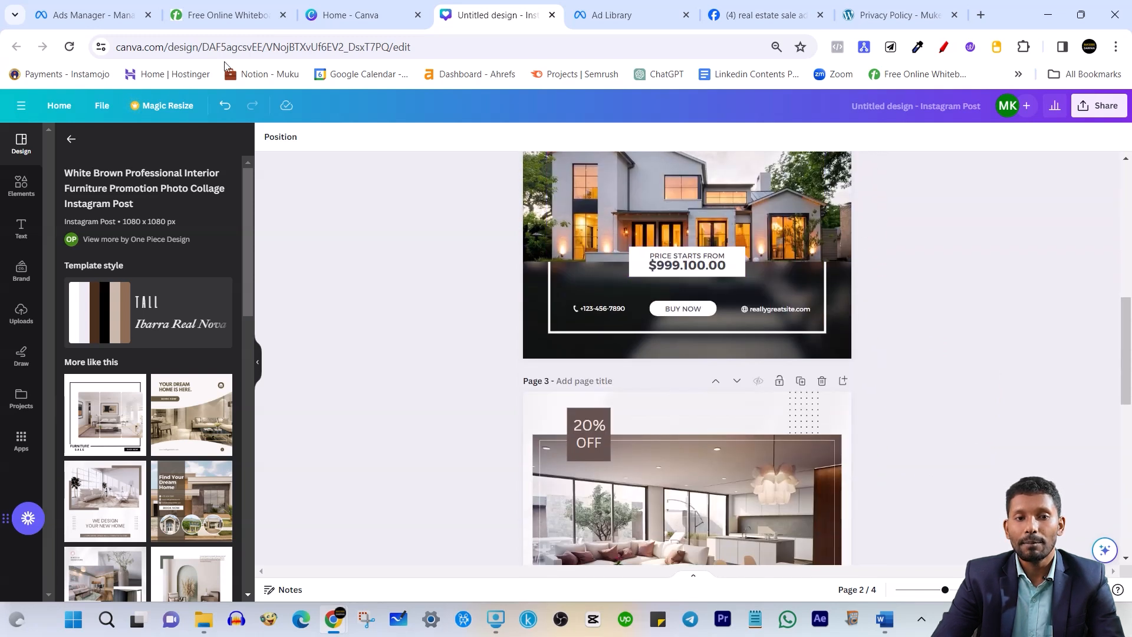
{"action": "left_click", "coordinate": [351, 14]}
Add the untitled dark AR logo image as the ad's media, accepting default crops and Advantage+ optimizations
{"action": "left_click", "coordinate": [109, 14]}
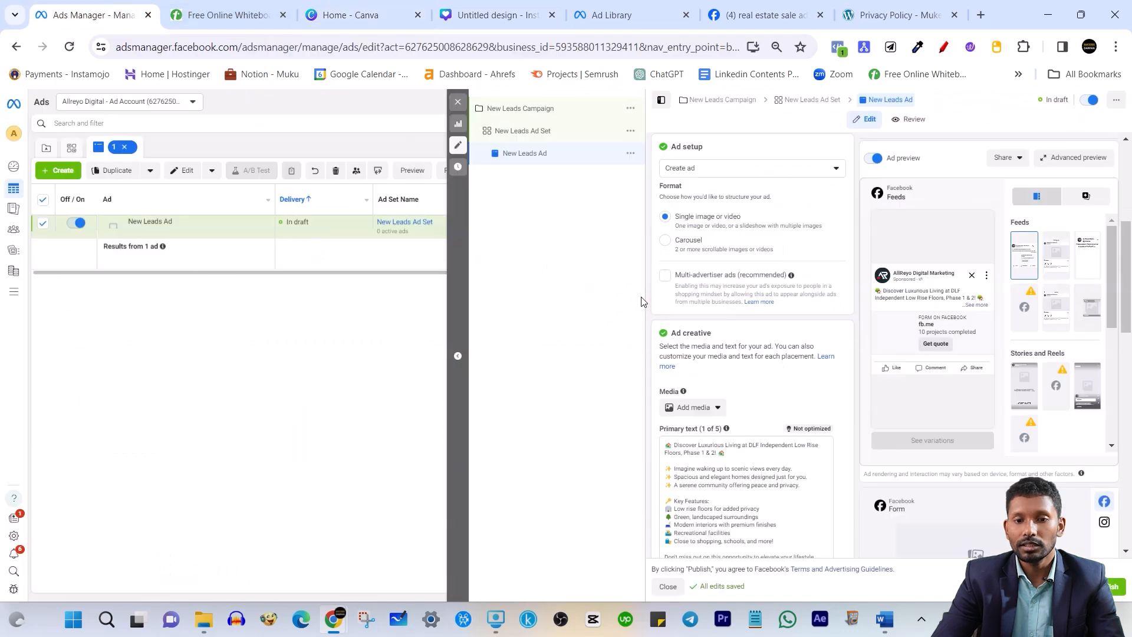
{"action": "scroll", "coordinate": [719, 232], "scroll_direction": "down", "scroll_amount": 1}
{"action": "left_click", "coordinate": [691, 334]}
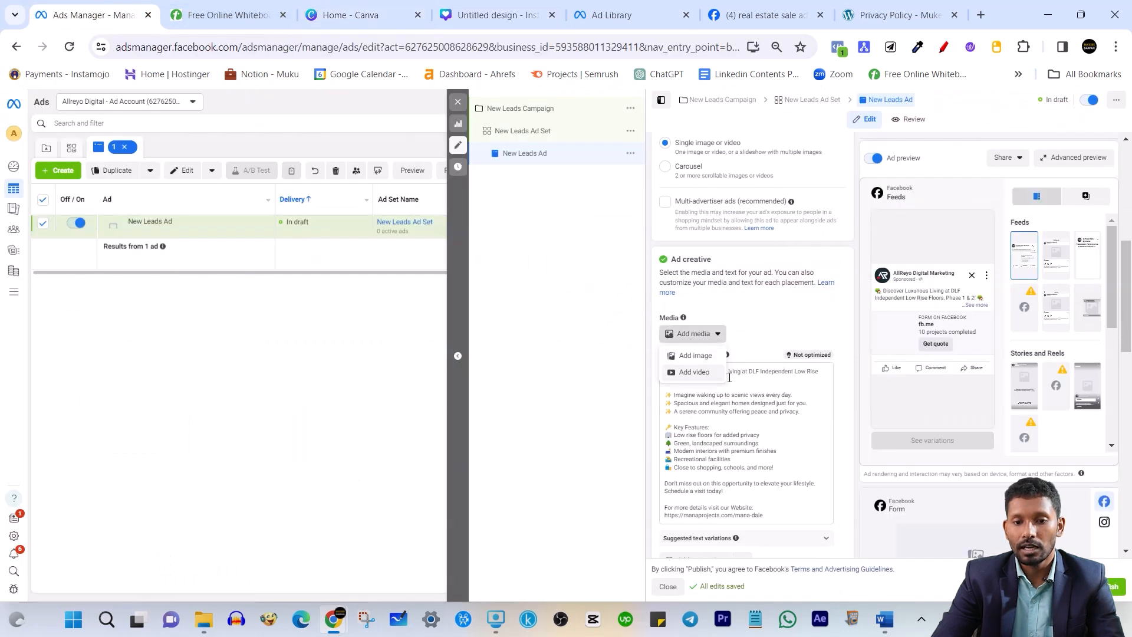
{"action": "left_click", "coordinate": [694, 355]}
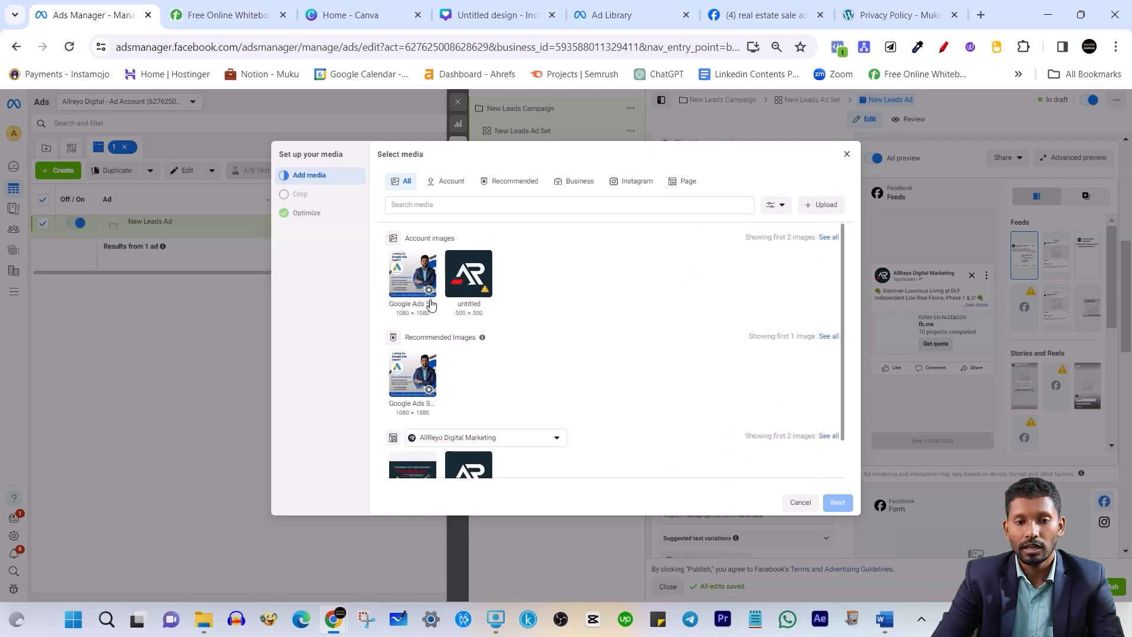
{"action": "left_click", "coordinate": [468, 276]}
{"action": "left_click", "coordinate": [840, 504]}
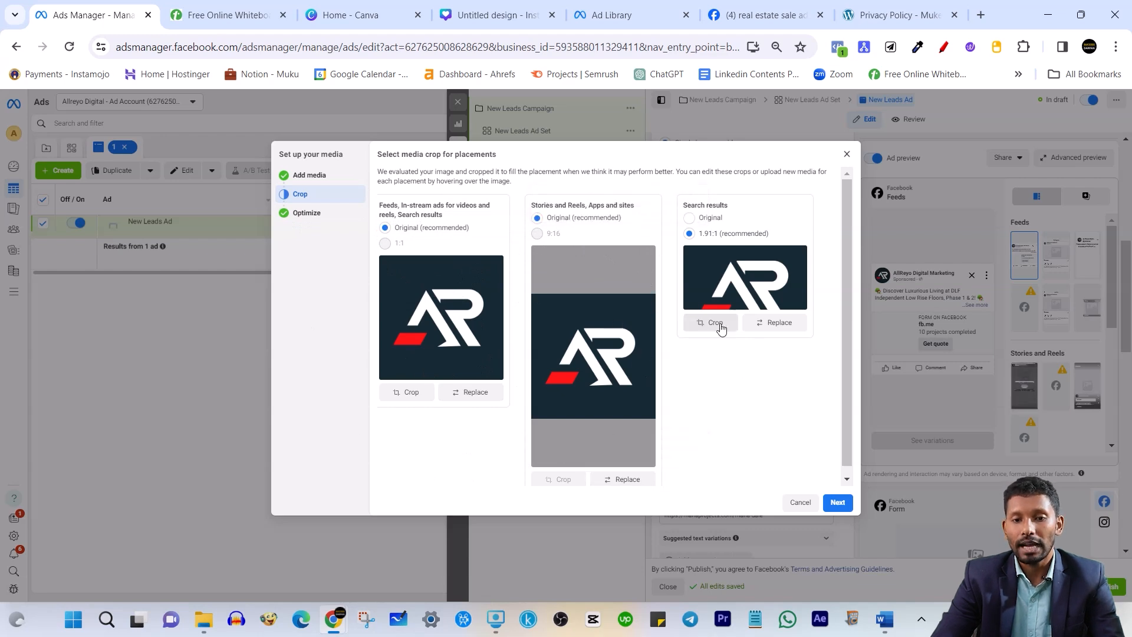
{"action": "left_click", "coordinate": [837, 502]}
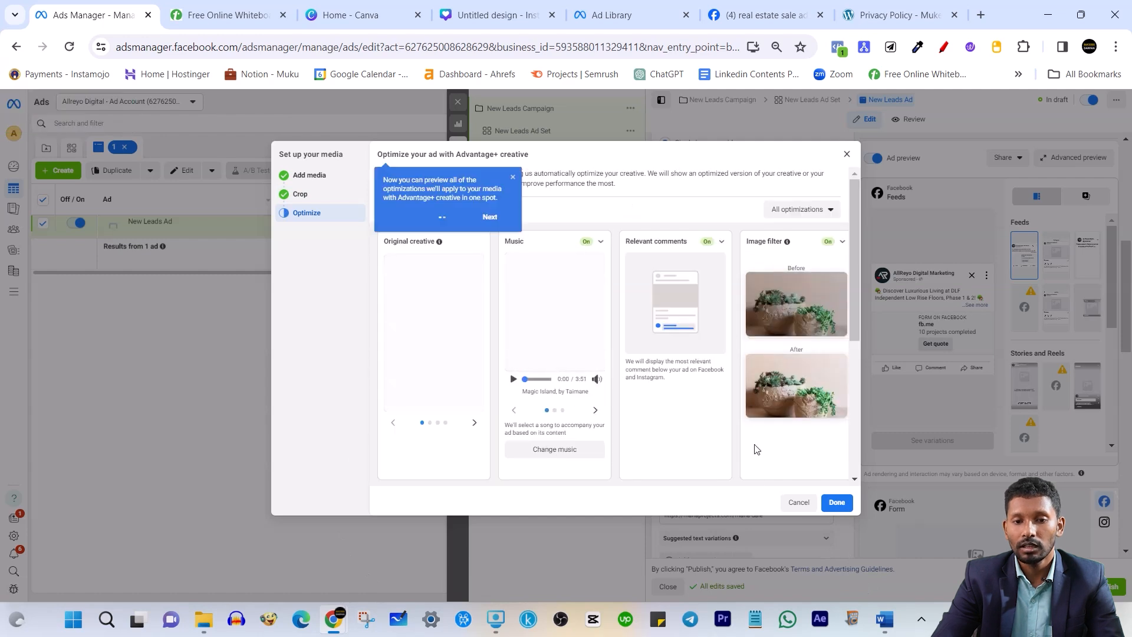
{"action": "left_click", "coordinate": [838, 502]}
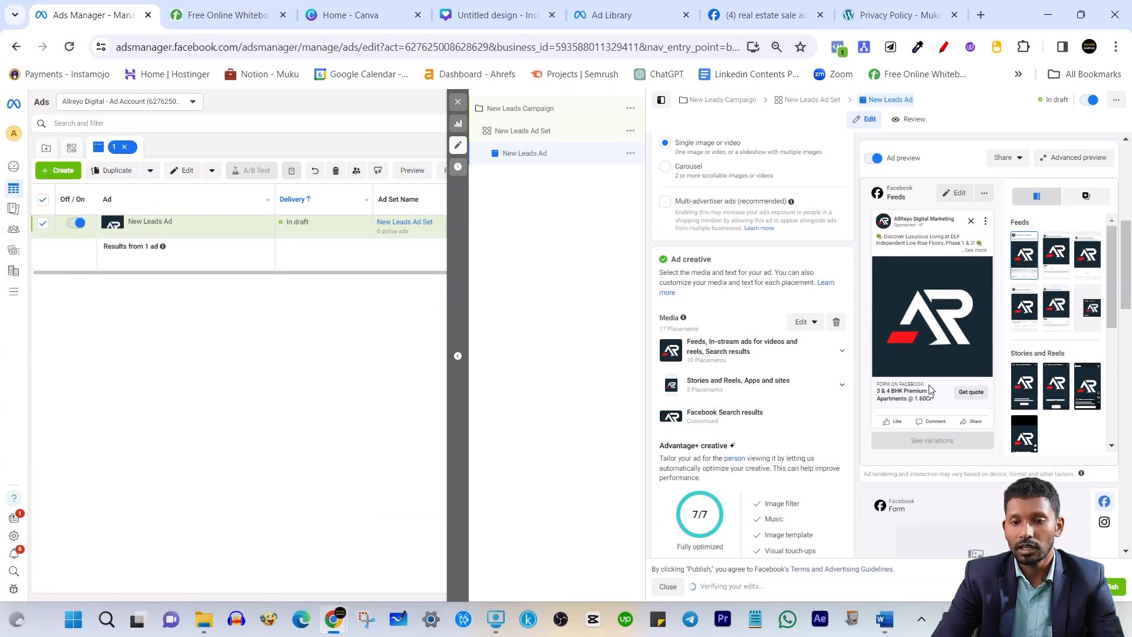
{"action": "scroll", "coordinate": [809, 452], "scroll_direction": "down", "scroll_amount": 5}
{"action": "scroll", "coordinate": [814, 472], "scroll_direction": "up", "scroll_amount": 10}
Open the New Leads Ad Set settings and scroll down to Detailed targeting
{"action": "left_click", "coordinate": [546, 134]}
{"action": "left_click", "coordinate": [571, 161]}
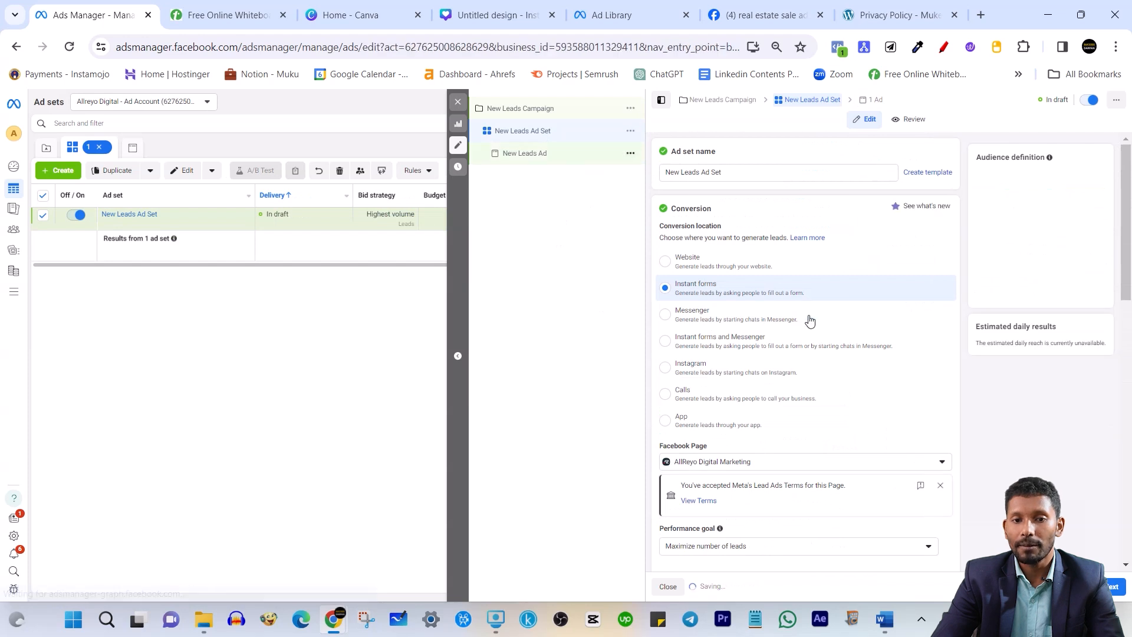
{"action": "scroll", "coordinate": [1113, 599], "scroll_direction": "down", "scroll_amount": 2}
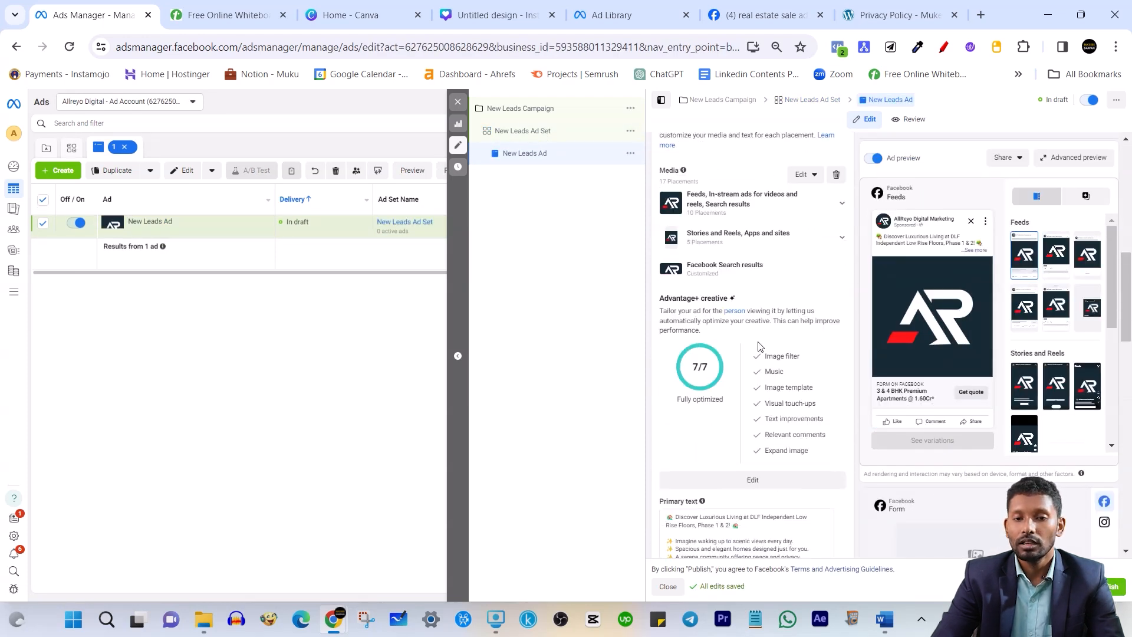
{"action": "scroll", "coordinate": [759, 346], "scroll_direction": "up", "scroll_amount": 5}
{"action": "scroll", "coordinate": [759, 346], "scroll_direction": "up", "scroll_amount": 2}
{"action": "left_click", "coordinate": [547, 137]}
{"action": "scroll", "coordinate": [772, 330], "scroll_direction": "down", "scroll_amount": 5}
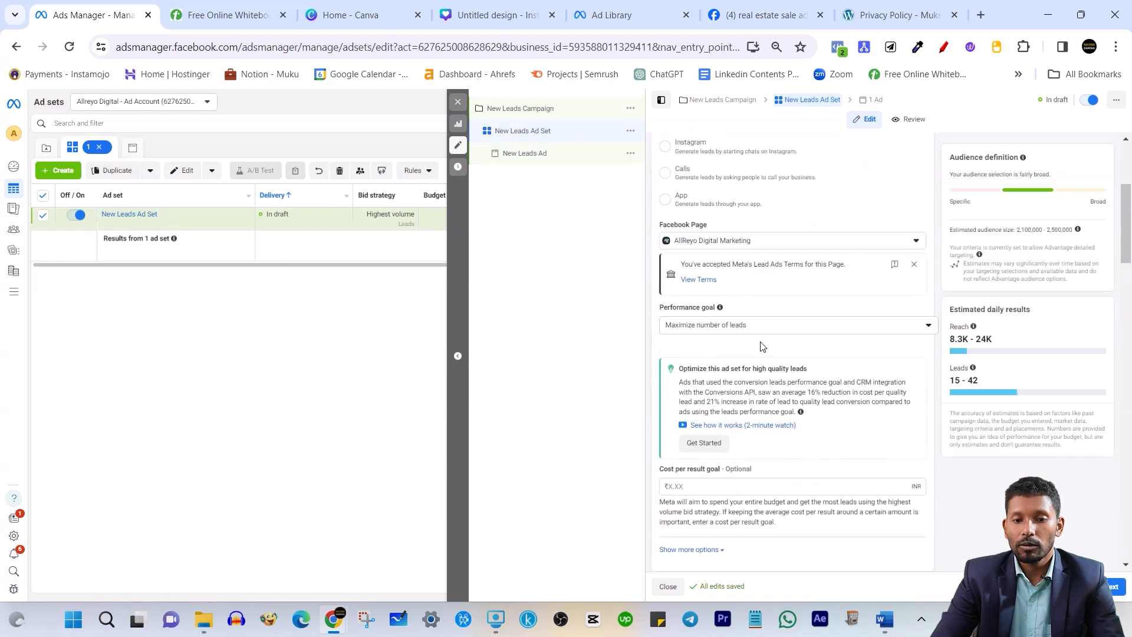
{"action": "scroll", "coordinate": [757, 349], "scroll_direction": "down", "scroll_amount": 12}
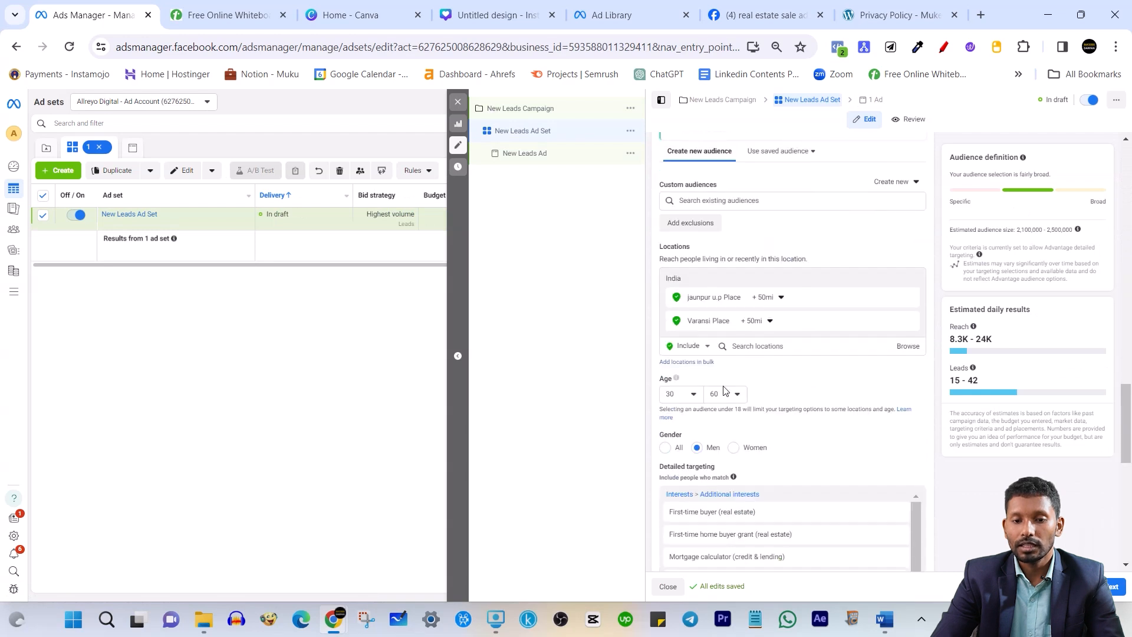
{"action": "scroll", "coordinate": [731, 312], "scroll_direction": "up", "scroll_amount": 3}
{"action": "scroll", "coordinate": [731, 395], "scroll_direction": "down", "scroll_amount": 2}
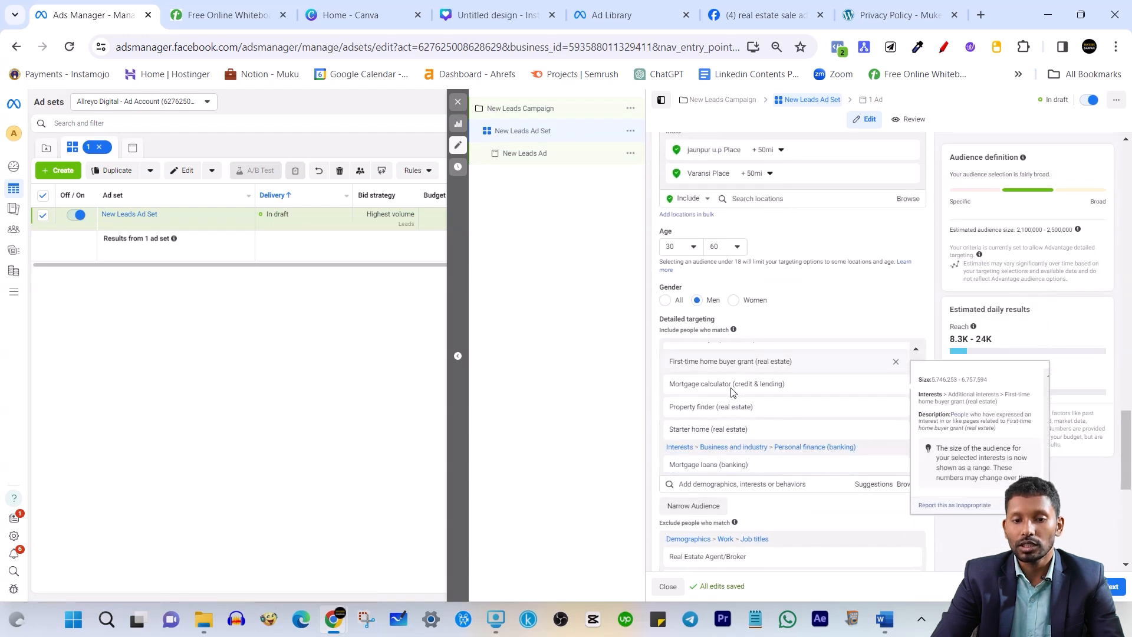
{"action": "scroll", "coordinate": [712, 493], "scroll_direction": "down", "scroll_amount": 1}
Open the detailed targeting interest search a few times, dismissing the empty suggestions each time
{"action": "left_click", "coordinate": [712, 410]}
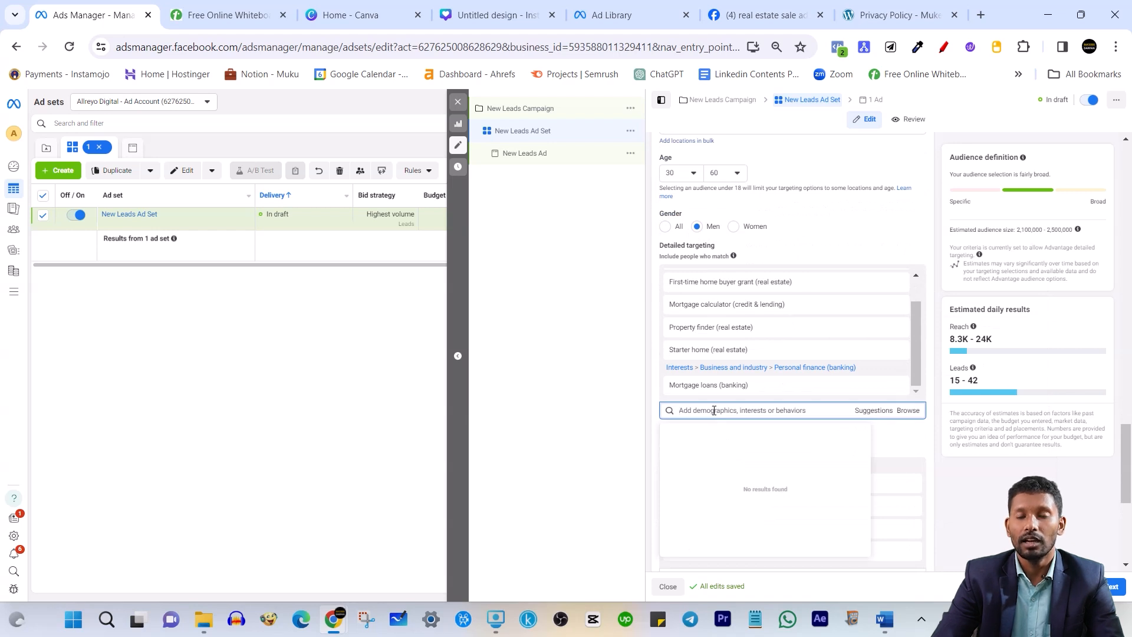
{"action": "mouse_move", "coordinate": [743, 309]}
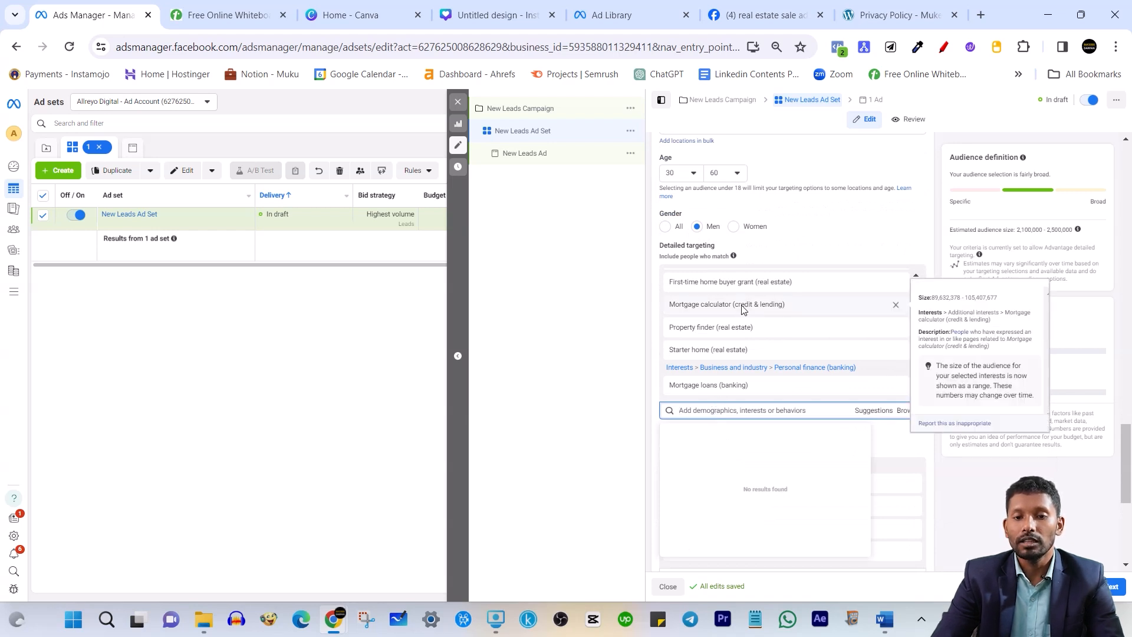
{"action": "left_click", "coordinate": [936, 257]}
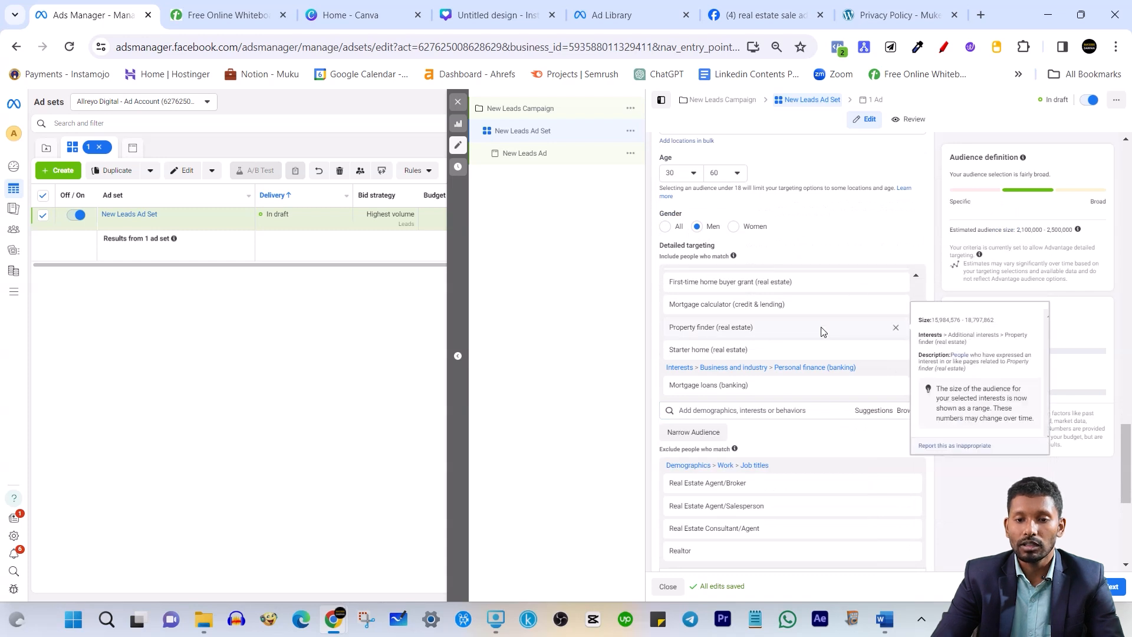
{"action": "scroll", "coordinate": [735, 334], "scroll_direction": "down", "scroll_amount": 1}
{"action": "left_click", "coordinate": [738, 337]}
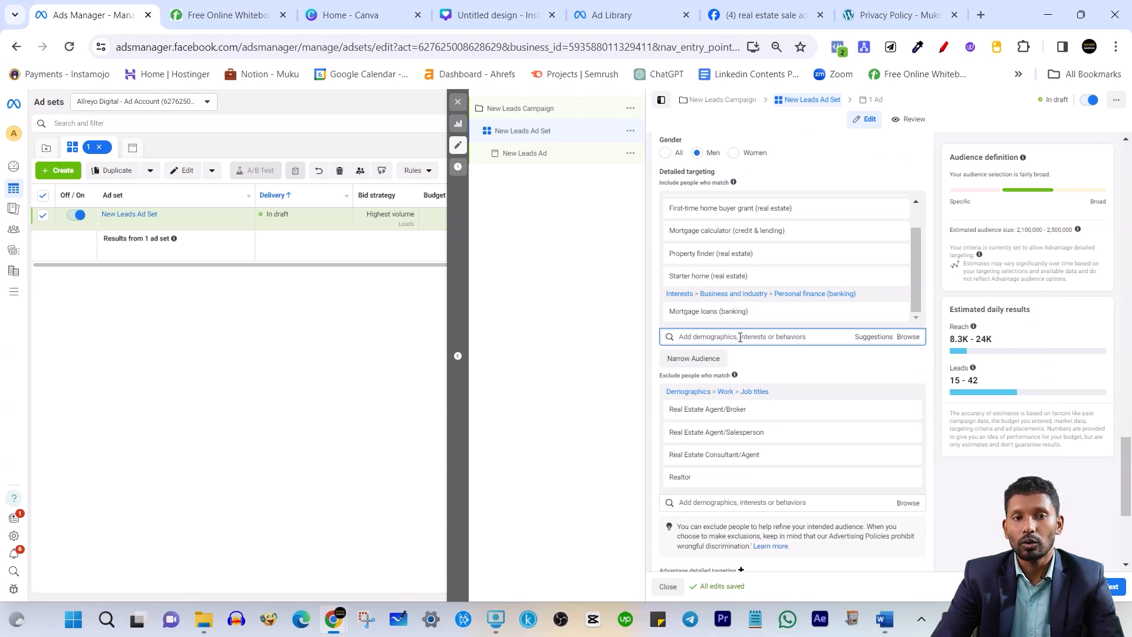
{"action": "left_click", "coordinate": [938, 300]}
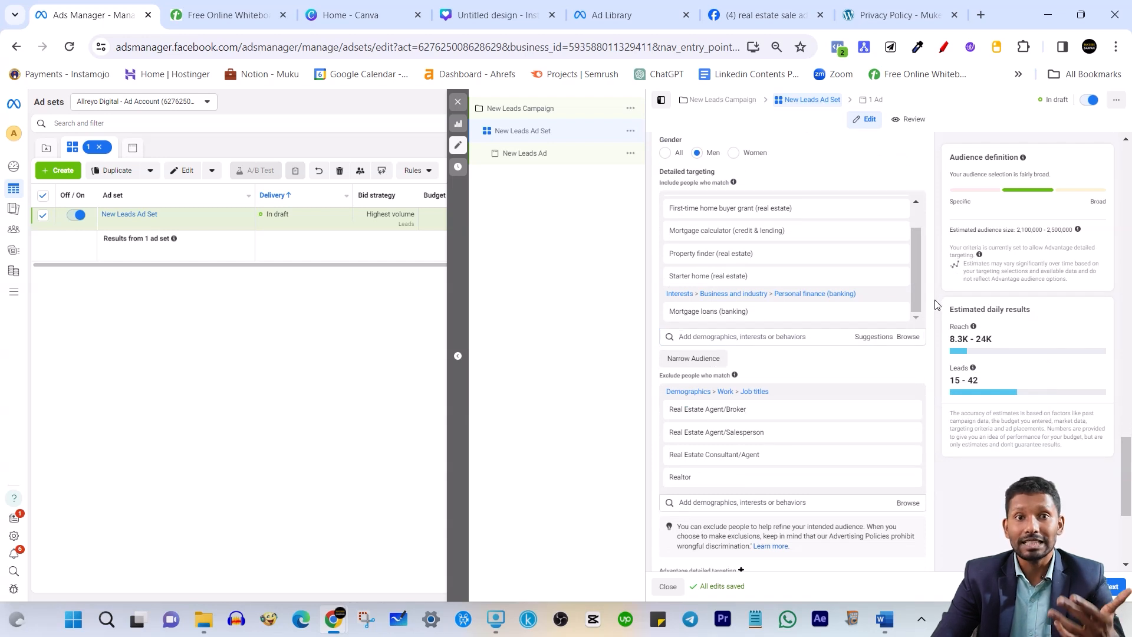
{"action": "left_click", "coordinate": [738, 336]}
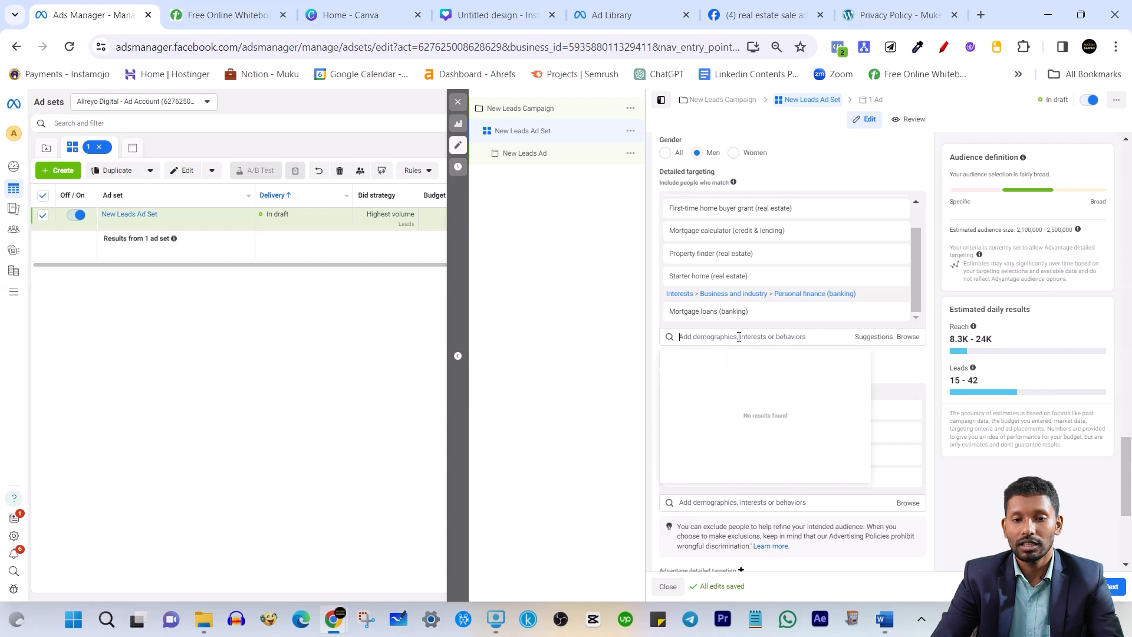
{"action": "left_click", "coordinate": [939, 290]}
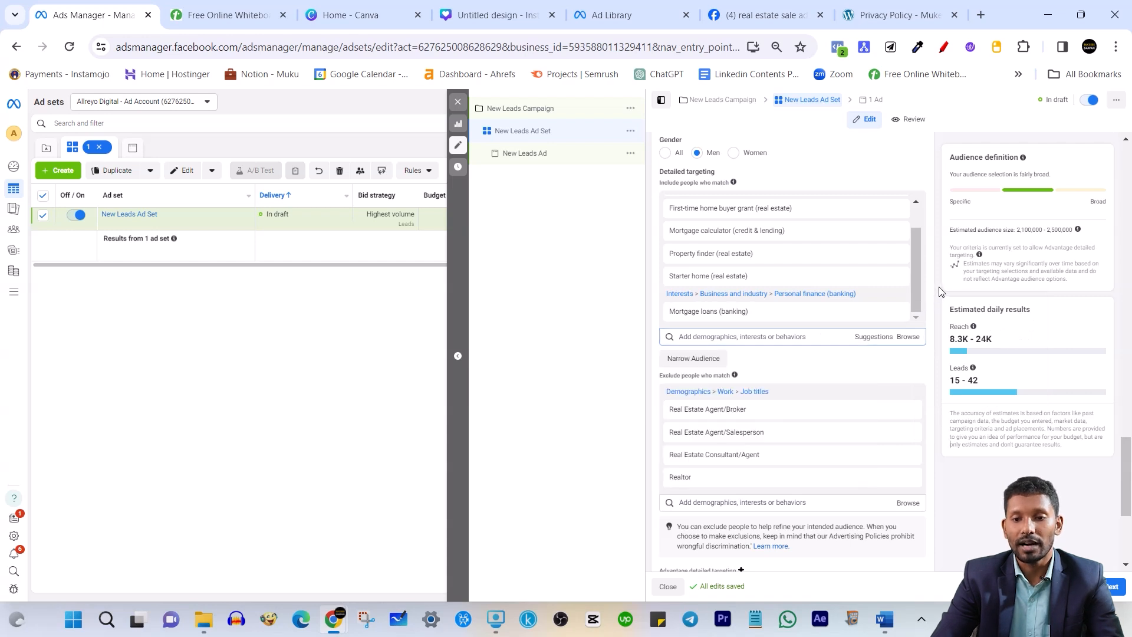
Search 'luxury' in the include box, then clear it and close the suggestions
{"action": "left_click", "coordinate": [720, 337]}
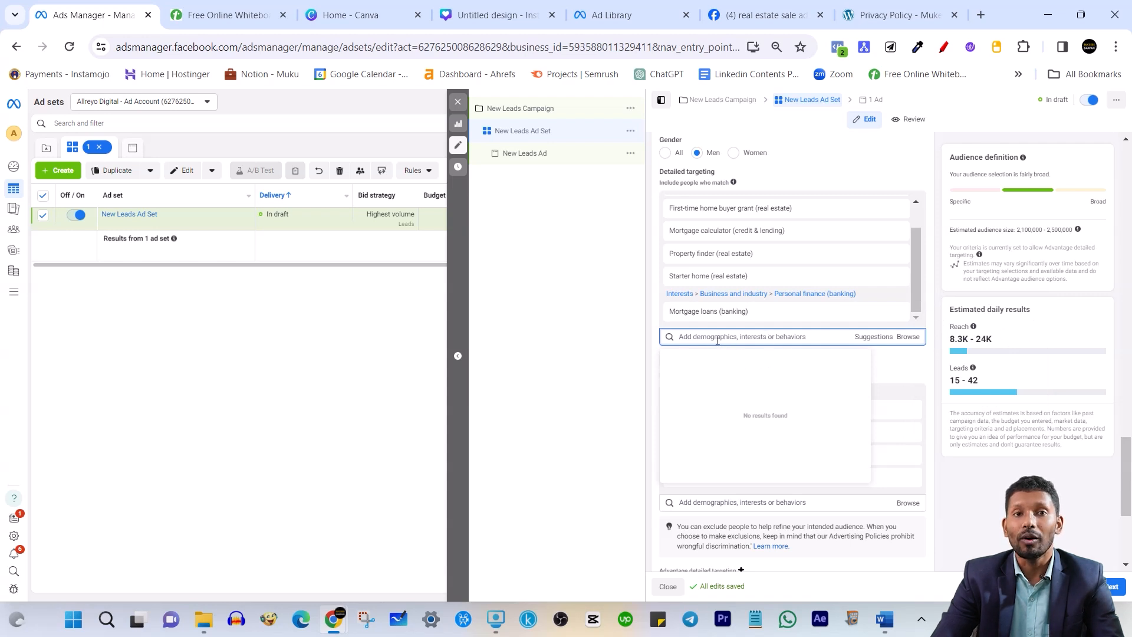
{"action": "type", "text": "luxury"}
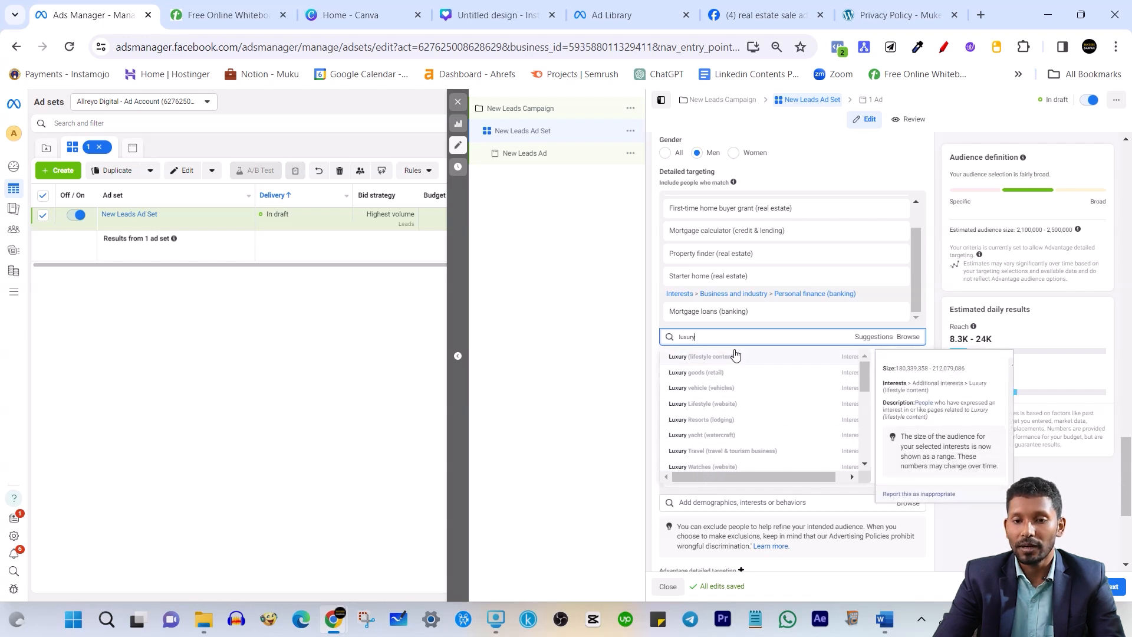
{"action": "double_click", "coordinate": [718, 337]}
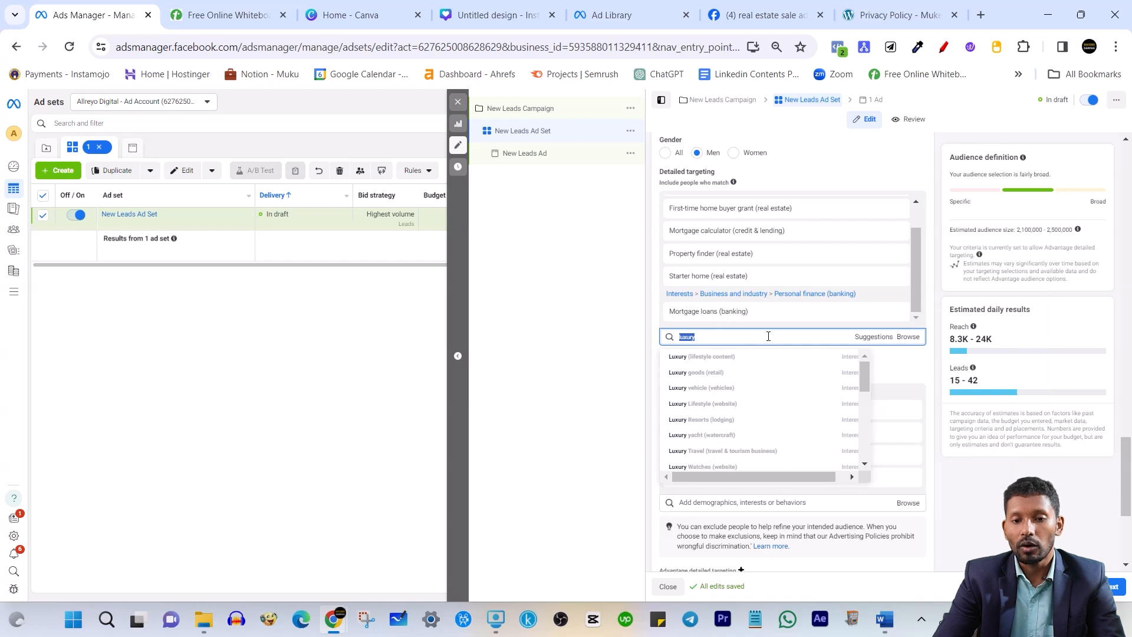
{"action": "key", "text": "BackSpace"}
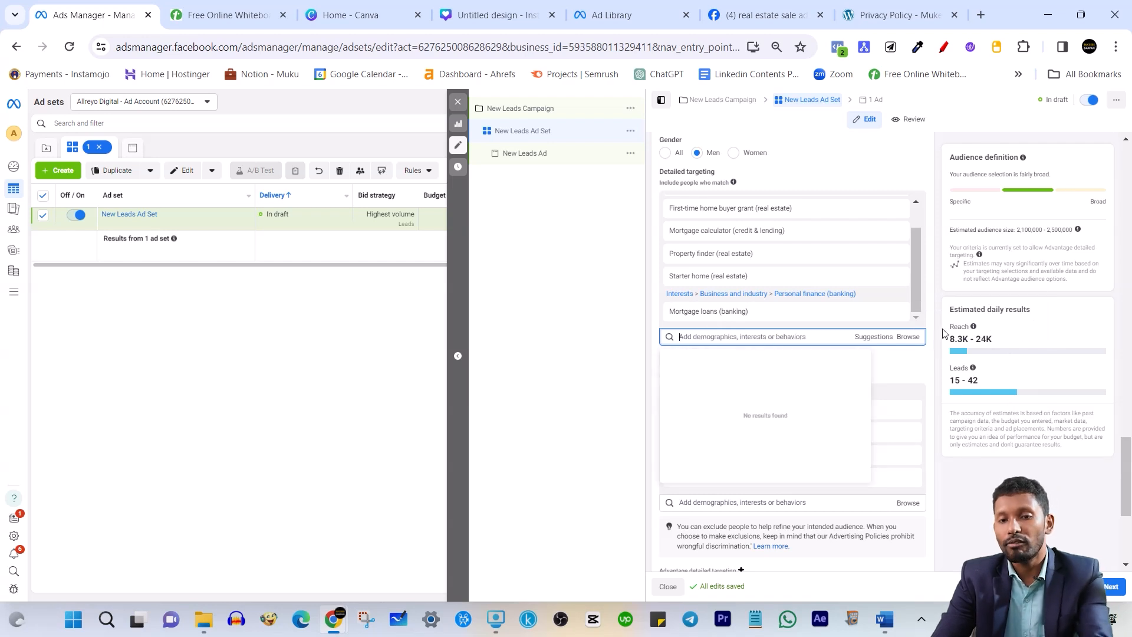
{"action": "left_click", "coordinate": [942, 246]}
{"action": "scroll", "coordinate": [761, 248], "scroll_direction": "up", "scroll_amount": 1}
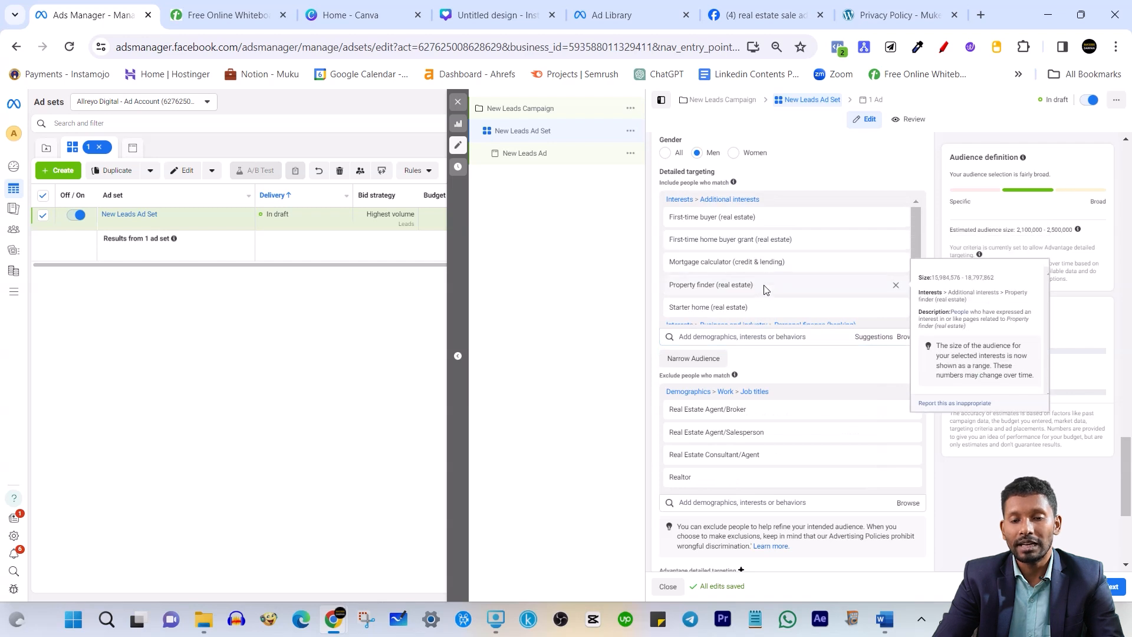
{"action": "scroll", "coordinate": [765, 289], "scroll_direction": "down", "scroll_amount": 1}
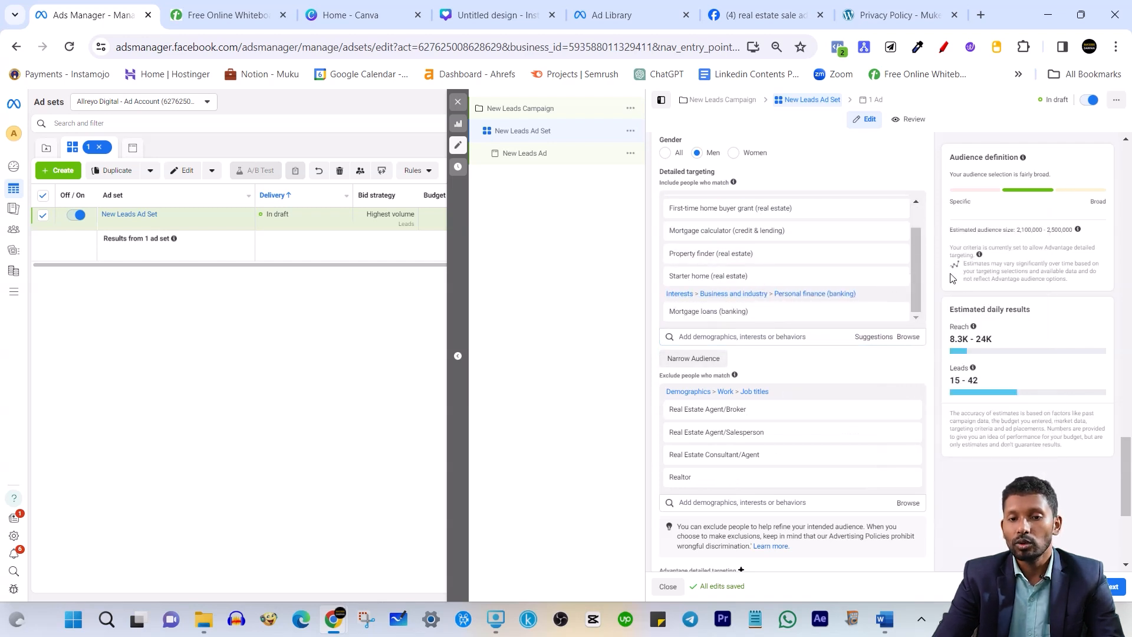
Return to the New Leads Ad and review its Ad setup and AR logo creative with the Get quote button
{"action": "left_click", "coordinate": [521, 153]}
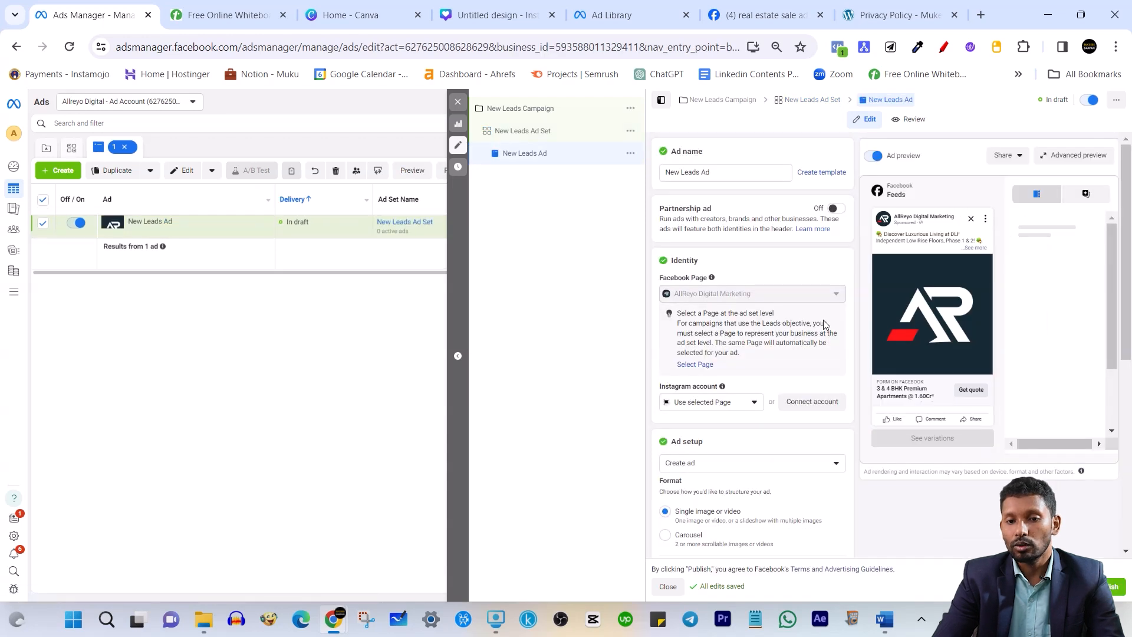
{"action": "scroll", "coordinate": [823, 320], "scroll_direction": "down", "scroll_amount": 5}
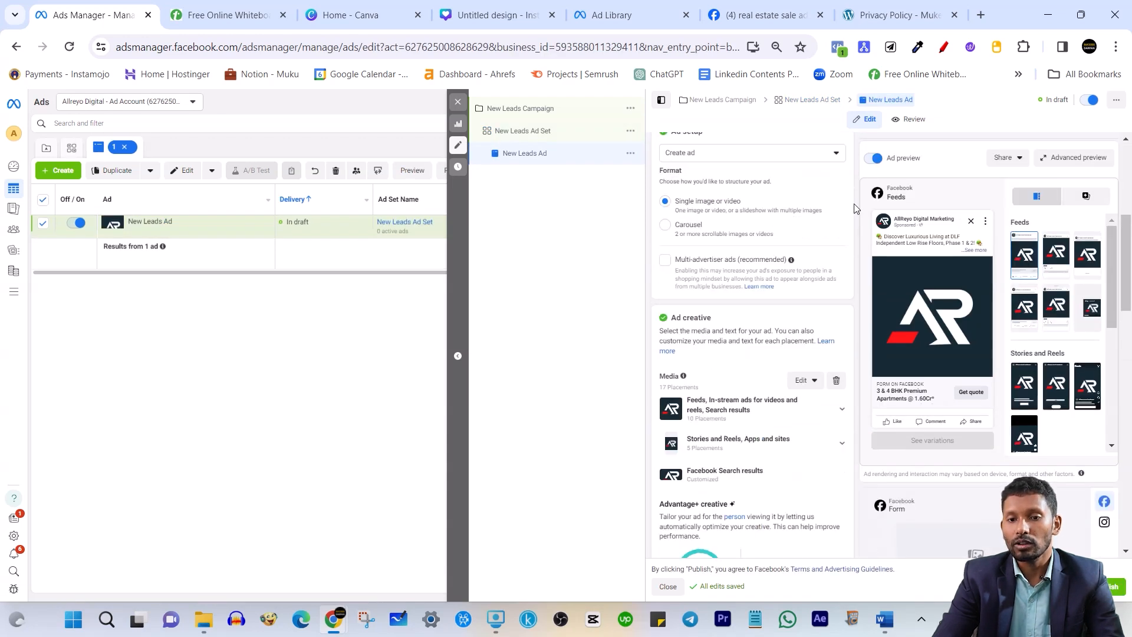
{"action": "scroll", "coordinate": [854, 204], "scroll_direction": "up", "scroll_amount": 5}
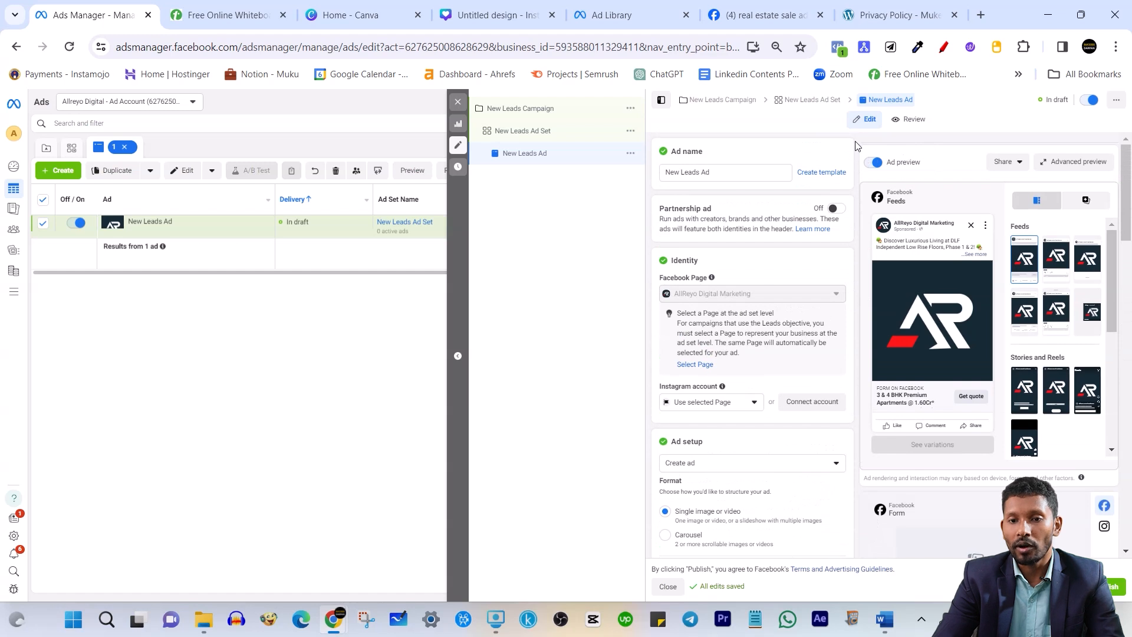
{"action": "scroll", "coordinate": [784, 270], "scroll_direction": "down", "scroll_amount": 2}
{"action": "scroll", "coordinate": [784, 269], "scroll_direction": "up", "scroll_amount": 2}
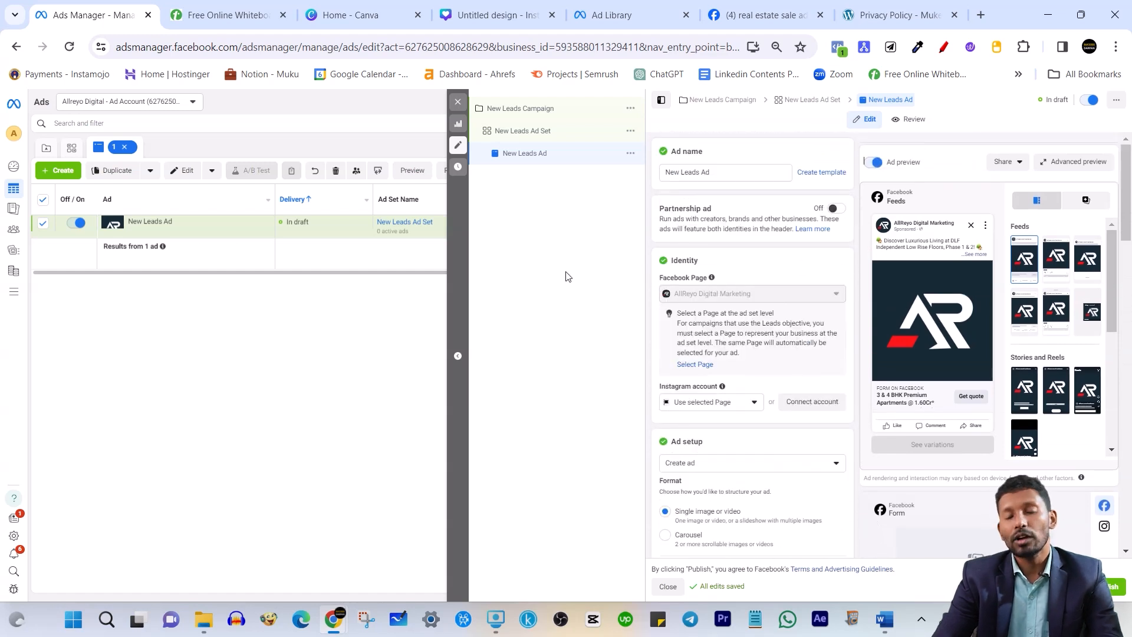